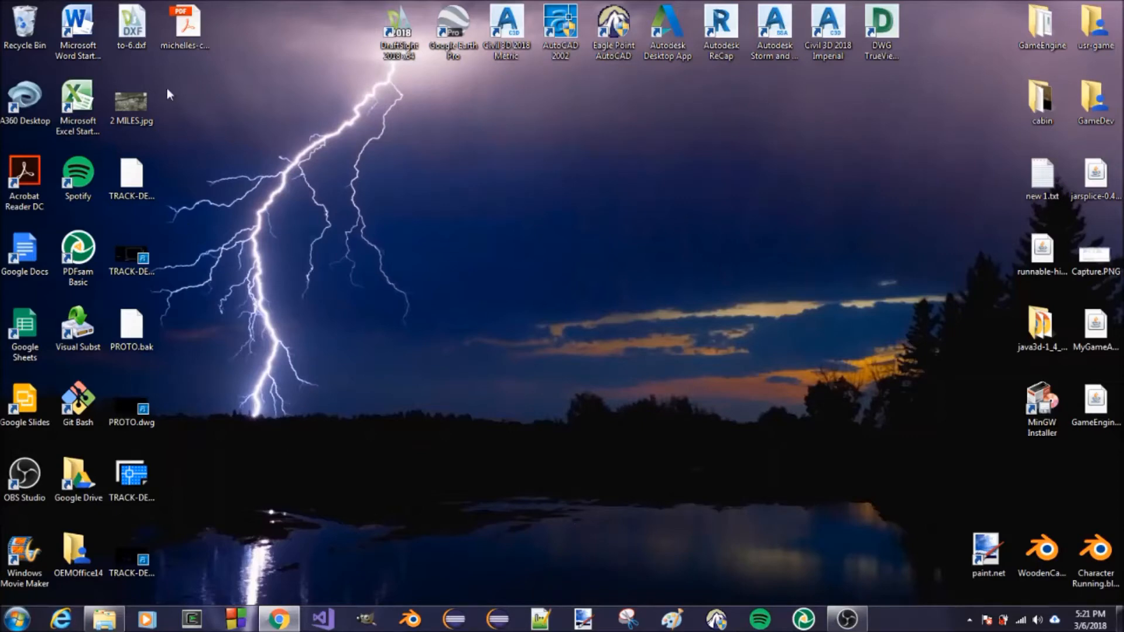
Start DraftSight 2018 and open the track plan drawing TRACK-DESIGN-01042018.dwg
double_click(400, 33)
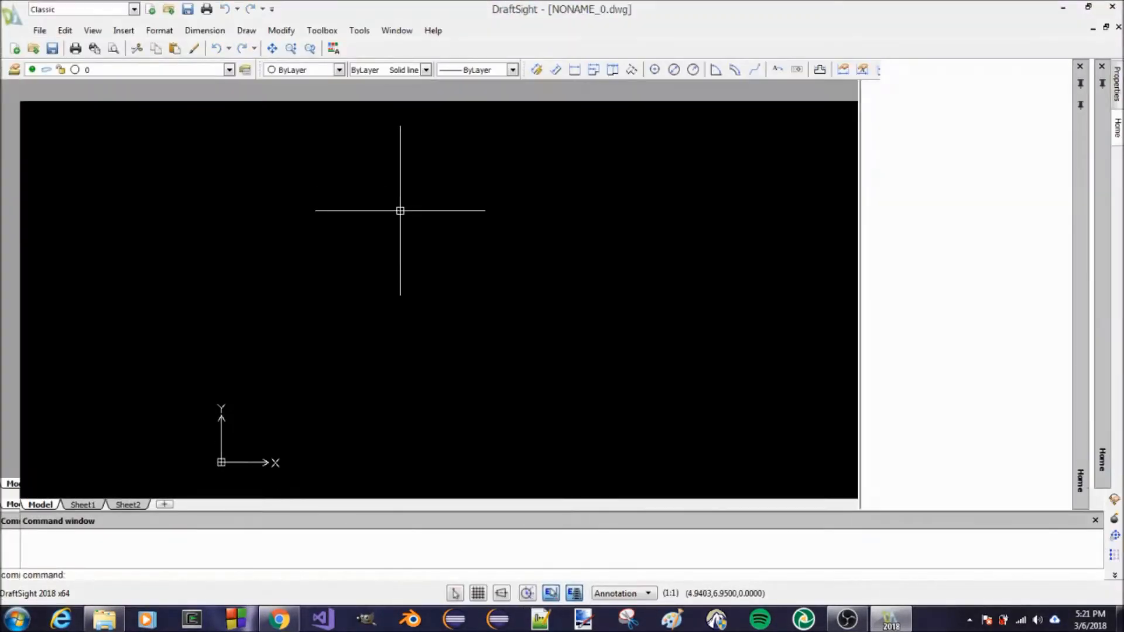
left_click(36, 34)
left_click(161, 326)
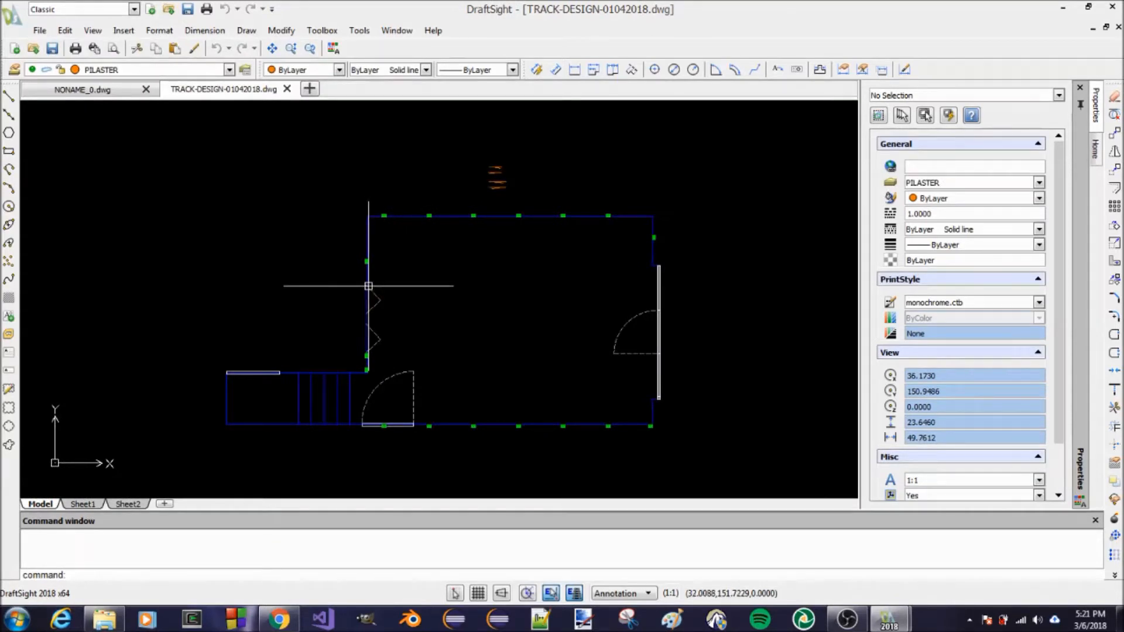
scroll(448, 389, "up", 1)
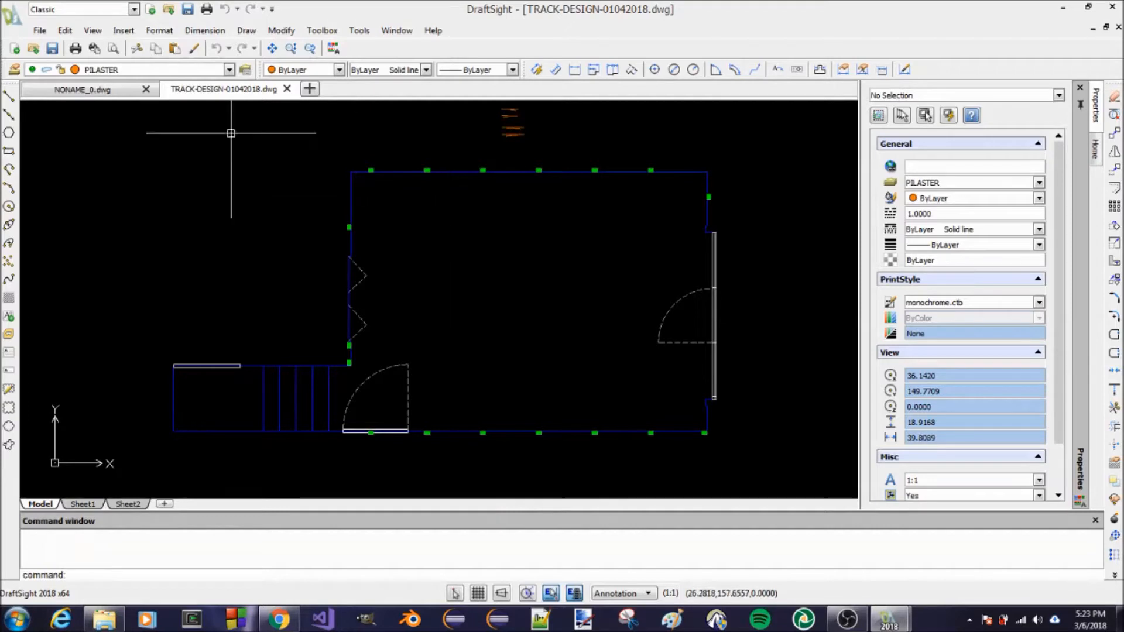
Close the empty NONAME_0.dwg drawing and review the layer list of the track plan
left_click(146, 89)
left_click(228, 70)
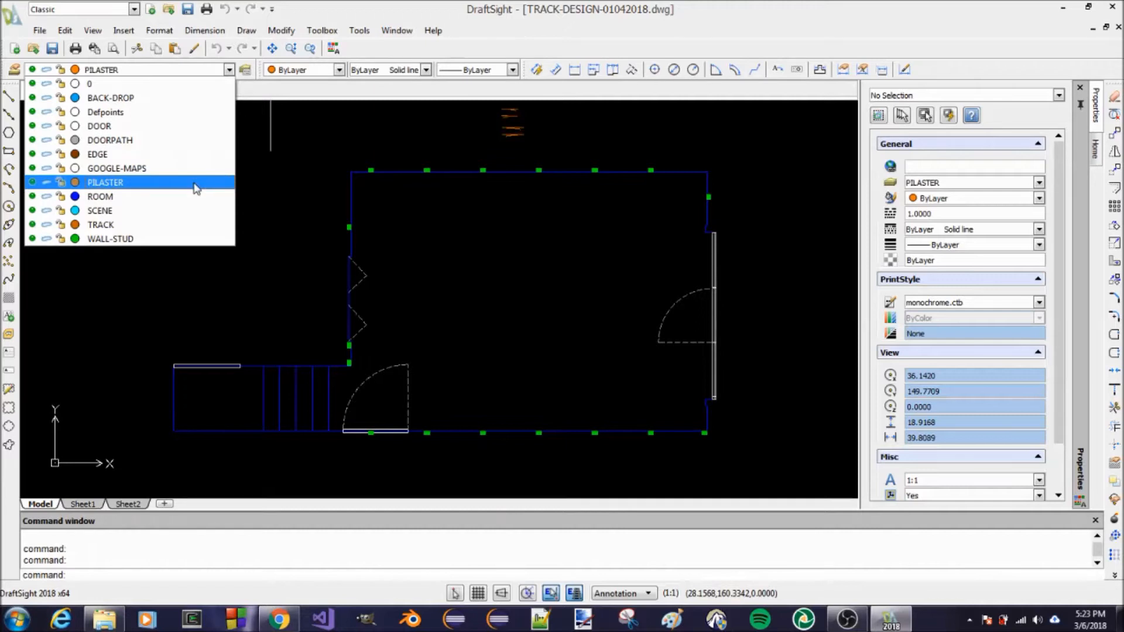
left_click(296, 260)
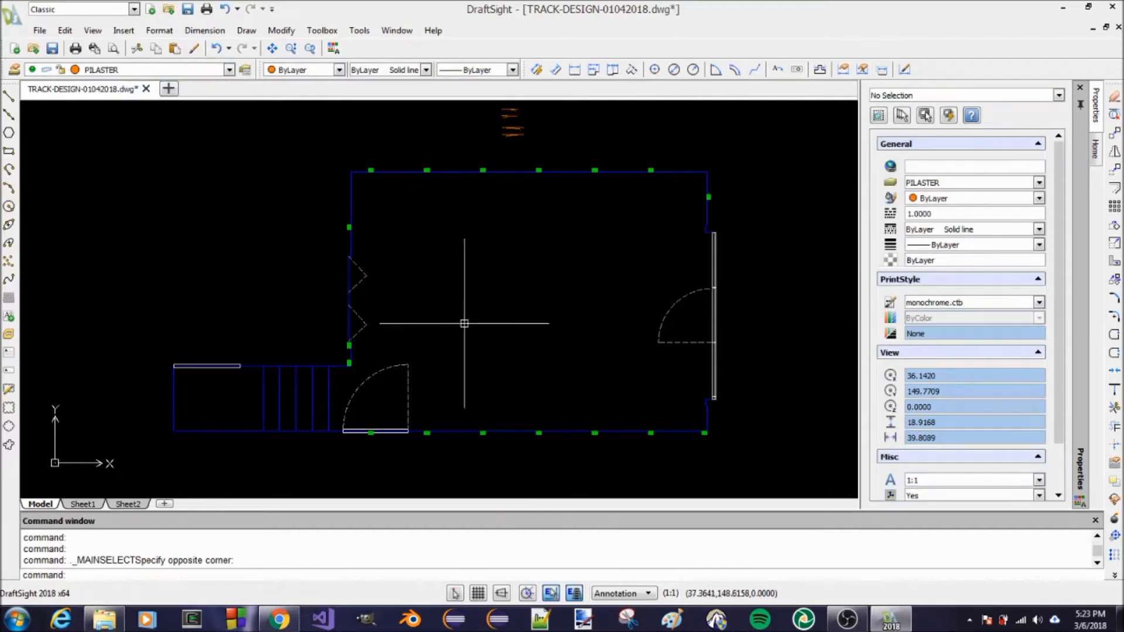
Switch to Google Earth Pro and fly to the saved 10.5 MILES path
left_click(1062, 8)
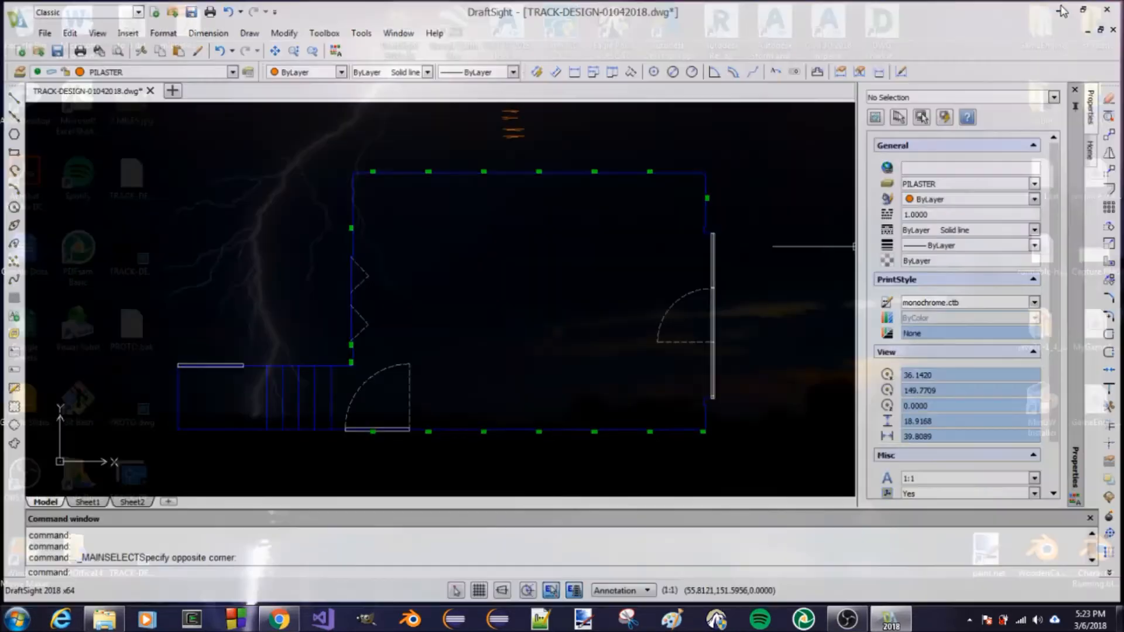
double_click(442, 53)
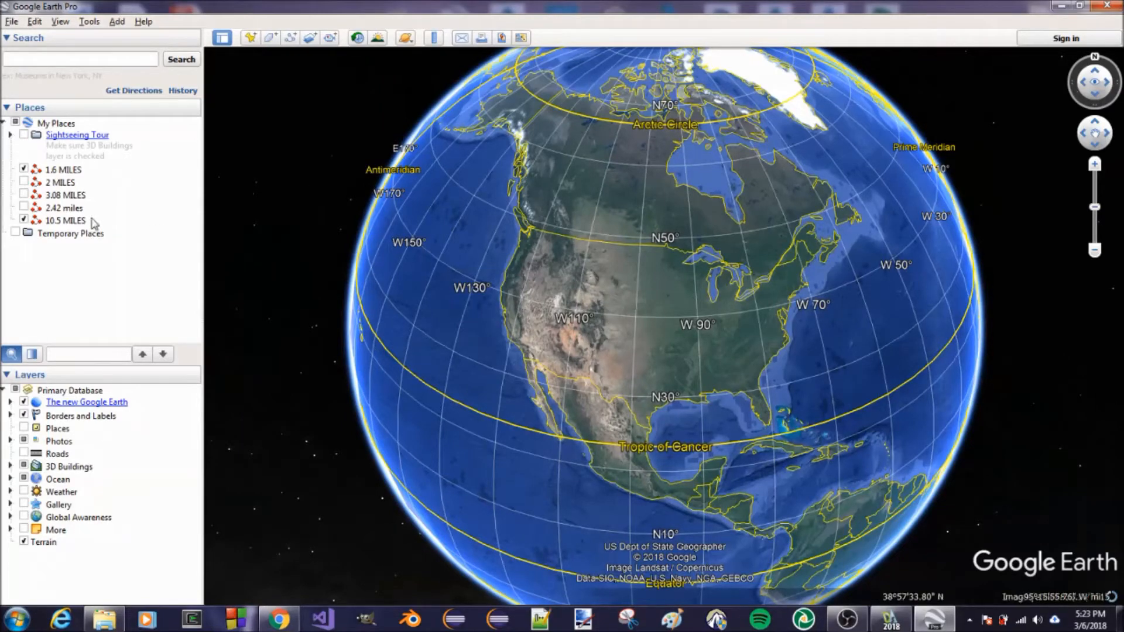
double_click(65, 220)
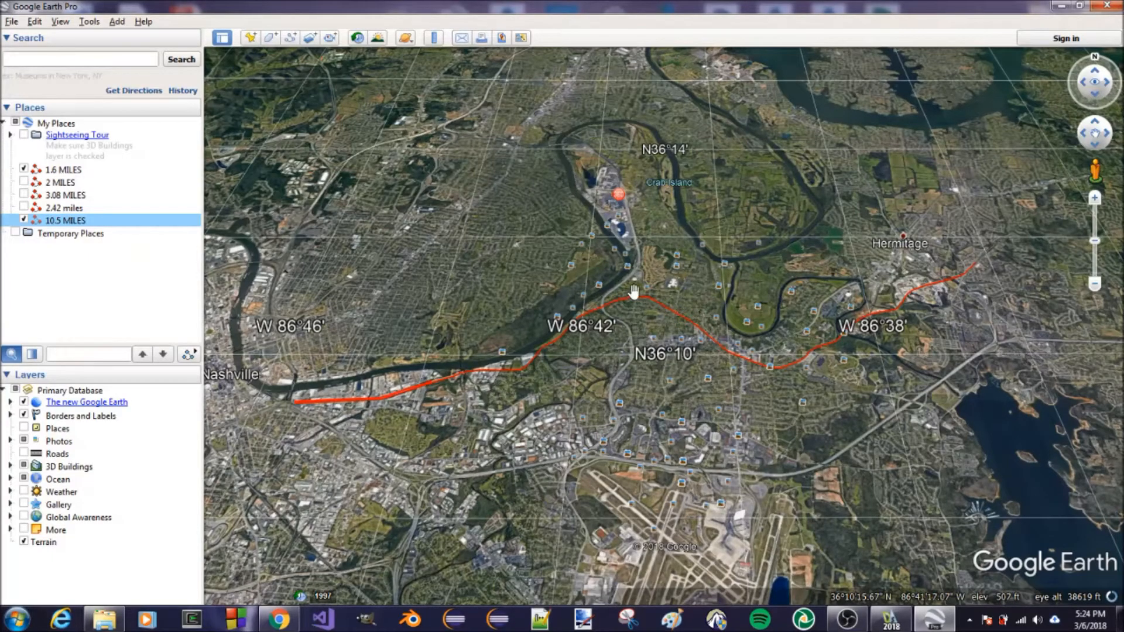
Examine the western end of the 10.5 MILES path near Nashville in a north-up view
left_click_drag(632, 292, 625, 255)
left_click_drag(725, 245, 767, 455)
left_click_drag(515, 130, 684, 315)
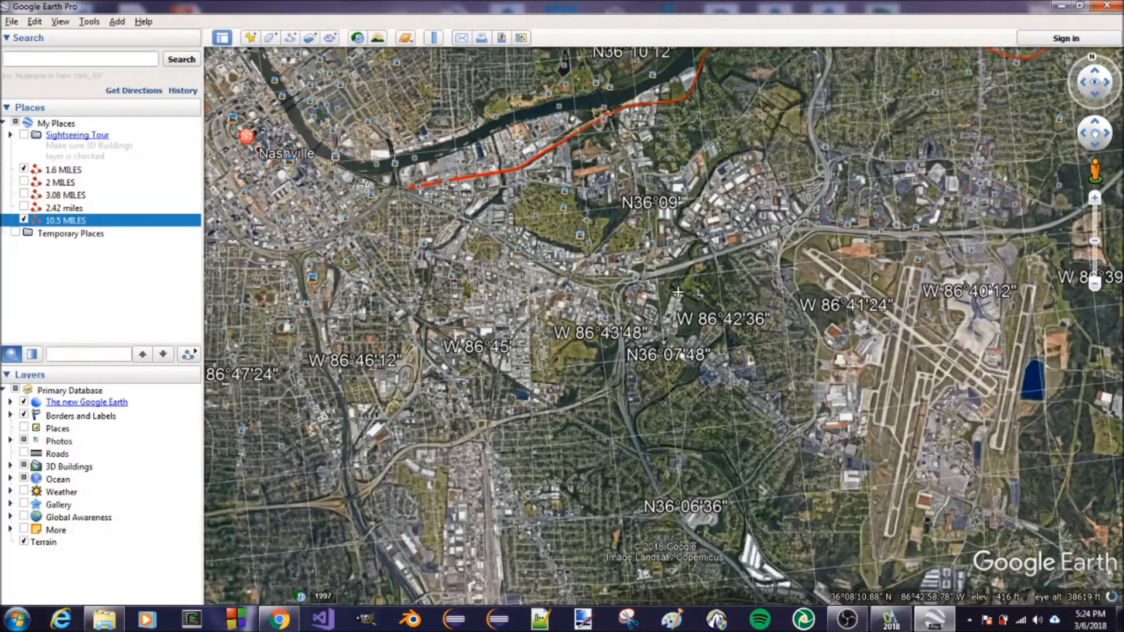
left_click(1095, 62)
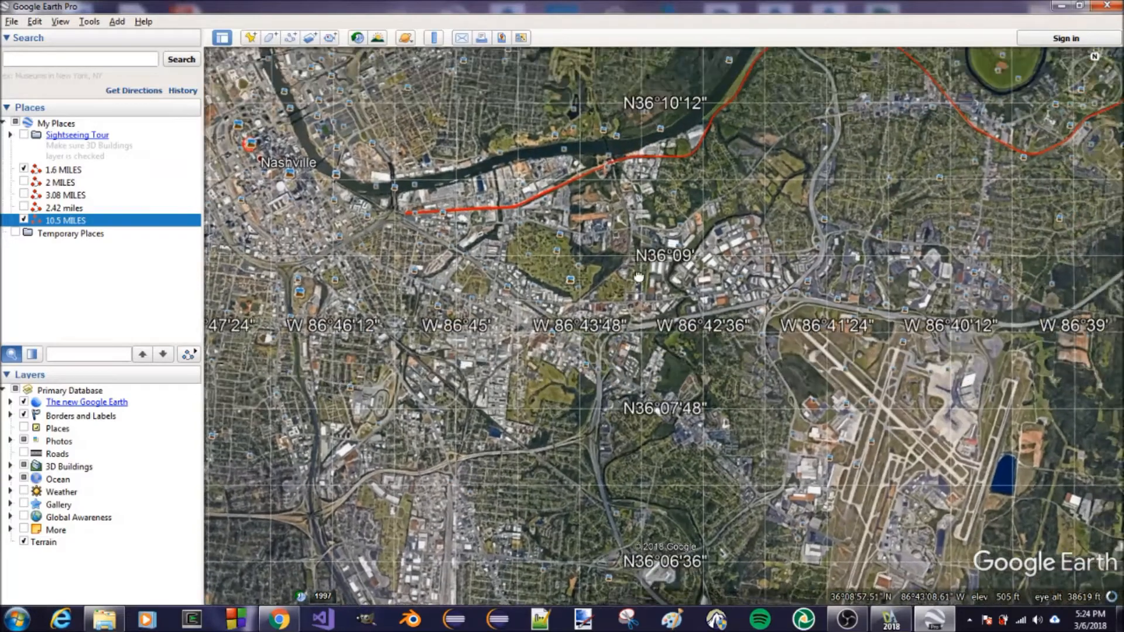
scroll(391, 226, "up", 3)
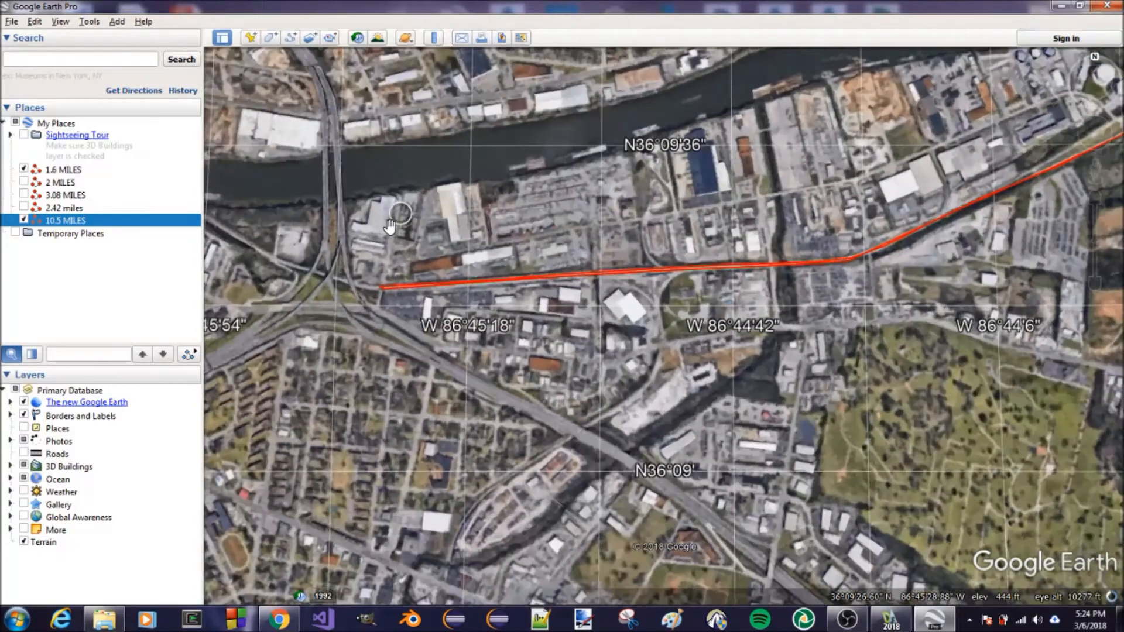
scroll(529, 326, "down", 1)
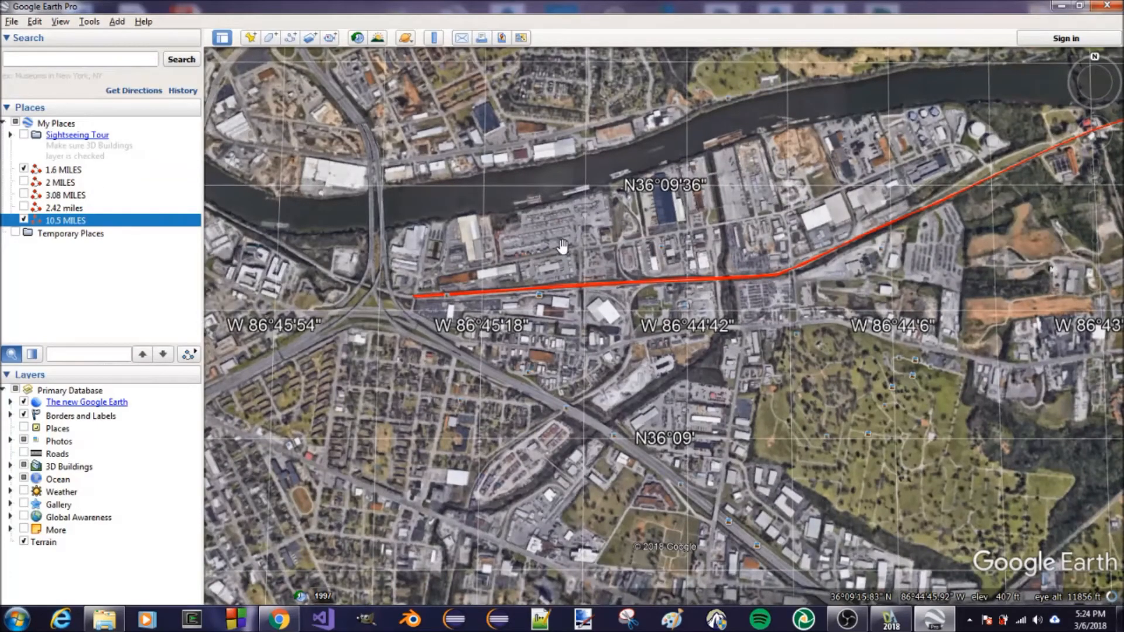
scroll(556, 261, "up", 2)
scroll(624, 290, "down", 2)
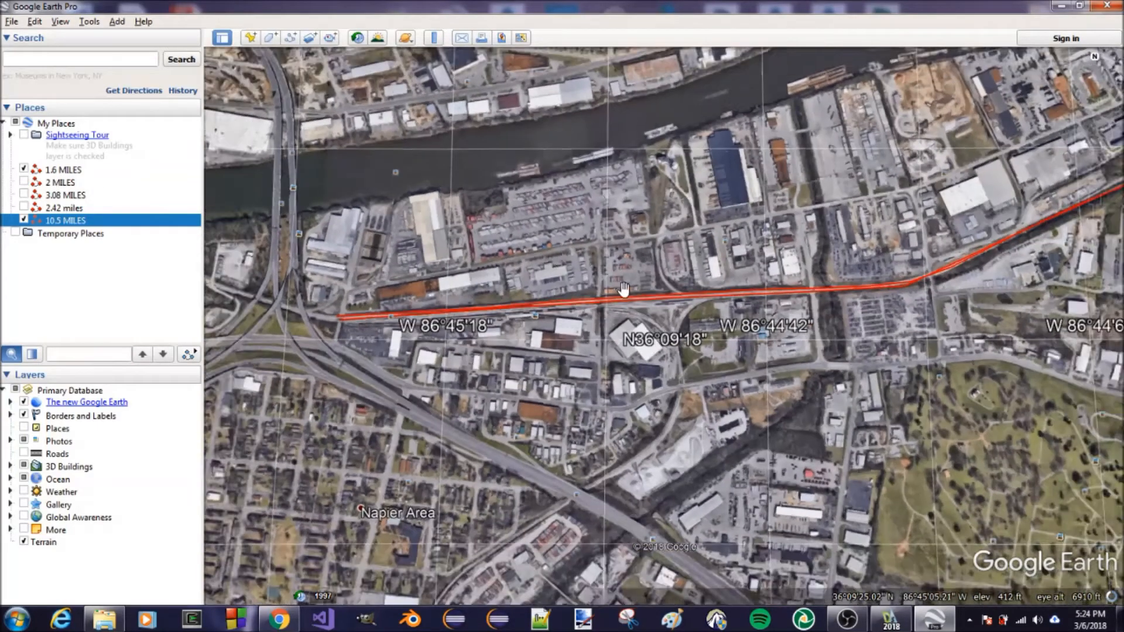
Look over downtown Nashville and its position relative to the western start of the path
scroll(624, 290, "down", 1)
left_click_drag(515, 296, 830, 319)
scroll(697, 325, "down", 3)
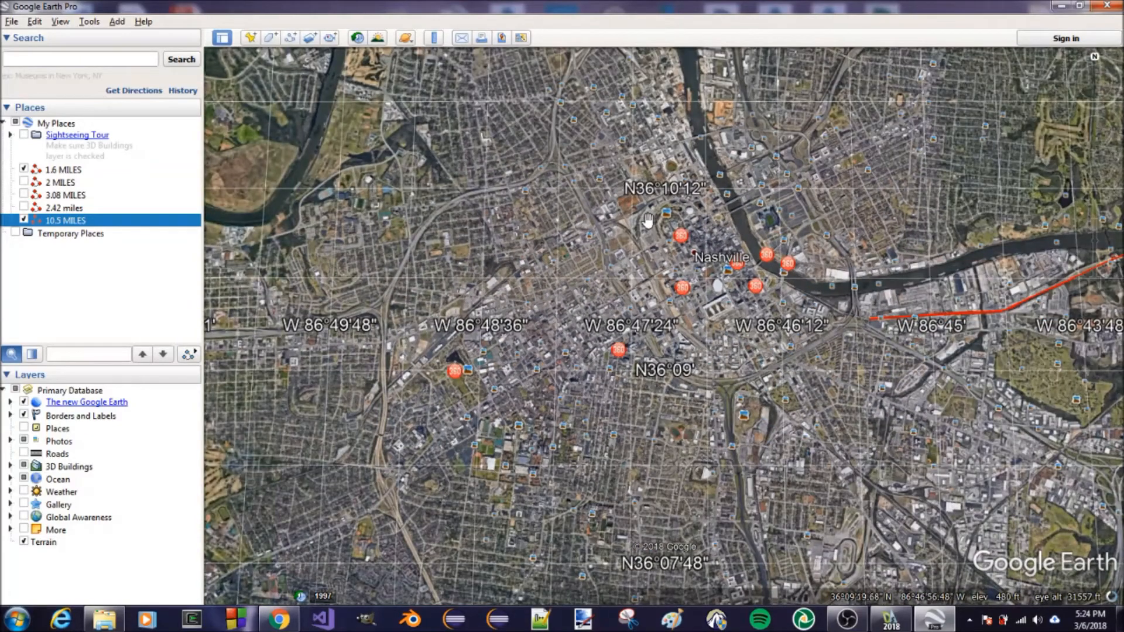
left_click_drag(744, 275, 585, 284)
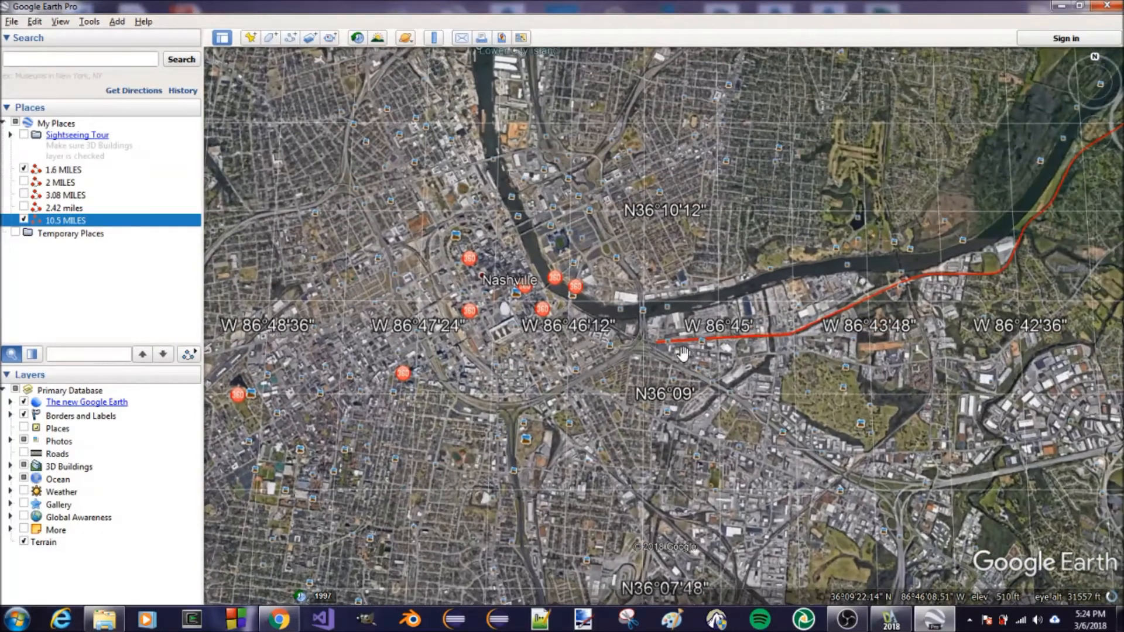
scroll(688, 350, "up", 2)
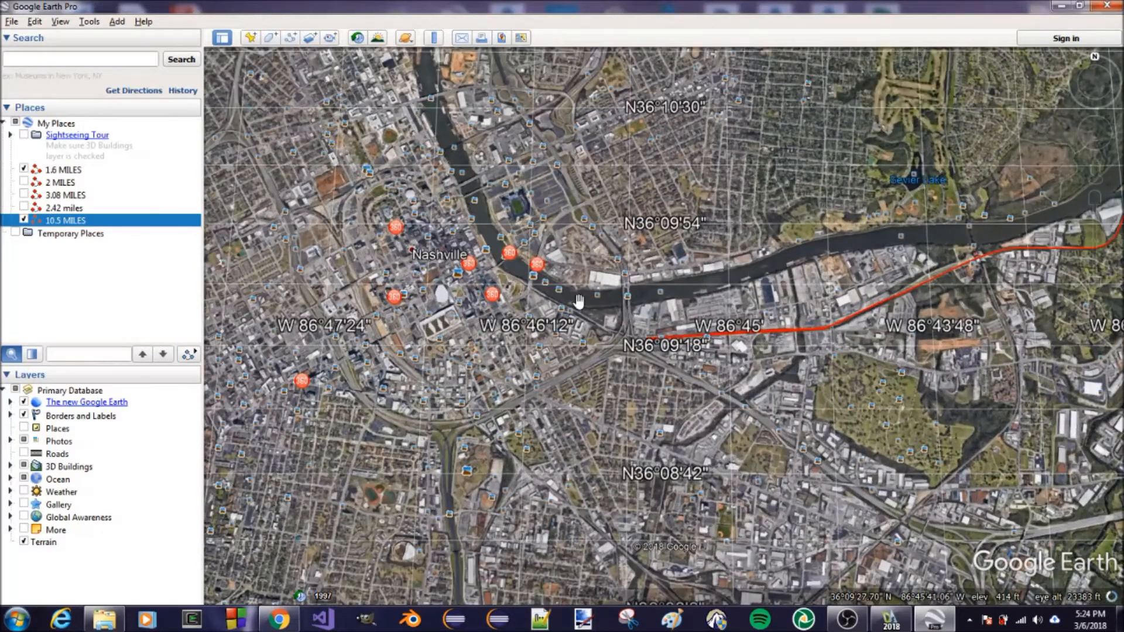
scroll(733, 346, "up", 4)
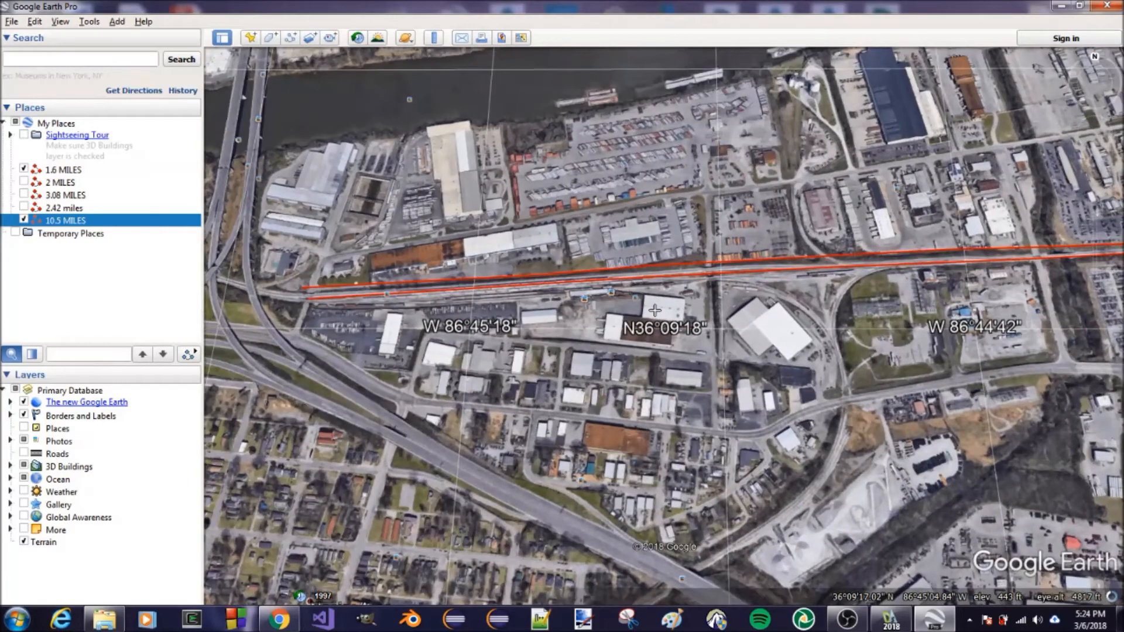
Inspect the rail yard at the western start of the path with the view oriented north
left_click_drag(579, 459, 566, 311)
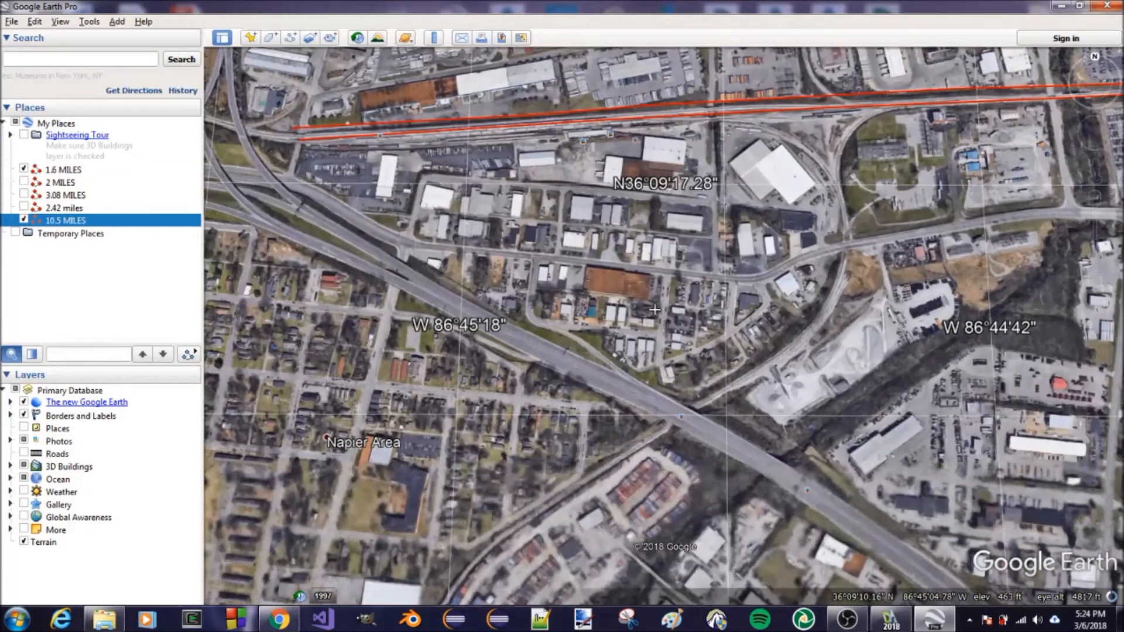
mouse_move(448, 140)
left_mouse_down()
mouse_move(464, 290)
mouse_move(482, 267)
mouse_move(502, 288)
left_mouse_up()
middle_click_drag(503, 288, 492, 274)
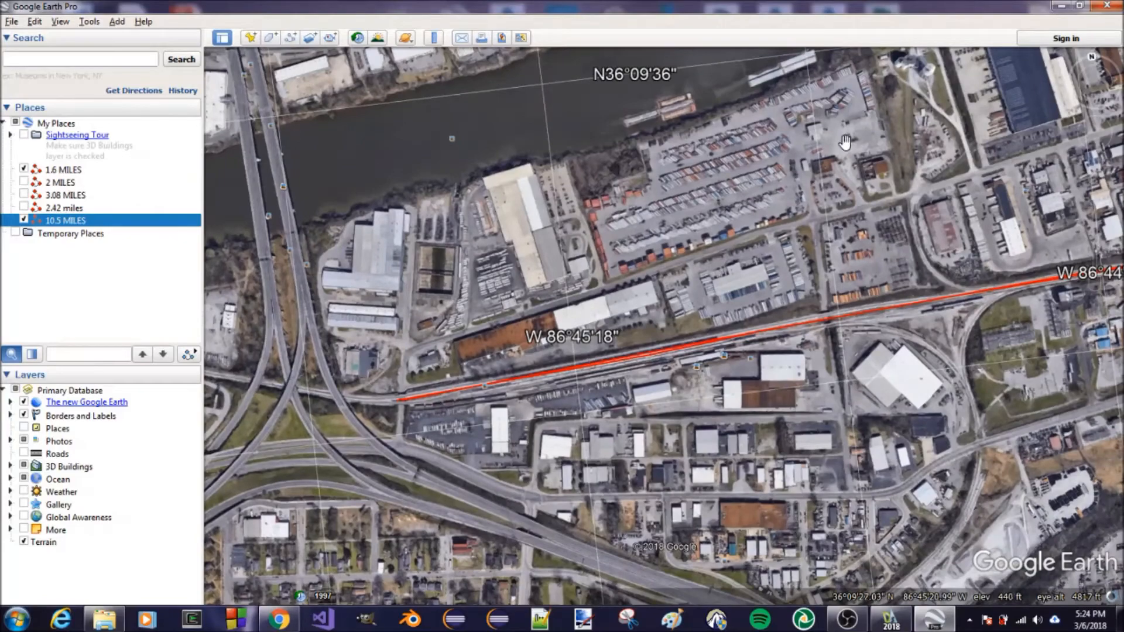
left_click(1092, 57)
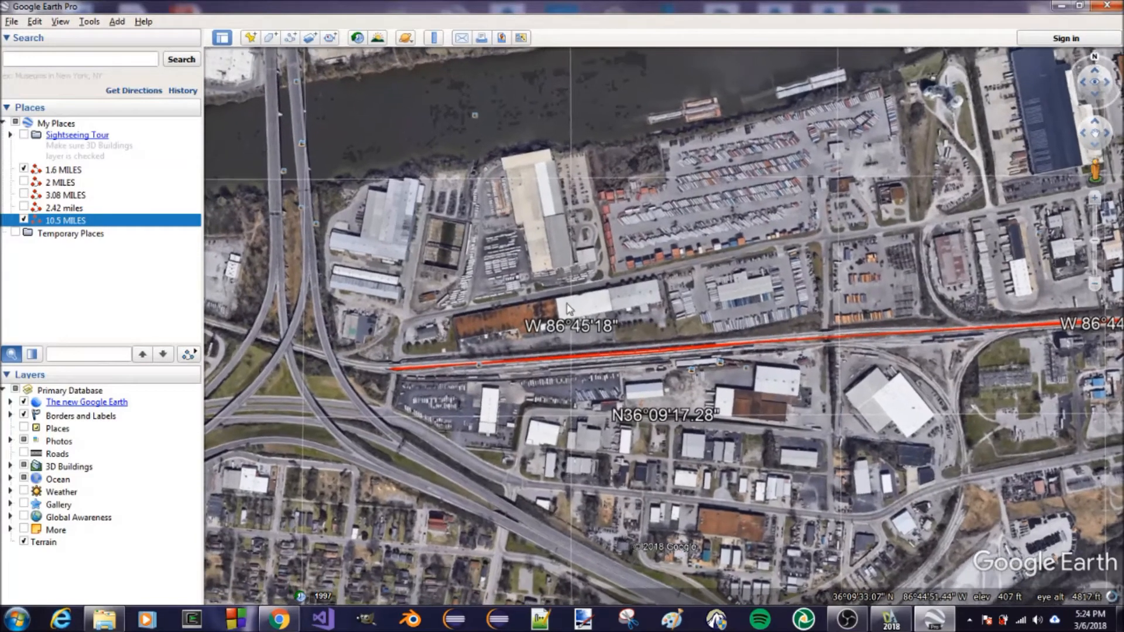
scroll(486, 368, "up", 4)
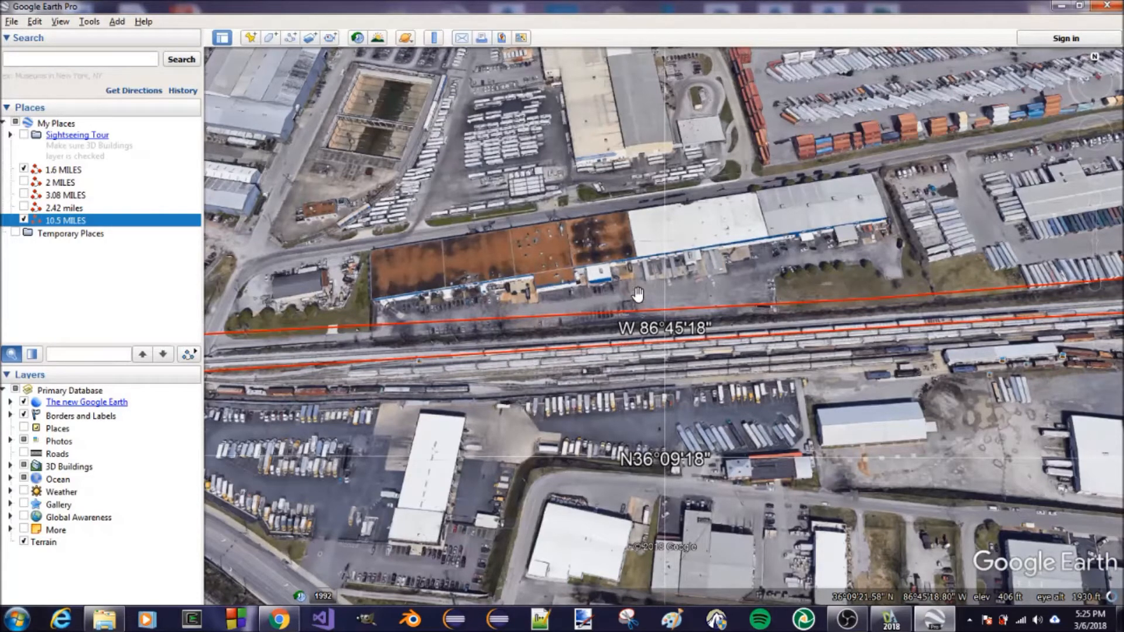
Follow the path eastward through the rail yard, examining its tracks and the junction with the curved branch lines
mouse_move(644, 270)
left_mouse_down("ctrl")
mouse_move(645, 254)
mouse_move(650, 274)
left_mouse_up("ctrl")
left_click_drag(579, 291, 461, 298)
left_click_drag(697, 291, 631, 300)
left_click_drag(880, 270, 781, 278)
scroll(608, 260, "up", 3)
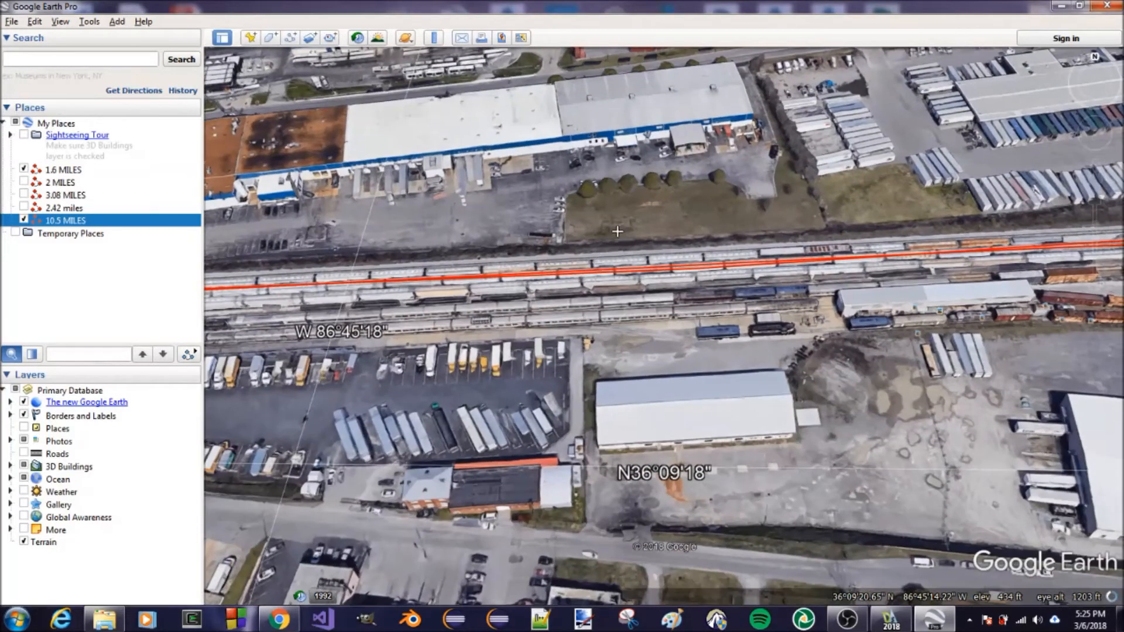
left_click_drag(617, 451, 649, 456)
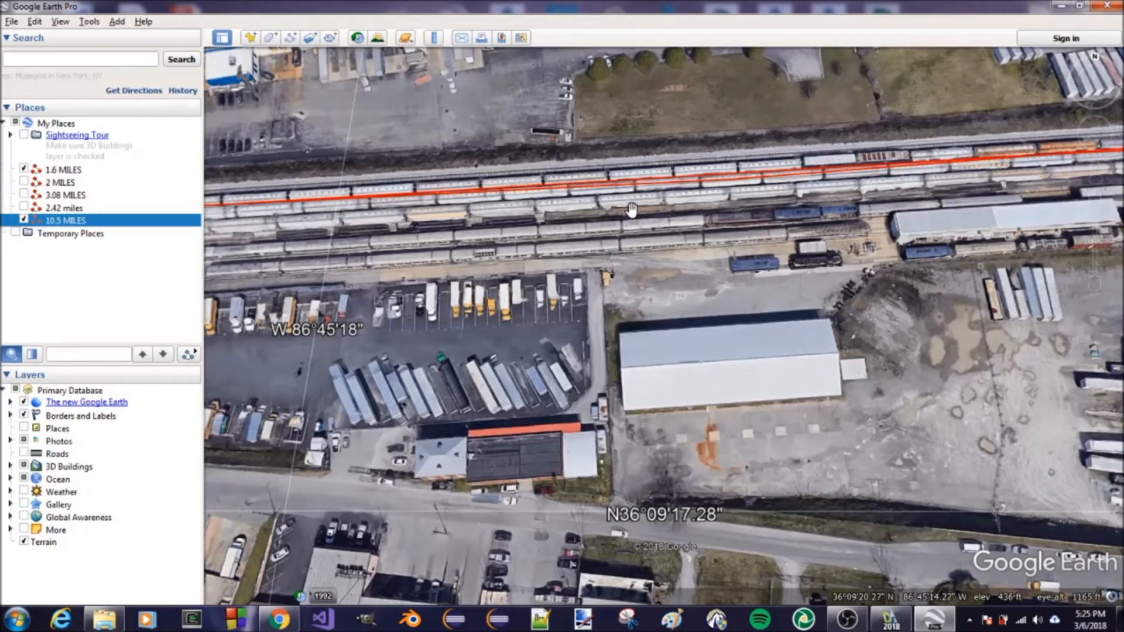
left_click_drag(679, 261, 618, 283)
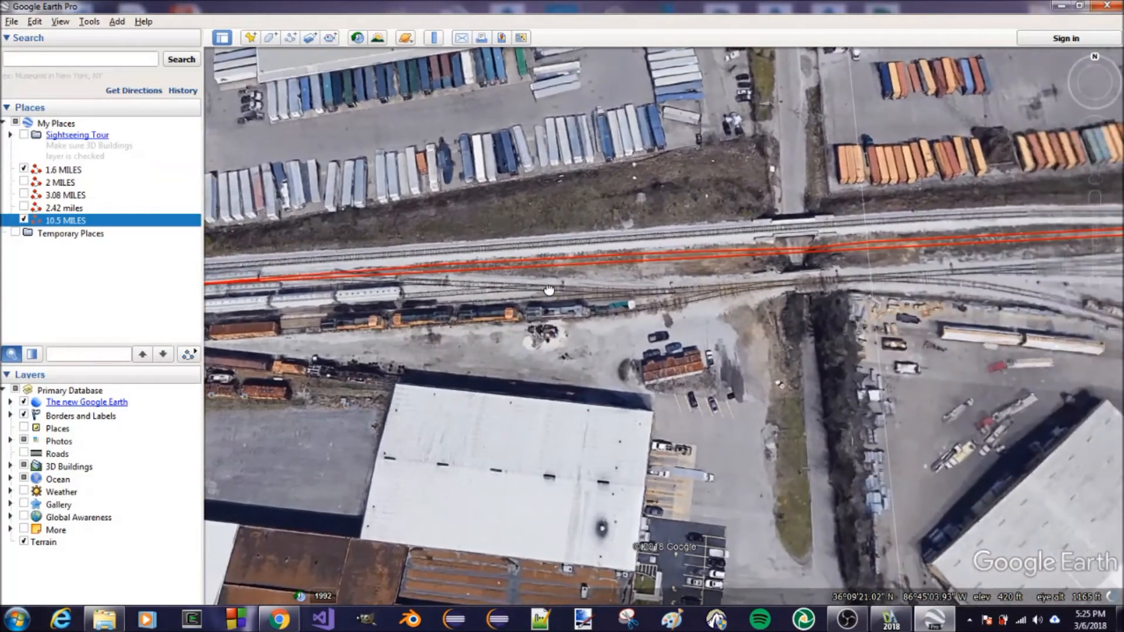
left_click_drag(549, 290, 287, 280)
left_click_drag(774, 281, 626, 288)
left_click_drag(760, 291, 683, 298)
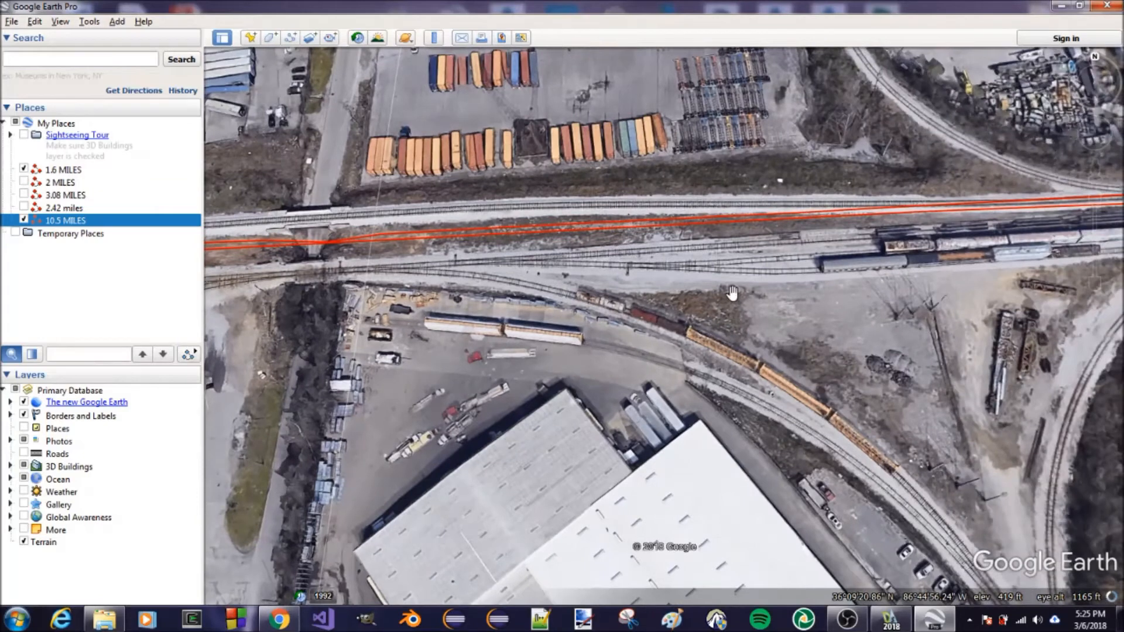
left_click_drag(785, 298, 697, 303)
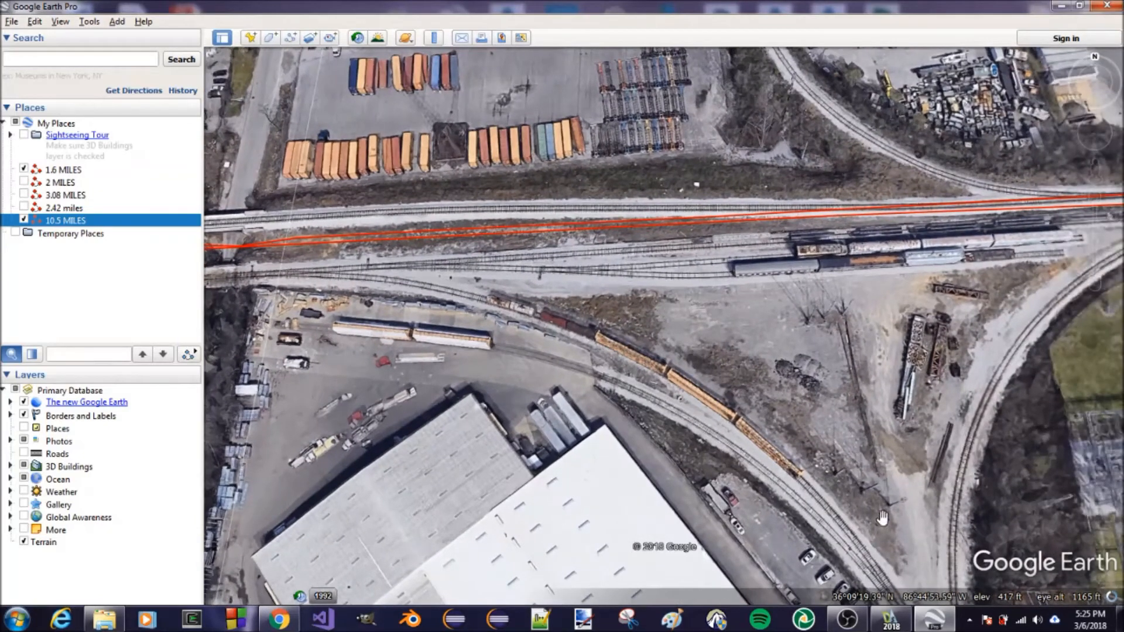
left_click_drag(976, 311, 712, 388)
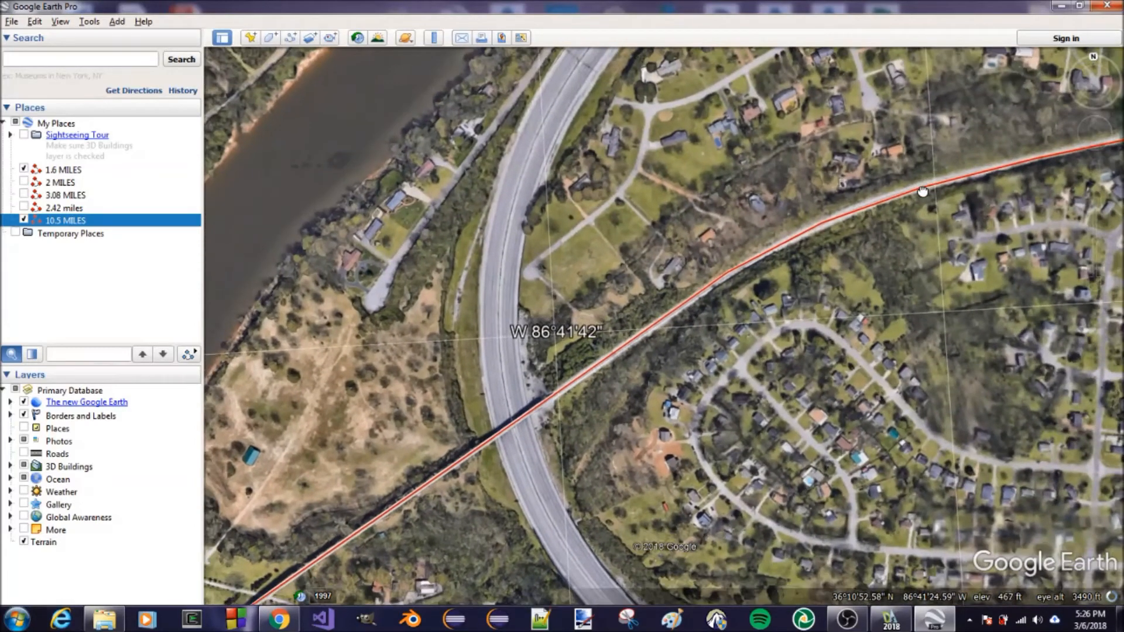
Examine the railroad bridge where the path crosses the highway at close range
scroll(485, 475, "up", 3)
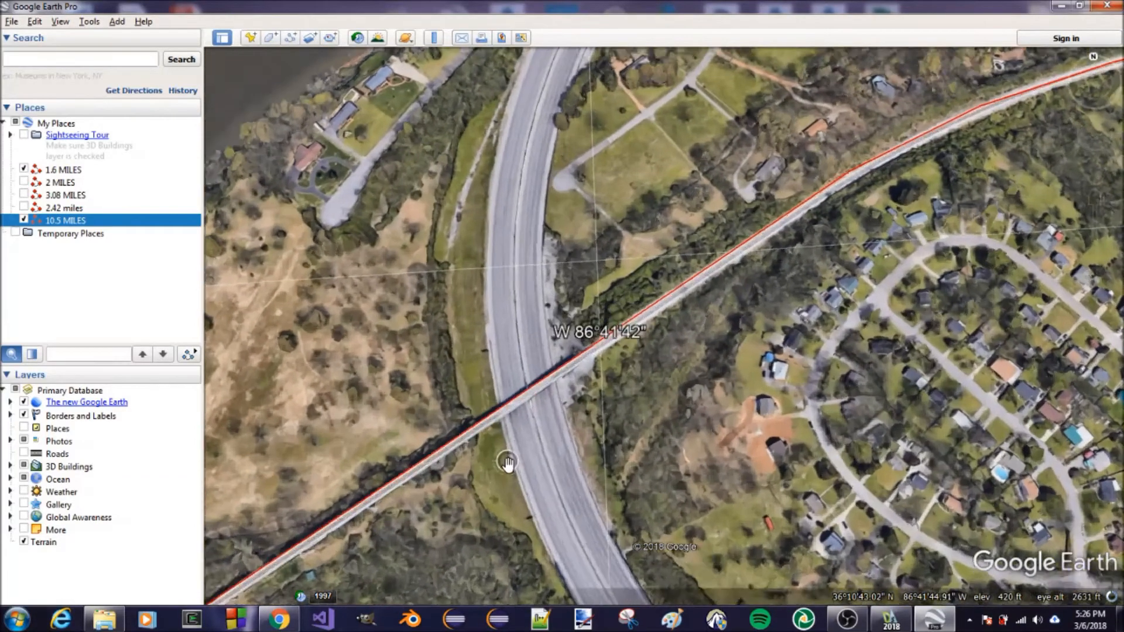
scroll(536, 431, "up", 2)
scroll(536, 431, "up", 1)
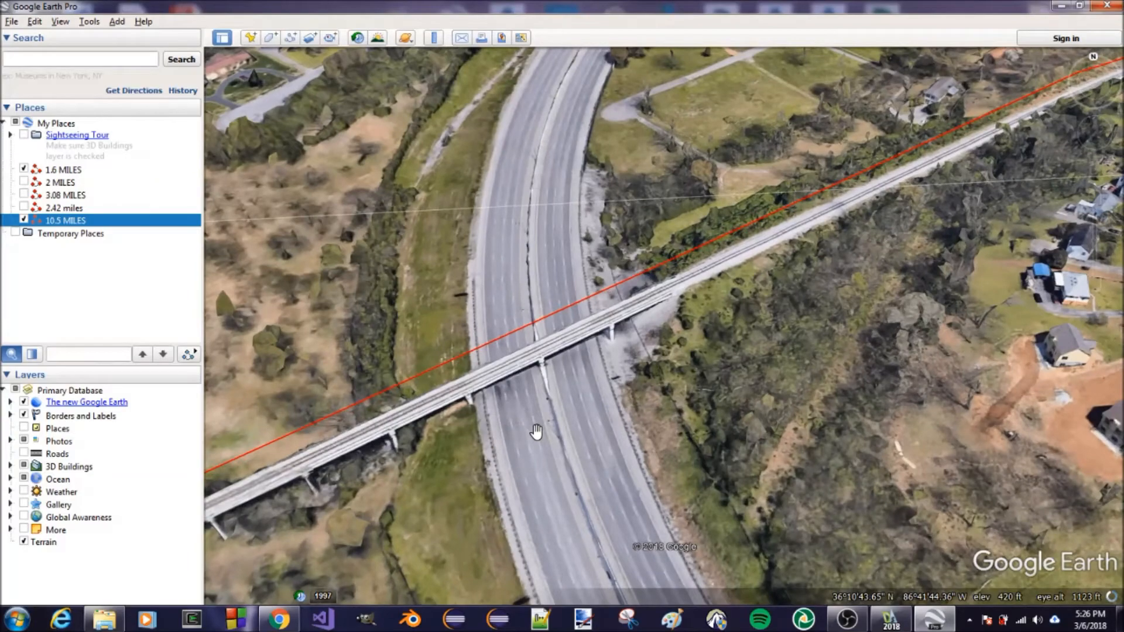
left_click_drag(646, 426, 648, 271)
scroll(629, 353, "down", 3)
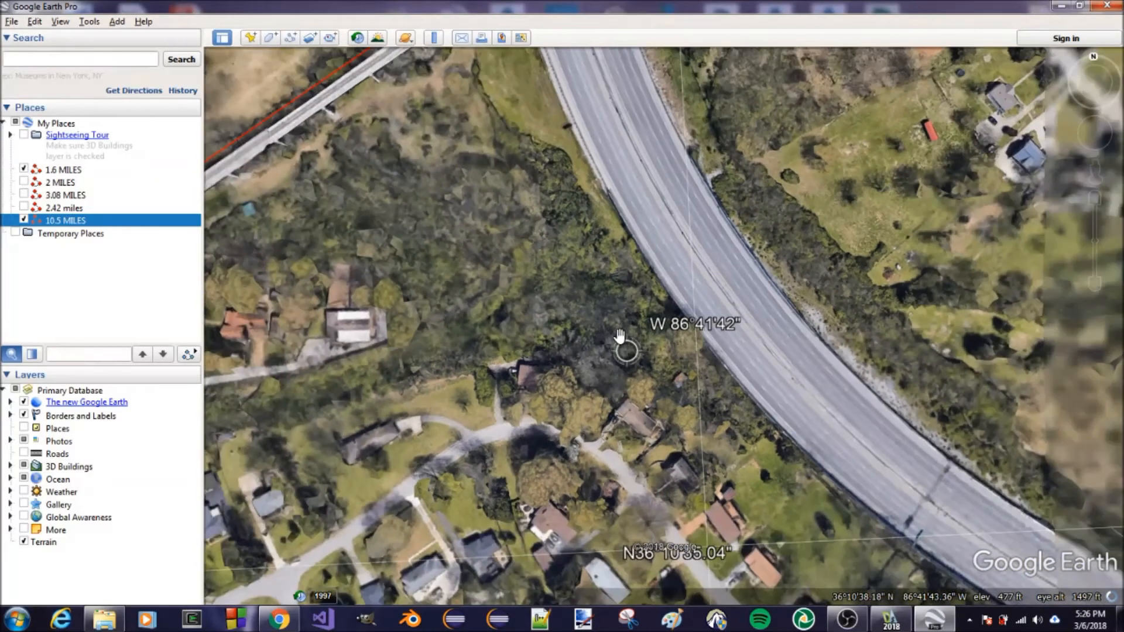
scroll(620, 337, "down", 4)
Trace the path southeast from the highway crossing to the Donelson area and orient the view north
left_click_drag(960, 152, 702, 427)
left_click_drag(1025, 334, 930, 286)
left_click_drag(1018, 357, 885, 273)
left_click_drag(983, 387, 841, 216)
left_click_drag(948, 433, 788, 269)
scroll(787, 269, "down", 4)
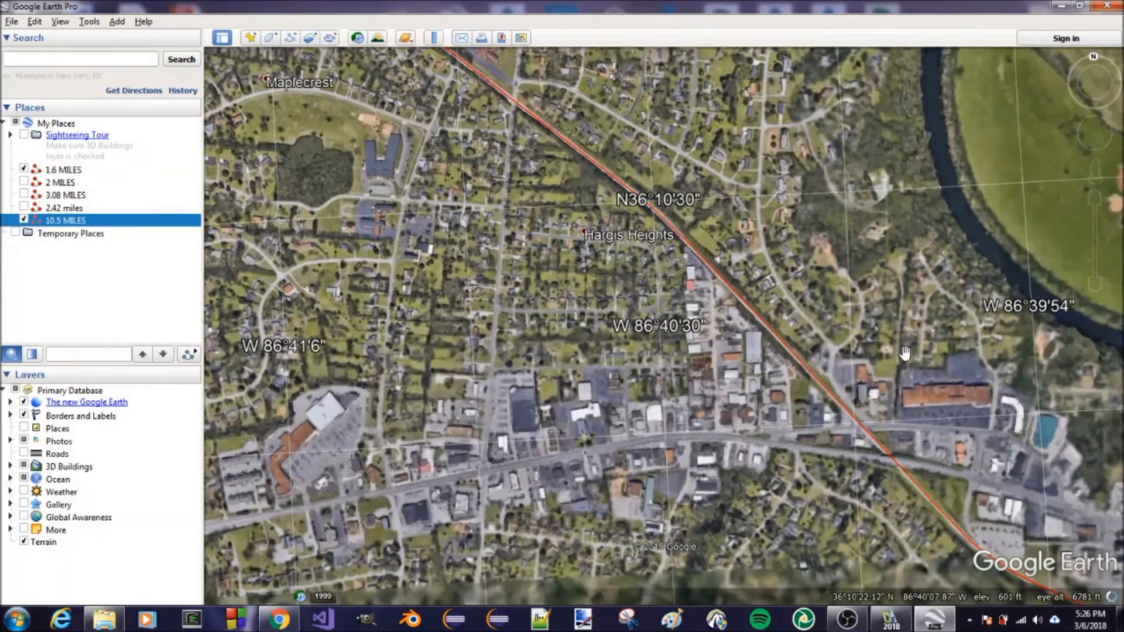
left_click_drag(907, 354, 648, 210)
left_click_drag(1027, 465, 690, 272)
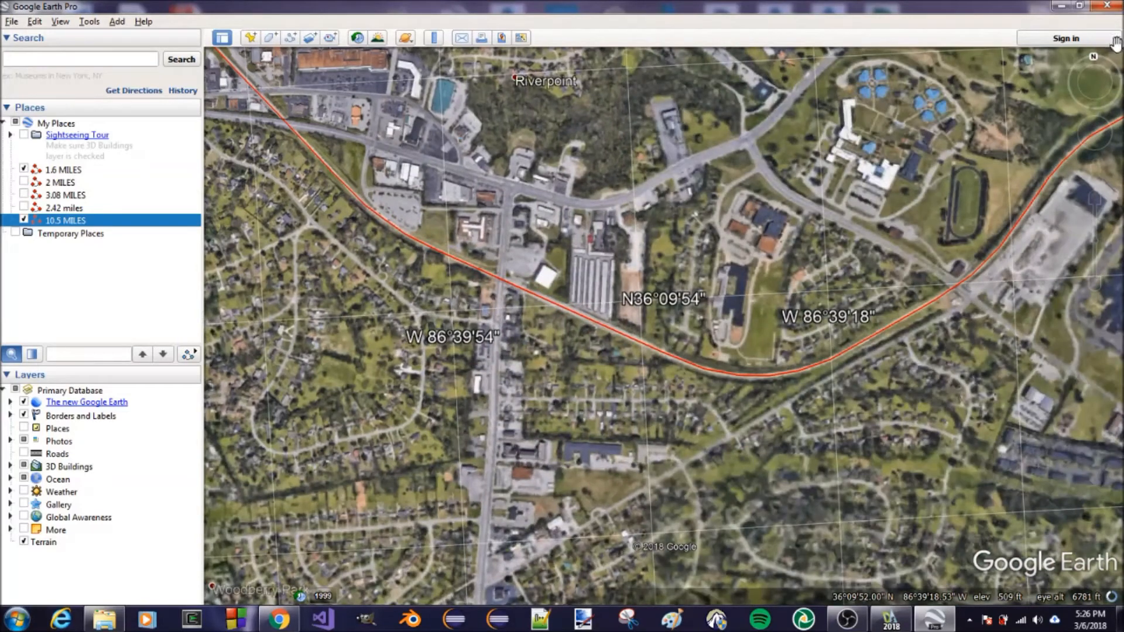
left_click(1093, 58)
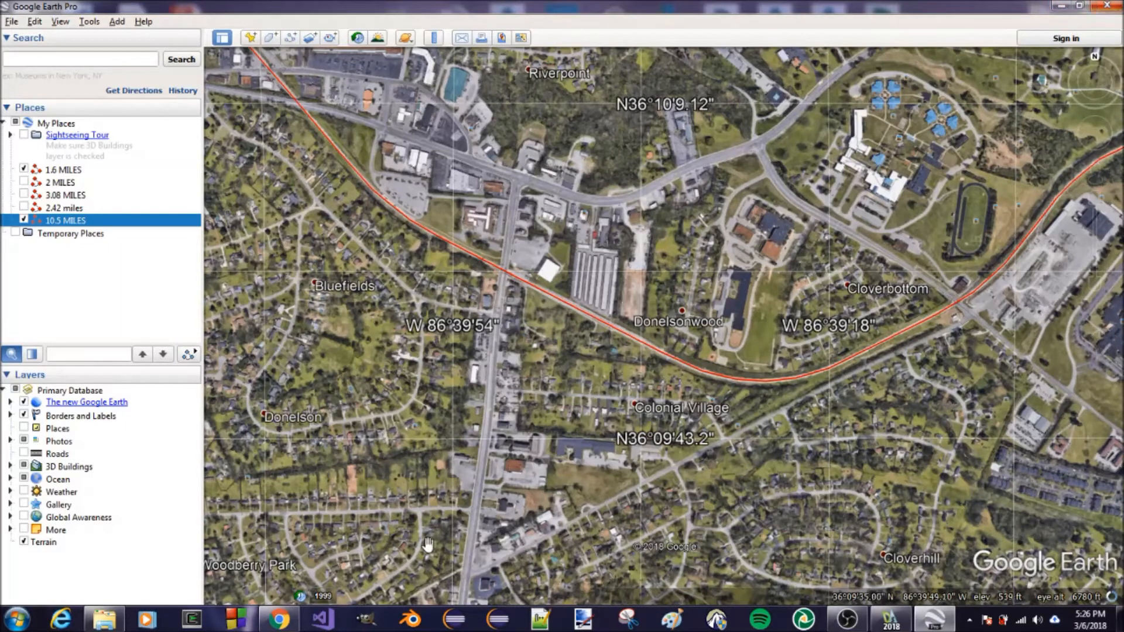
Switch to compression-ratio.txt in Notepad++ and highlight sm in the formula cr = 1 - (sm / tm)
left_click(537, 619)
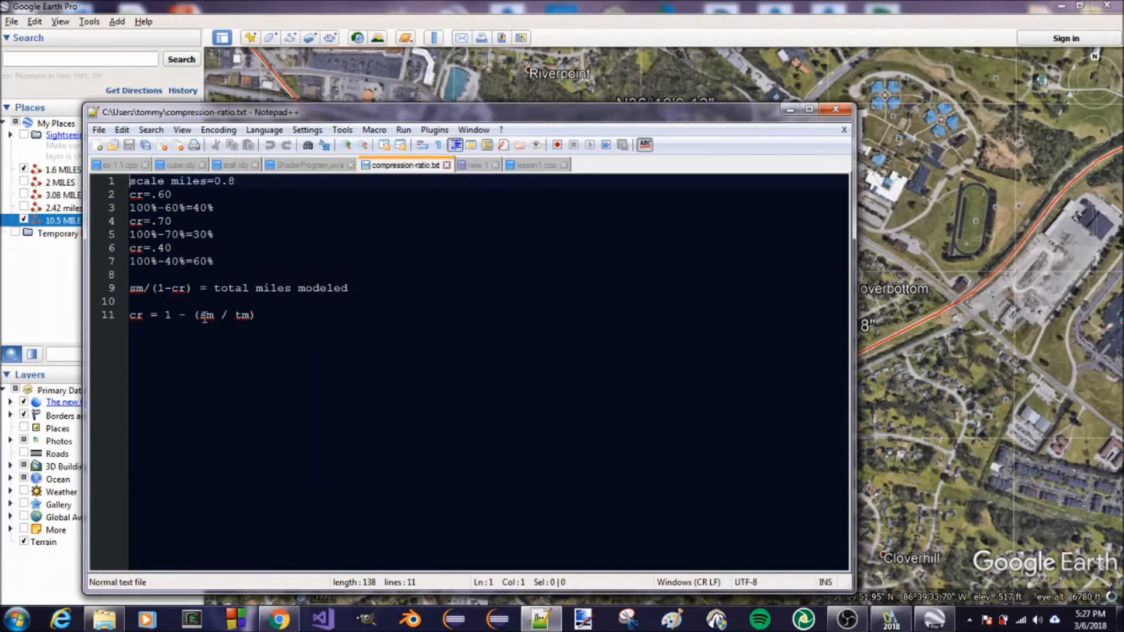
left_click_drag(201, 316, 213, 315)
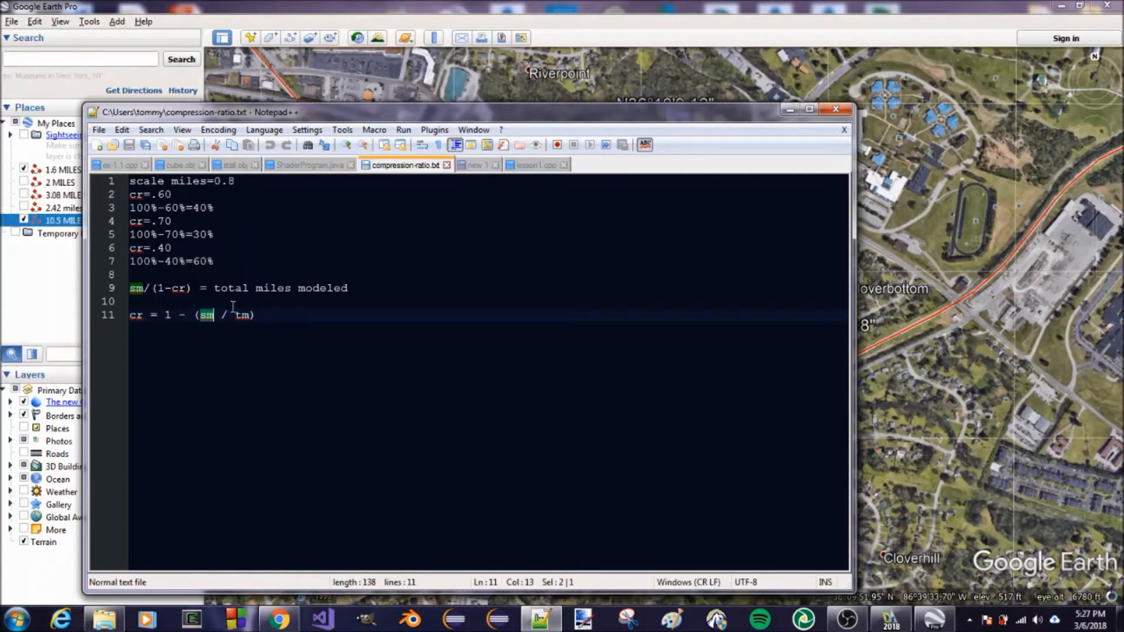
Highlight tm in the formula cr = 1 - (sm / tm) and return to the Google Earth map
left_click_drag(236, 317, 250, 317)
left_click(790, 109)
Follow the path northeast from Donelson to the river crossing and examine the truss railroad bridge at close range
left_click_drag(637, 256, 568, 322)
scroll(609, 315, "down", 3)
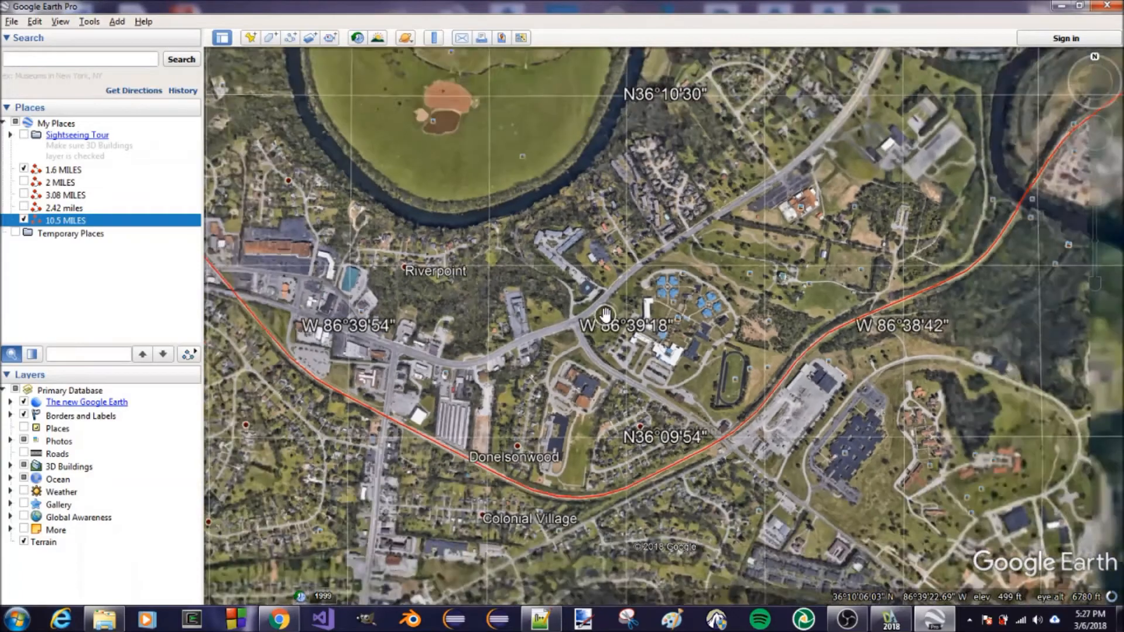
scroll(611, 313, "down", 2)
left_click_drag(691, 253, 556, 290)
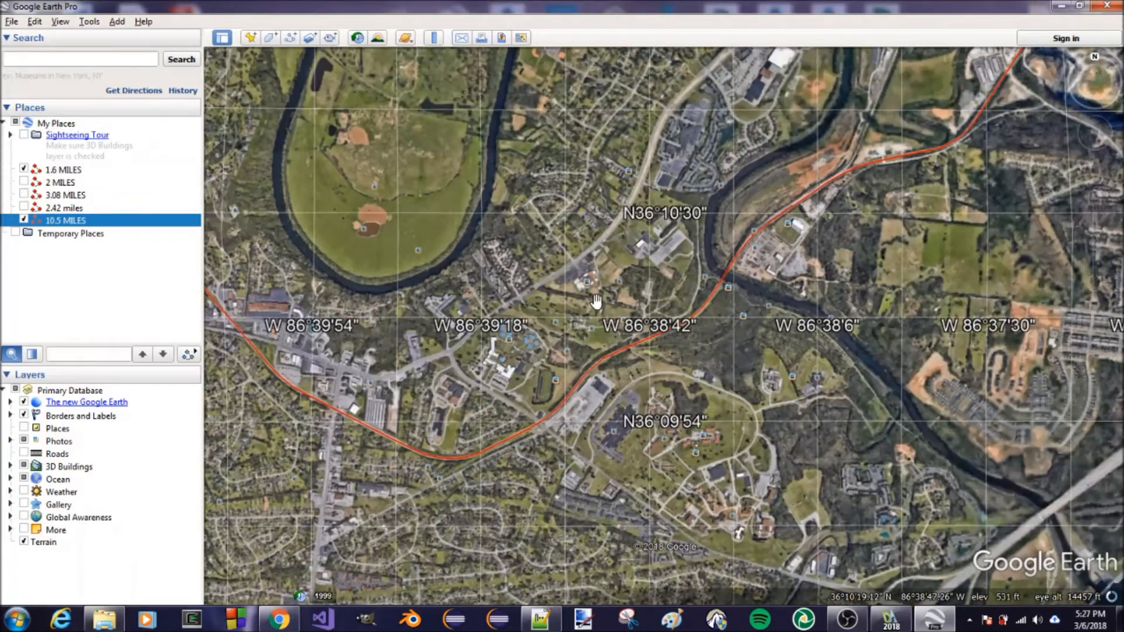
left_click_drag(682, 285, 602, 409)
scroll(602, 396, "up", 5)
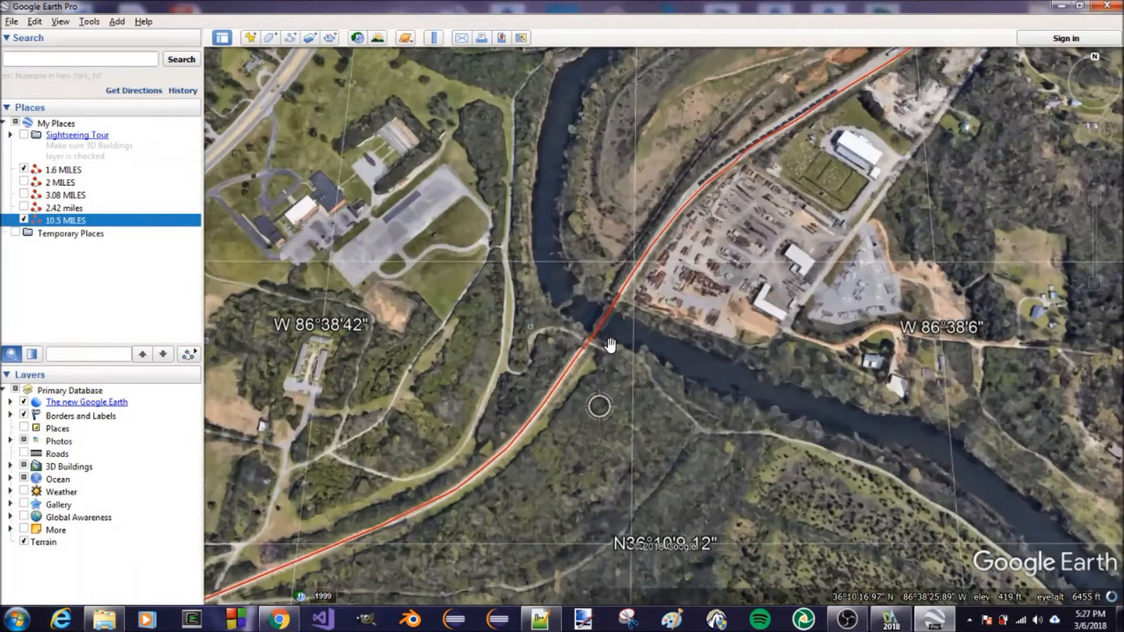
scroll(609, 304, "up", 3)
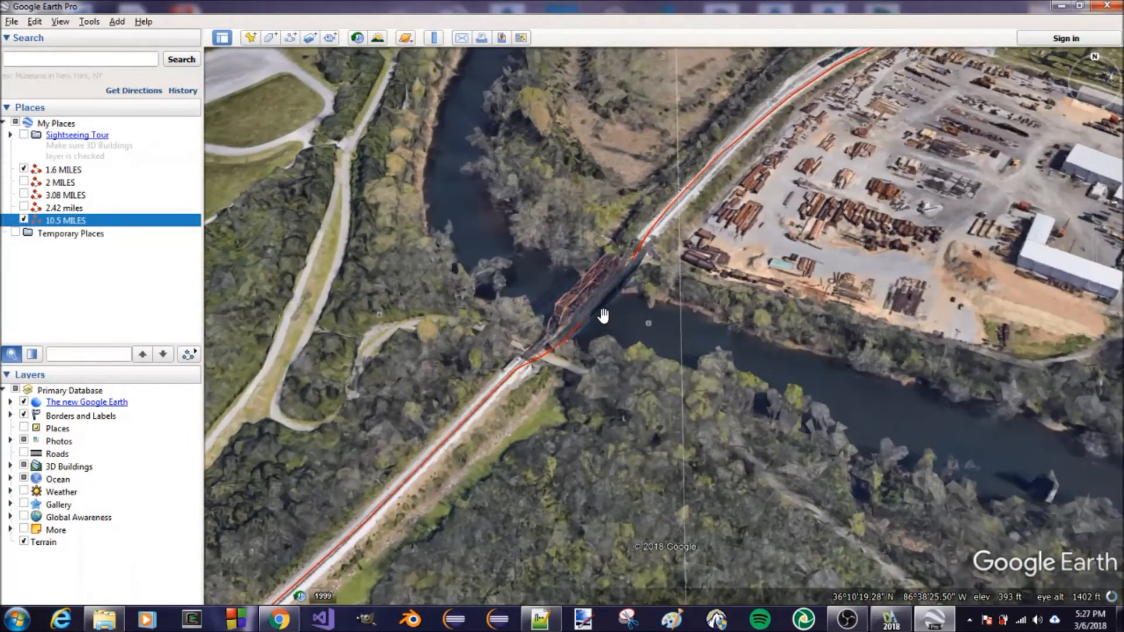
scroll(606, 313, "up", 2)
scroll(603, 314, "up", 2)
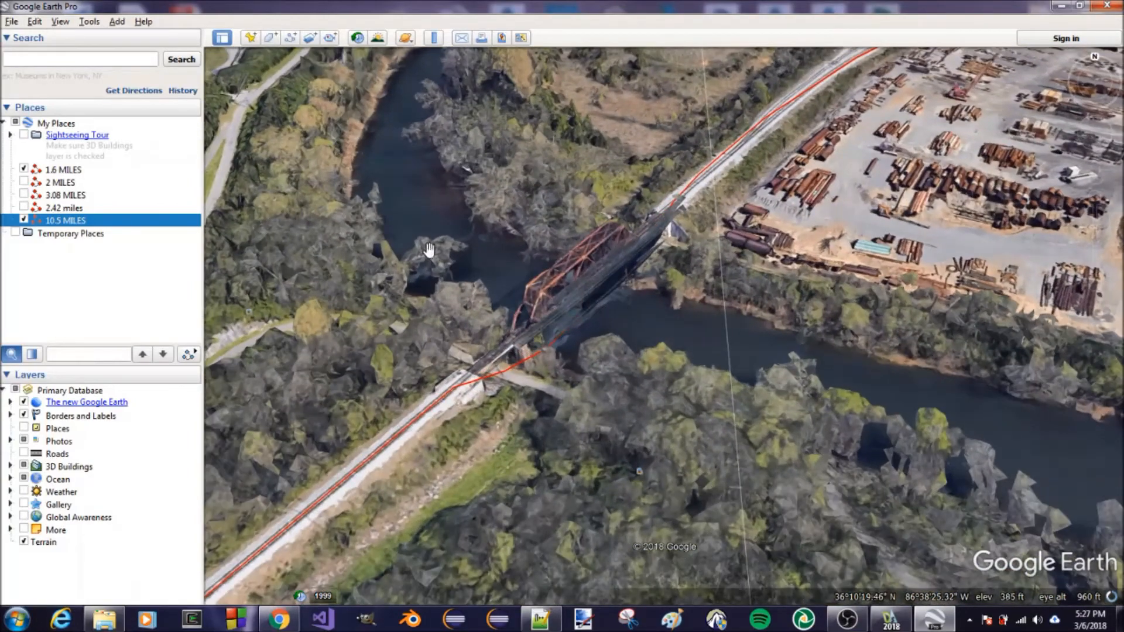
left_click_drag(607, 343, 634, 315)
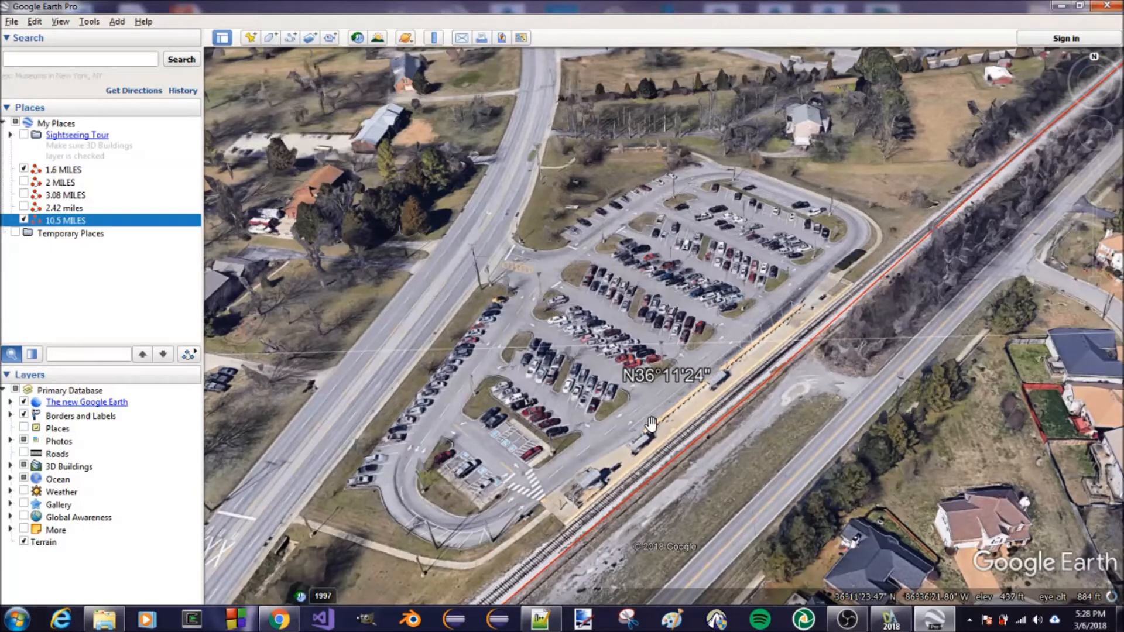
Examine the station platform and parking lot beside the tracks, along with the road crossing southwest of them
left_click_drag(695, 409, 710, 111)
left_click_drag(697, 368, 723, 550)
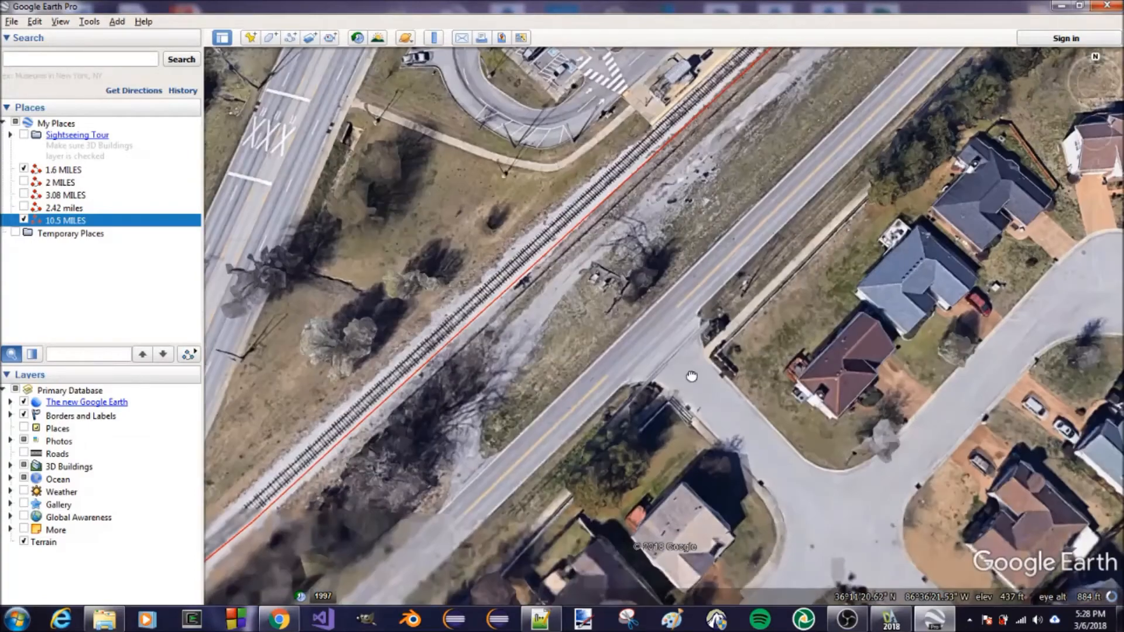
left_click_drag(692, 377, 696, 521)
left_click_drag(733, 224, 755, 252)
left_click_drag(816, 170, 816, 247)
scroll(815, 247, "down", 5)
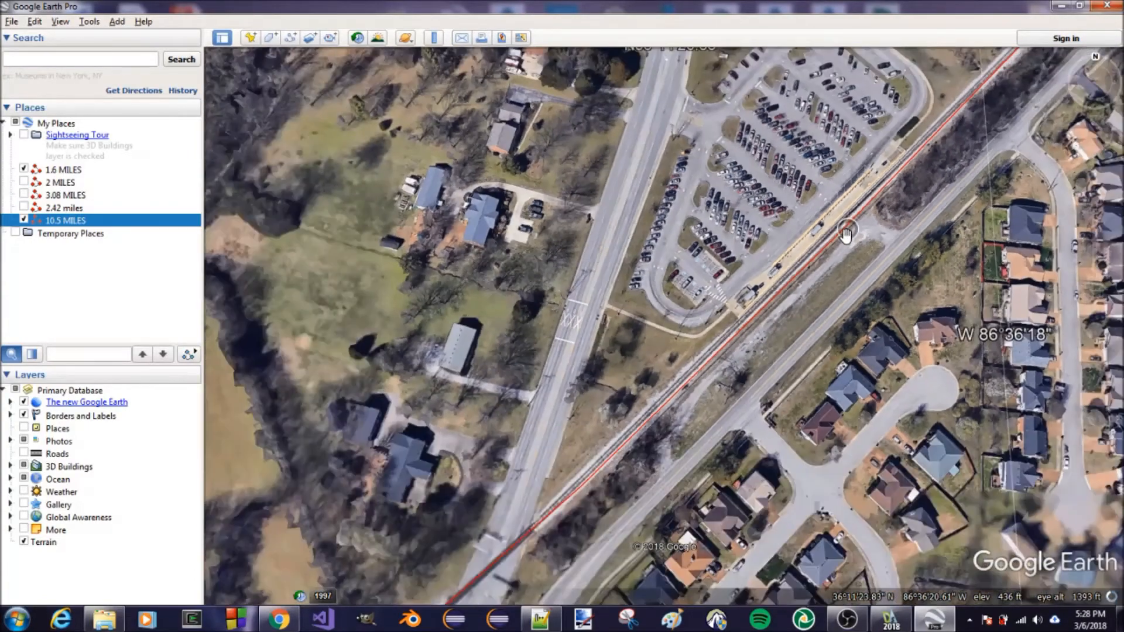
scroll(840, 236, "down", 10)
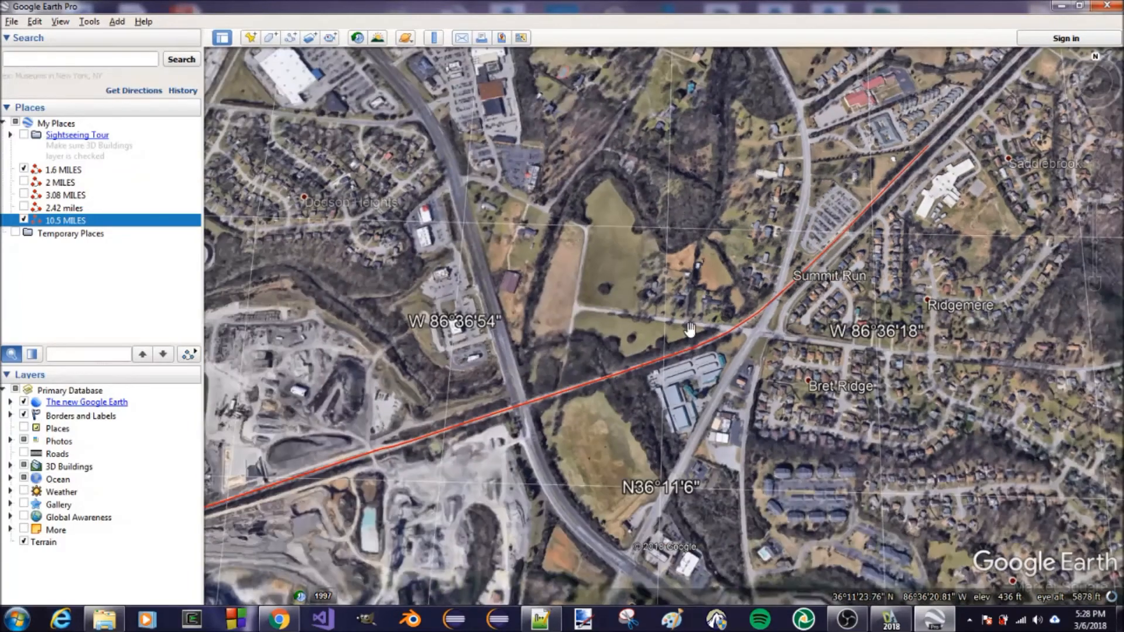
Trace the path back southwest across the river to the Donelson area and orient the view north
left_click_drag(690, 329, 862, 238)
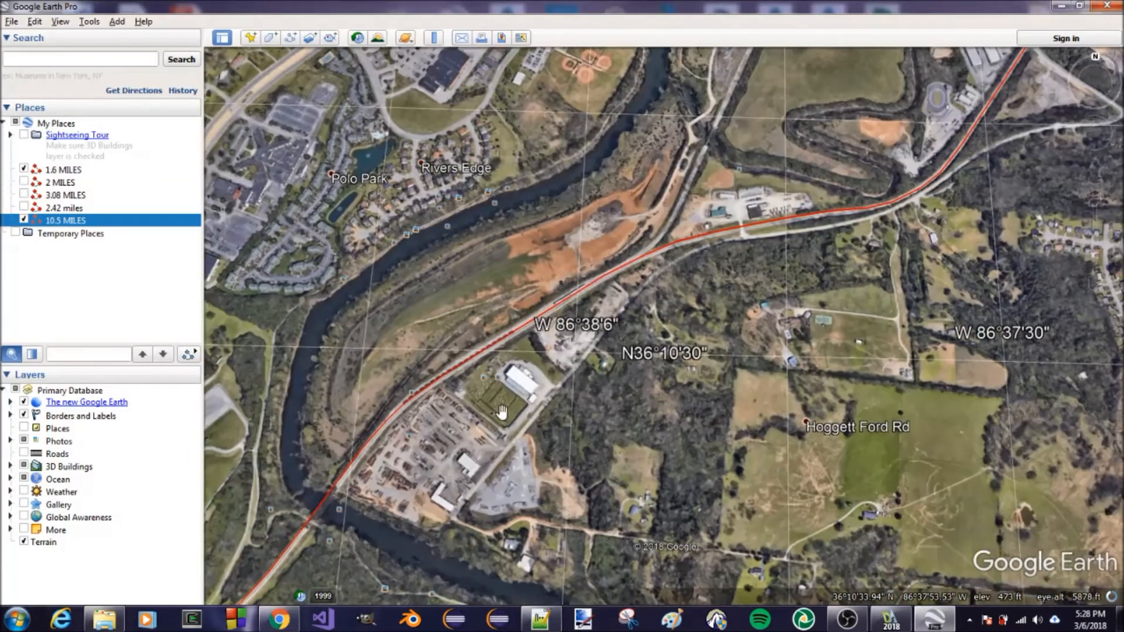
left_click_drag(502, 412, 564, 325)
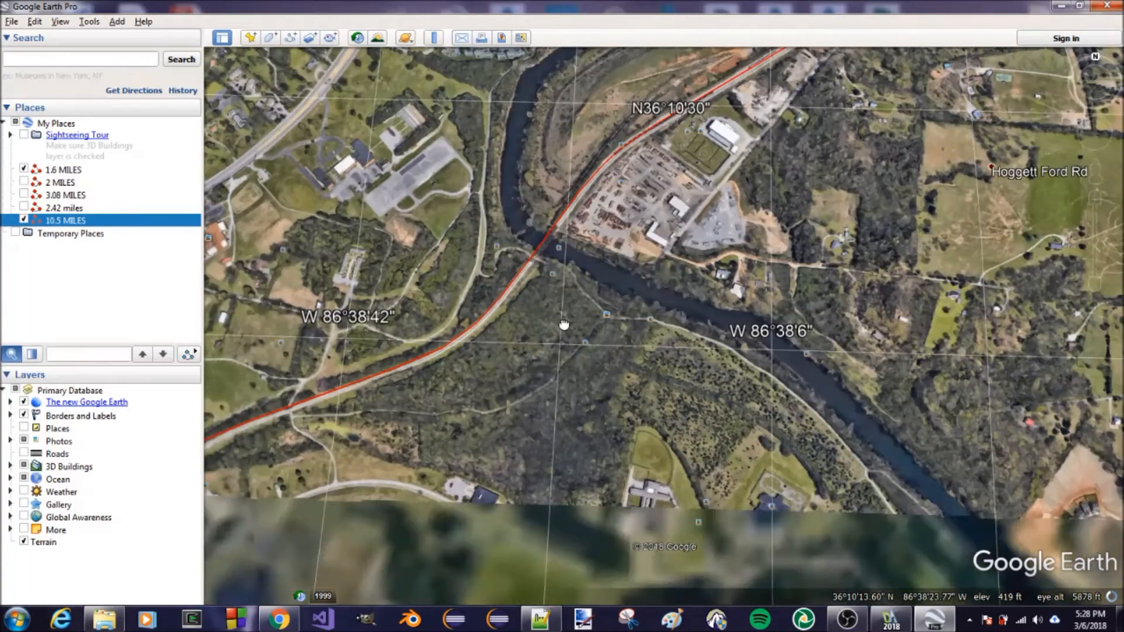
left_click_drag(432, 421, 600, 342)
left_click_drag(505, 440, 646, 358)
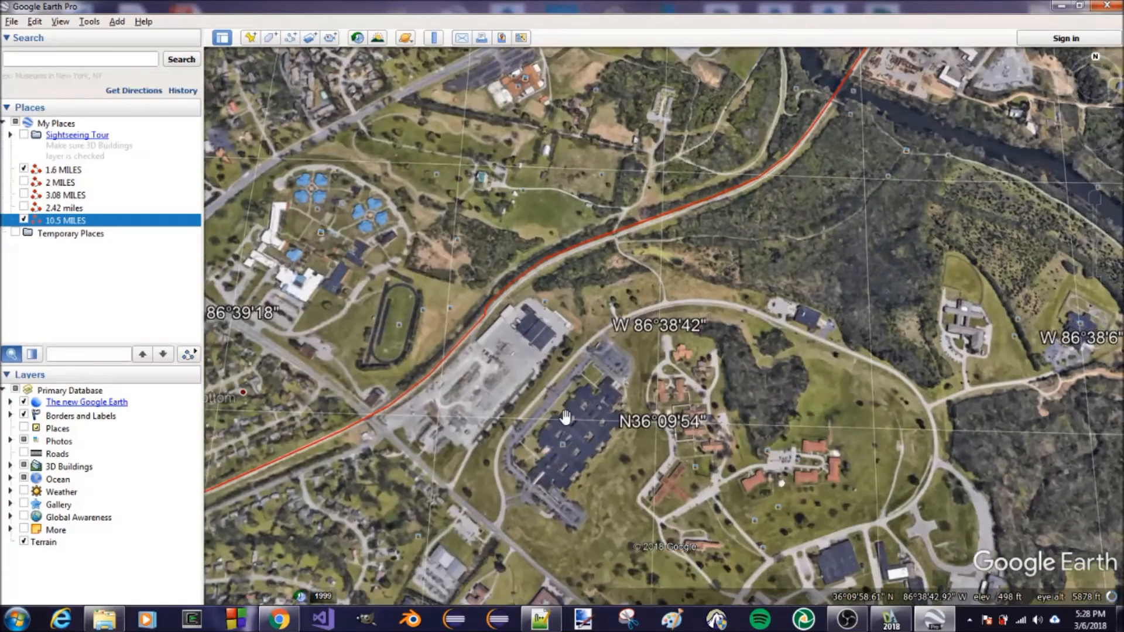
left_click_drag(497, 445, 650, 319)
left_click_drag(481, 488, 633, 388)
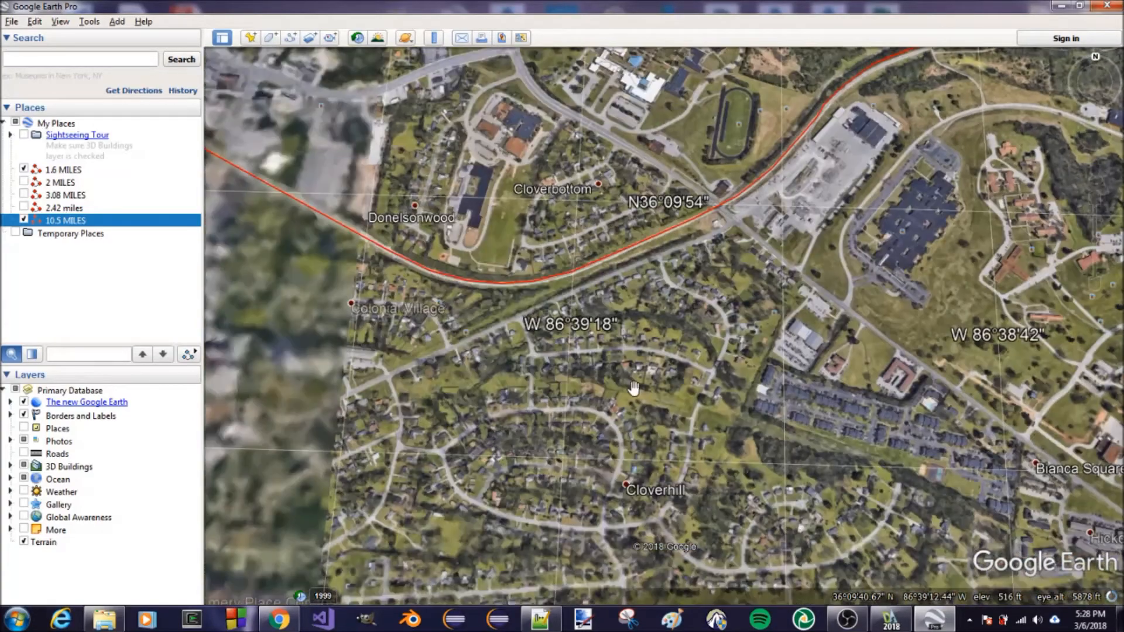
left_click(1096, 66)
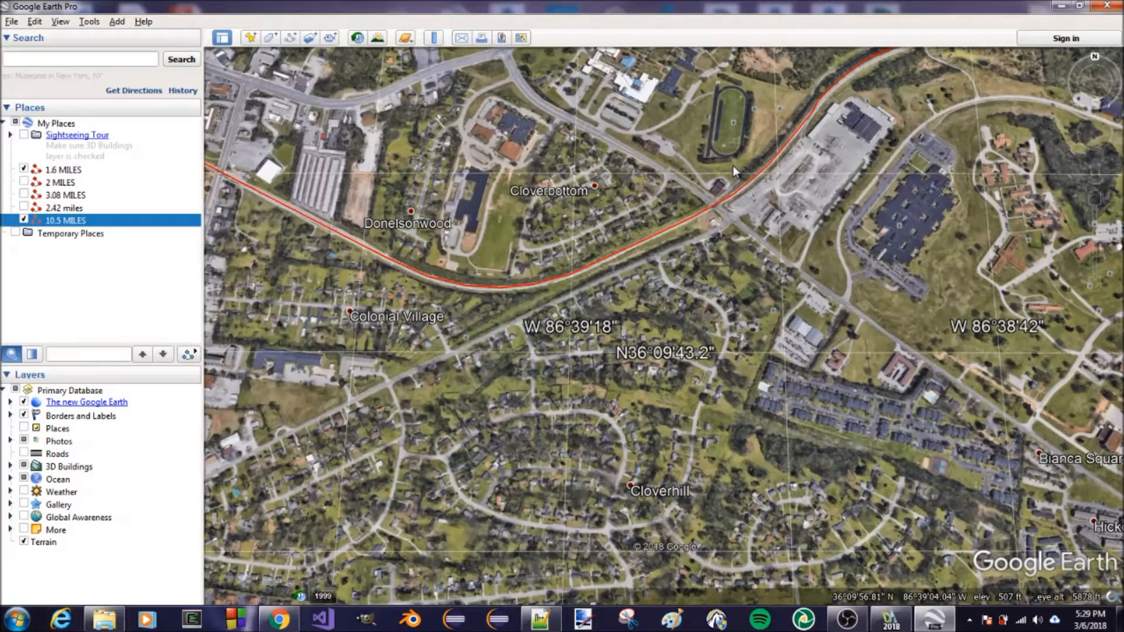
Switch to the room drawing in DraftSight and make EDGE the current layer
left_click(1061, 5)
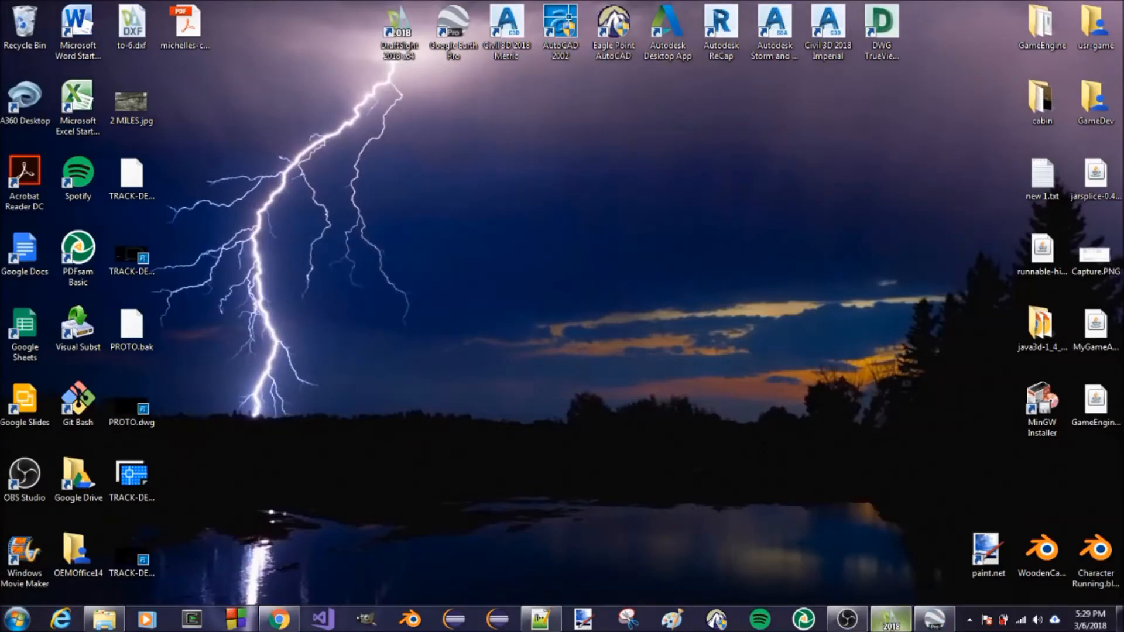
left_click(890, 619)
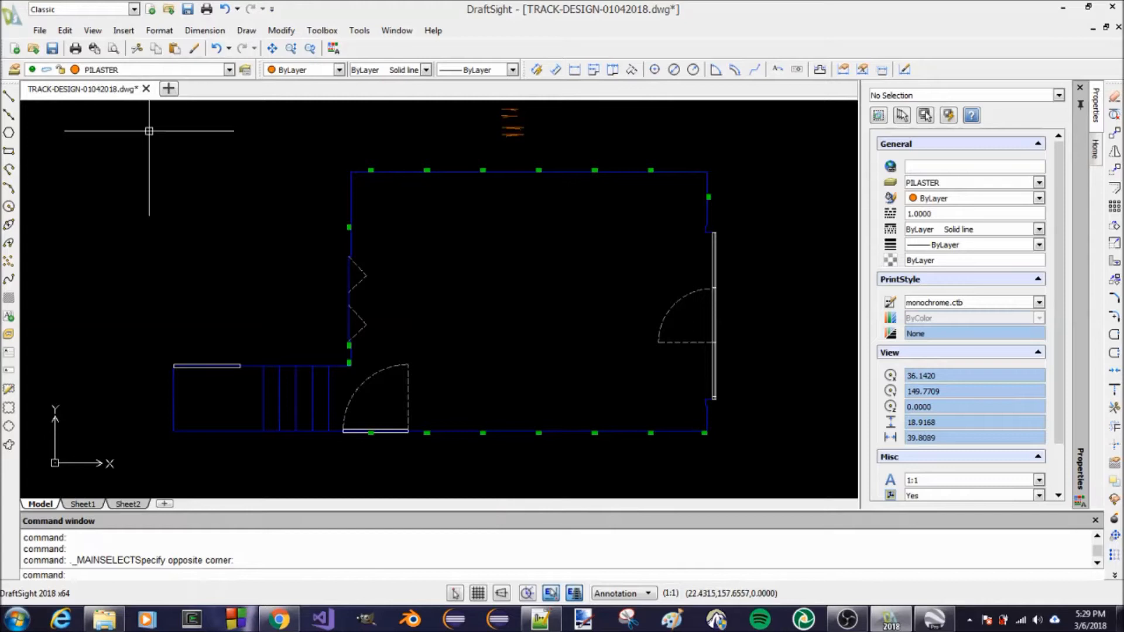
left_click(229, 70)
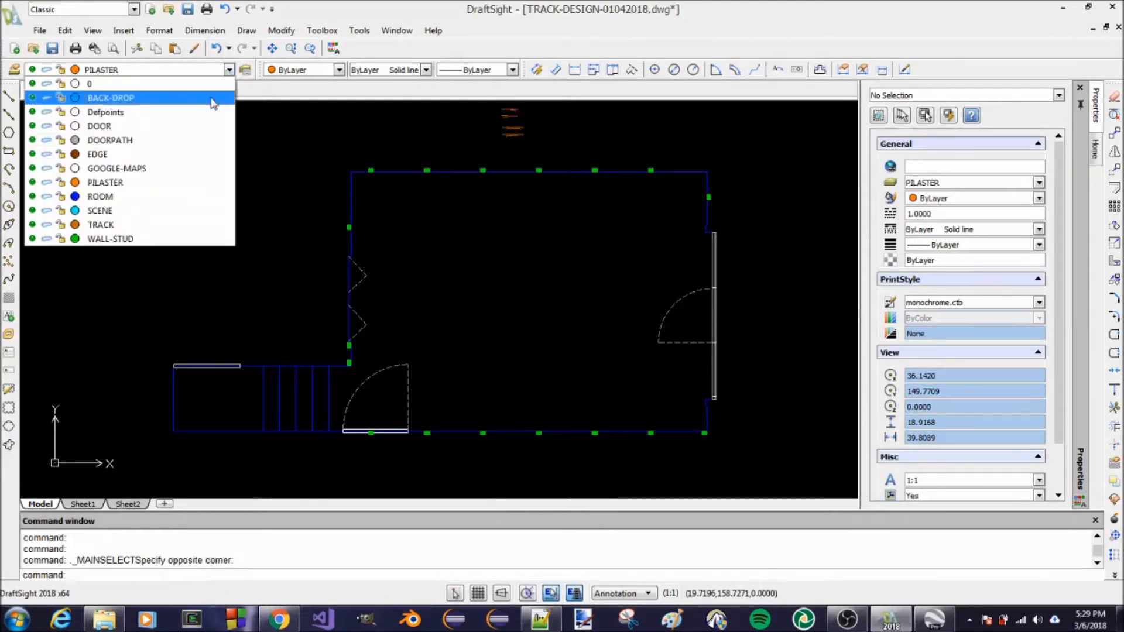
left_click(133, 154)
Draw a polyline along the room's upper wall from its left corner to its right corner
scroll(328, 205, "up", 3)
scroll(356, 264, "down", 4)
type("pl")
key("Return")
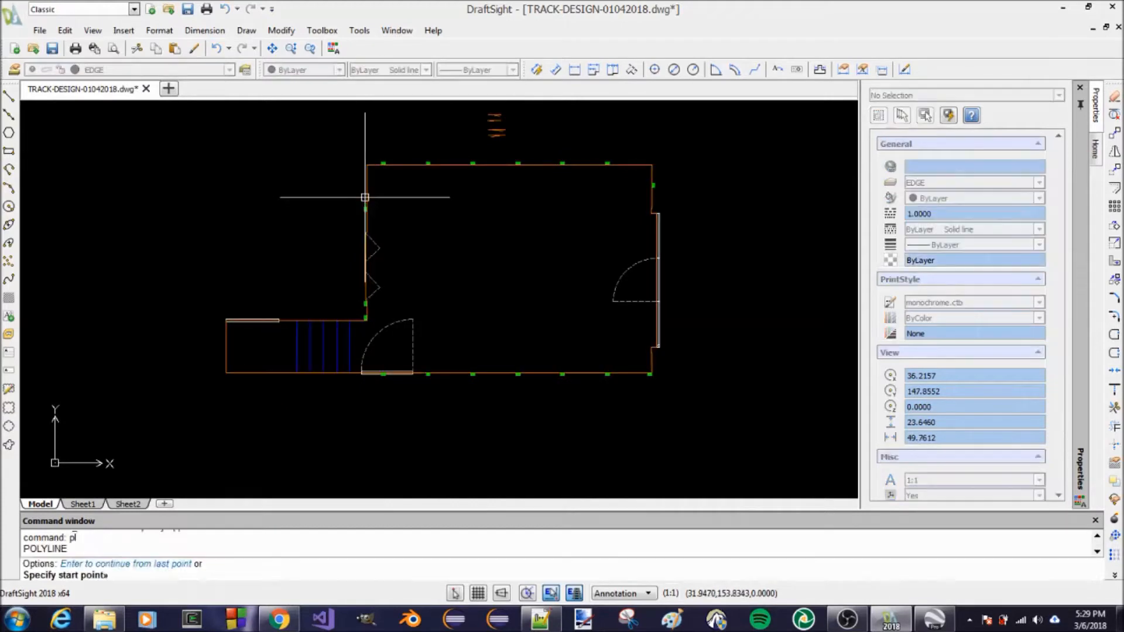
left_click(367, 166)
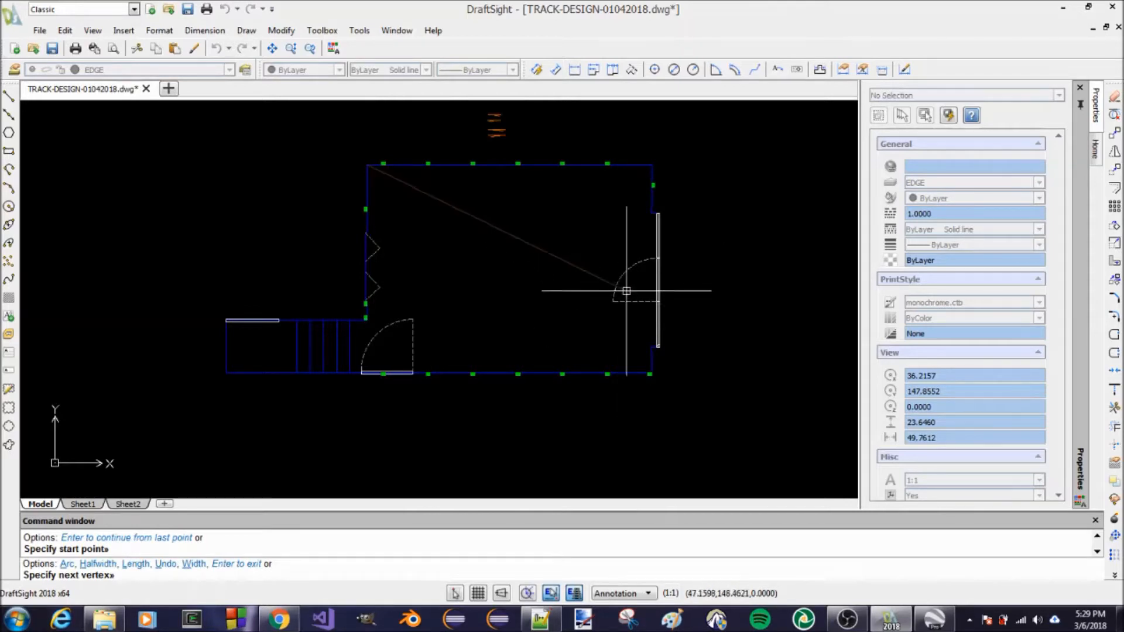
scroll(639, 185, "up", 2)
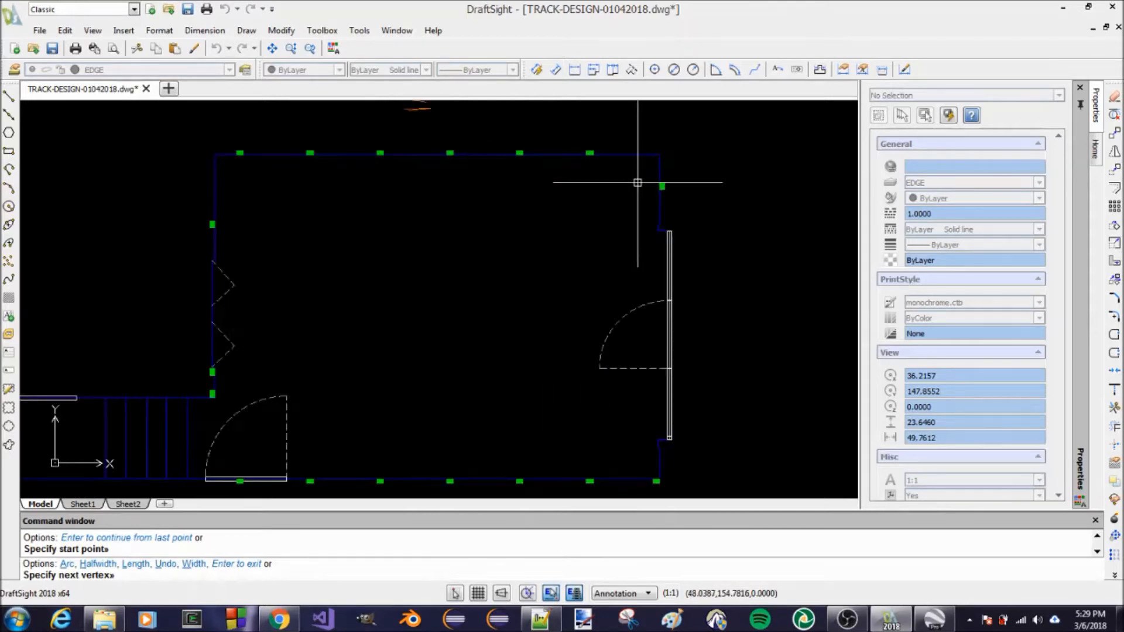
scroll(638, 183, "up", 2)
left_click(671, 139)
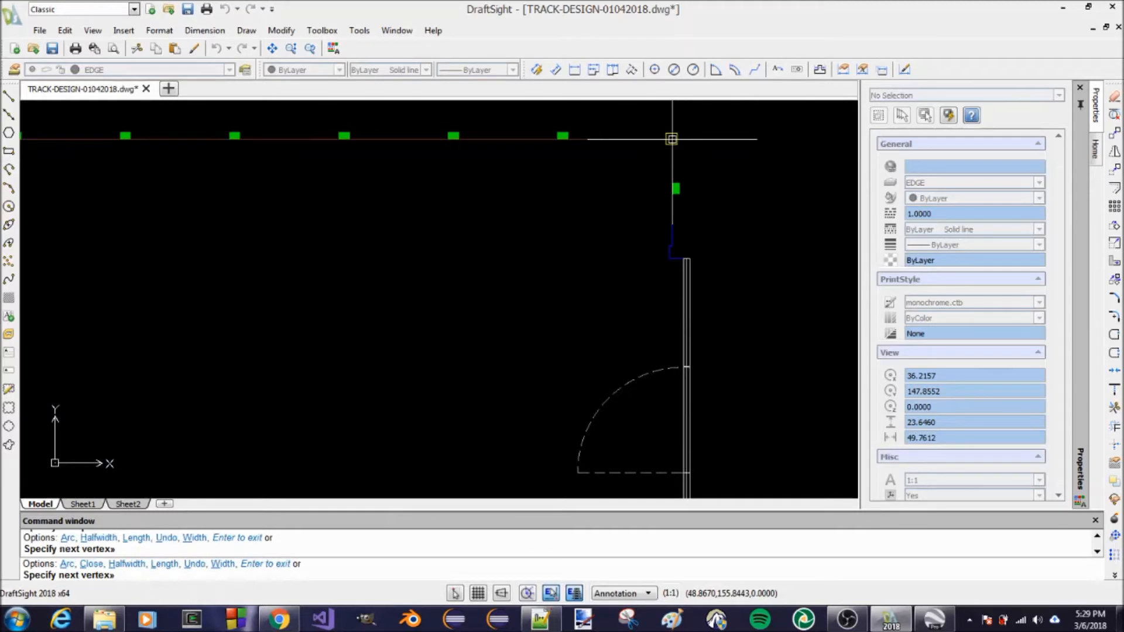
scroll(644, 175, "down", 5)
key("Return")
Work out the offset distance for the wall edge by multiplying 18 by 0.083 in Calculator
scroll(612, 153, "up", 4)
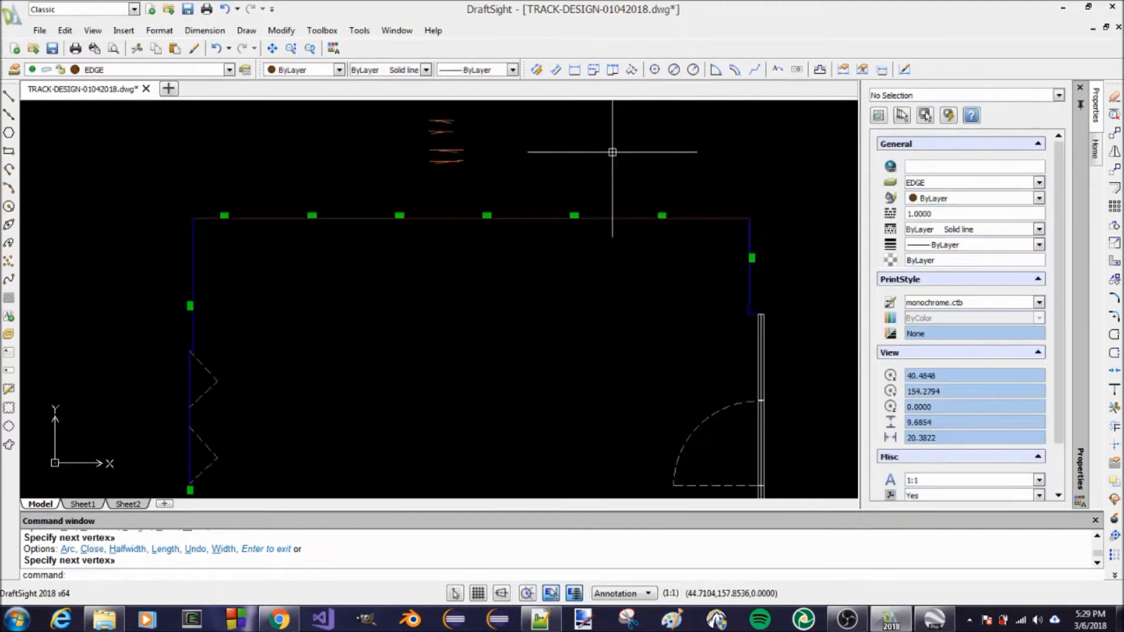
scroll(613, 152, "up", 1)
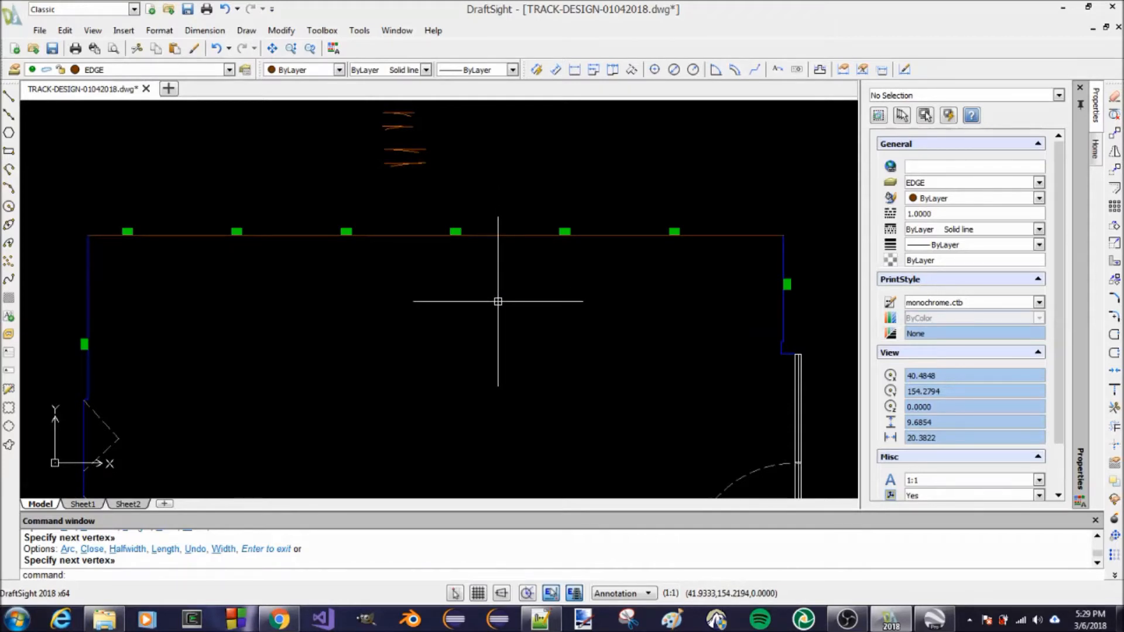
type("o")
key("Return")
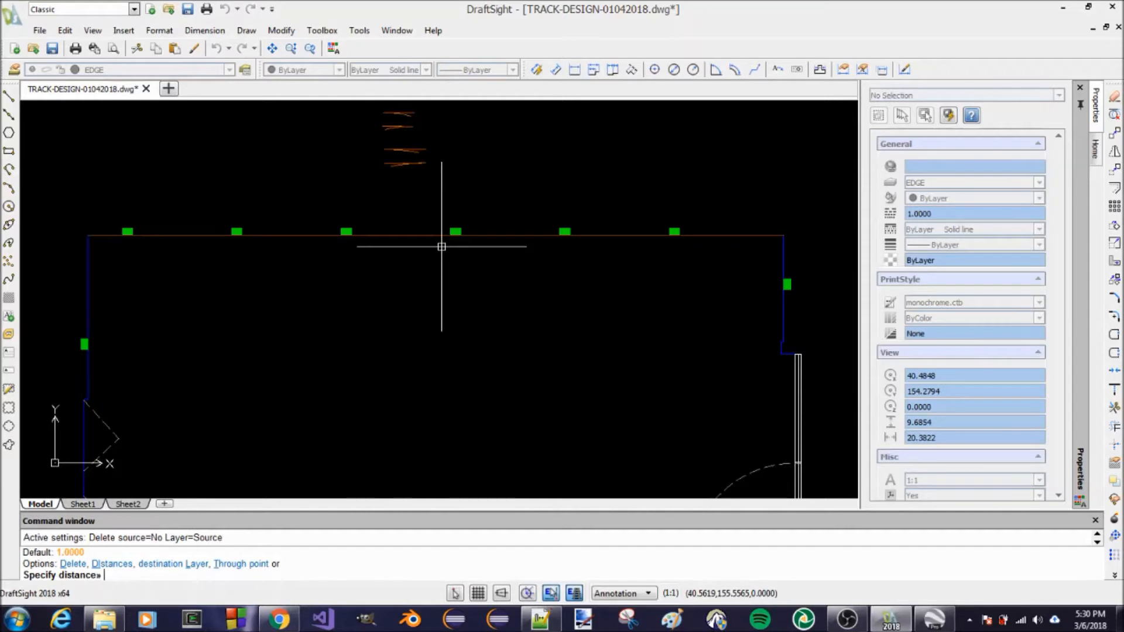
left_click(18, 620)
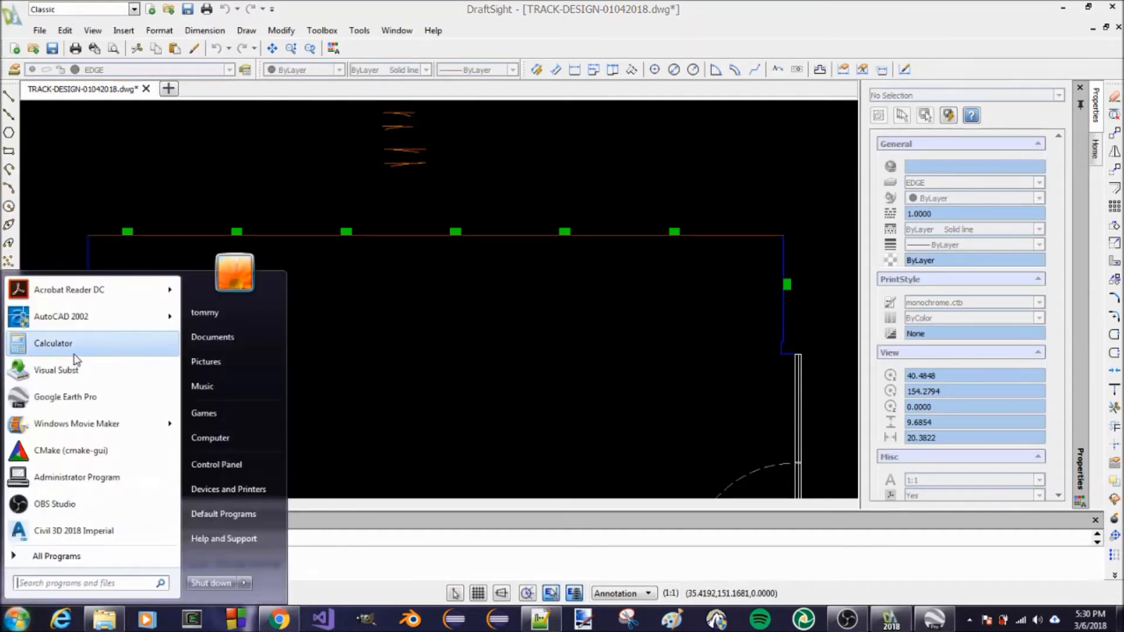
left_click(74, 352)
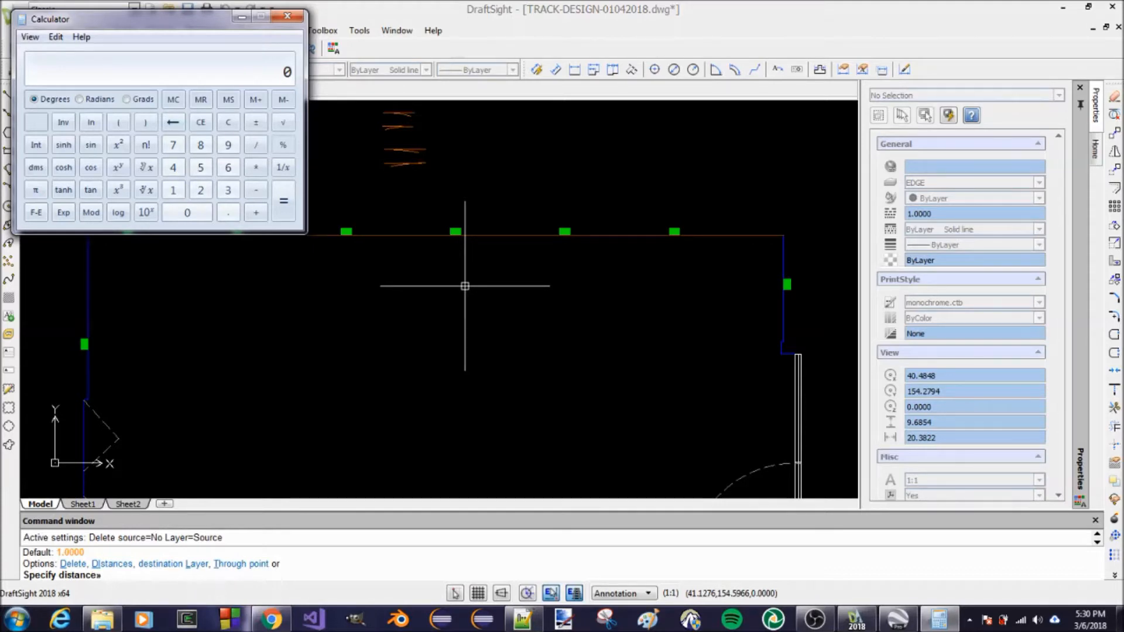
type("18*0.083")
key("Return")
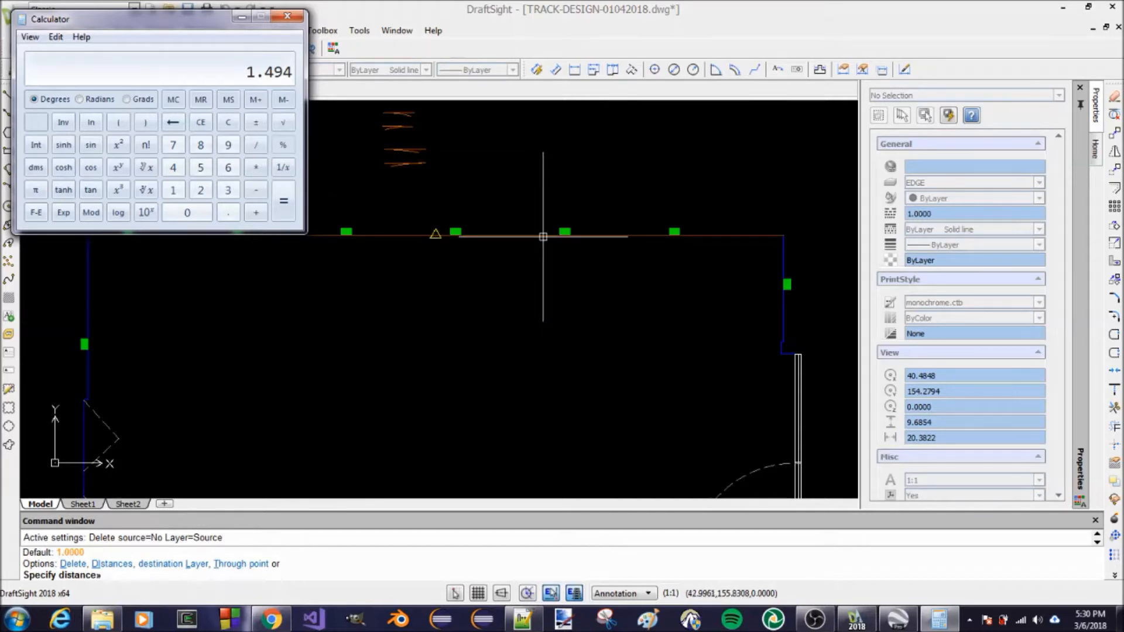
left_click(386, 315)
type("0")
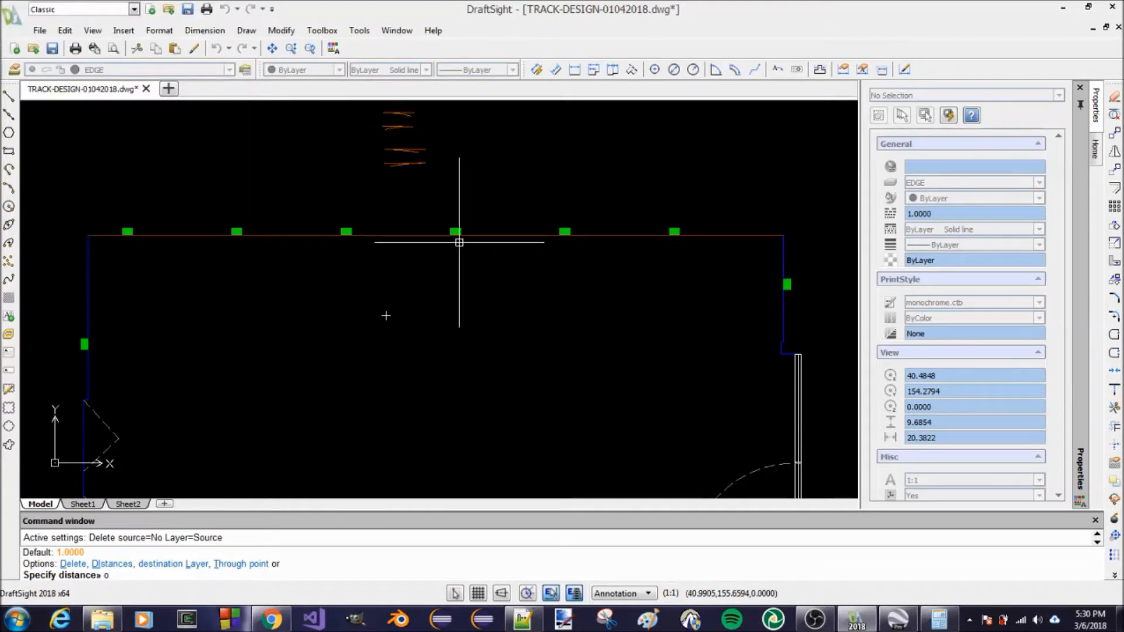
key("BackSpace")
key("Escape")
key("Escape")
key("Escape")
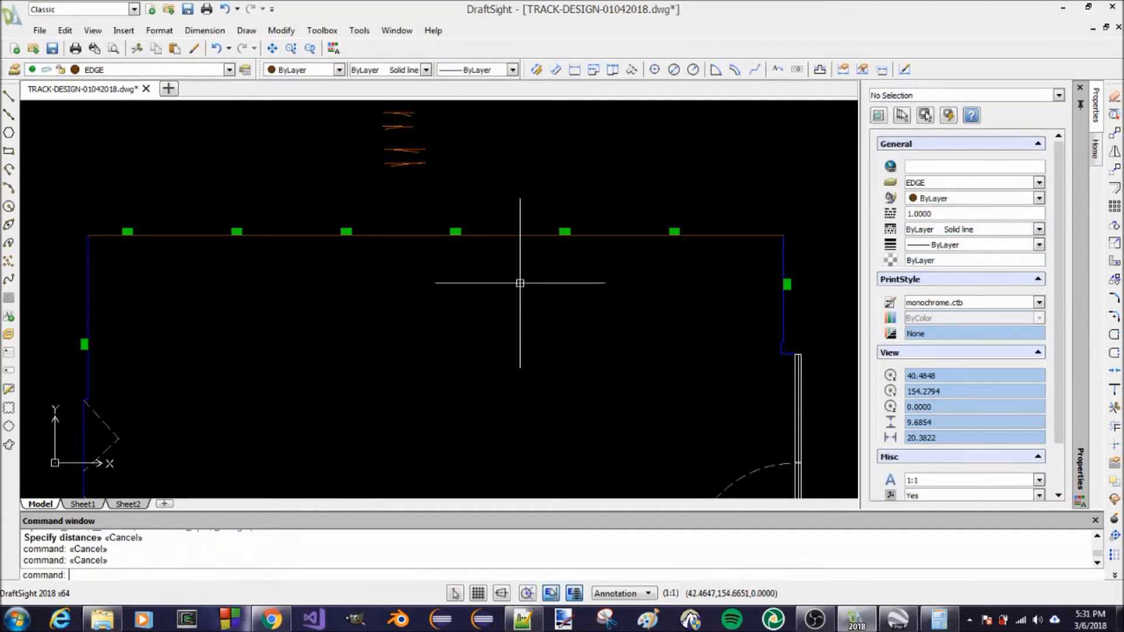
Offset the upper wall's edge polyline by 1.5 toward the inside of the room
type("o")
key("Return")
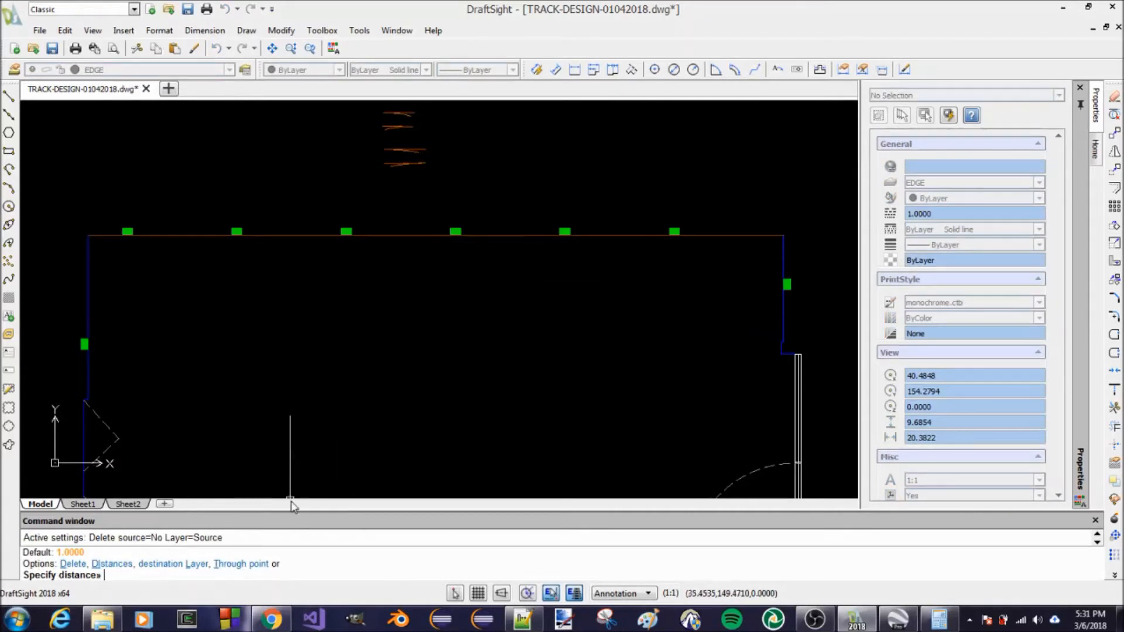
type("1.5")
key("Return")
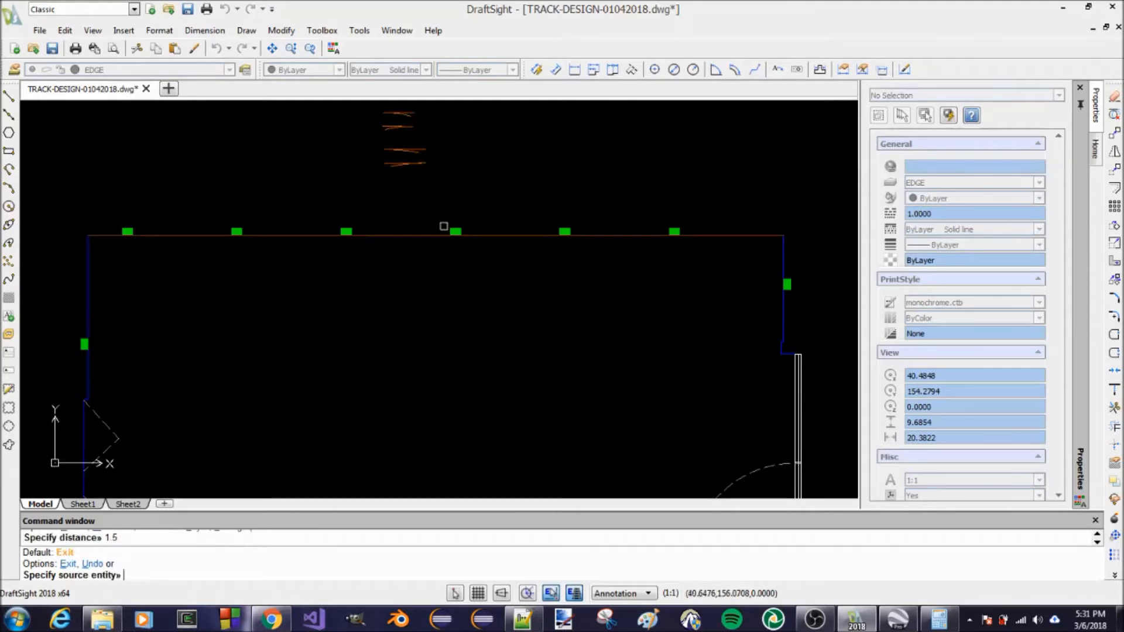
left_click(413, 236)
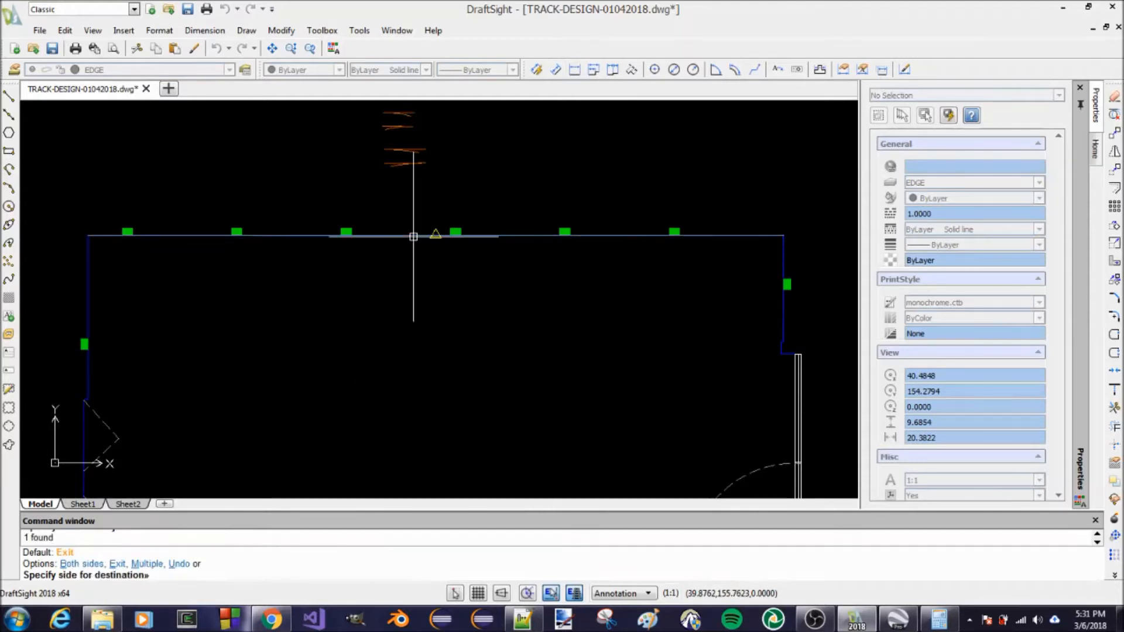
left_click(407, 294)
key("Return")
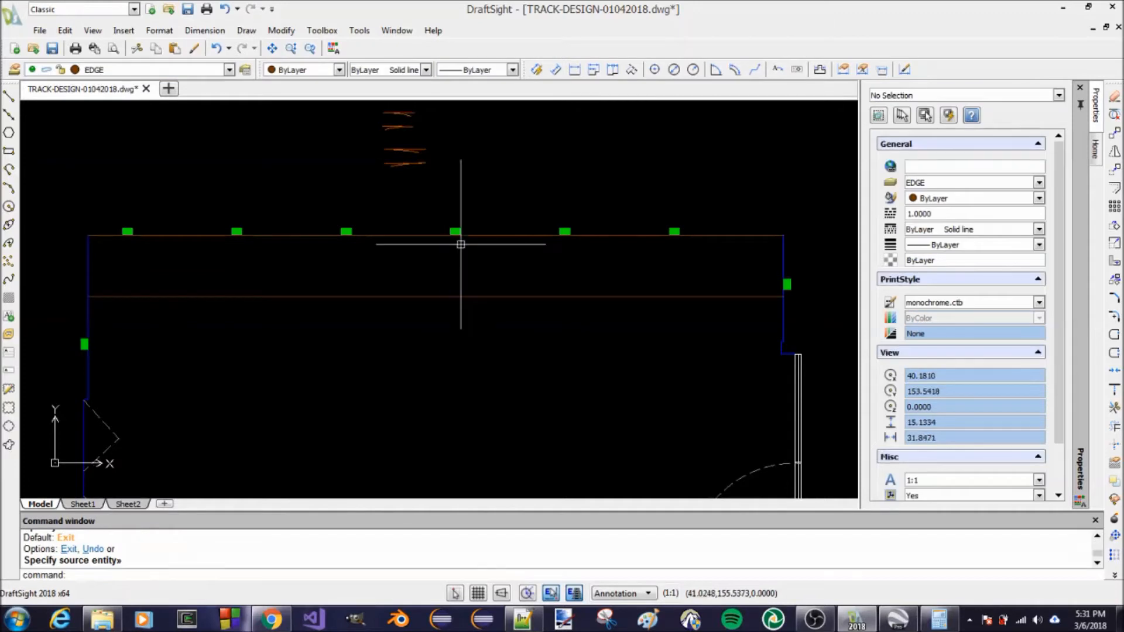
scroll(479, 306, "down", 2)
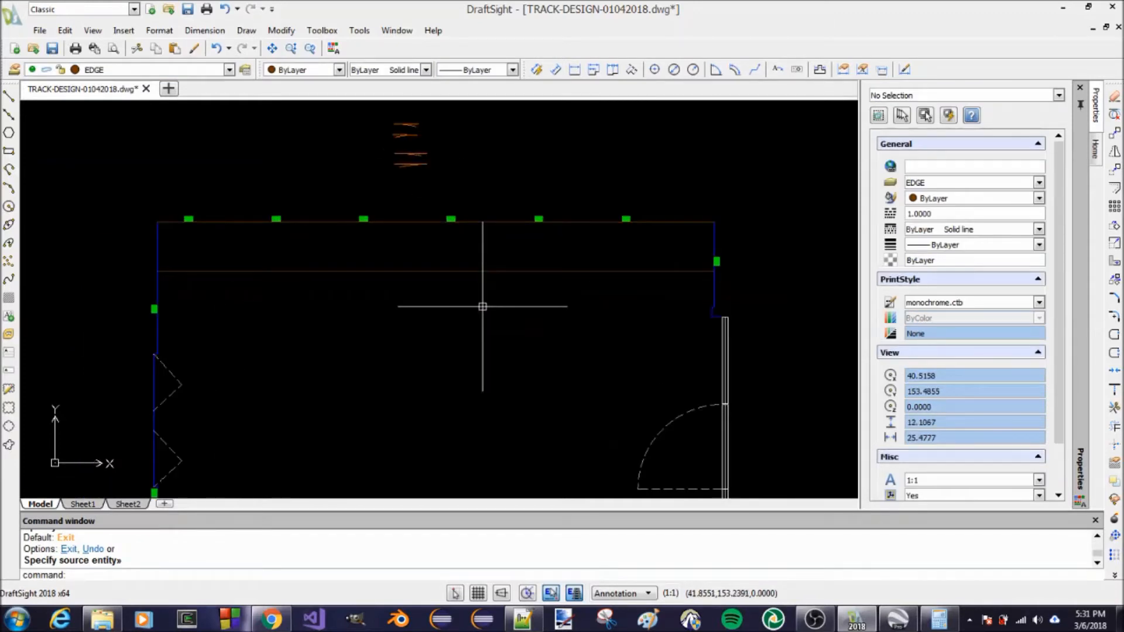
Pause the Backup and Sync file synchronisation and return to the room drawing
left_click(1056, 620)
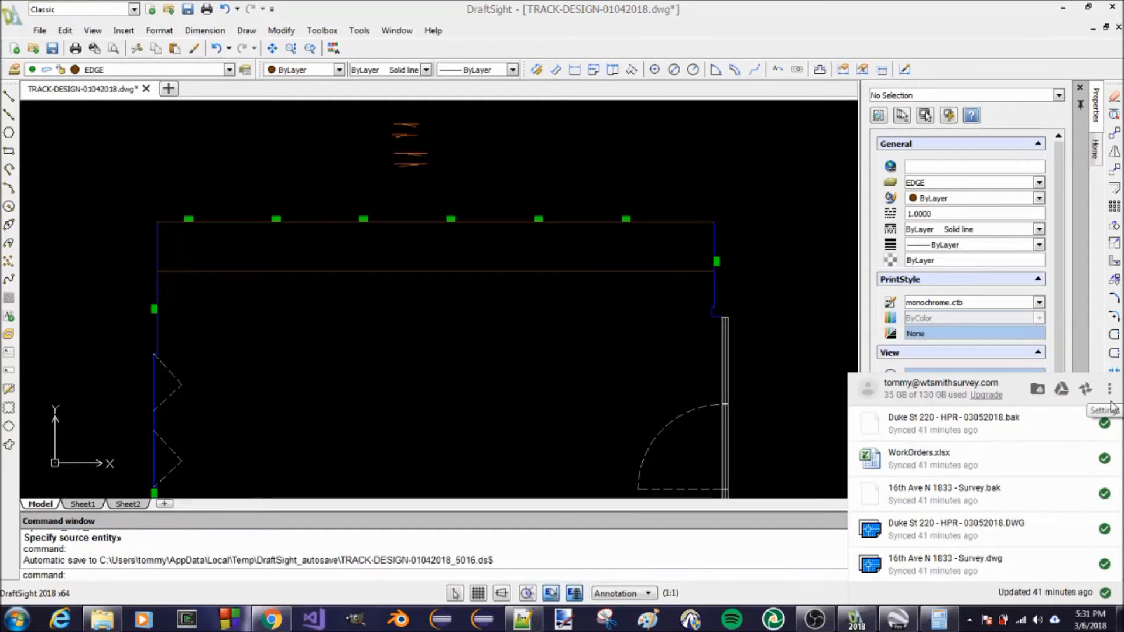
left_click(1110, 393)
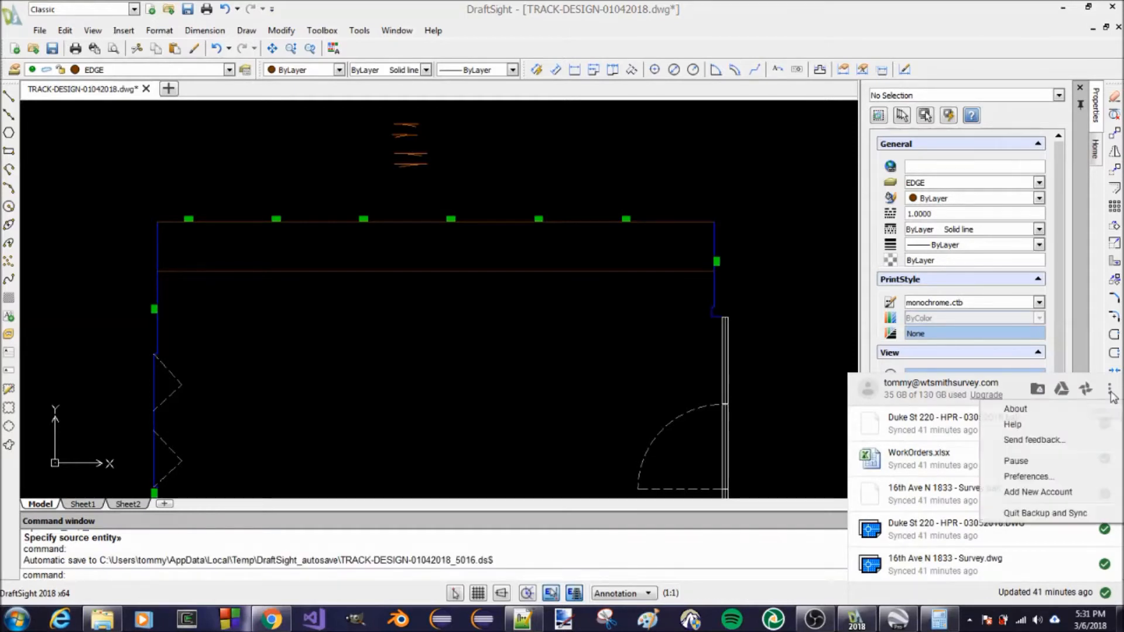
left_click(1042, 465)
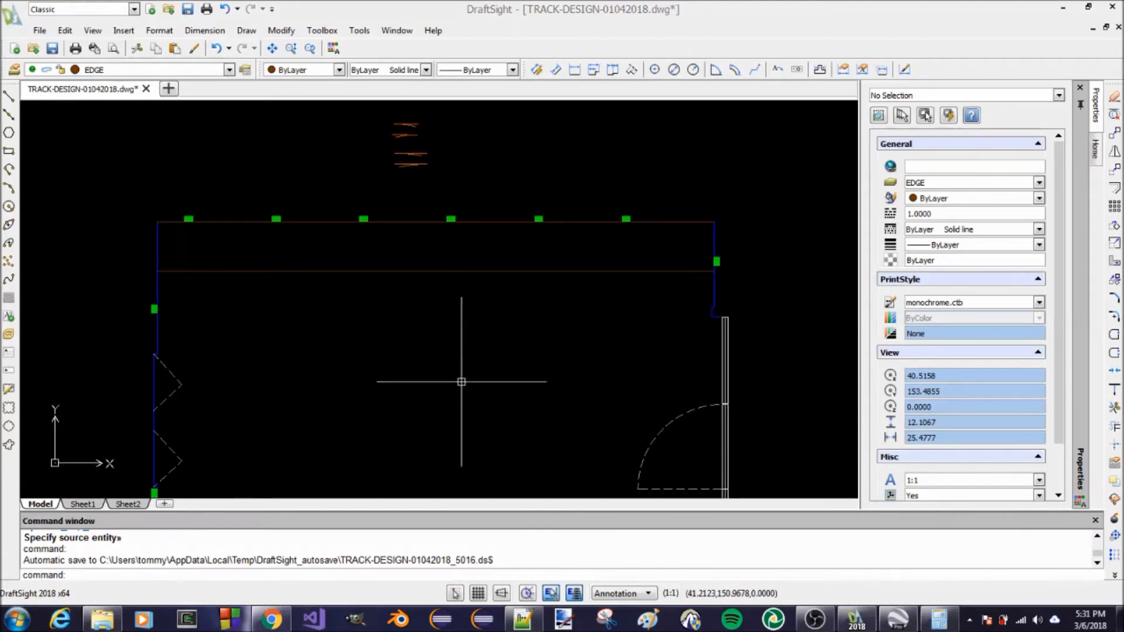
left_click(401, 17)
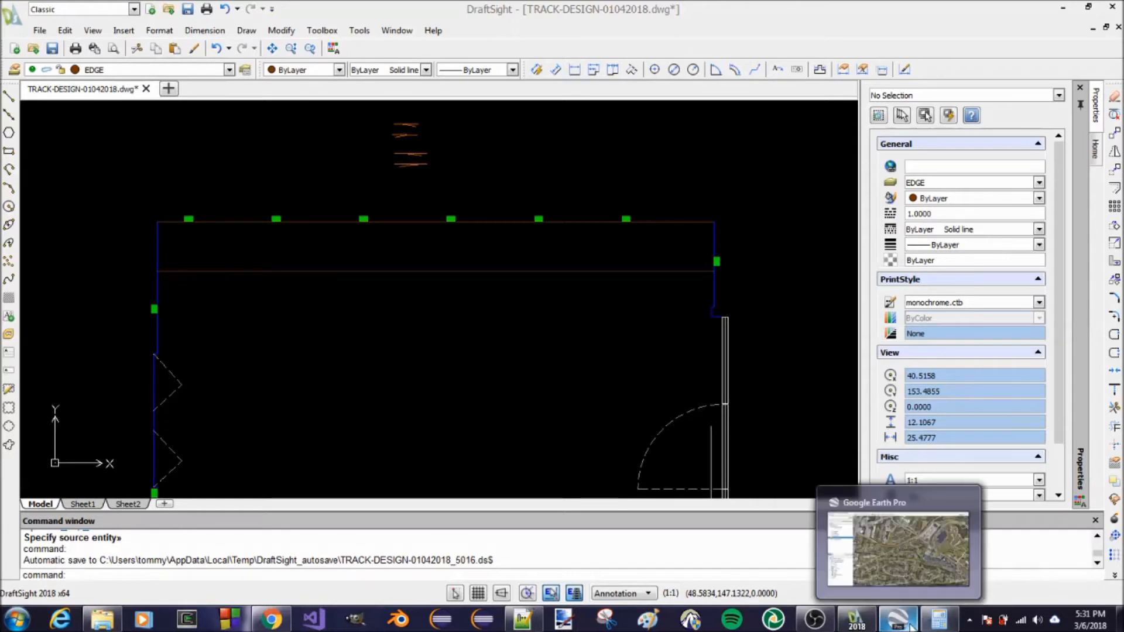
Close the Google Chrome window running in the background
mouse_move(865, 625)
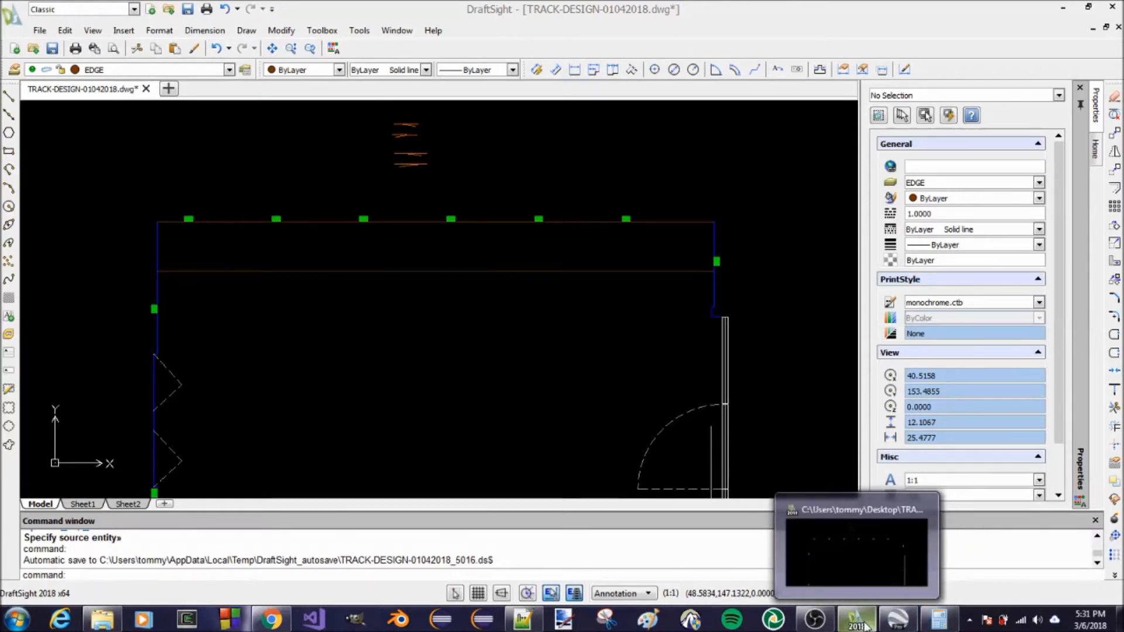
mouse_move(816, 625)
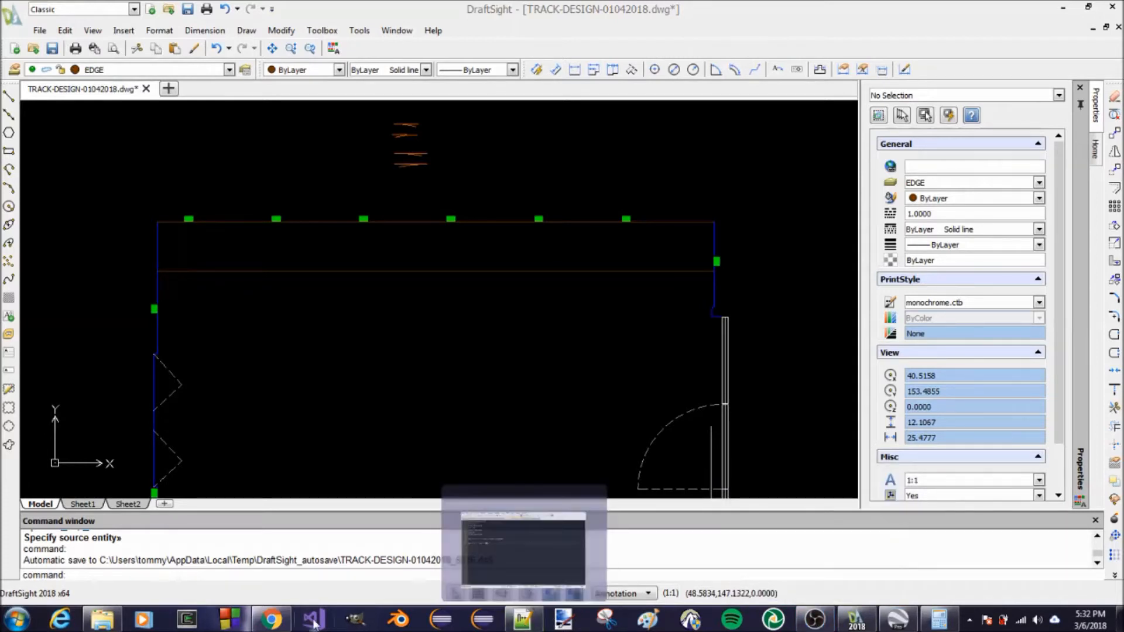
right_click(271, 620)
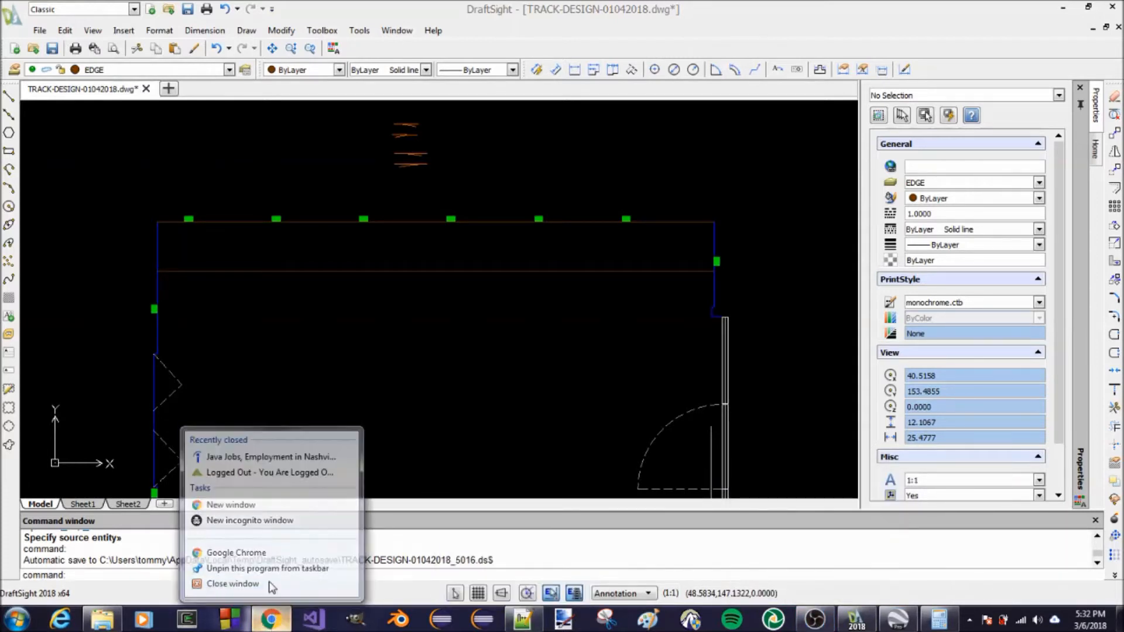
left_click(270, 584)
Examine the room plan and the benchwork edge strip along the upper wall
scroll(507, 295, "down", 4)
scroll(510, 290, "down", 2)
scroll(509, 338, "up", 5)
scroll(517, 281, "down", 3)
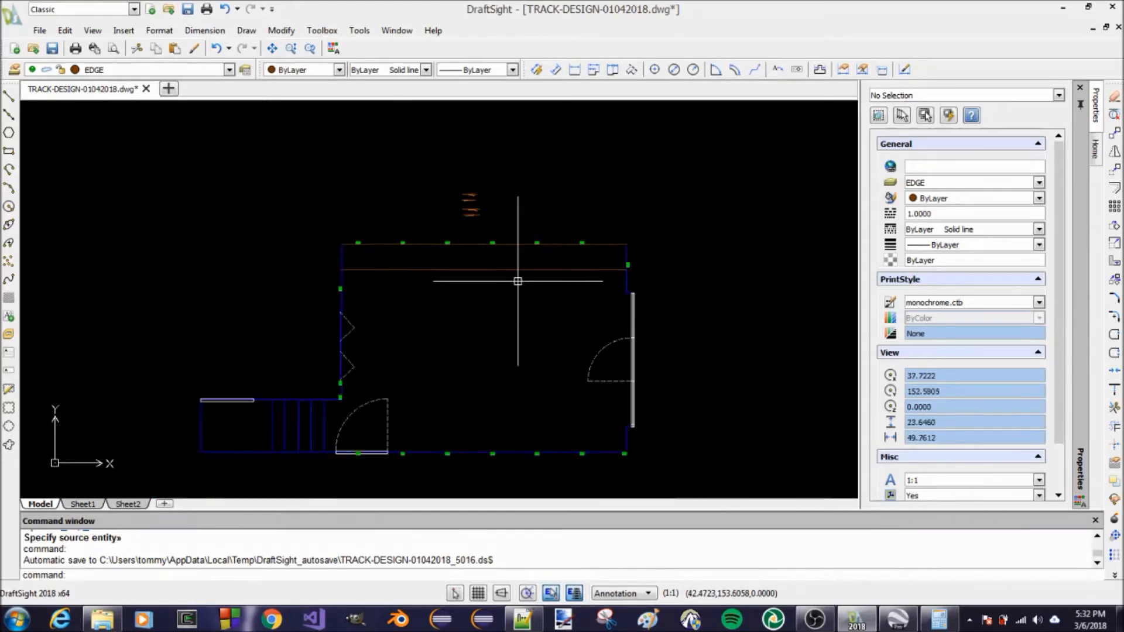
scroll(522, 343, "up", 2)
scroll(533, 301, "down", 2)
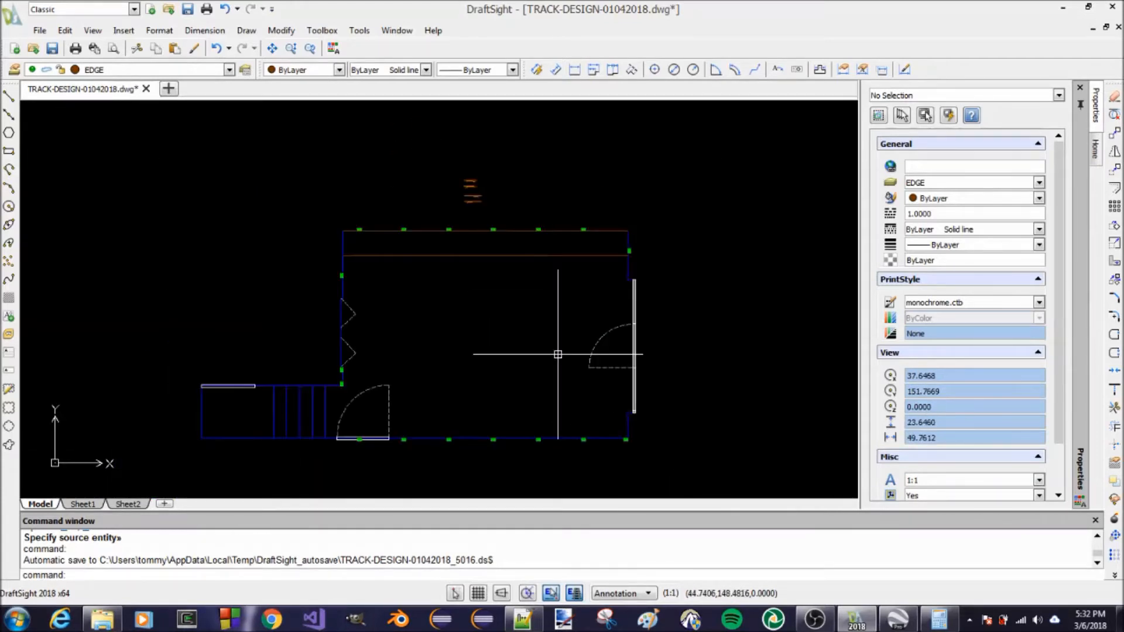
scroll(557, 360, "up", 2)
scroll(559, 354, "up", 1)
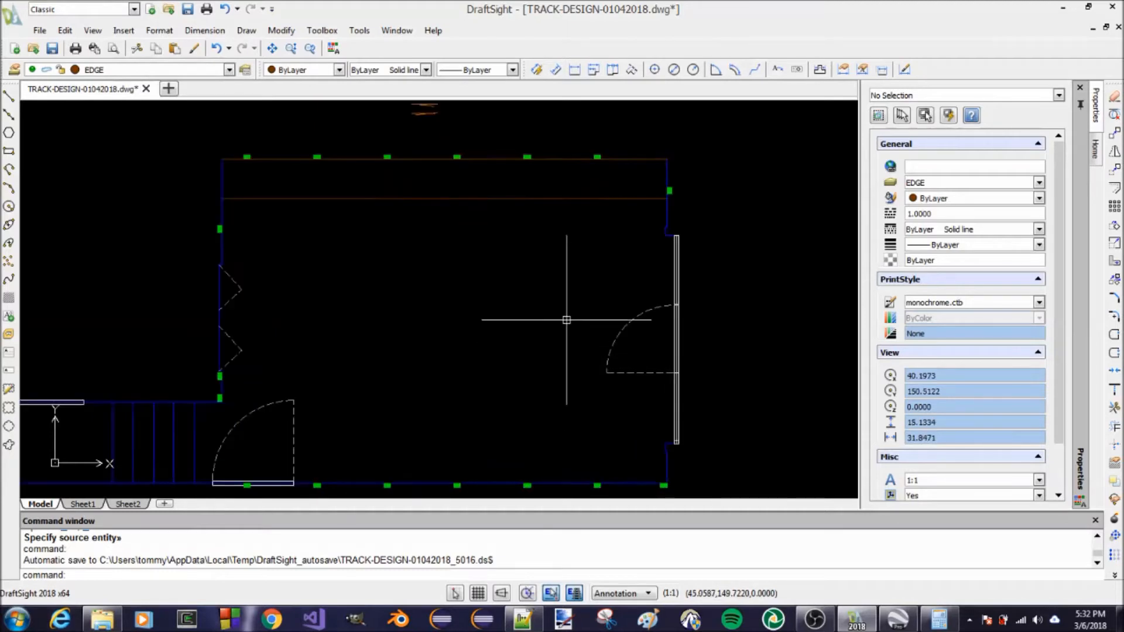
scroll(601, 250, "down", 3)
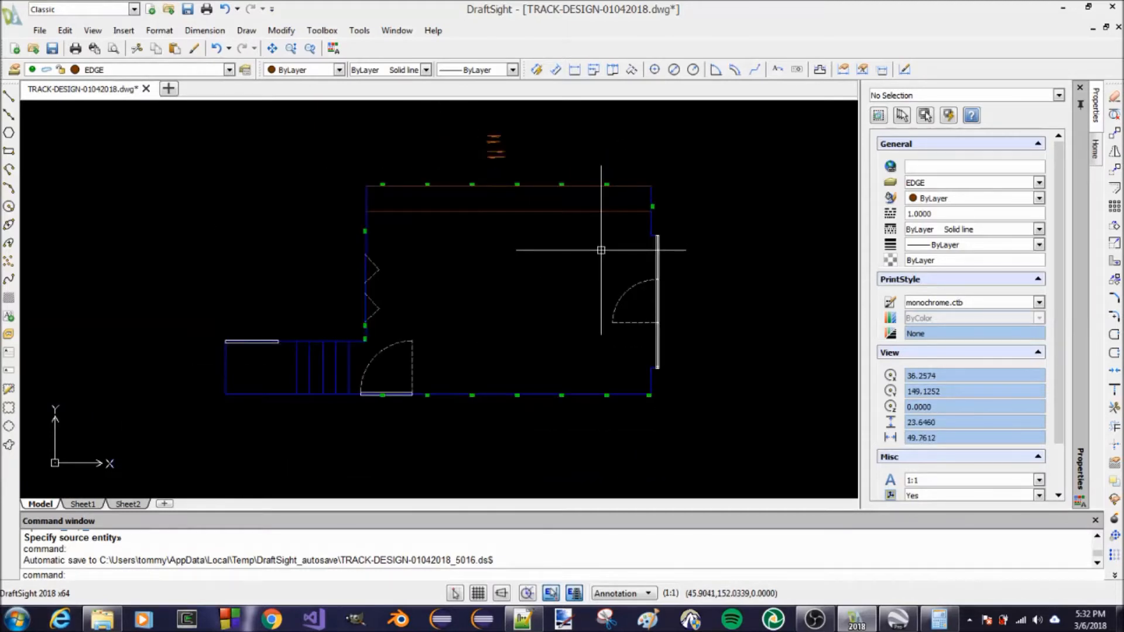
scroll(688, 150, "up", 1)
scroll(602, 201, "up", 2)
scroll(518, 302, "down", 3)
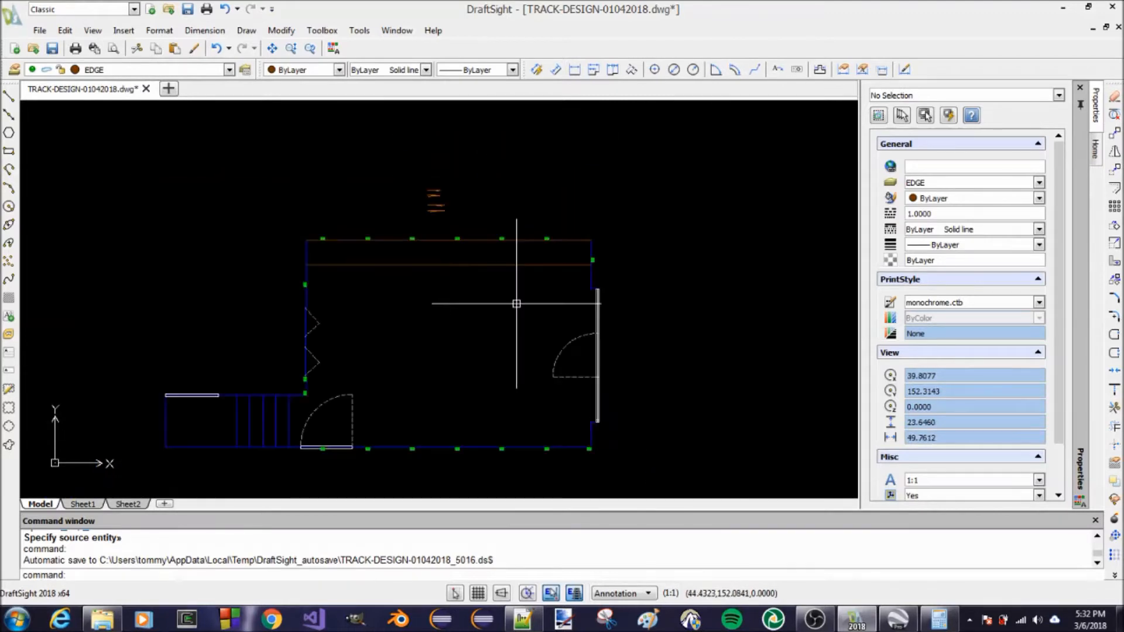
scroll(648, 166, "up", 1)
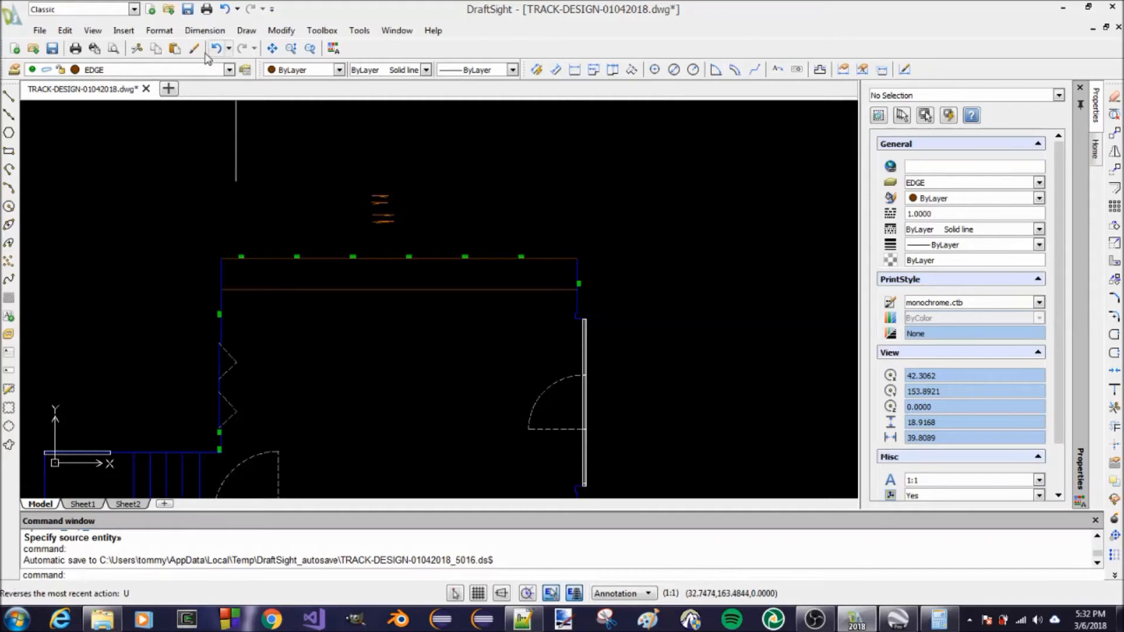
Make layer 0 current and draw a circle of radius 2 in the empty space outside the room's upper-right corner
left_click(227, 70)
left_click(186, 87)
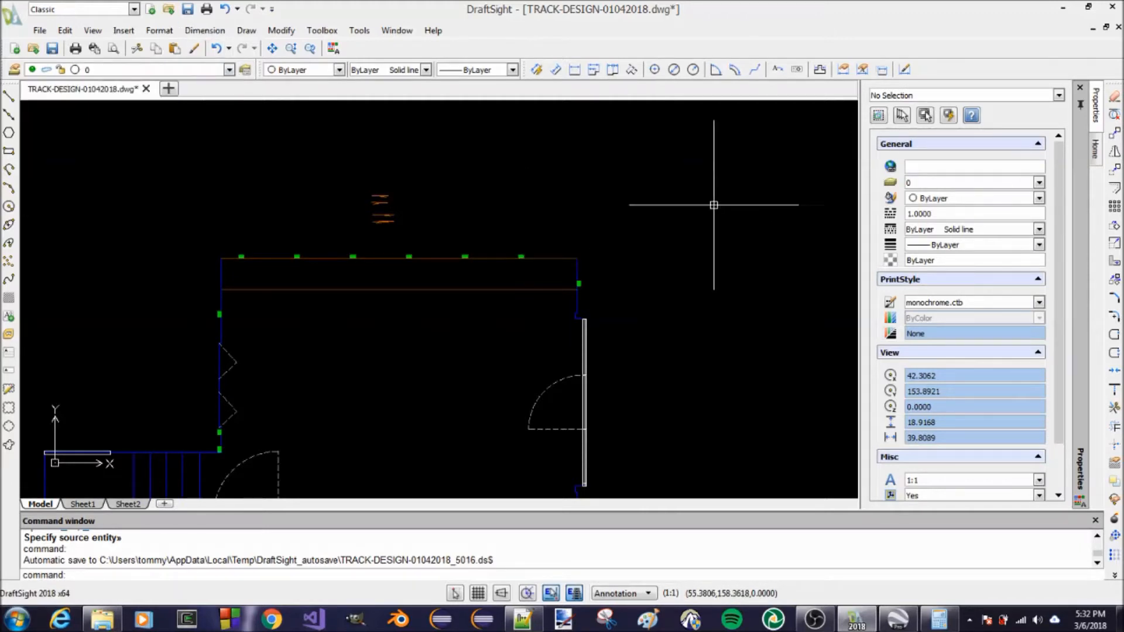
type("C")
key("Return")
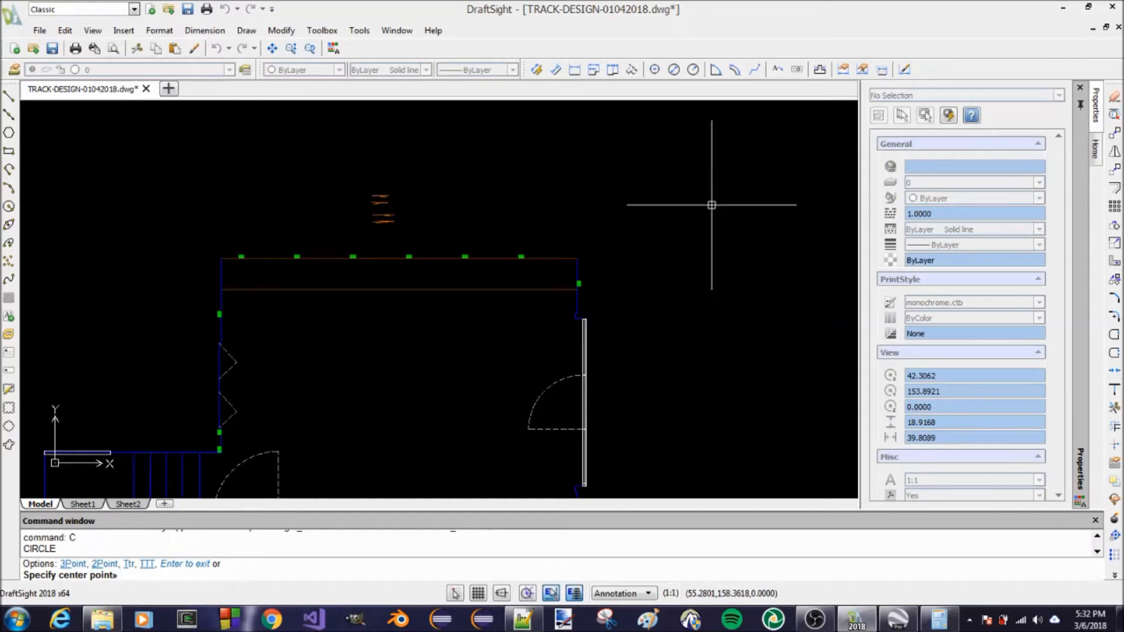
left_click(728, 201)
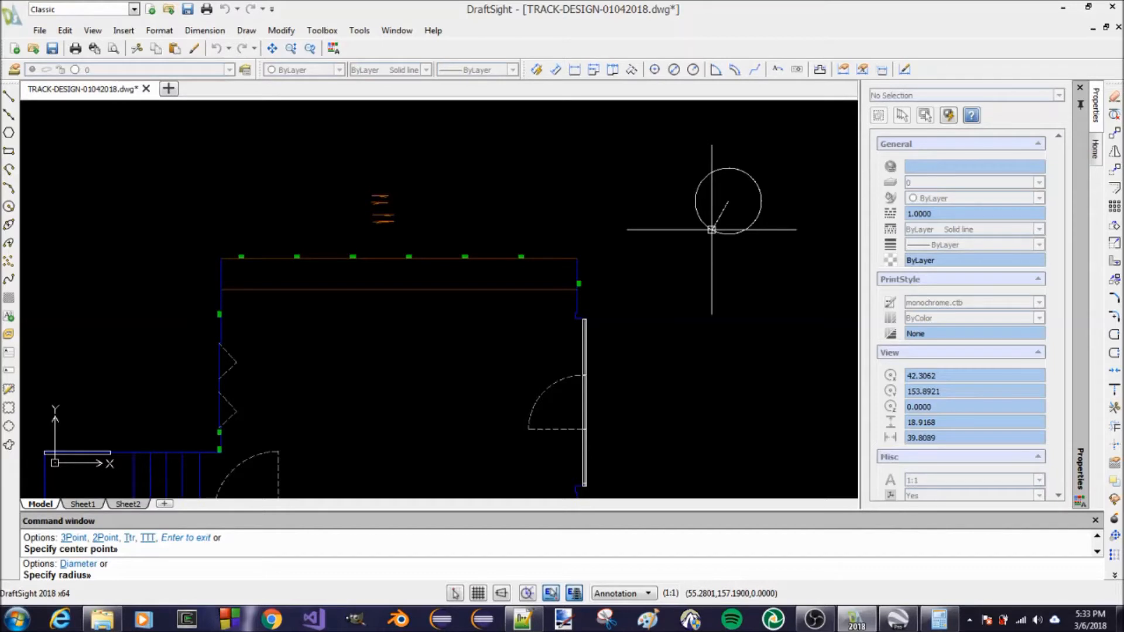
key("Return")
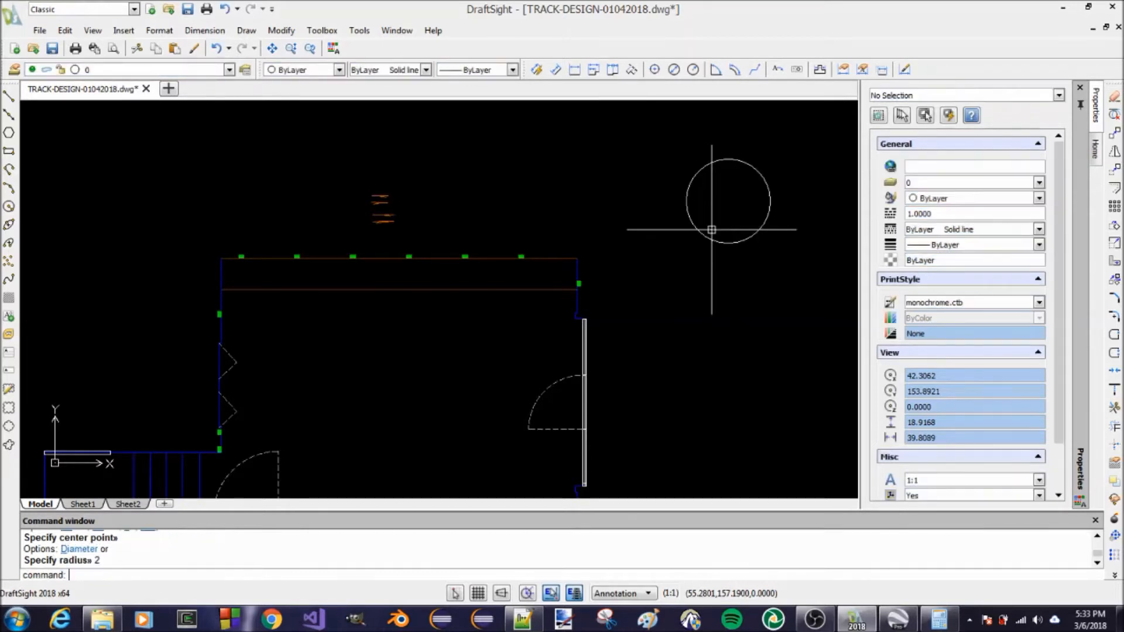
Offset the radius 2 circle outward by .16667
scroll(781, 168, "up", 1)
scroll(780, 168, "up", 2)
scroll(640, 185, "down", 2)
scroll(672, 158, "up", 2)
scroll(671, 165, "down", 1)
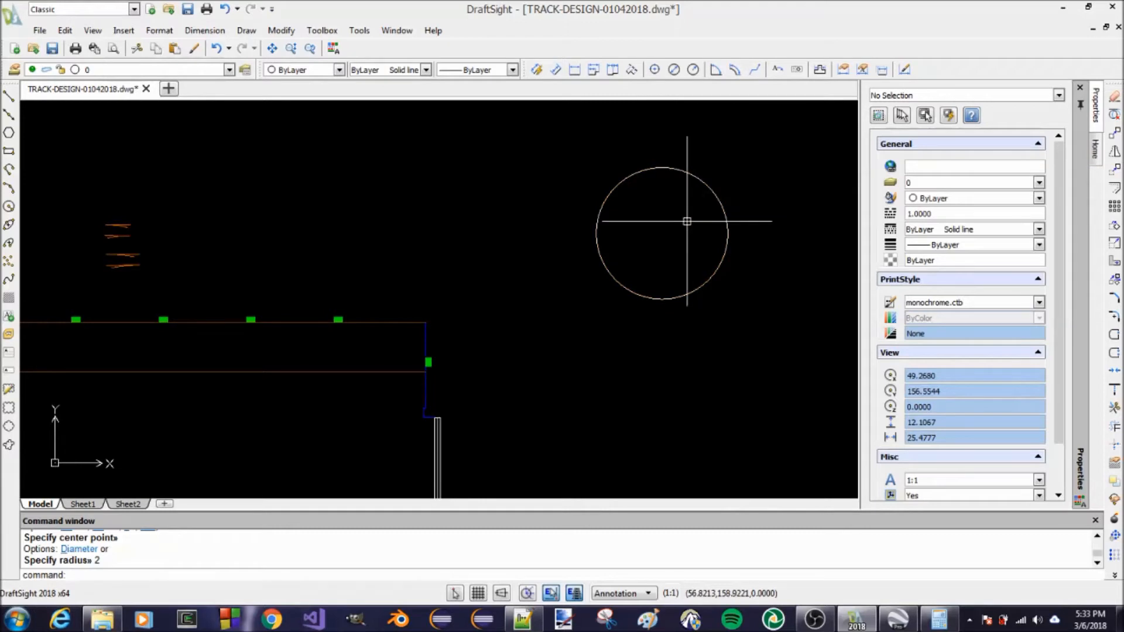
type("o")
key("Return")
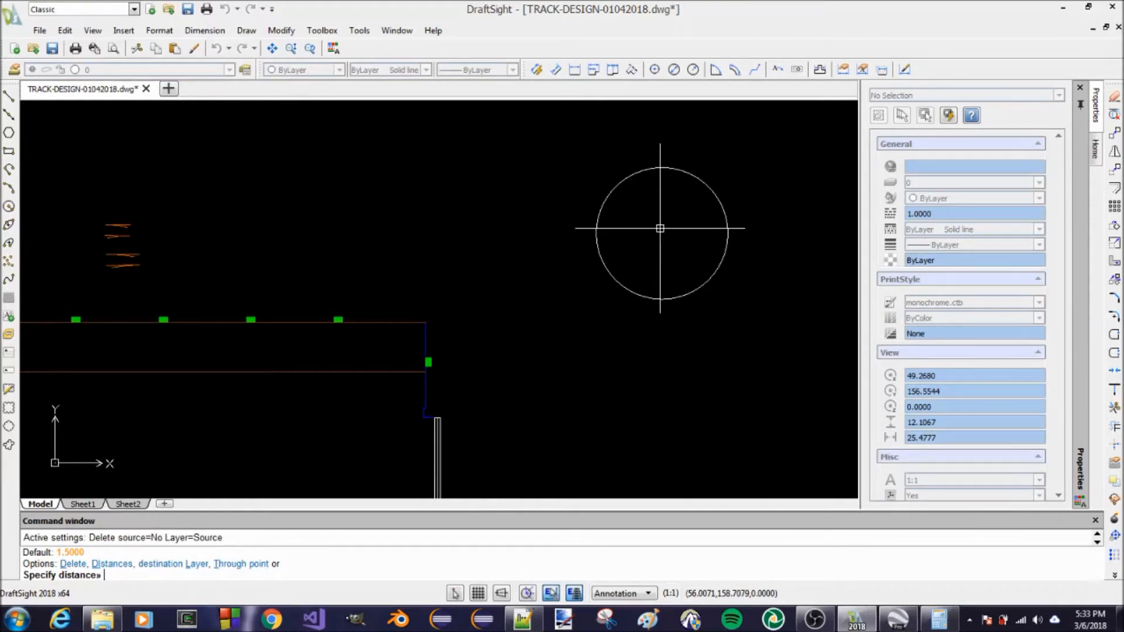
type(".16667")
key("Return")
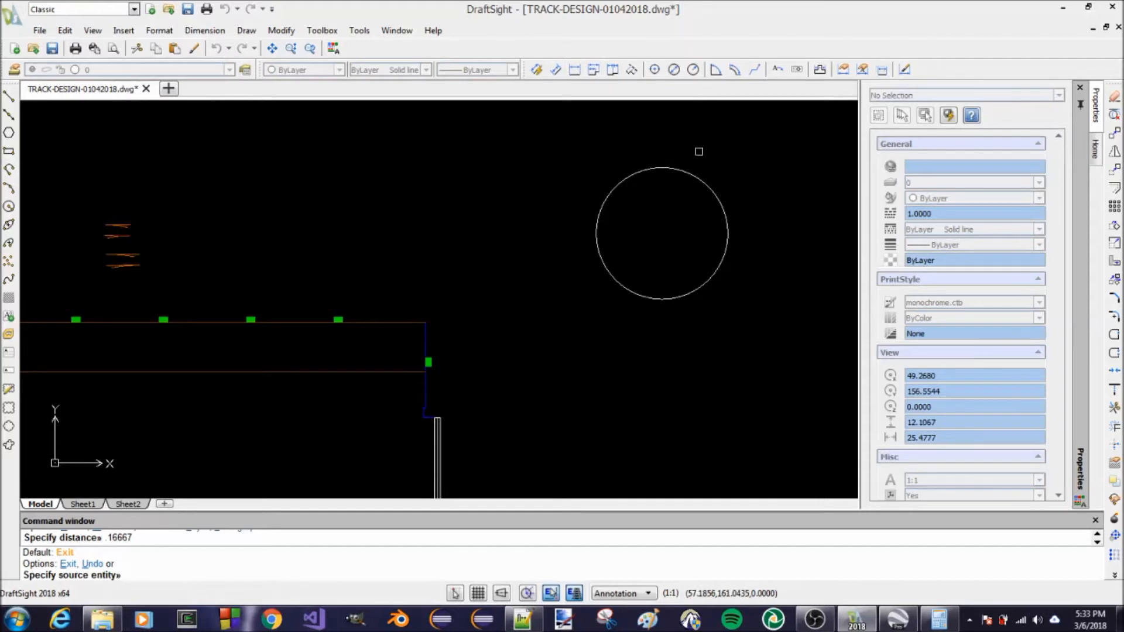
left_click(689, 176)
left_click(716, 157)
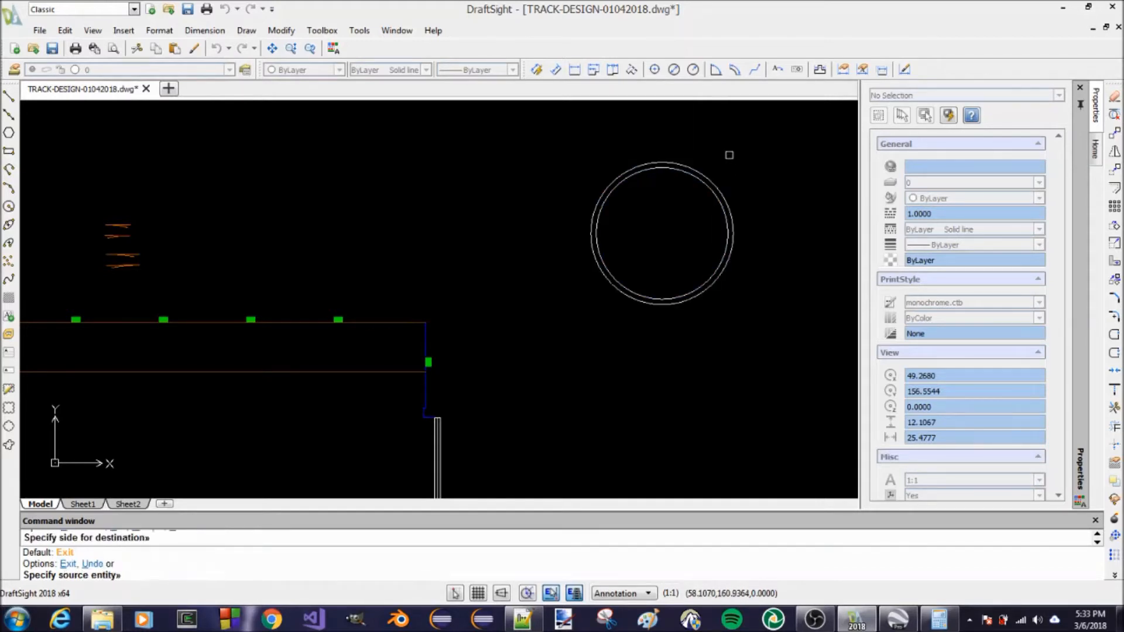
key("Return")
Offset the radius 2 circle inward by the same 0.1667 distance
scroll(715, 166, "up", 5)
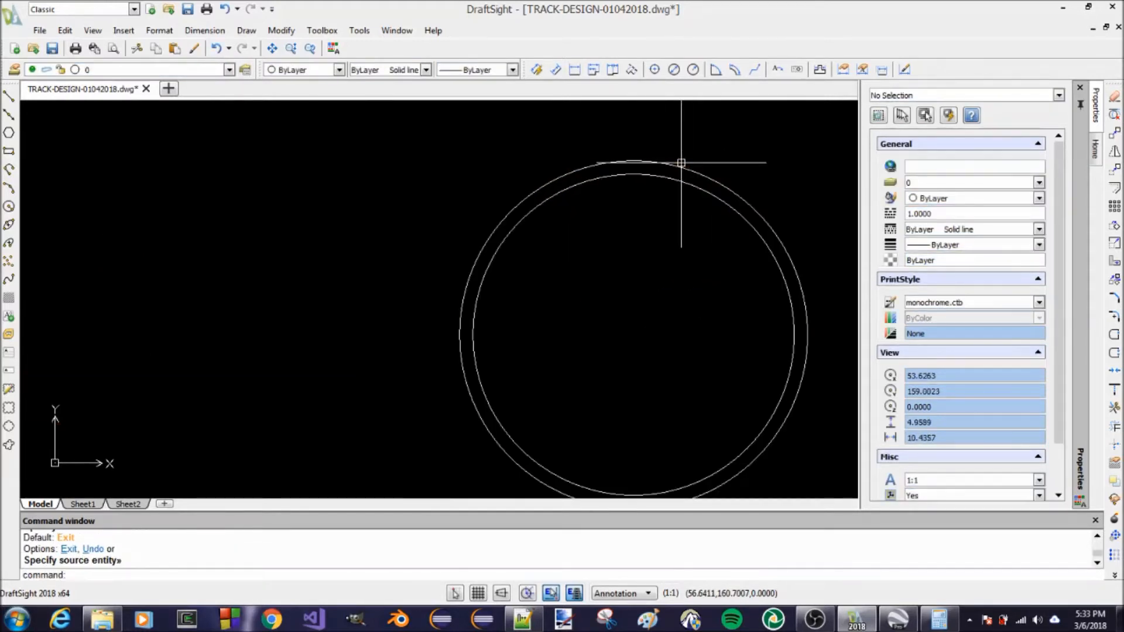
scroll(645, 180, "down", 5)
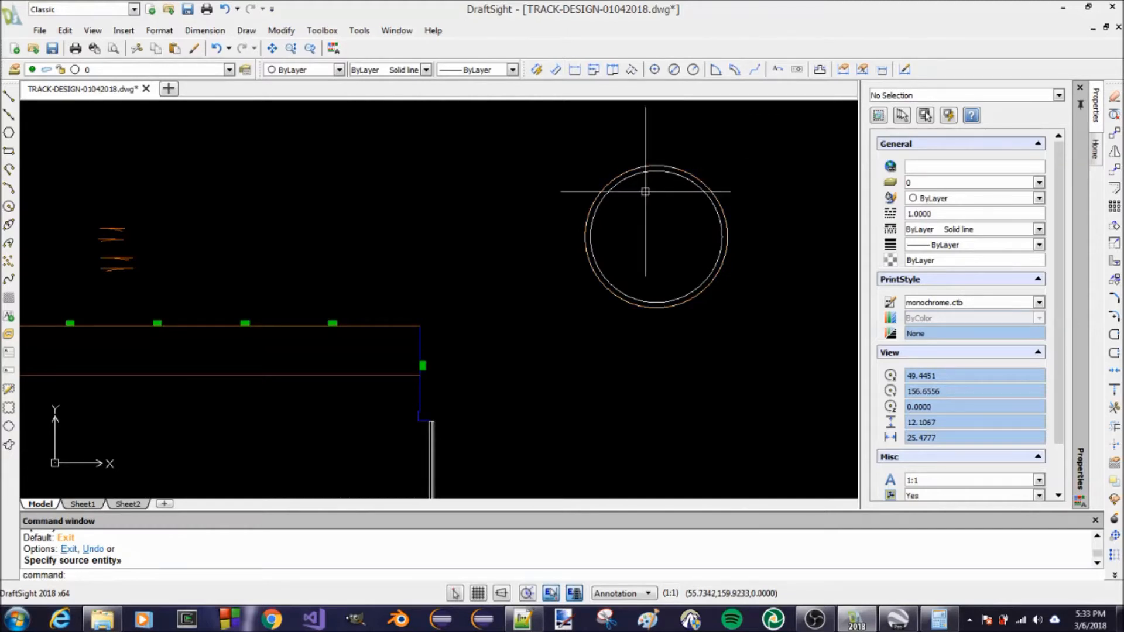
scroll(643, 176, "up", 1)
scroll(643, 177, "up", 2)
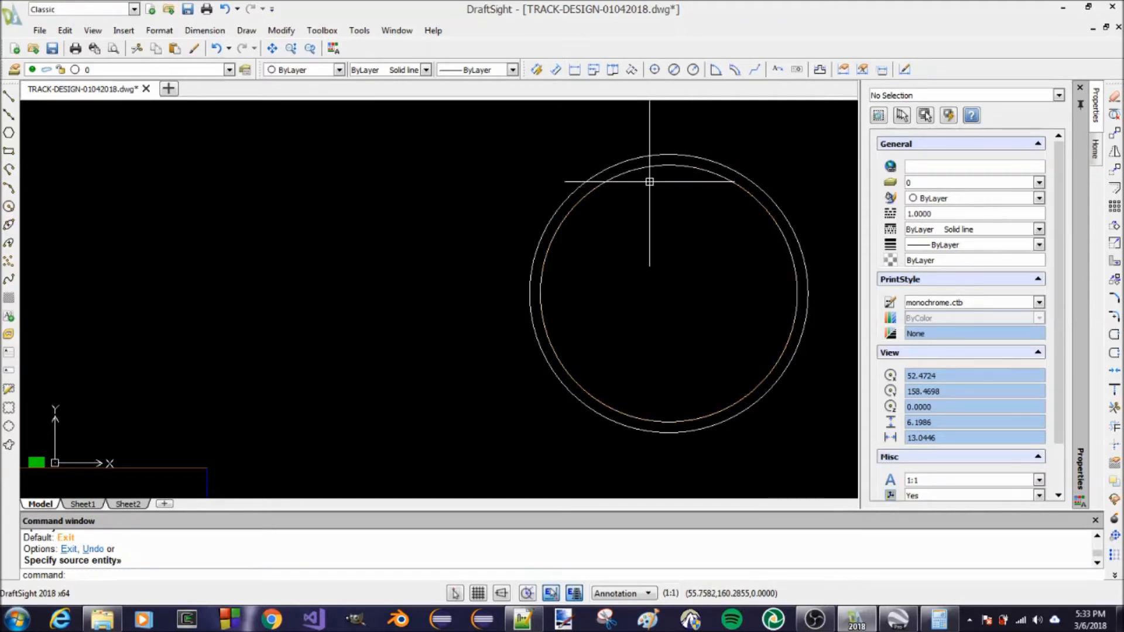
key("Return")
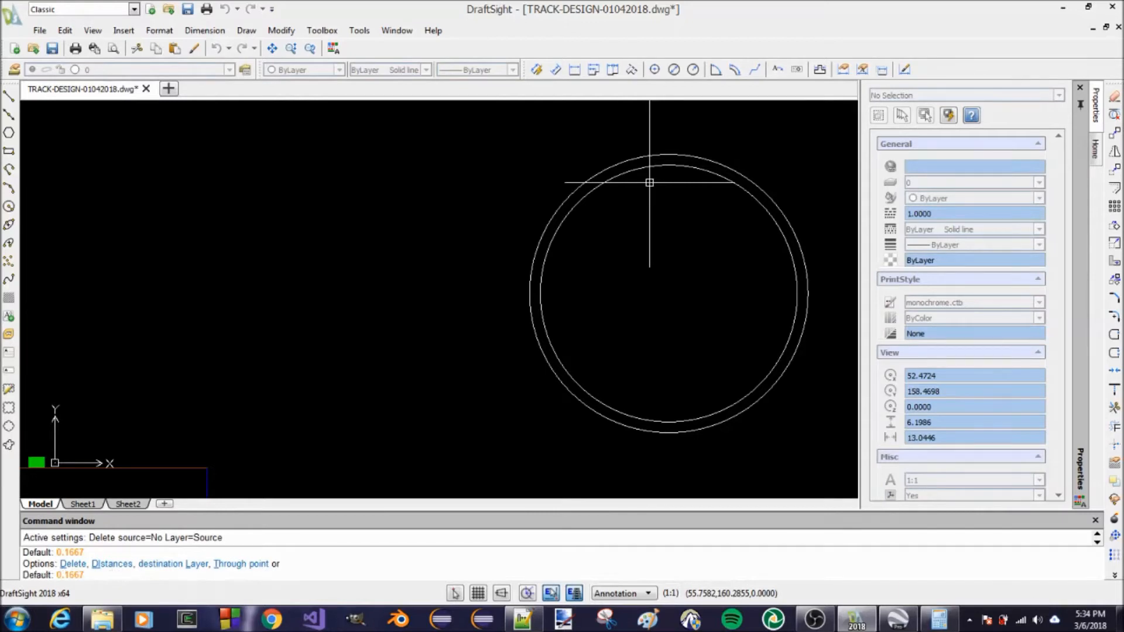
key("Return")
left_click(654, 166)
left_click(658, 205)
key("Return")
key("Return")
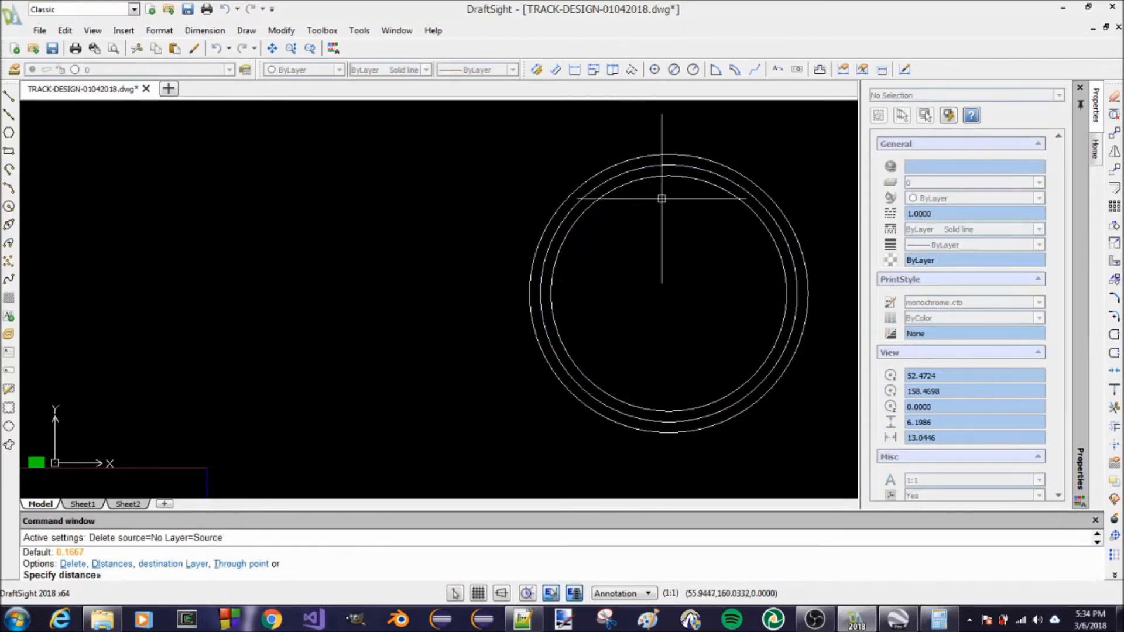
Offset the outermost circle outward by 0.1667 to add a fourth concentric circle
key("Return")
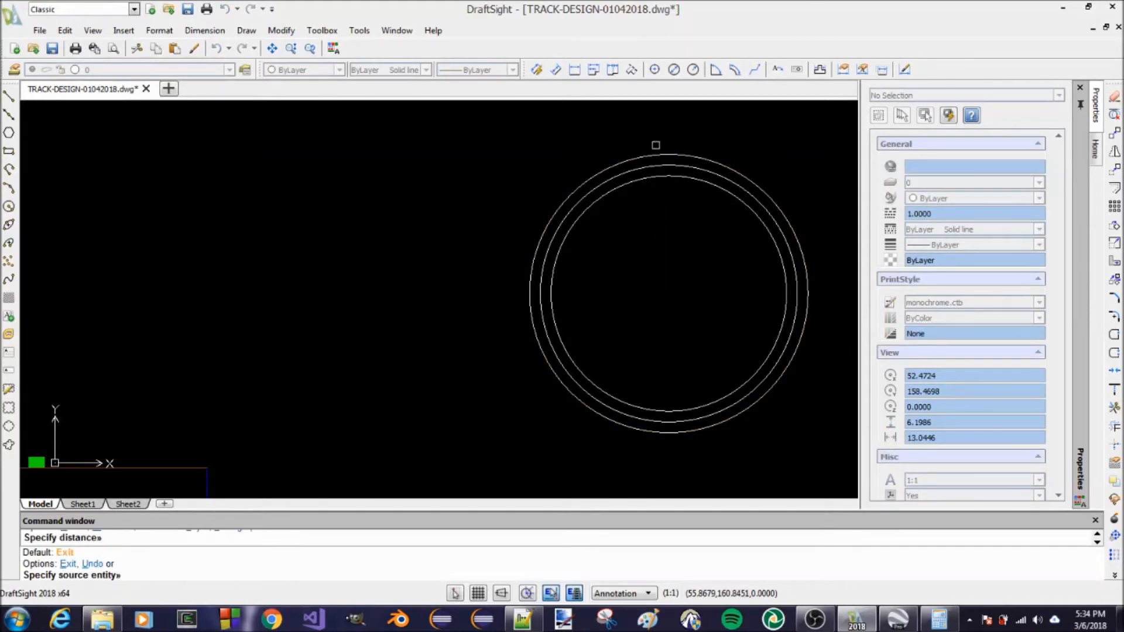
left_click(658, 153)
left_click(655, 145)
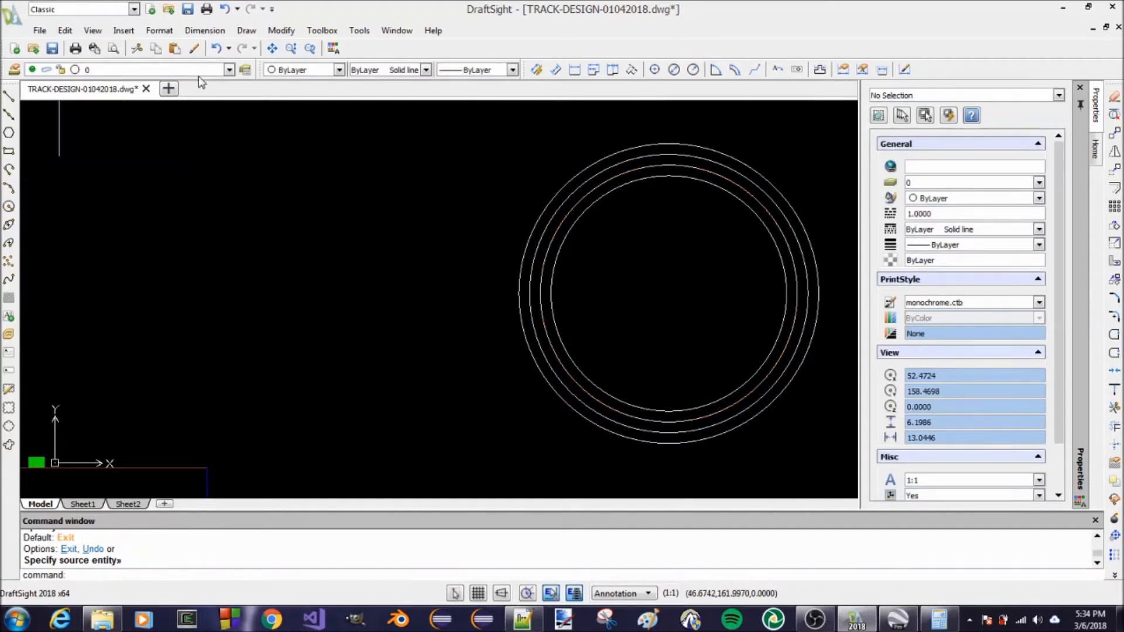
left_click(228, 71)
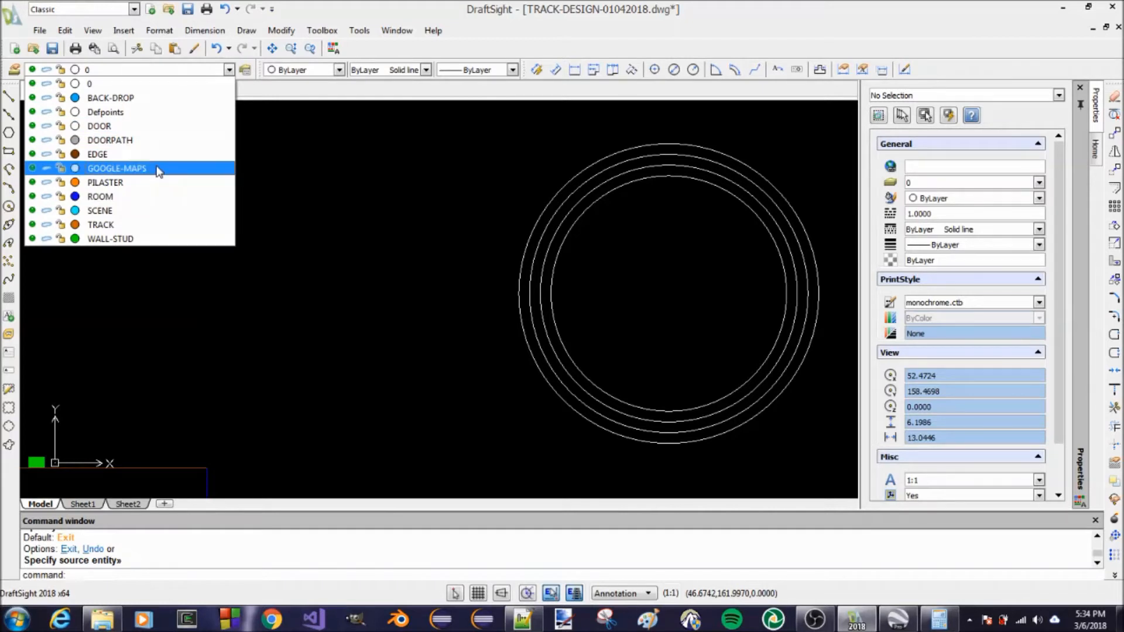
left_click(281, 284)
key("Escape")
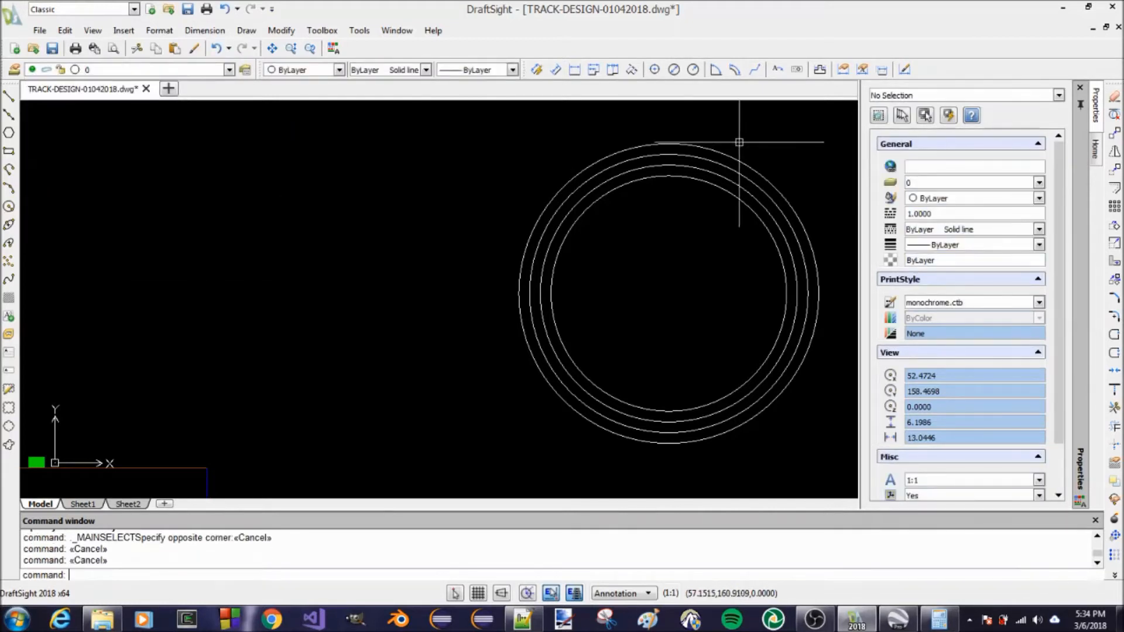
Set the line color of the outermost and innermost circles to Yellow
left_click(682, 144)
left_click(686, 176)
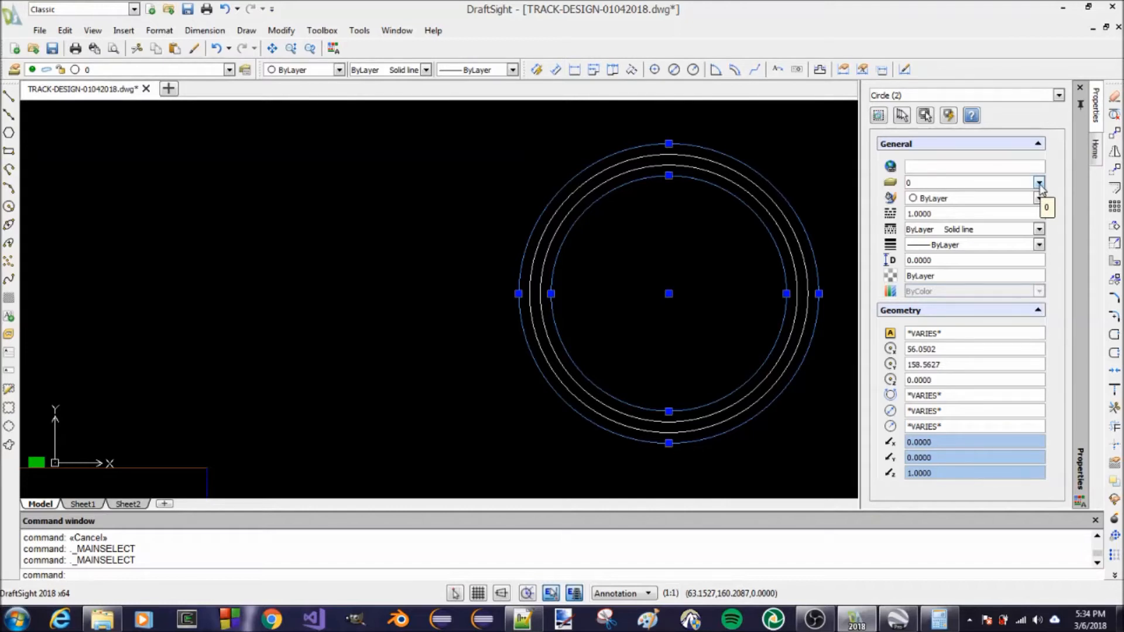
left_click(1039, 184)
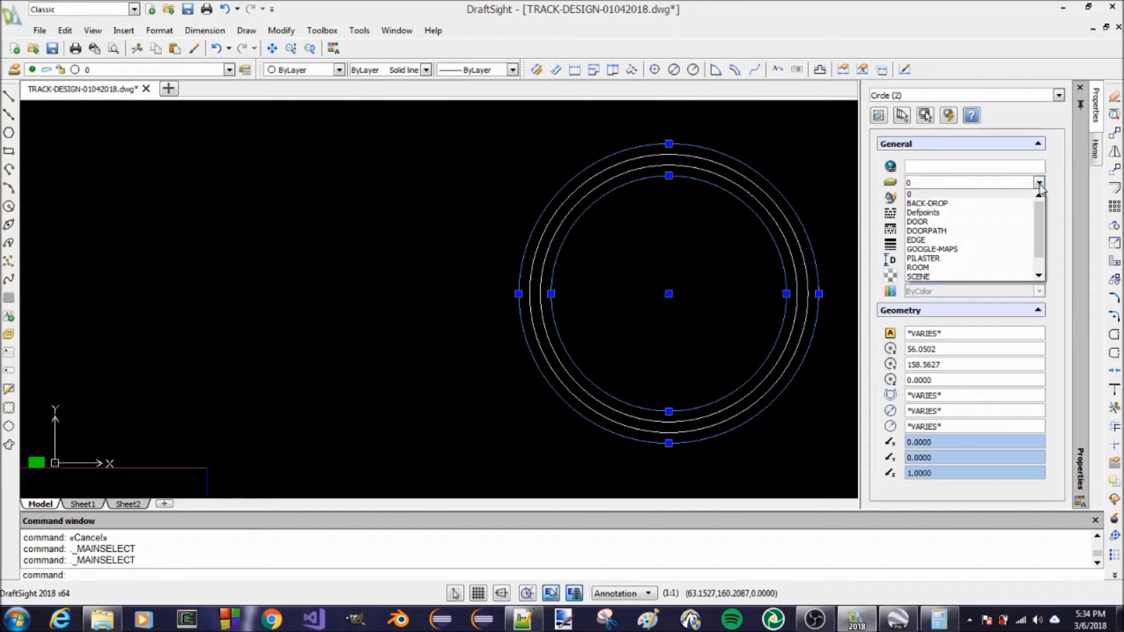
left_click(1048, 189)
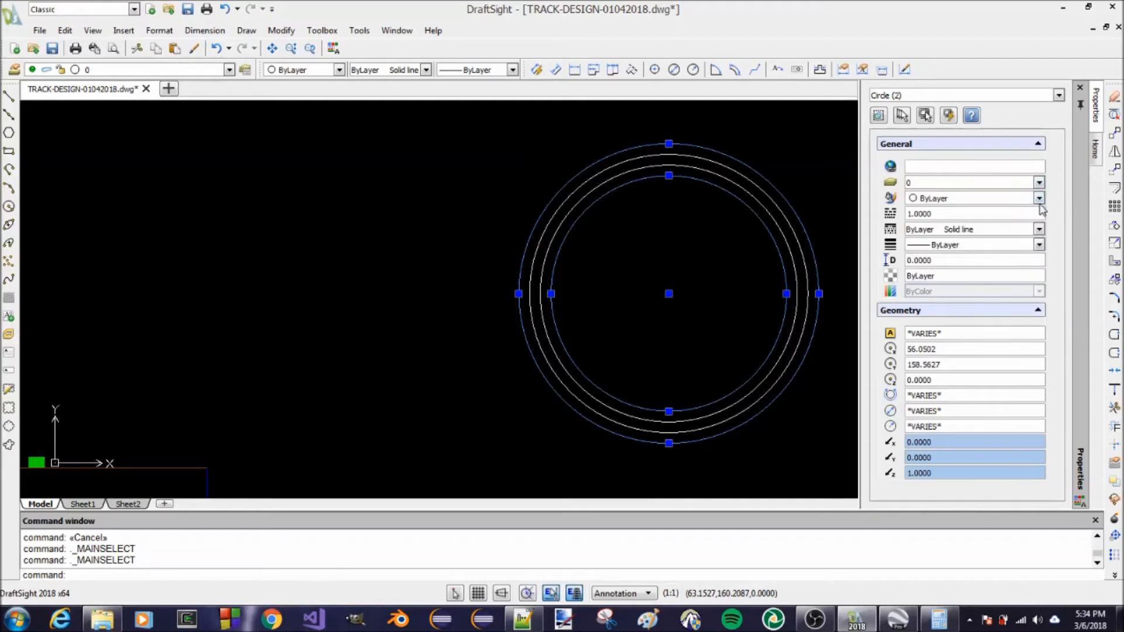
left_click(1039, 199)
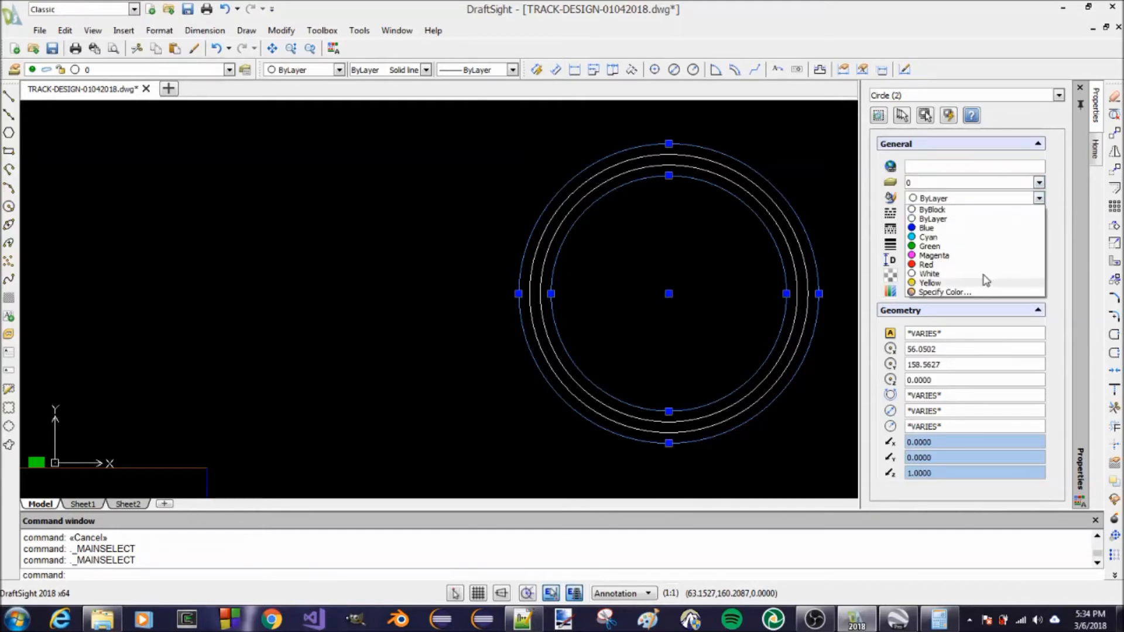
left_click(931, 283)
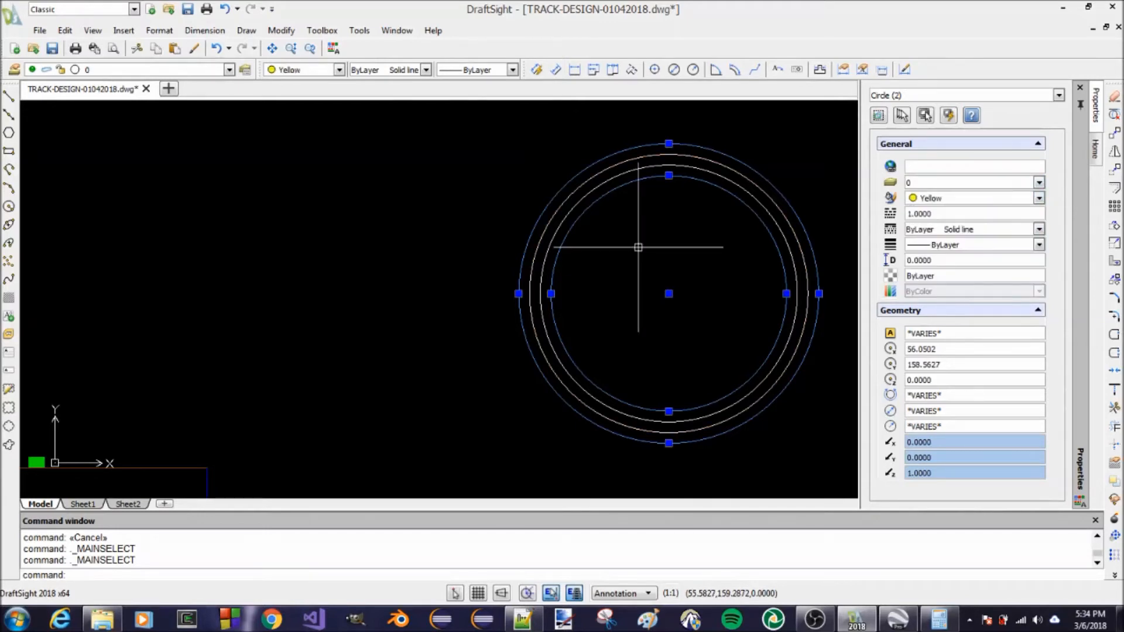
key("Escape")
key("Escape")
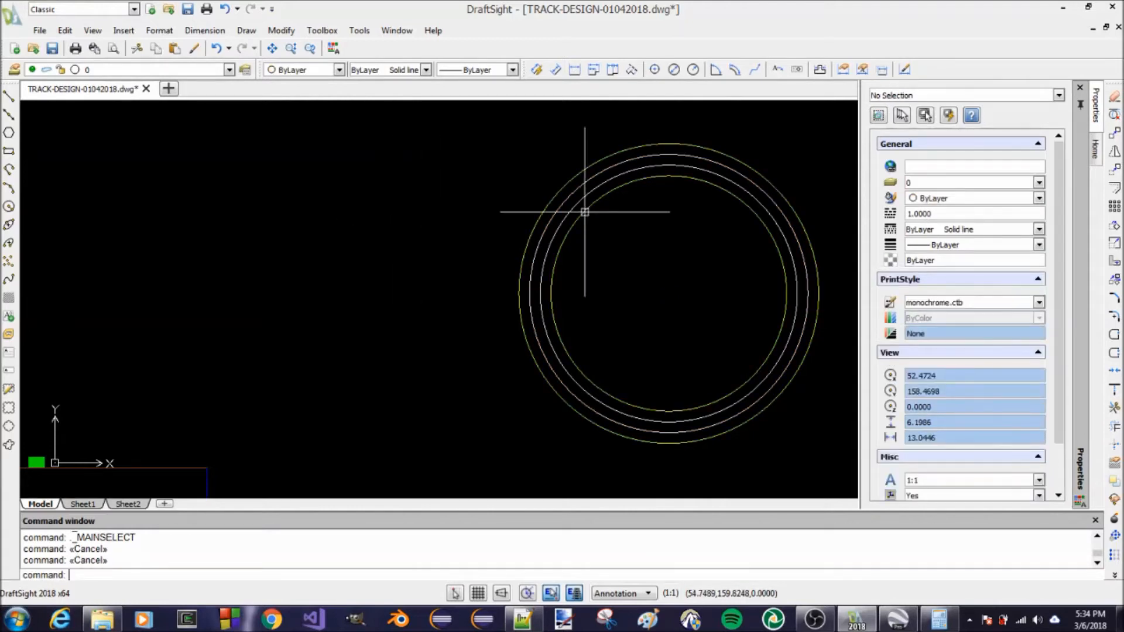
scroll(625, 171, "down", 3)
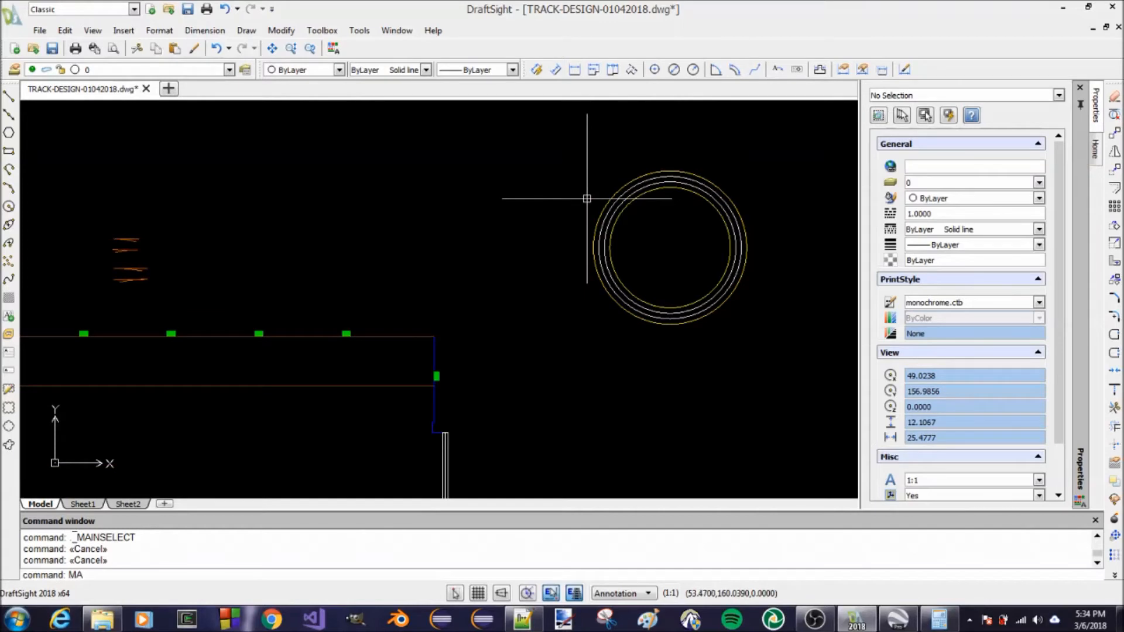
key("Return")
left_click(133, 238)
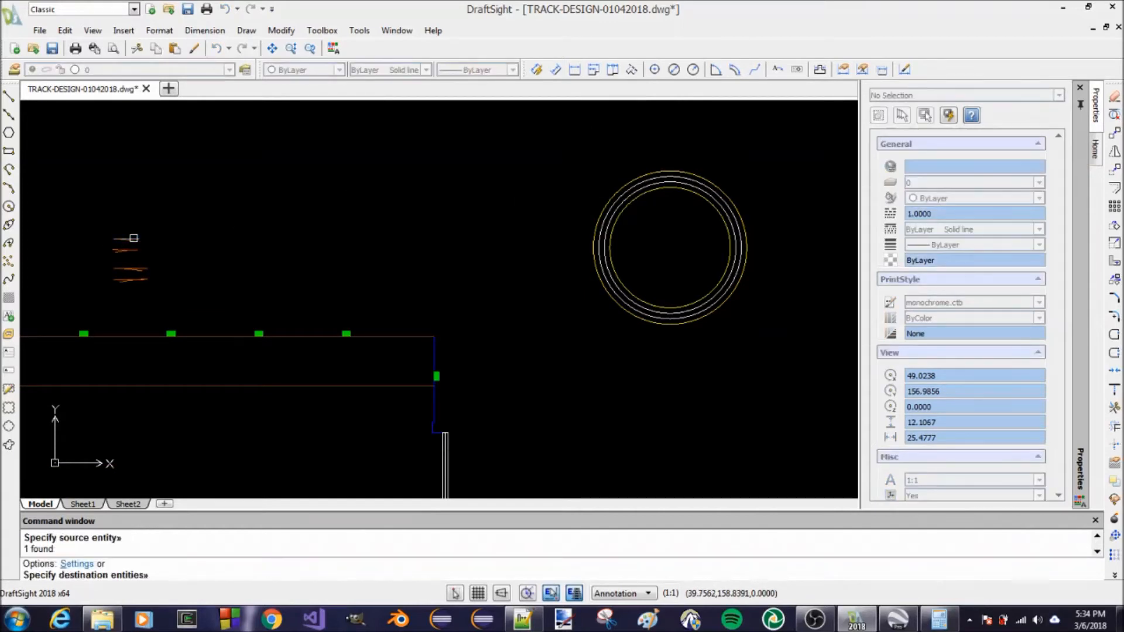
key("Escape")
key("Escape")
key("Escape")
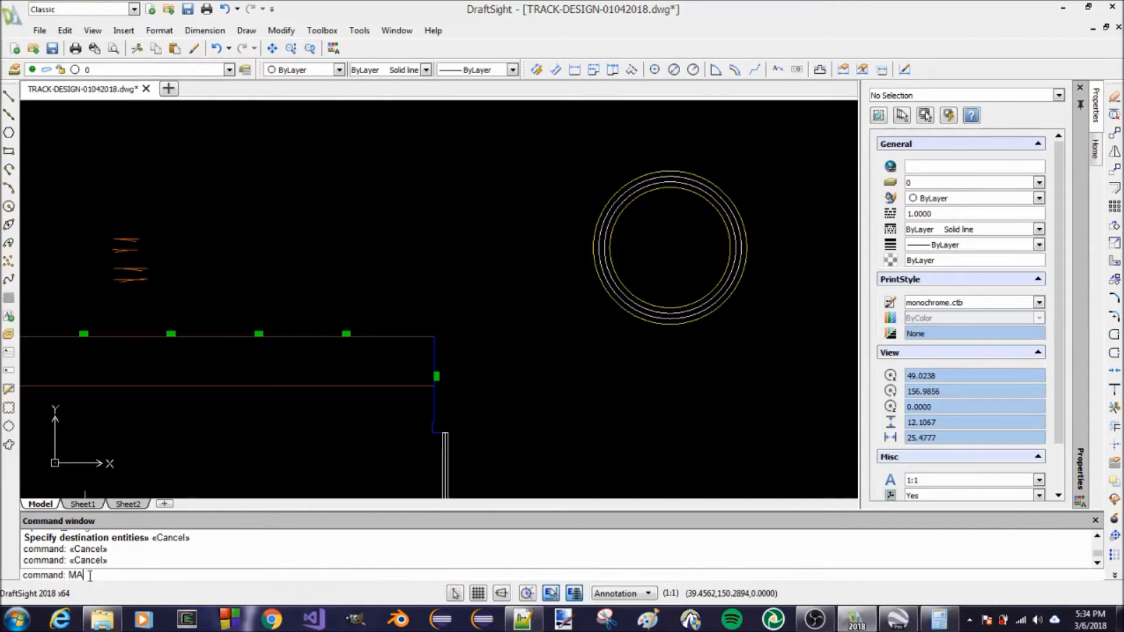
Copy the properties of the uppermost turnout's straight track line onto the two middle concentric circles with Property Painter
key("Return")
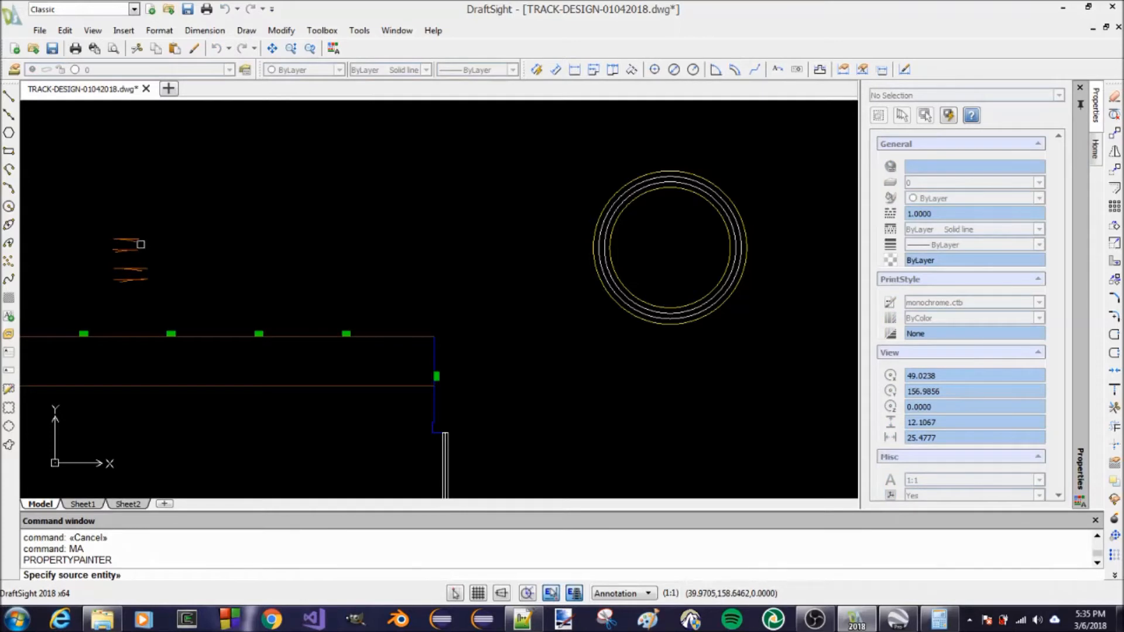
scroll(141, 244, "up", 5)
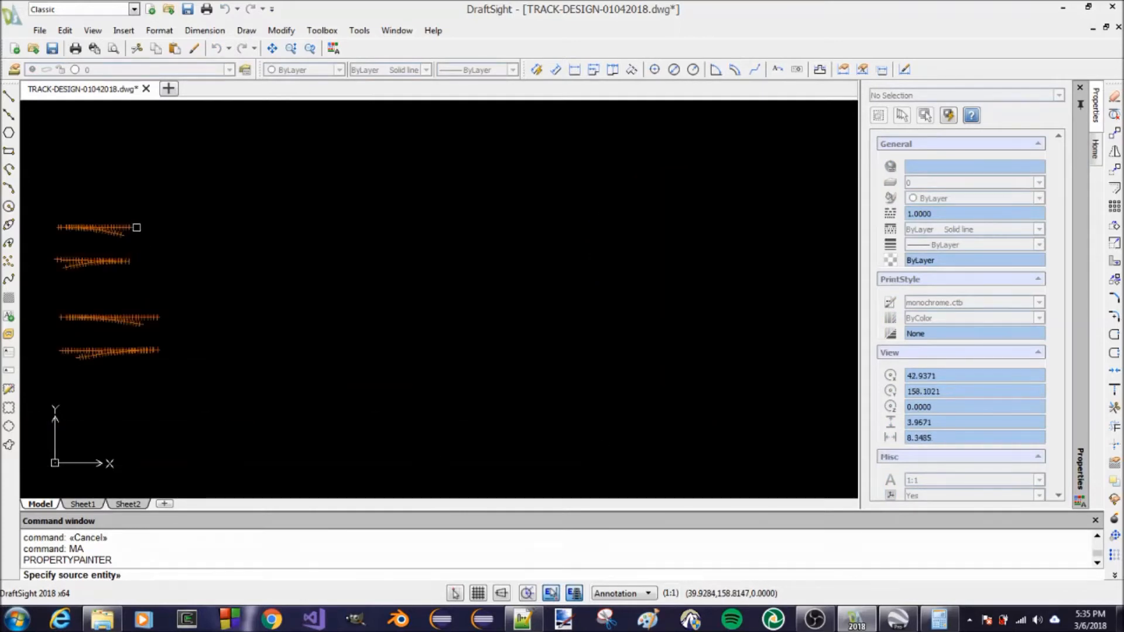
left_click(130, 226)
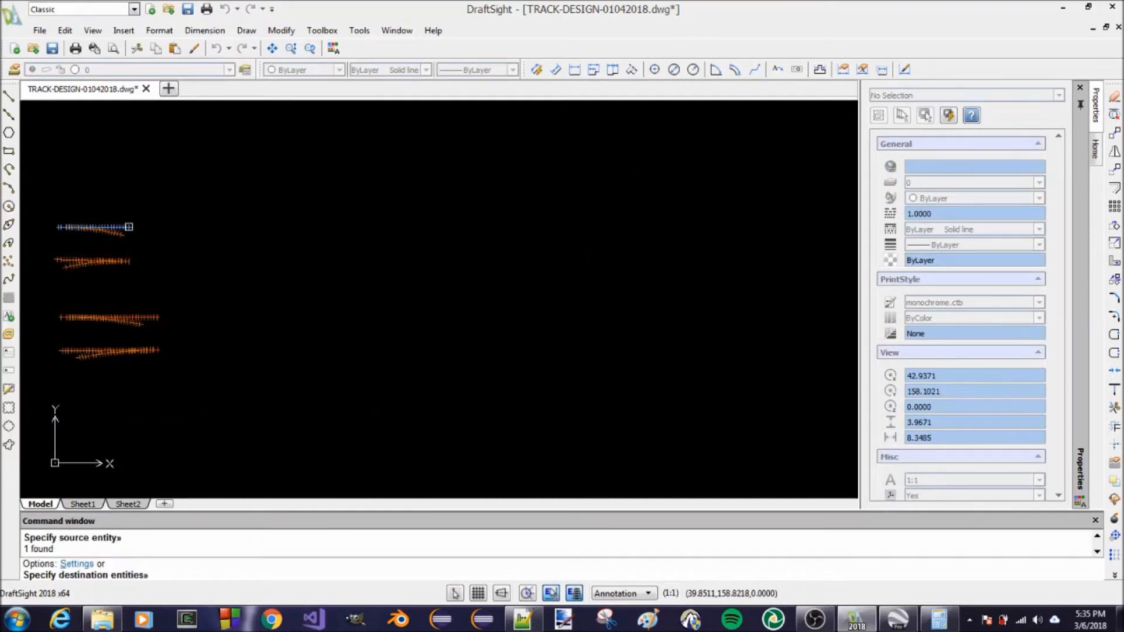
scroll(91, 253, "down", 5)
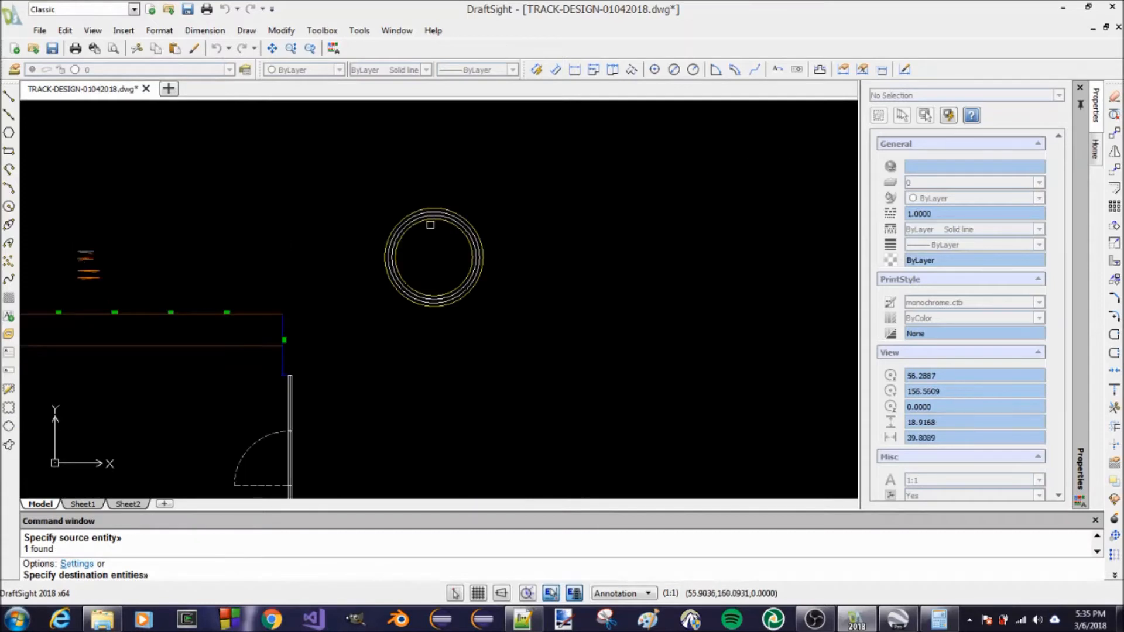
scroll(431, 225, "up", 8)
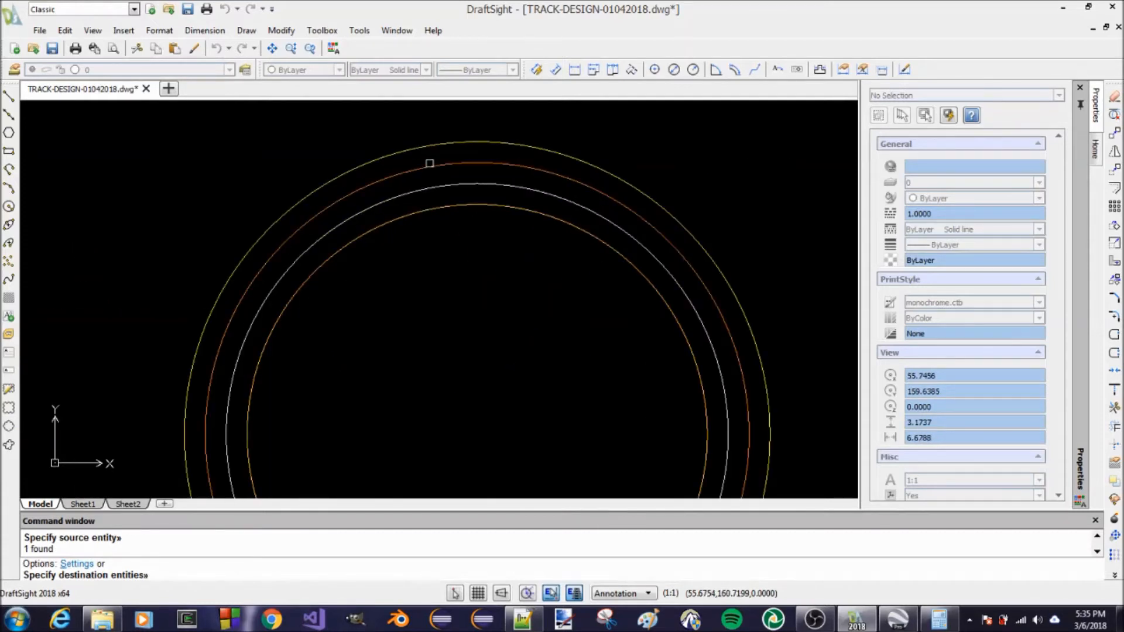
left_click(430, 164)
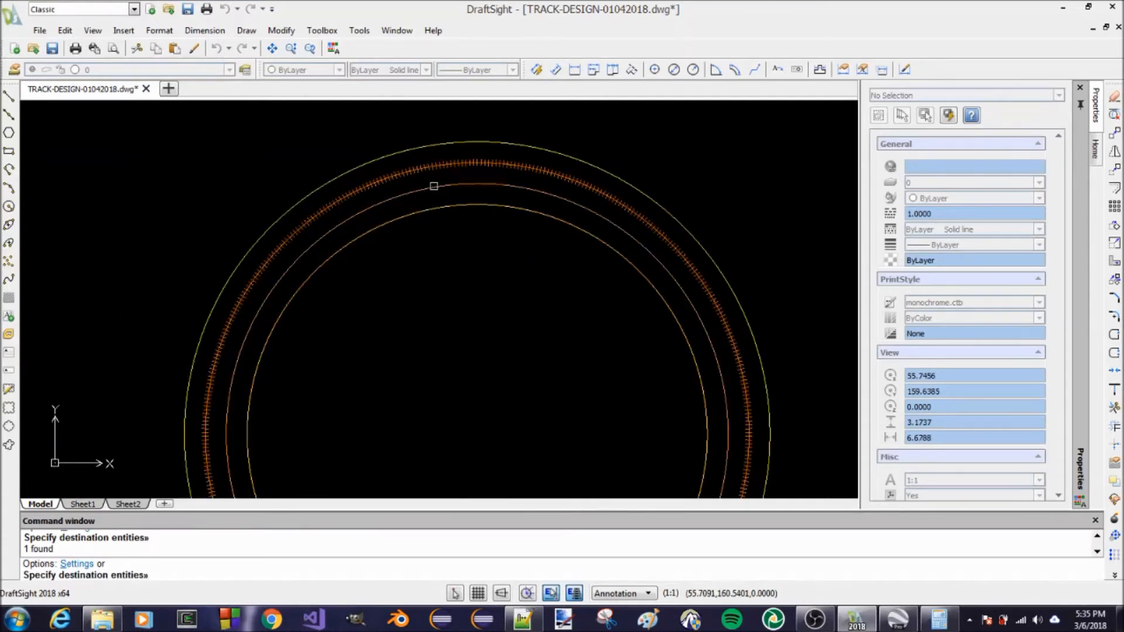
left_click(432, 184)
key("Return")
scroll(489, 257, "down", 5)
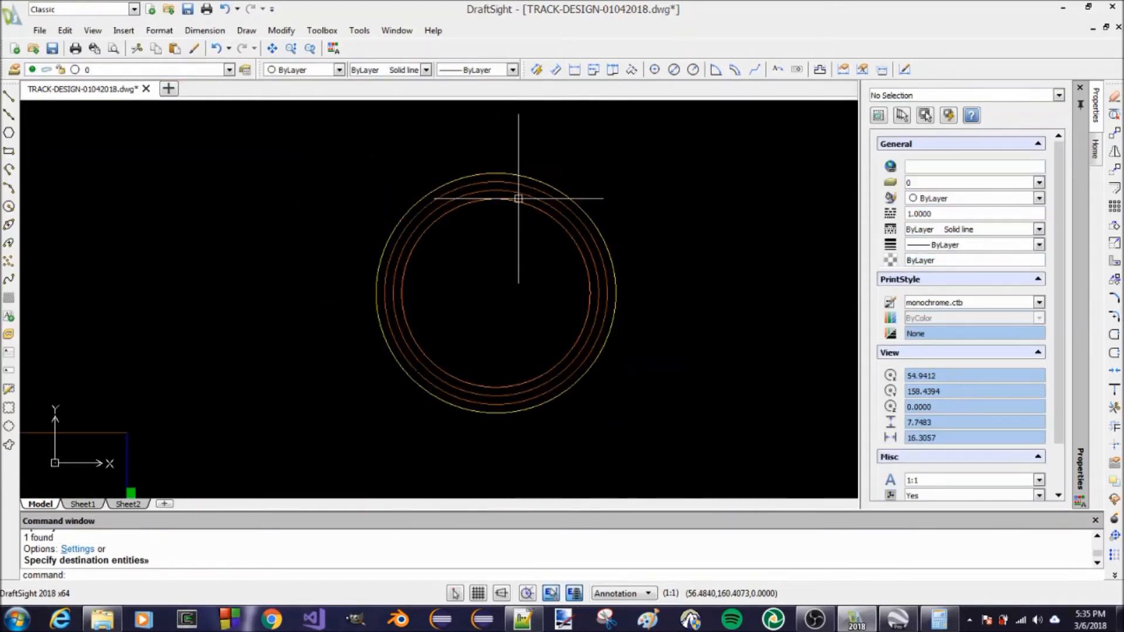
Save the drawing
scroll(531, 214, "down", 3)
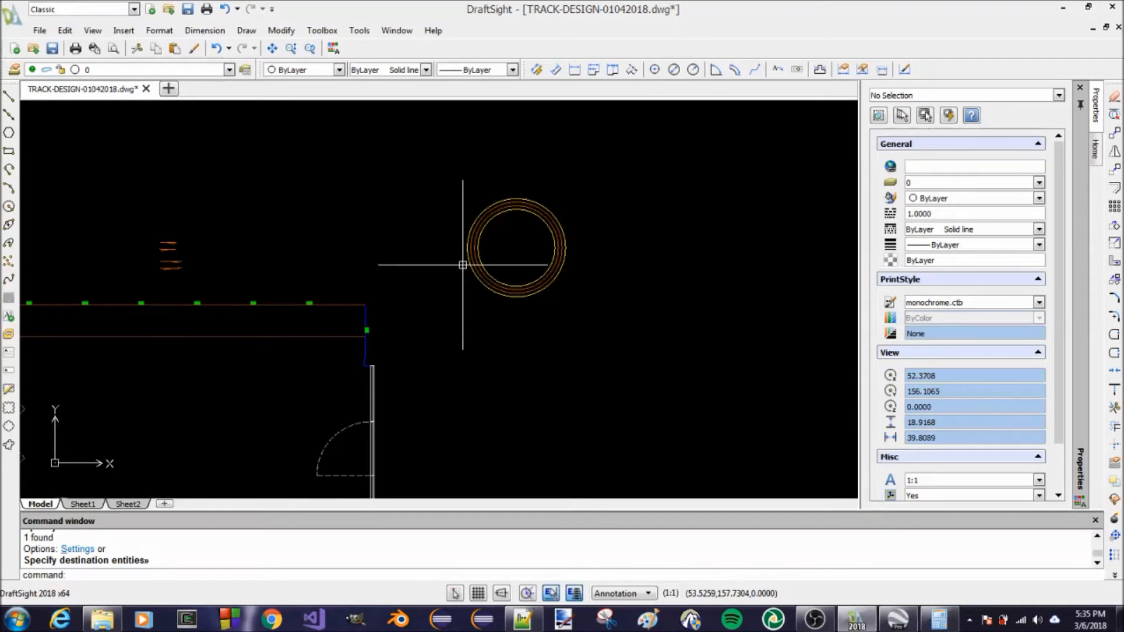
key("ctrl+s")
key("Escape")
key("Escape")
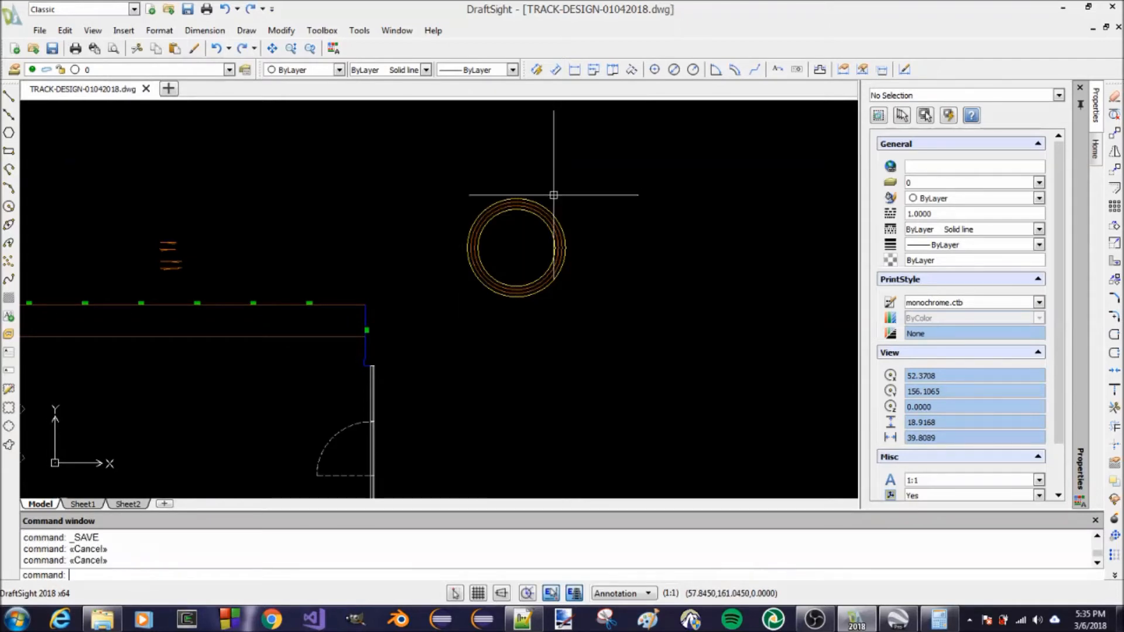
Examine the room's upper-right corner near the door and the concentric circles, and save the drawing again
scroll(581, 265, "down", 3)
scroll(438, 310, "up", 2)
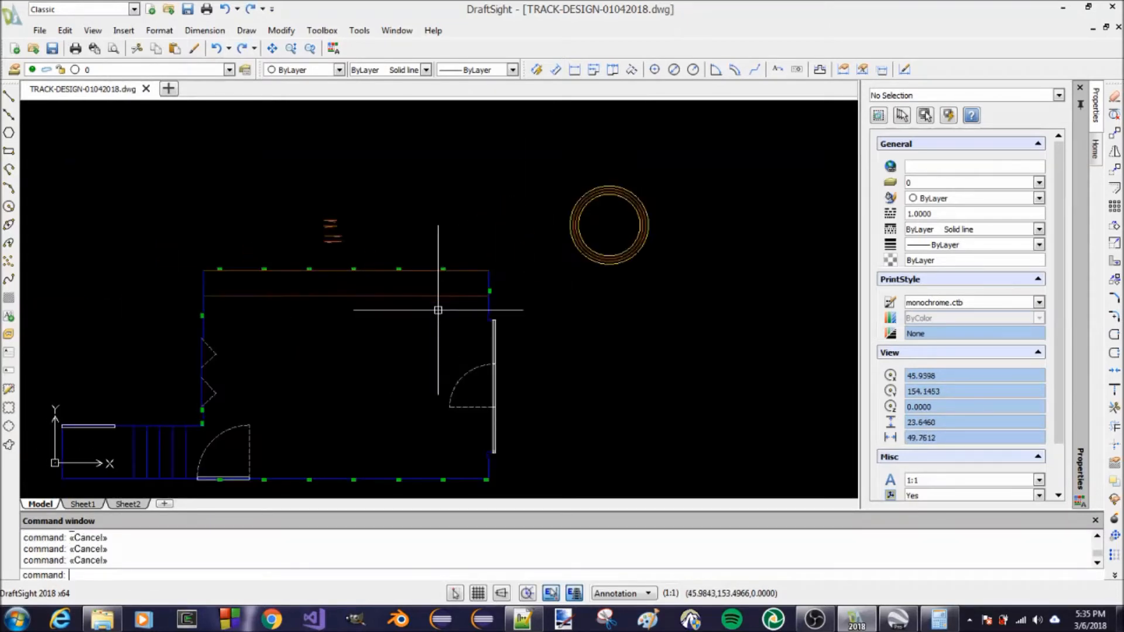
scroll(631, 190, "up", 3)
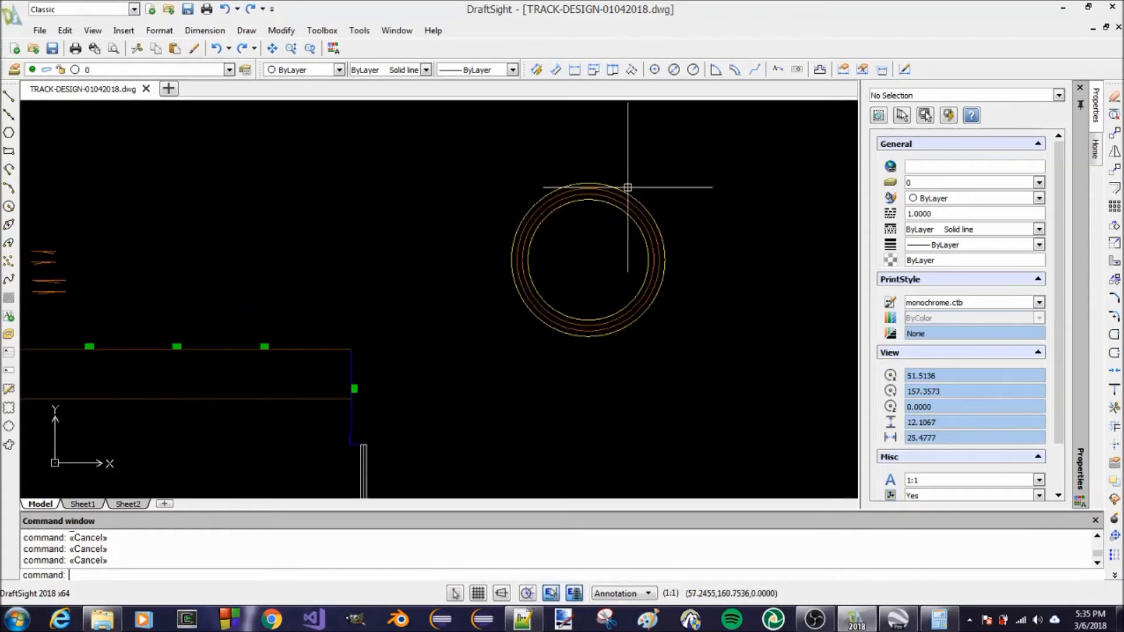
scroll(620, 186, "down", 2)
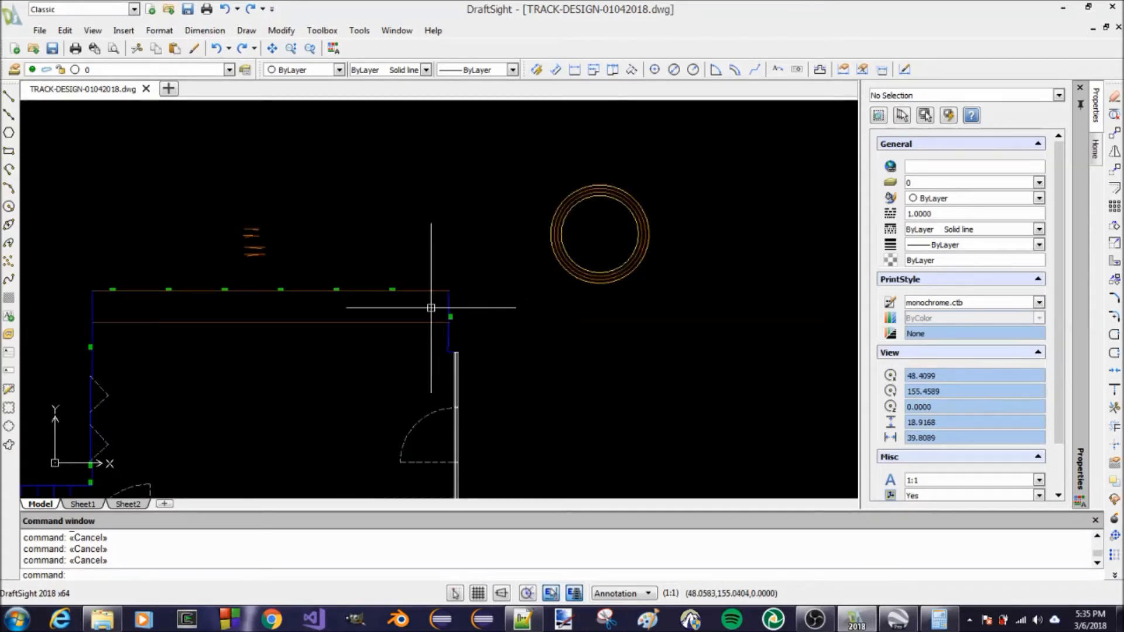
scroll(332, 295, "up", 3)
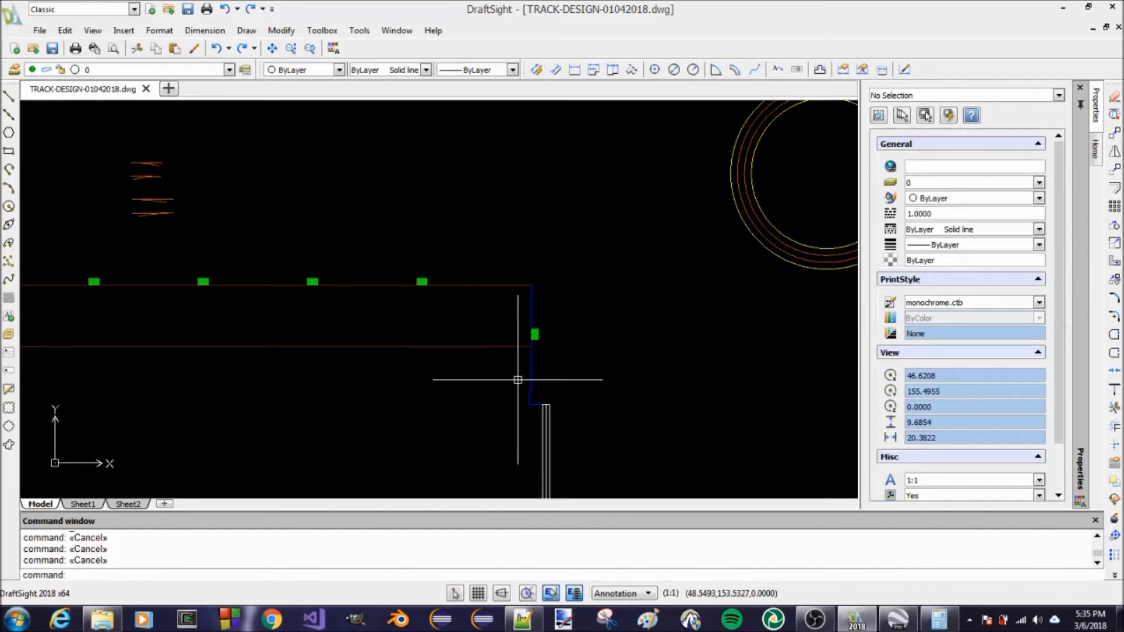
scroll(520, 323, "down", 3)
scroll(522, 318, "up", 3)
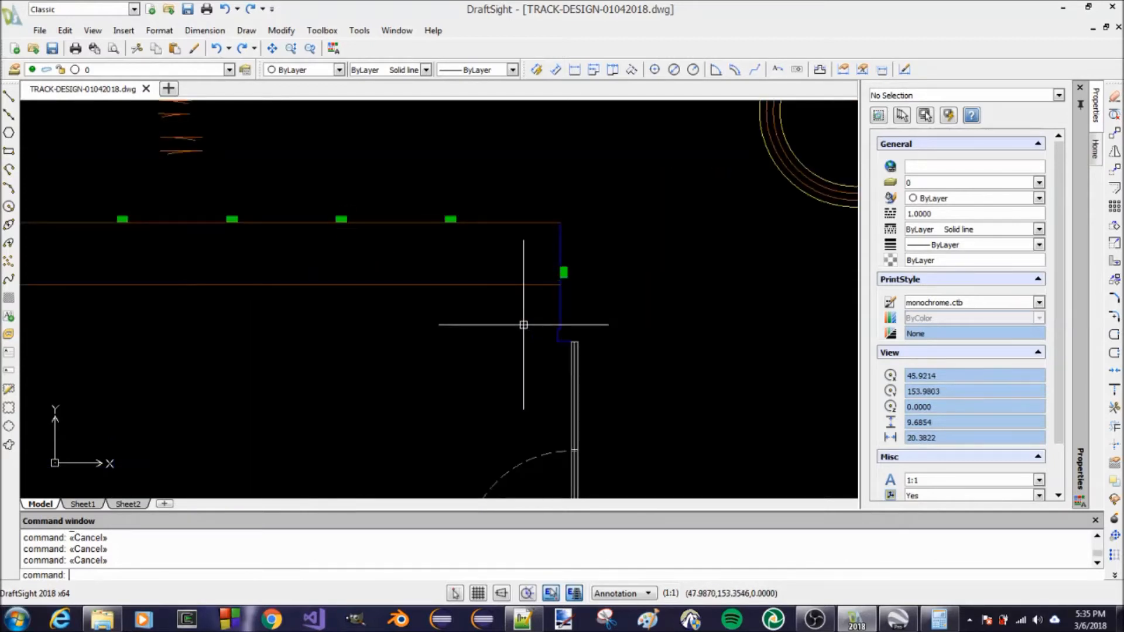
key("ctrl+s")
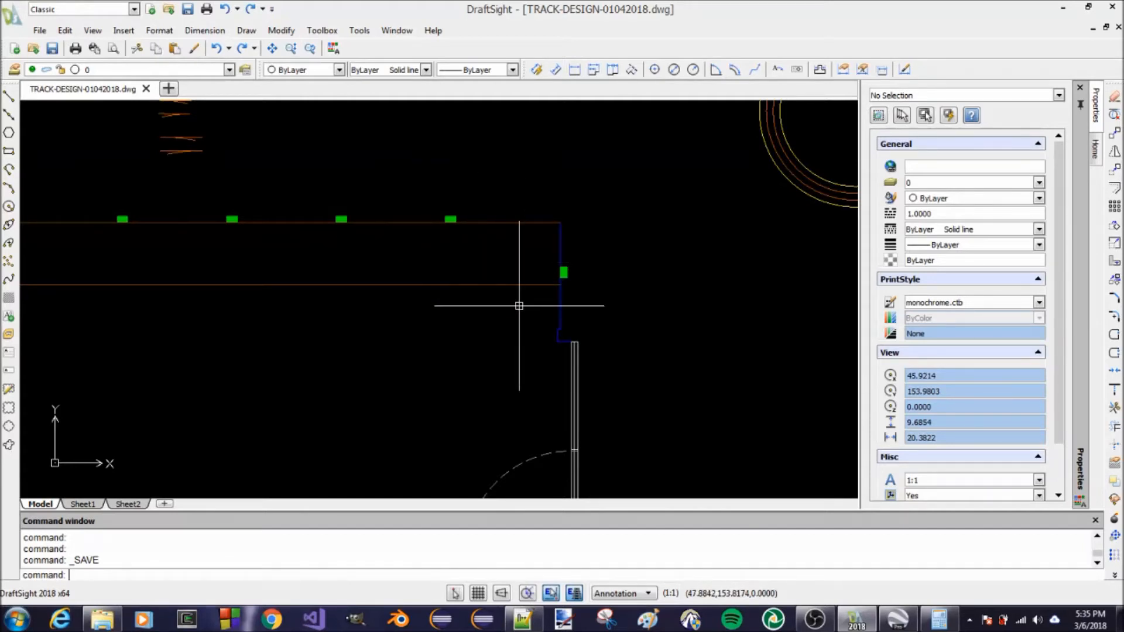
scroll(522, 247, "down", 2)
scroll(522, 247, "up", 2)
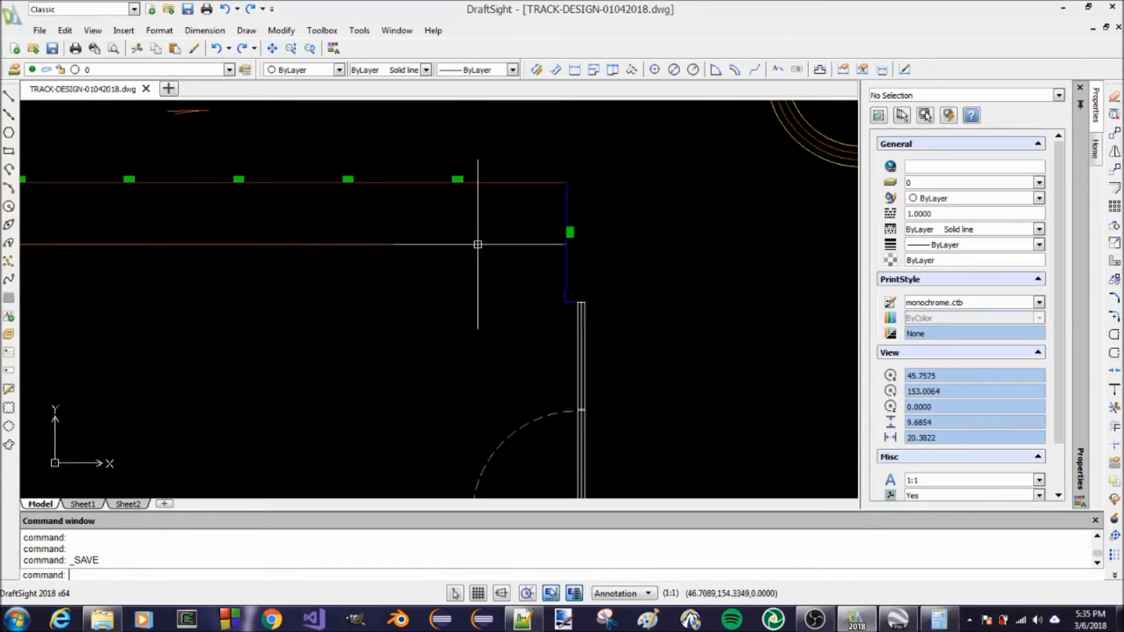
On the EDGE layer, draw a polyline along the right wall from the jog above the door opening up to the room's corner
left_click(230, 71)
left_click(156, 154)
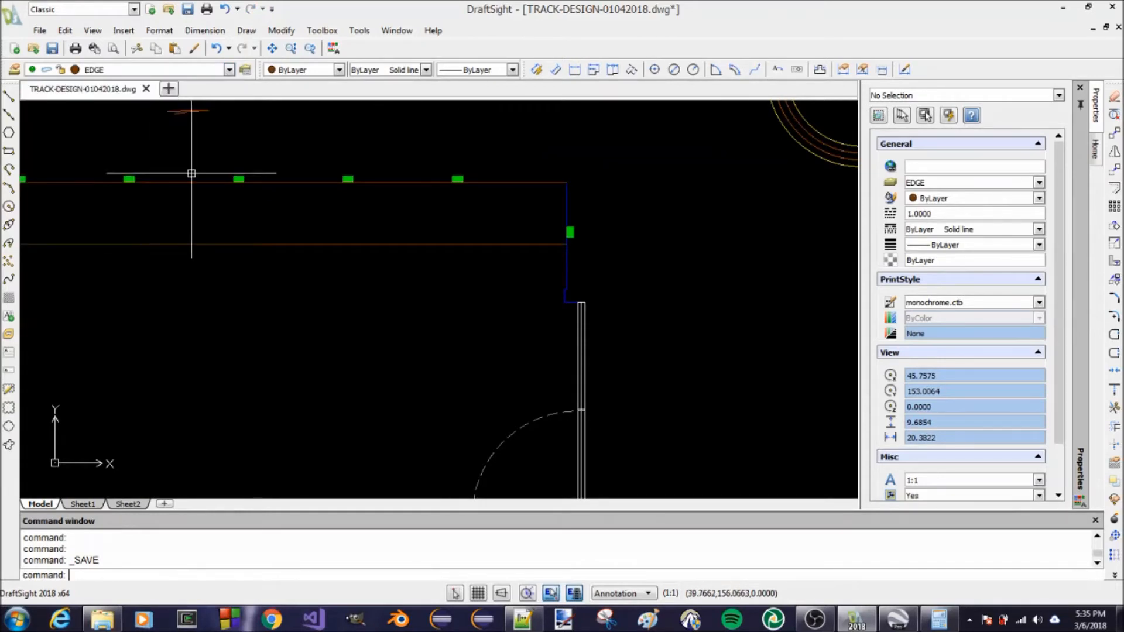
key("Escape")
scroll(515, 205, "down", 3)
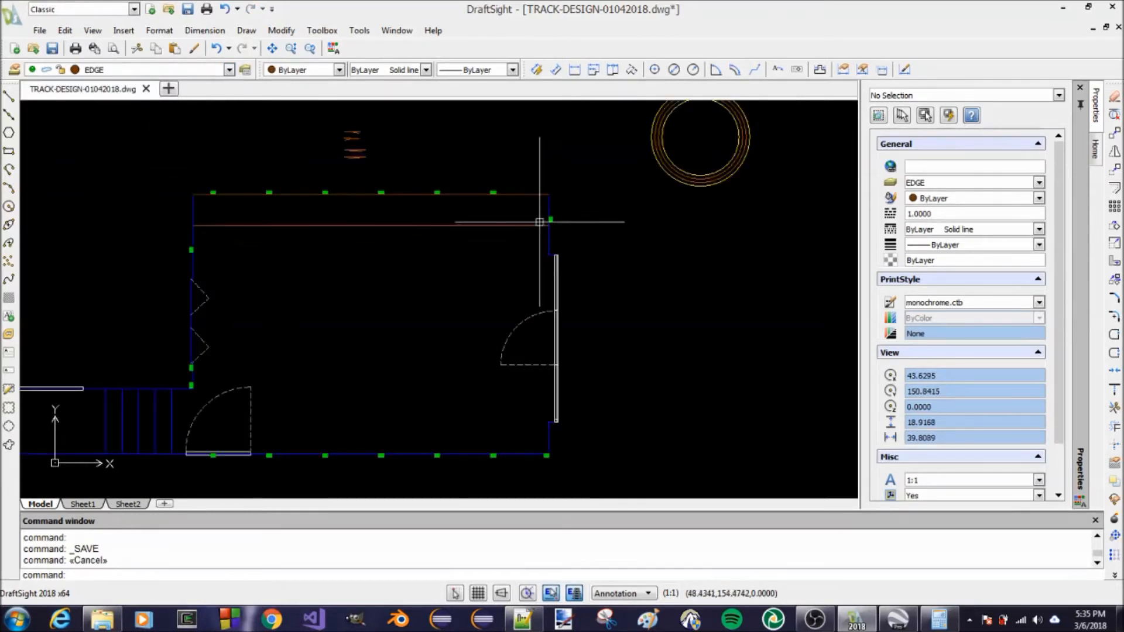
scroll(537, 261, "up", 2)
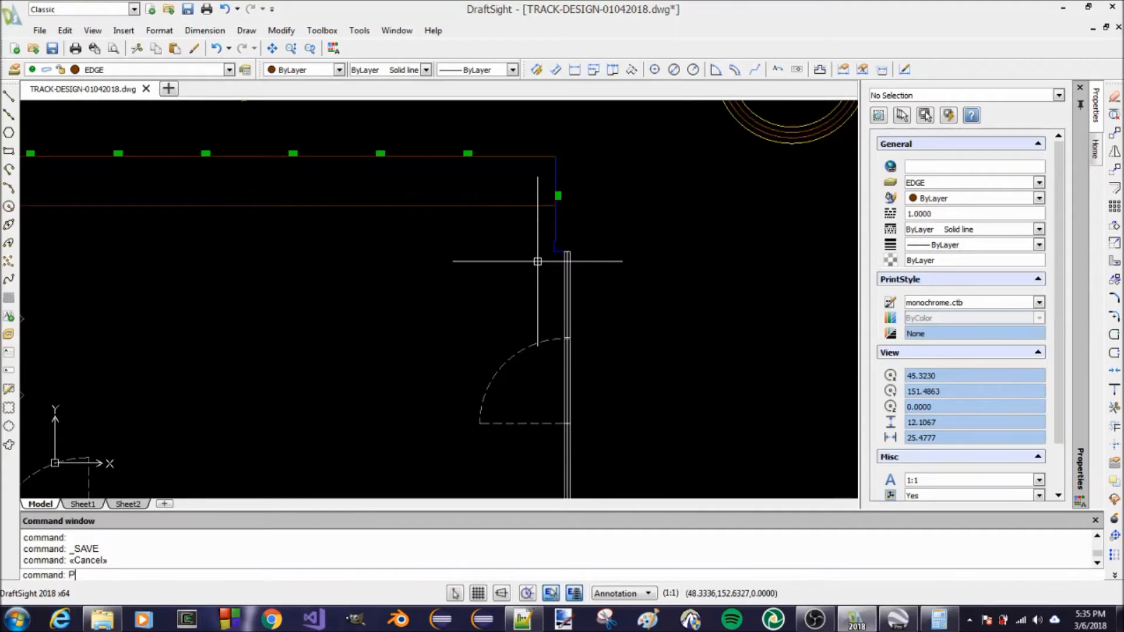
key("Return")
scroll(549, 223, "up", 6)
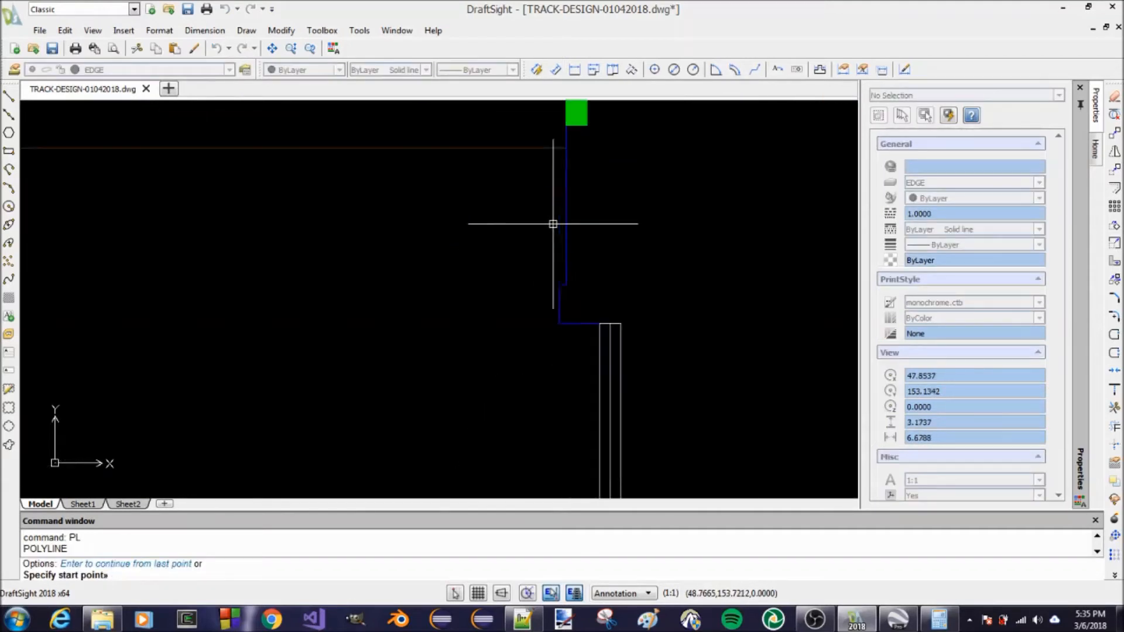
left_click(566, 284)
scroll(578, 276, "down", 3)
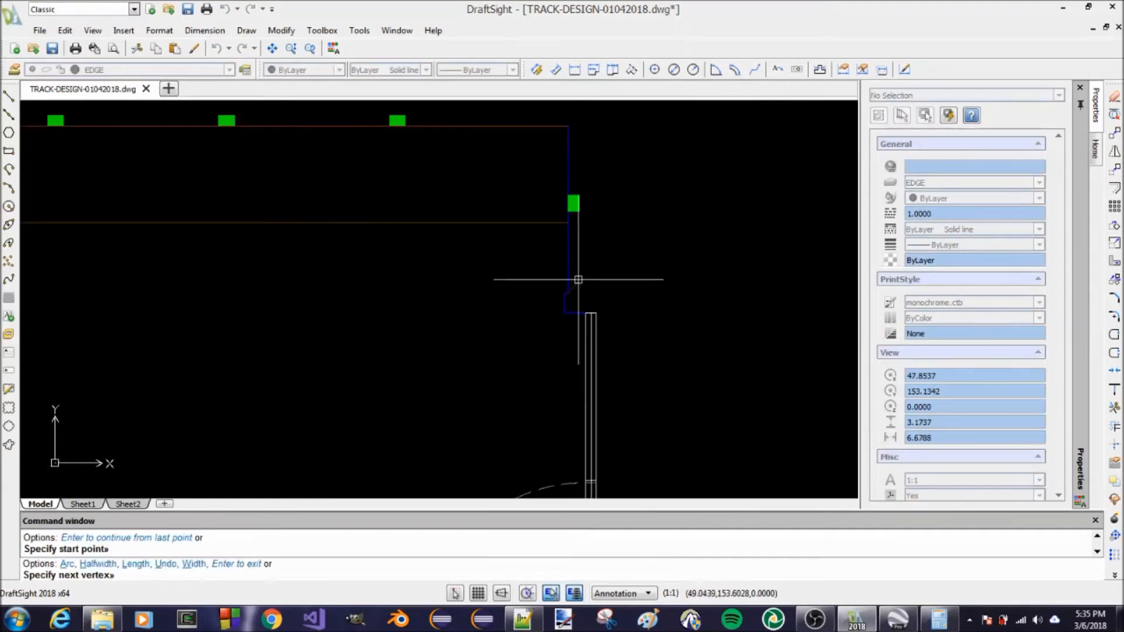
scroll(562, 164, "up", 1)
left_click(571, 110)
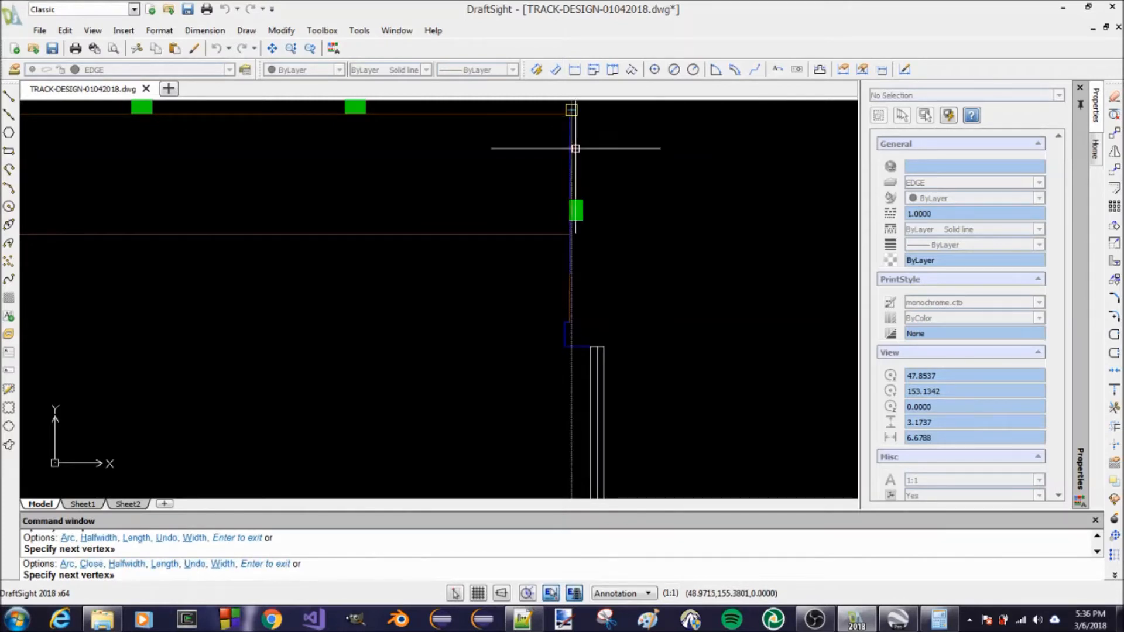
key("ctrl+z")
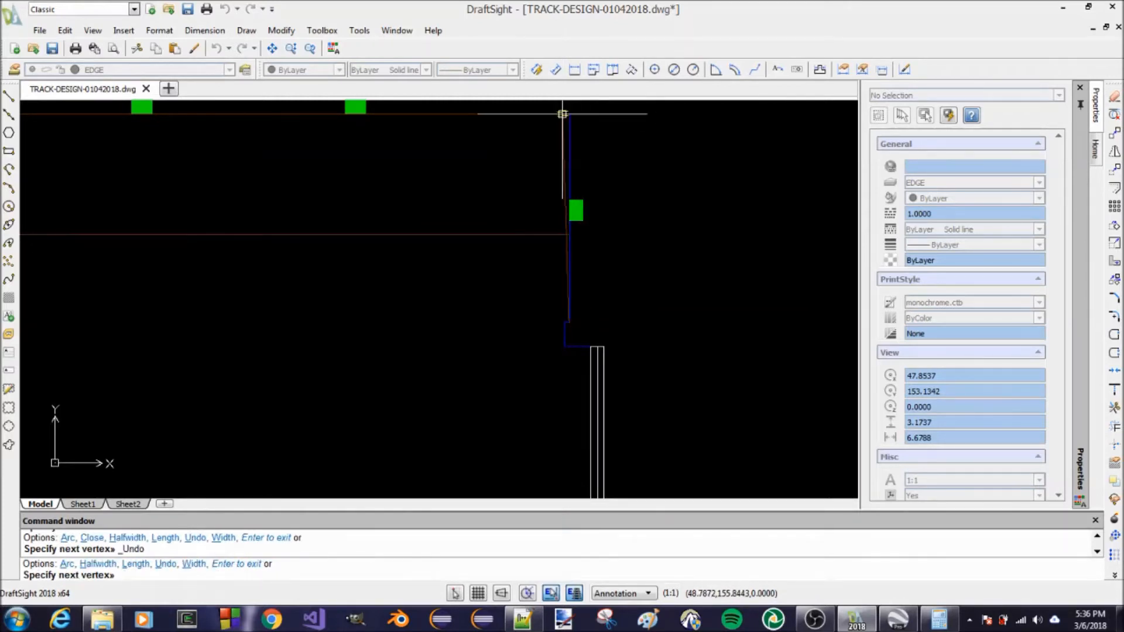
left_click(562, 113)
key("ctrl+z")
left_click(570, 113)
key("Return")
scroll(627, 205, "down", 2)
scroll(595, 138, "up", 2)
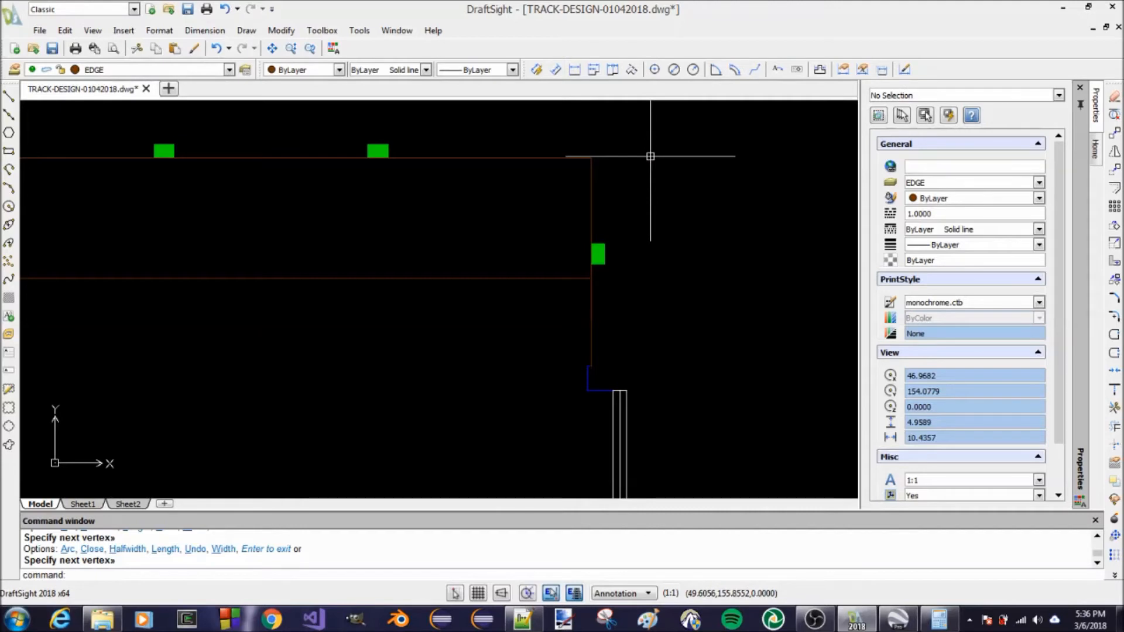
scroll(679, 193, "down", 4)
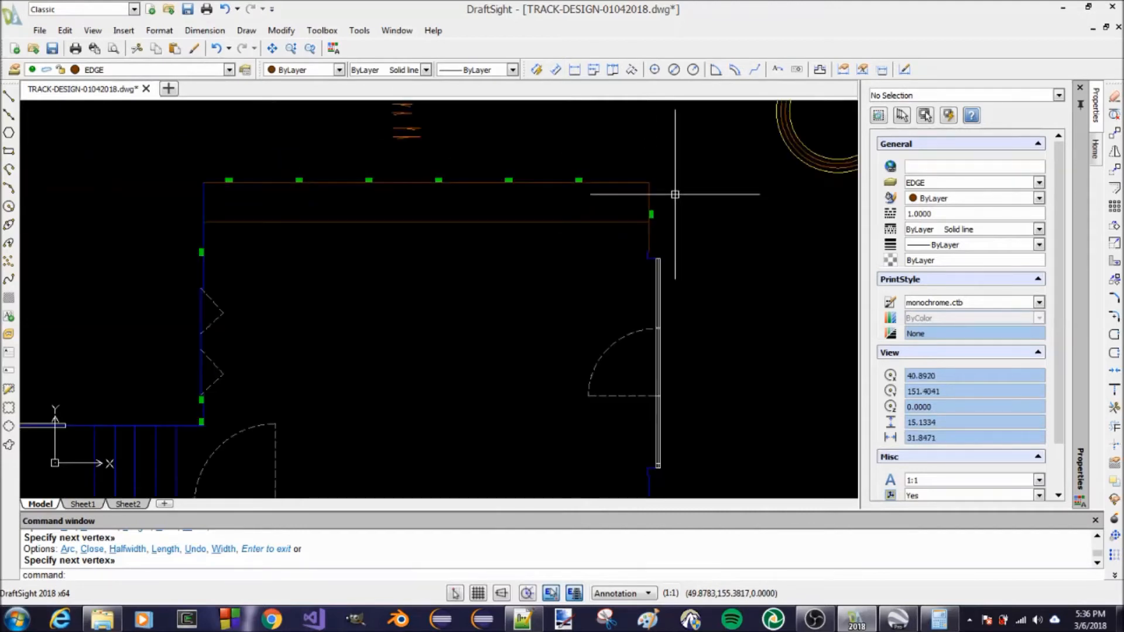
scroll(675, 195, "down", 1)
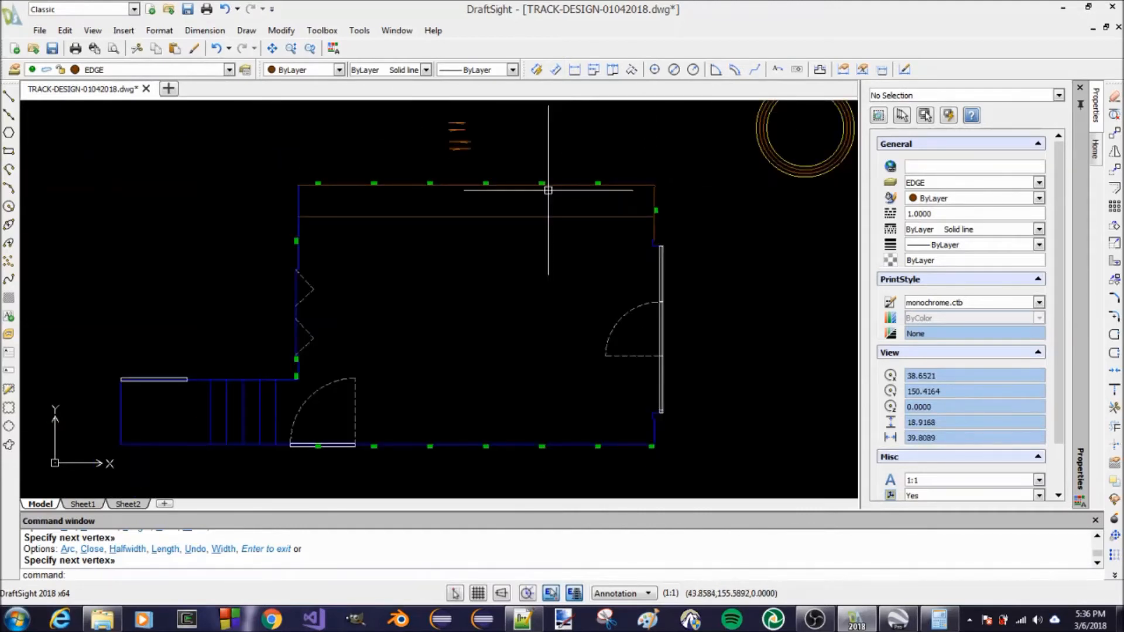
Make PILASTER the current layer
scroll(471, 183, "up", 3)
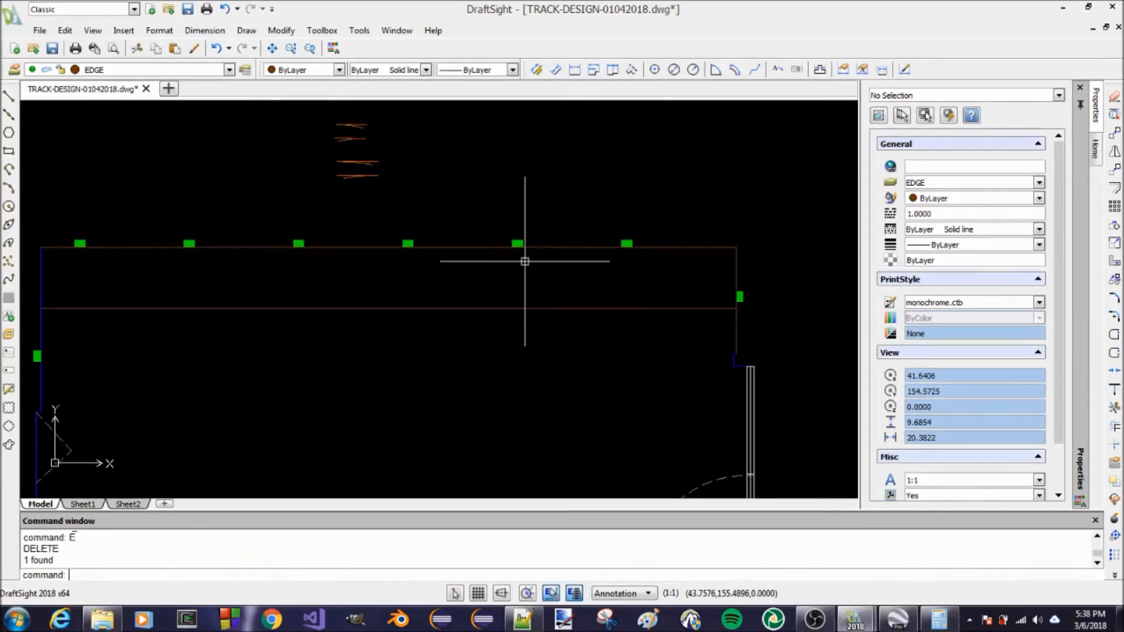
left_click(229, 71)
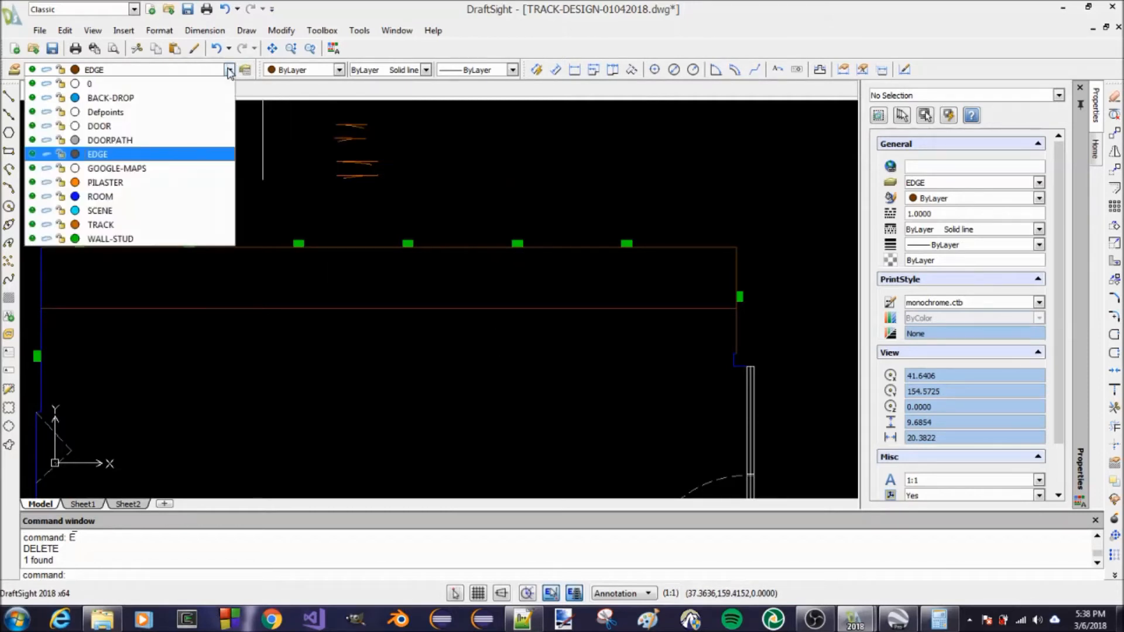
left_click(143, 189)
scroll(514, 238, "down", 4)
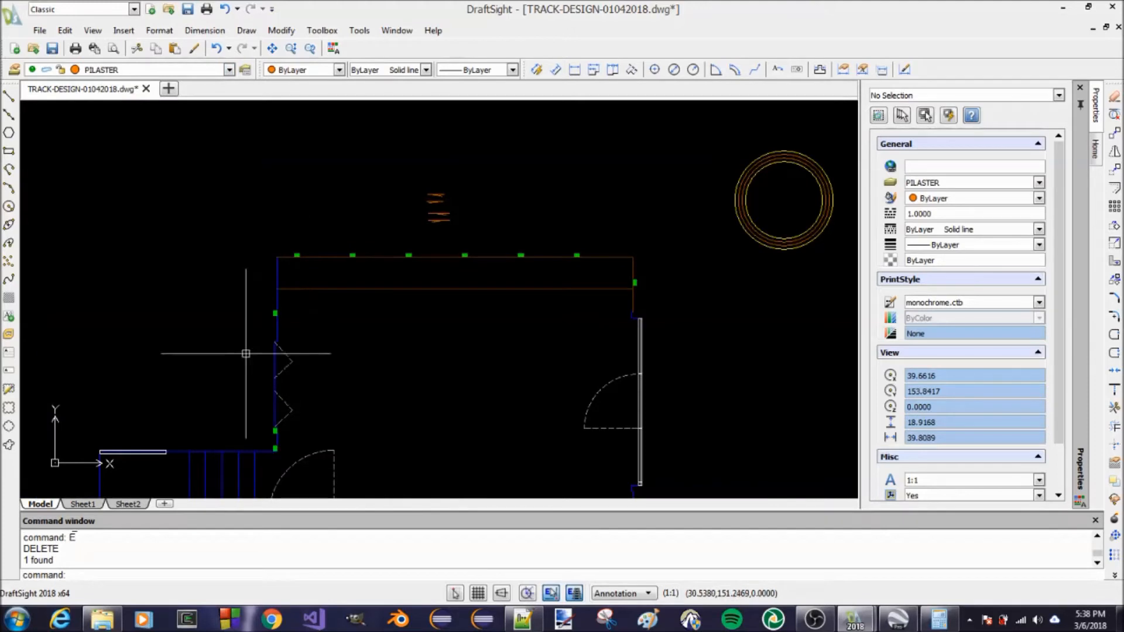
scroll(476, 218, "up", 6)
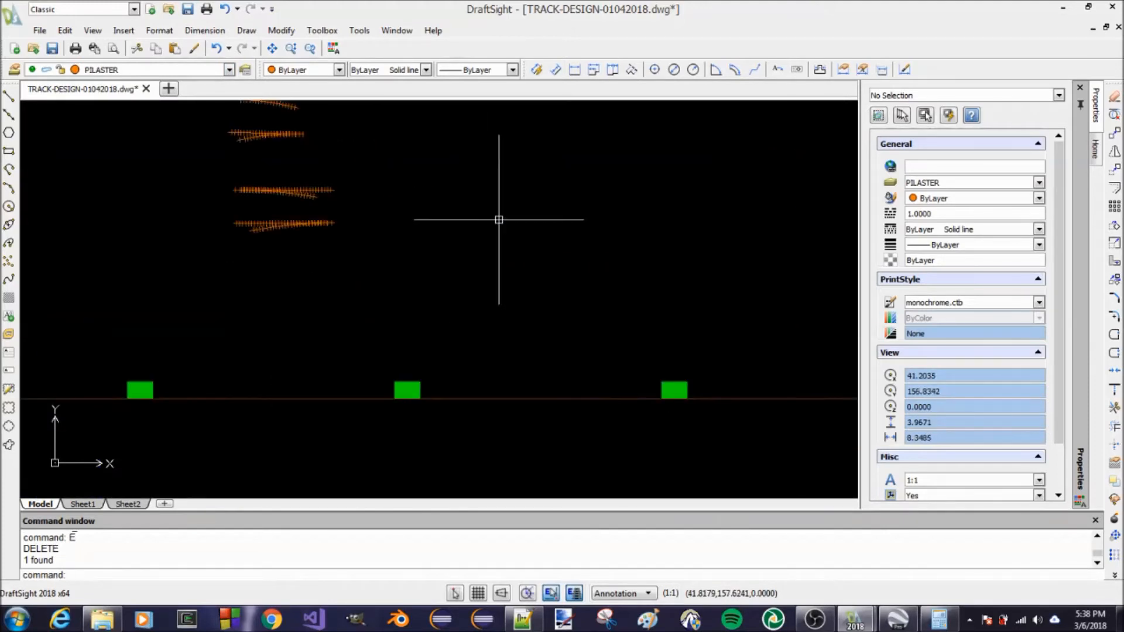
key("Escape")
type("REC")
key("Return")
left_click(504, 237)
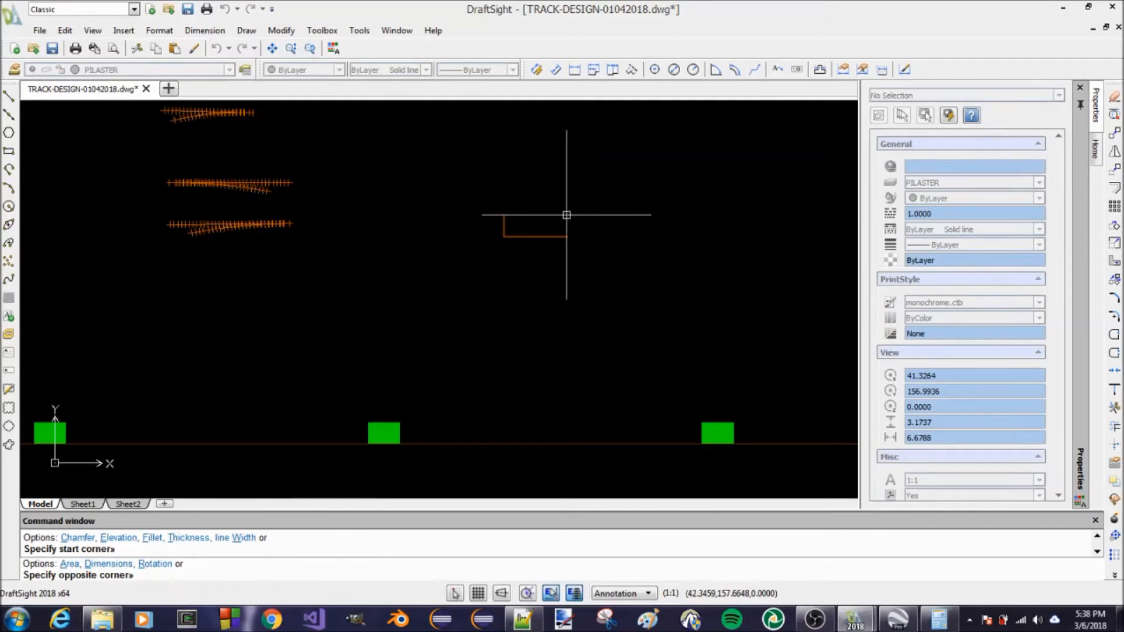
key("Escape")
key("Escape")
key("Escape")
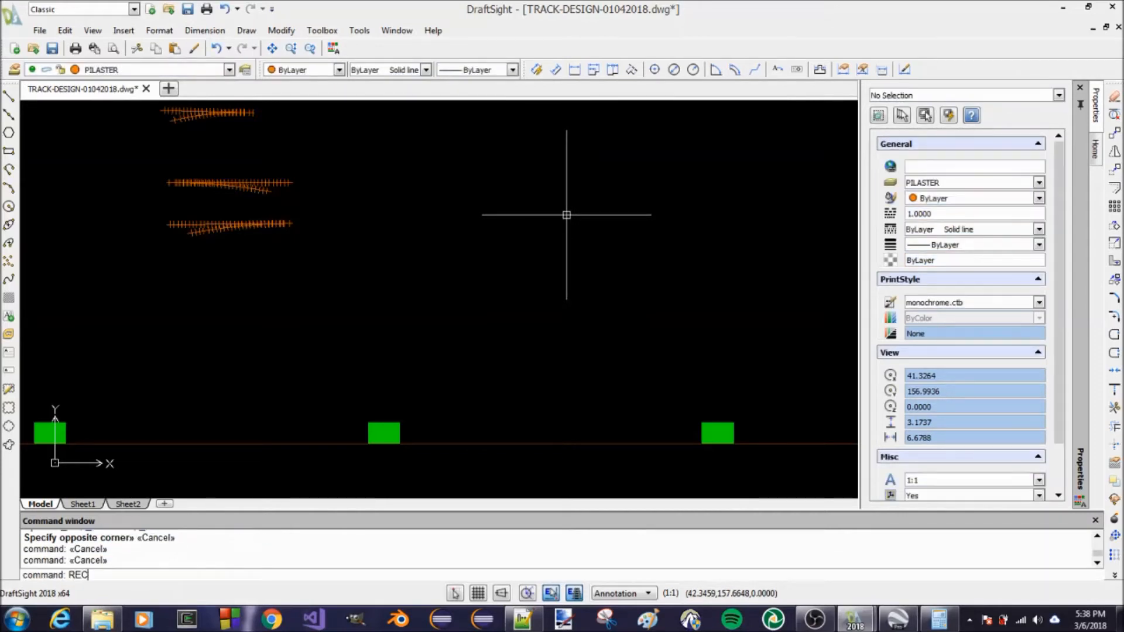
Draw a .1245 by .1245 rectangle in the empty area above the upper wall, computing 1.5 × .083 in Calculator for its side length
key("Return")
left_click(552, 256)
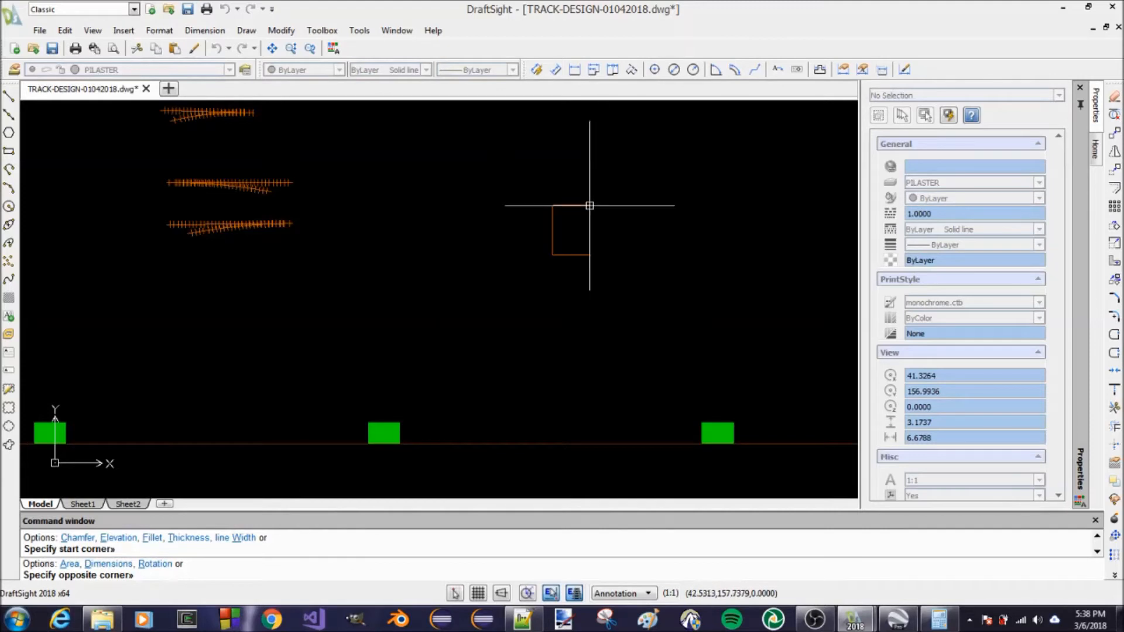
key("Return")
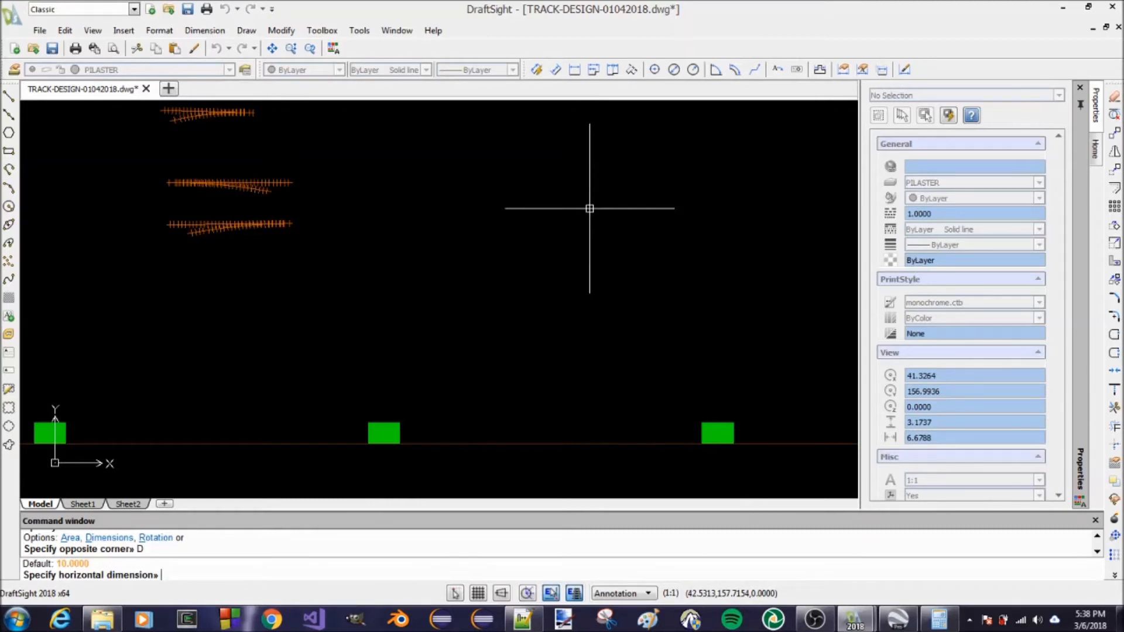
left_click(939, 619)
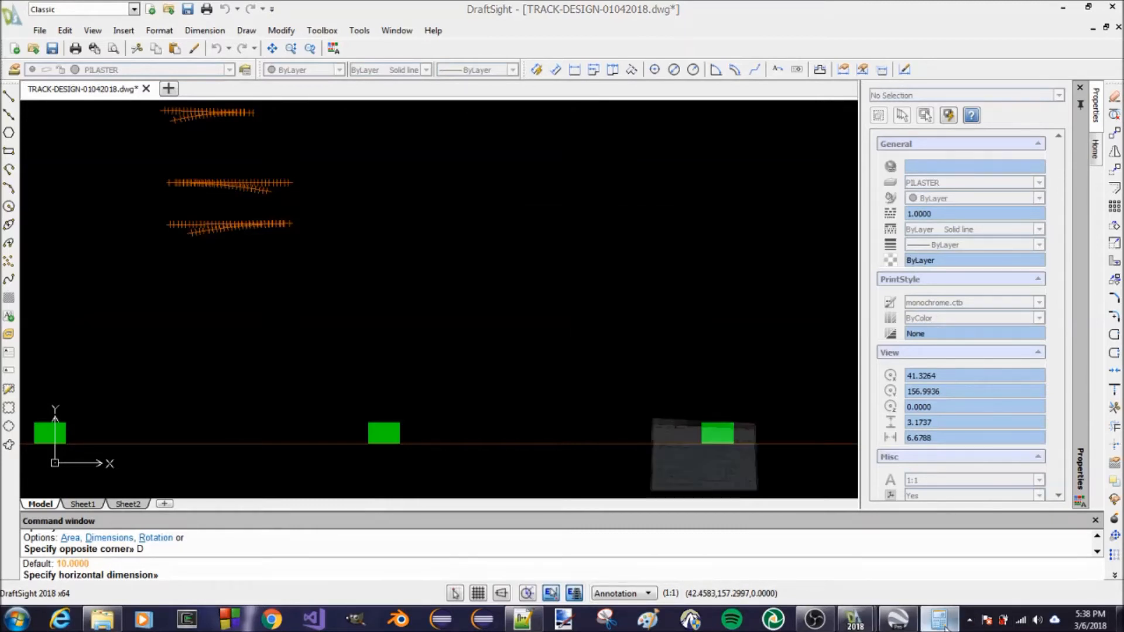
type("1.5 *")
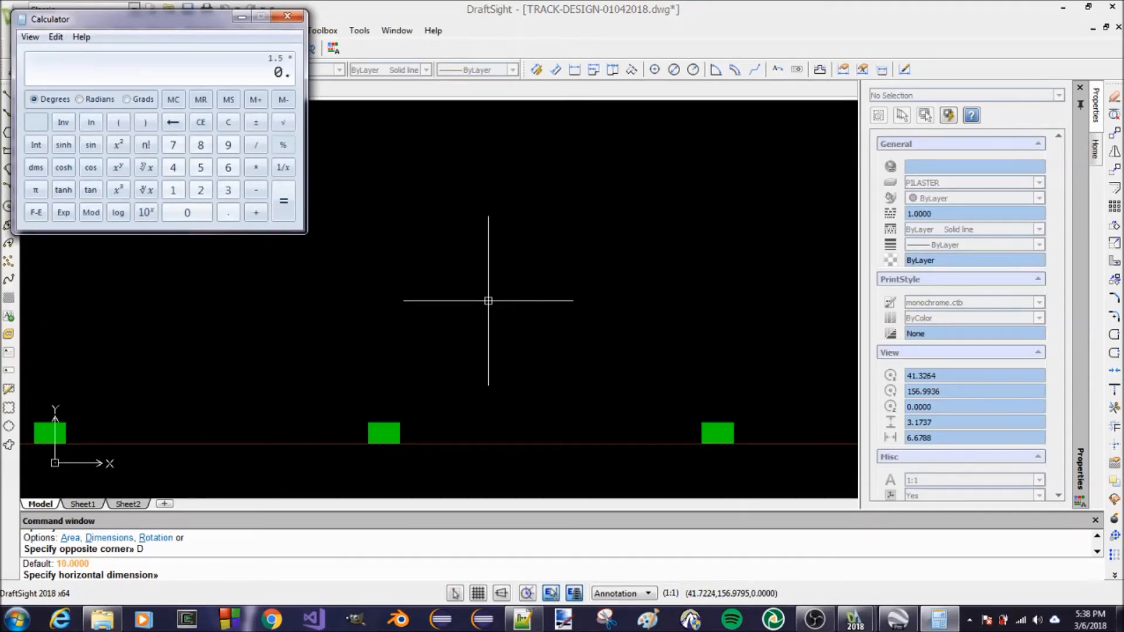
type("83")
key("Return")
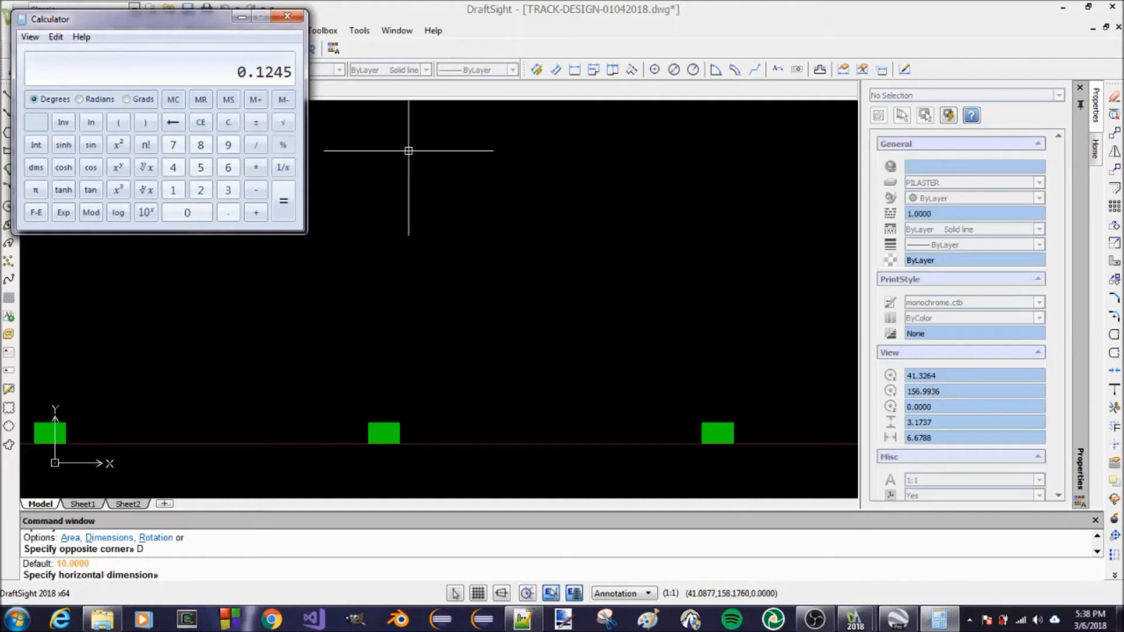
left_click(240, 20)
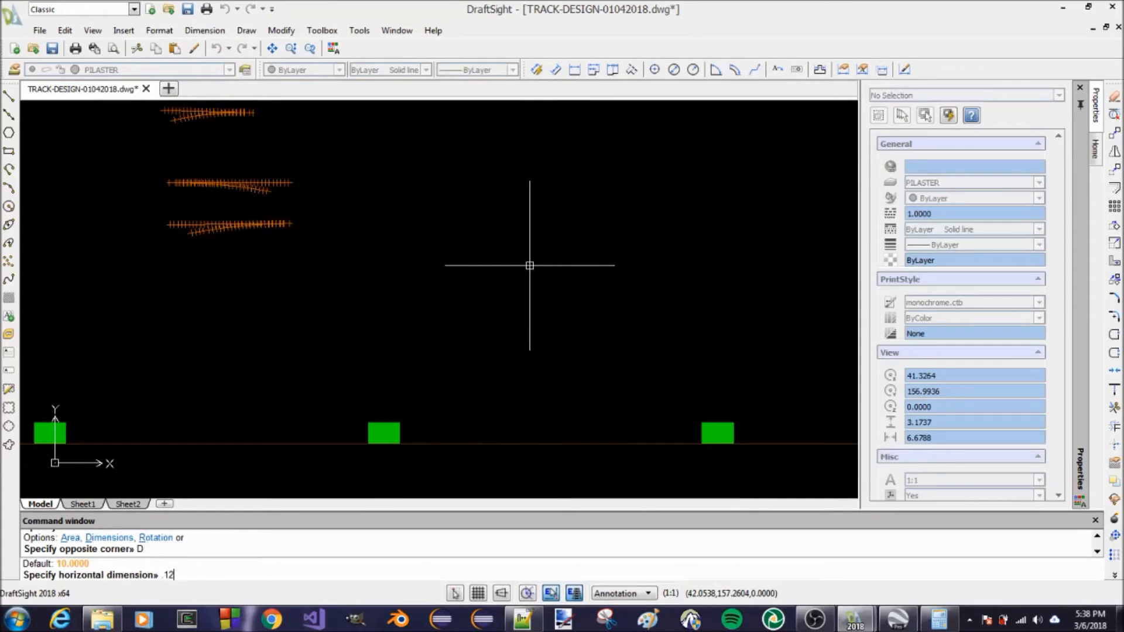
type("5")
key("Return")
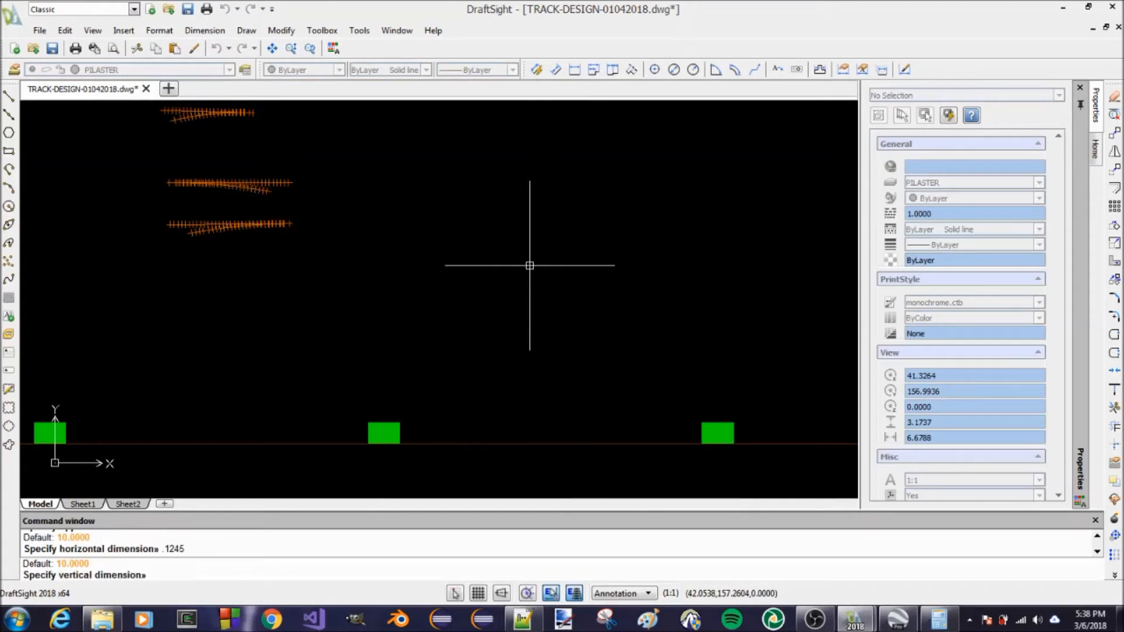
type(".1245")
key("Return")
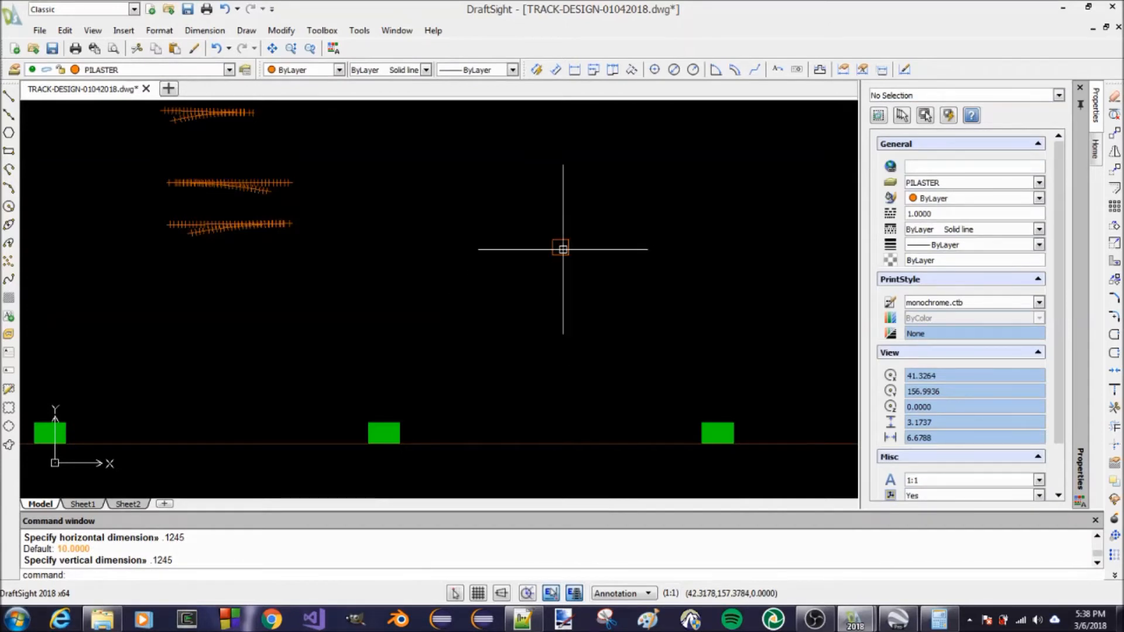
scroll(562, 249, "up", 1)
scroll(563, 253, "down", 2)
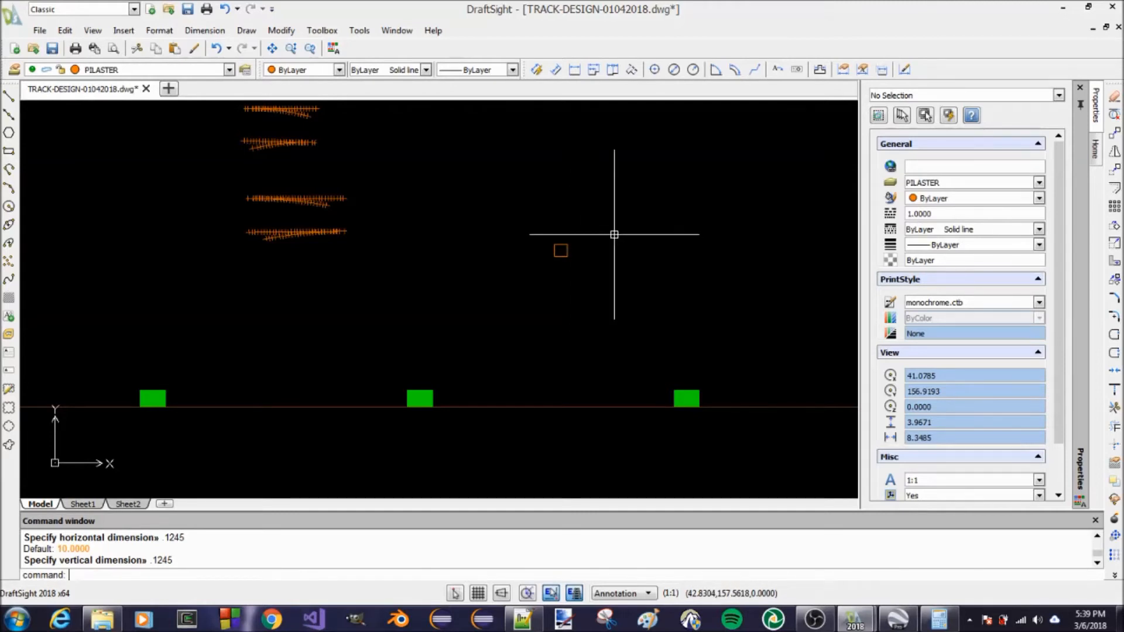
scroll(613, 233, "up", 2)
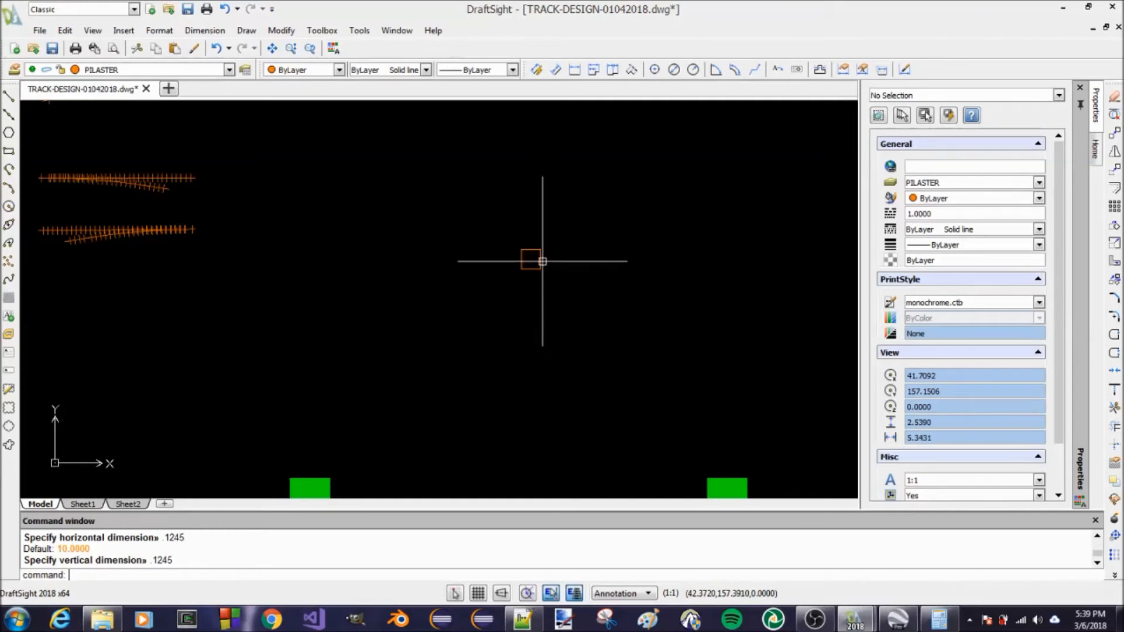
scroll(535, 251, "down", 3)
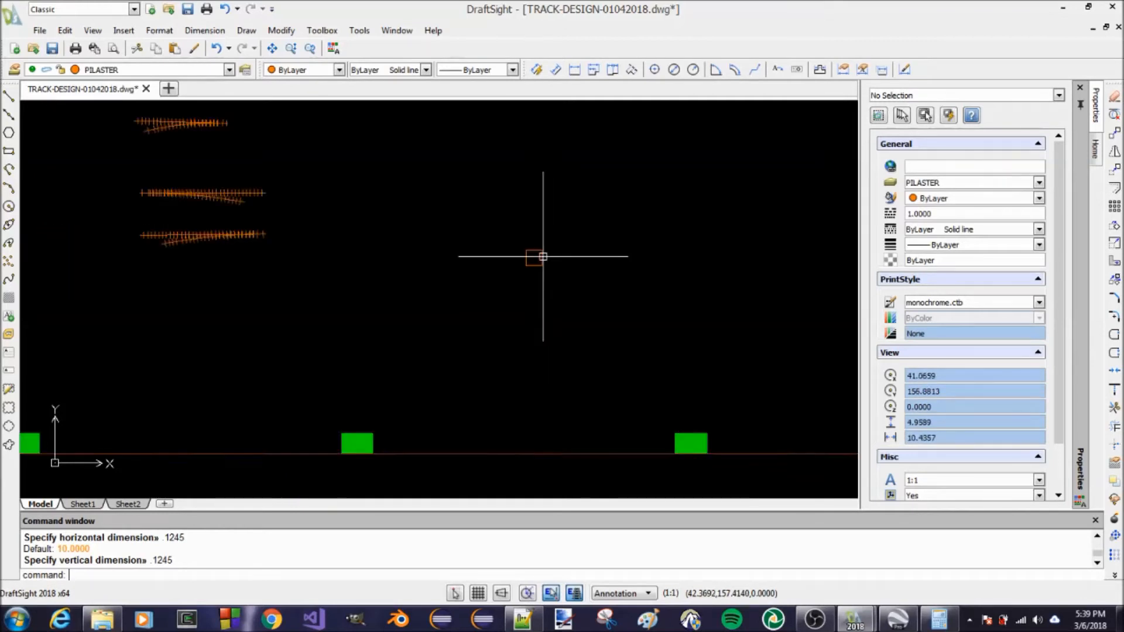
scroll(536, 253, "up", 2)
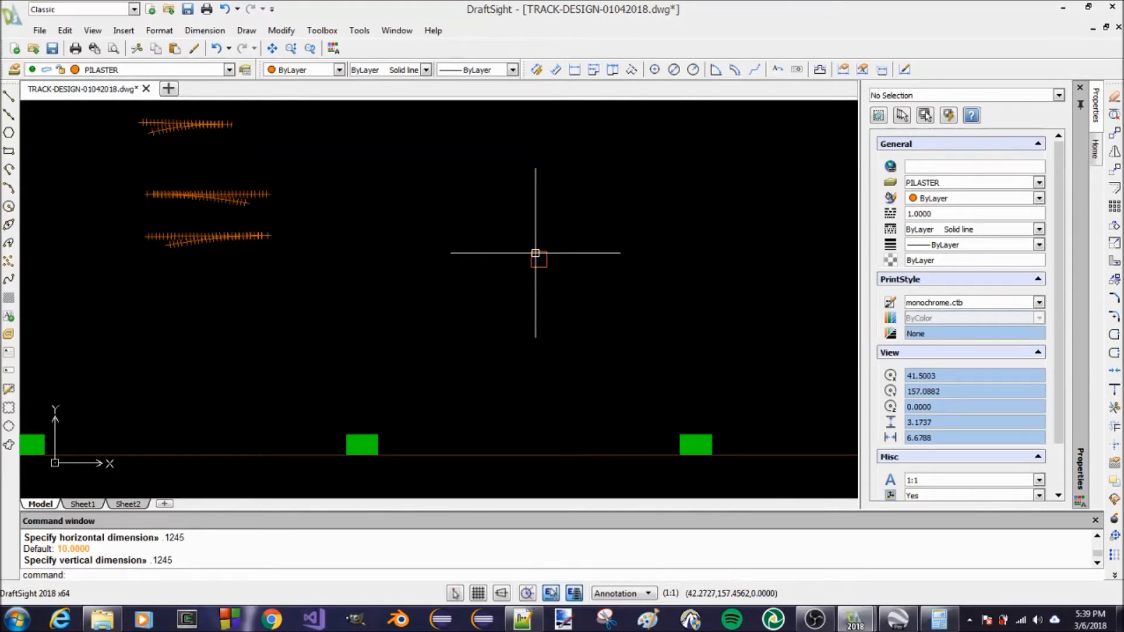
Start a hatch and choose the SOLID pattern from the sample pattern styles
key("Return")
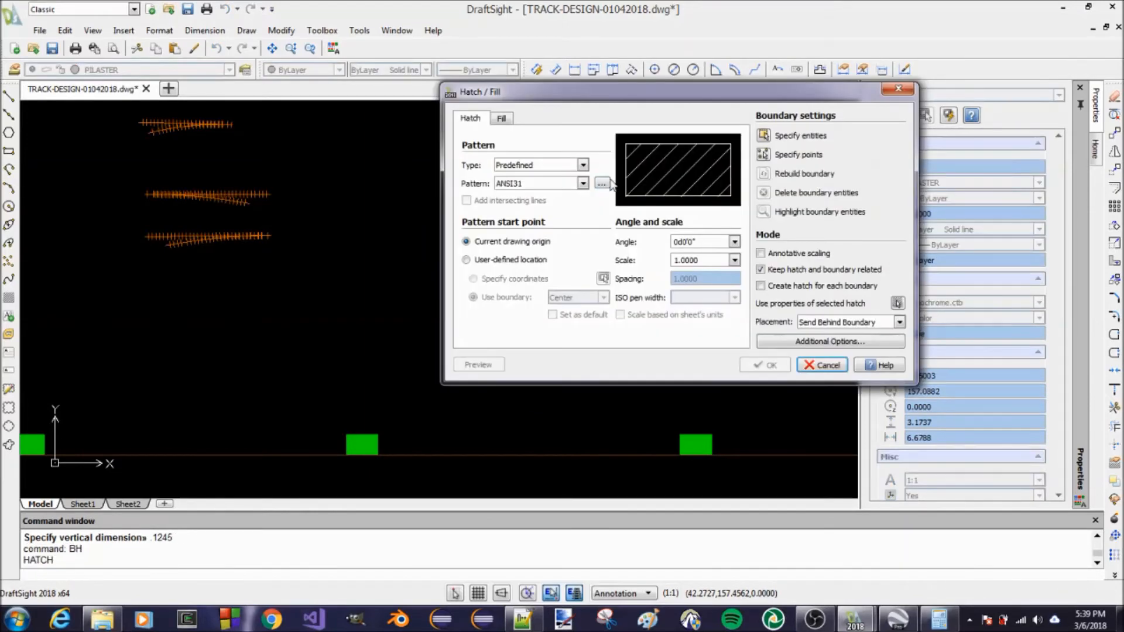
key("Escape")
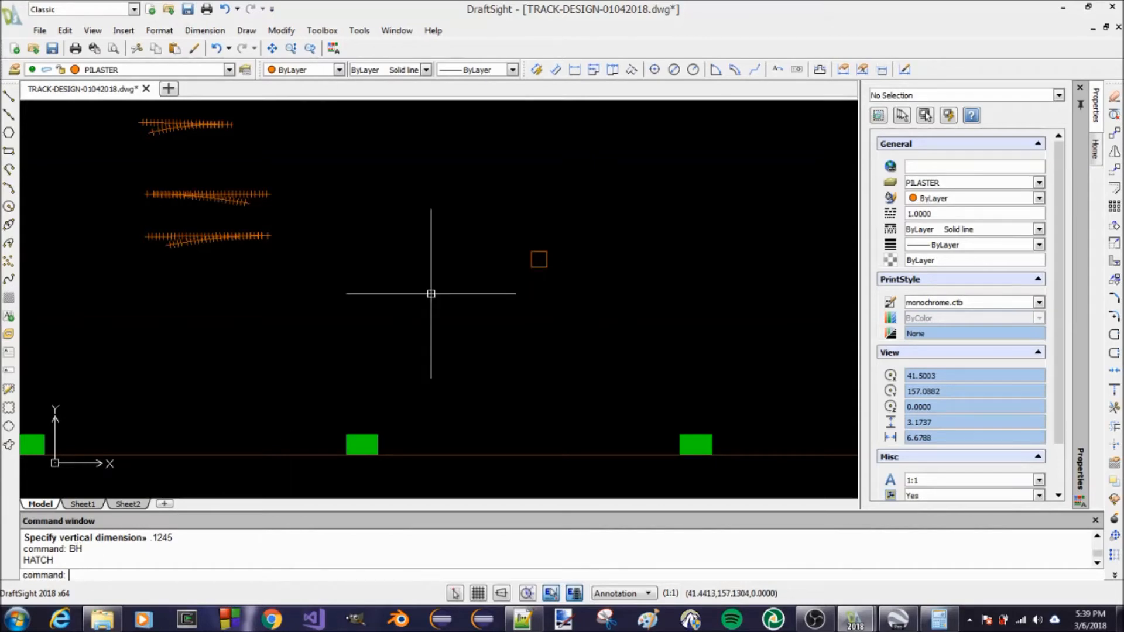
type("BH")
key("Return")
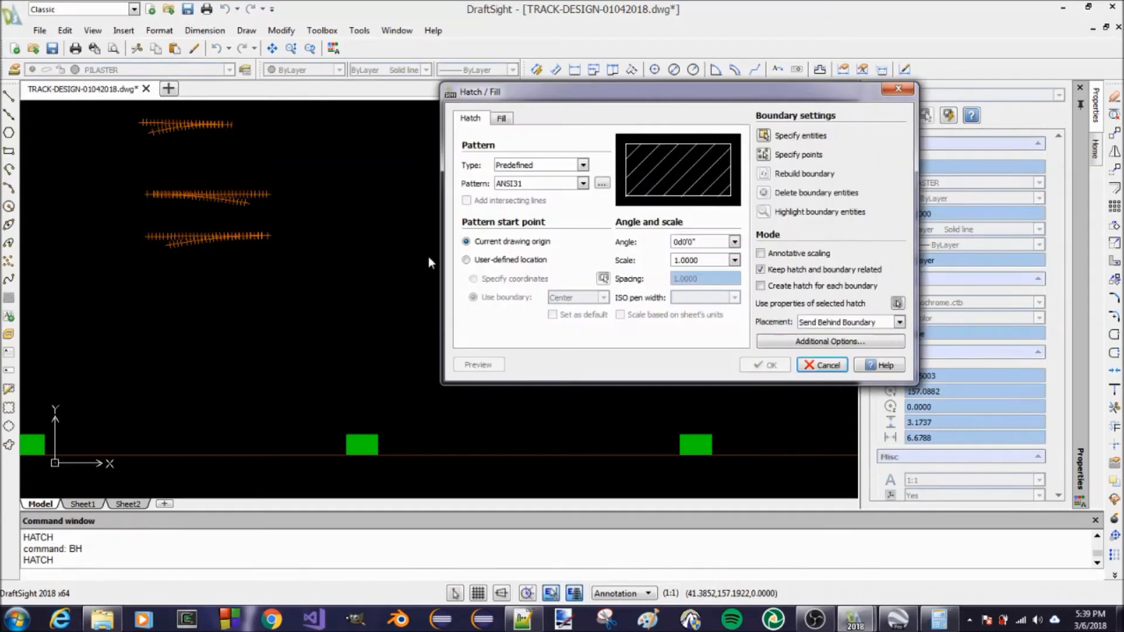
left_click_drag(644, 91, 565, 108)
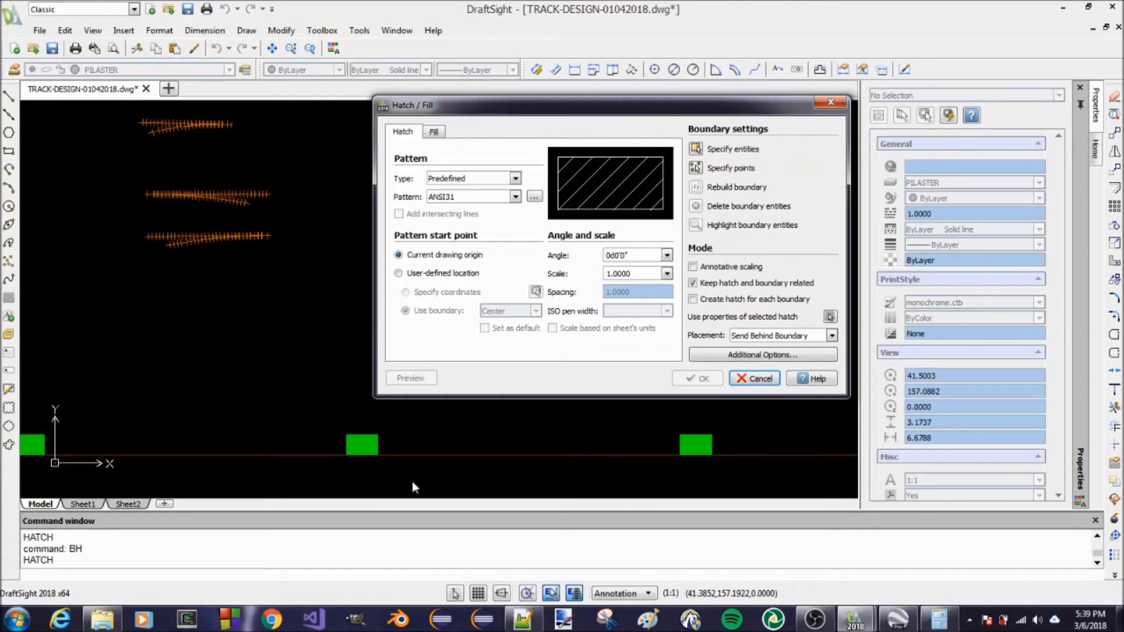
left_click(534, 198)
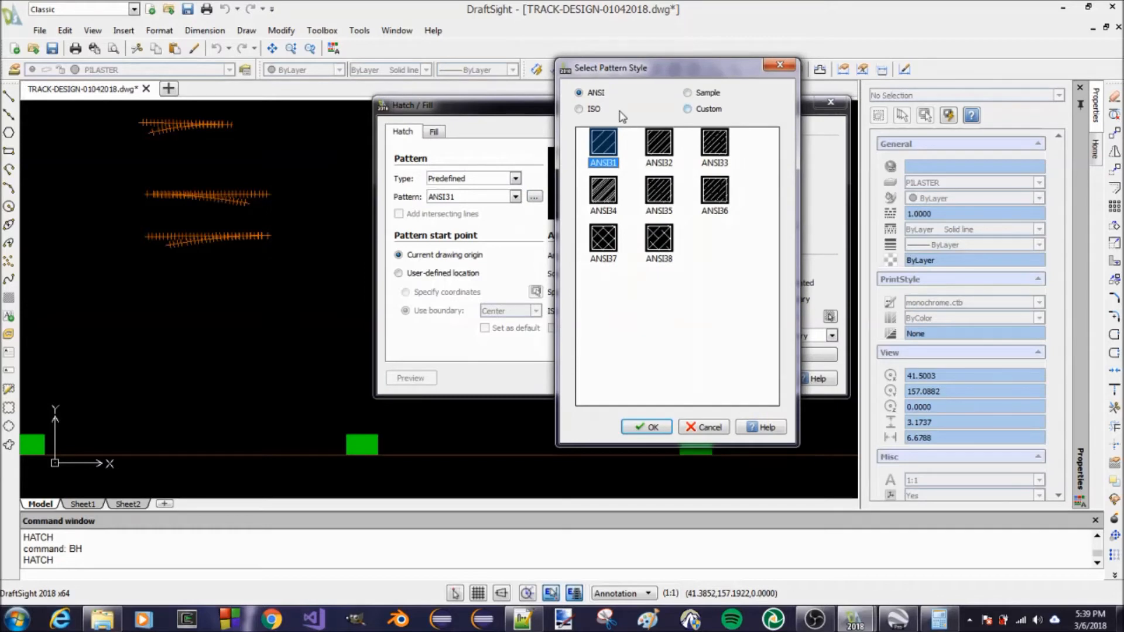
left_click(706, 111)
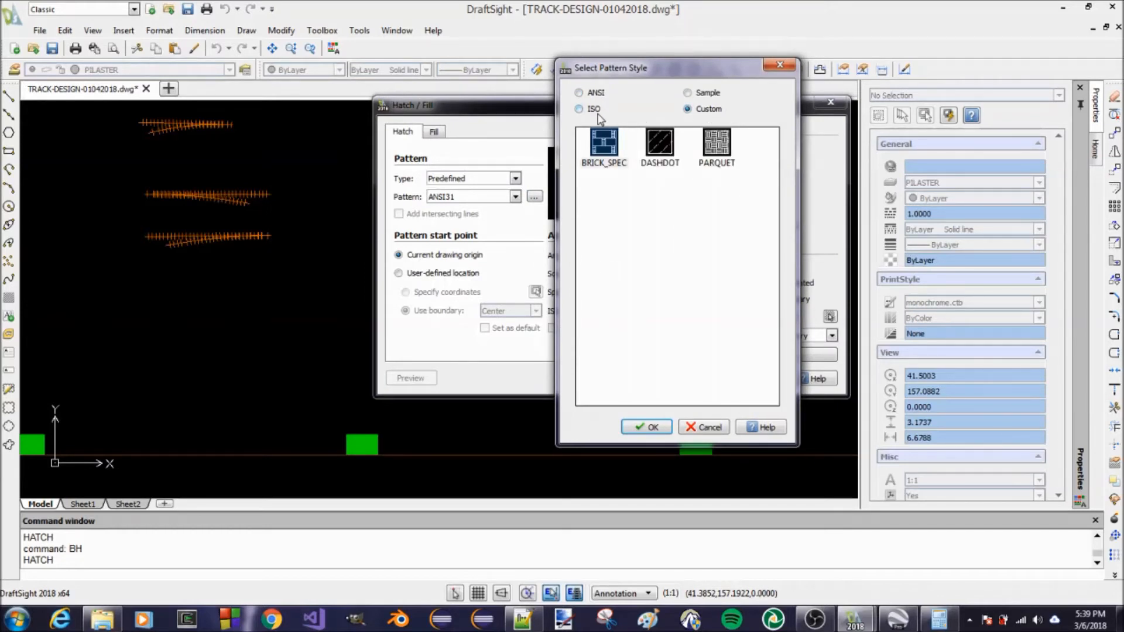
left_click(711, 94)
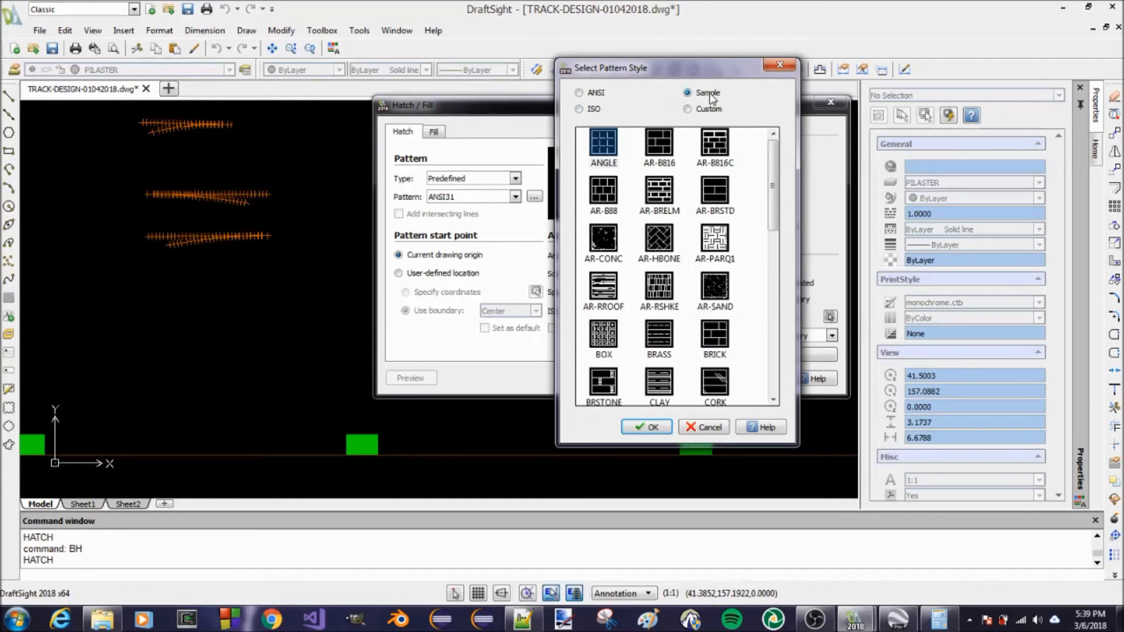
scroll(773, 170, "down", 4)
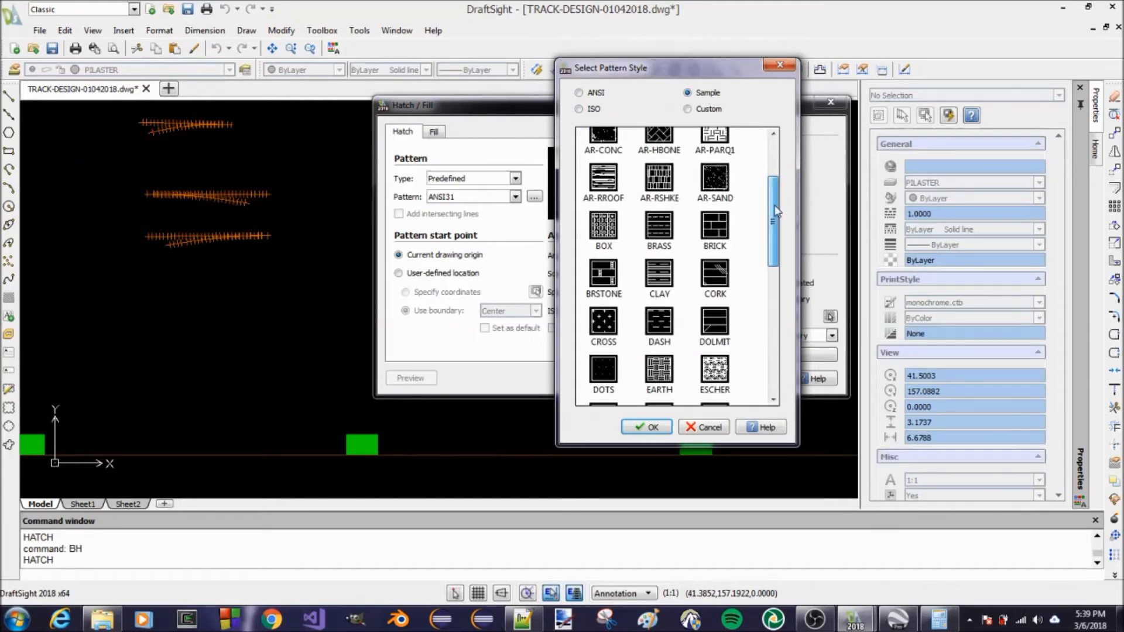
scroll(787, 178, "down", 5)
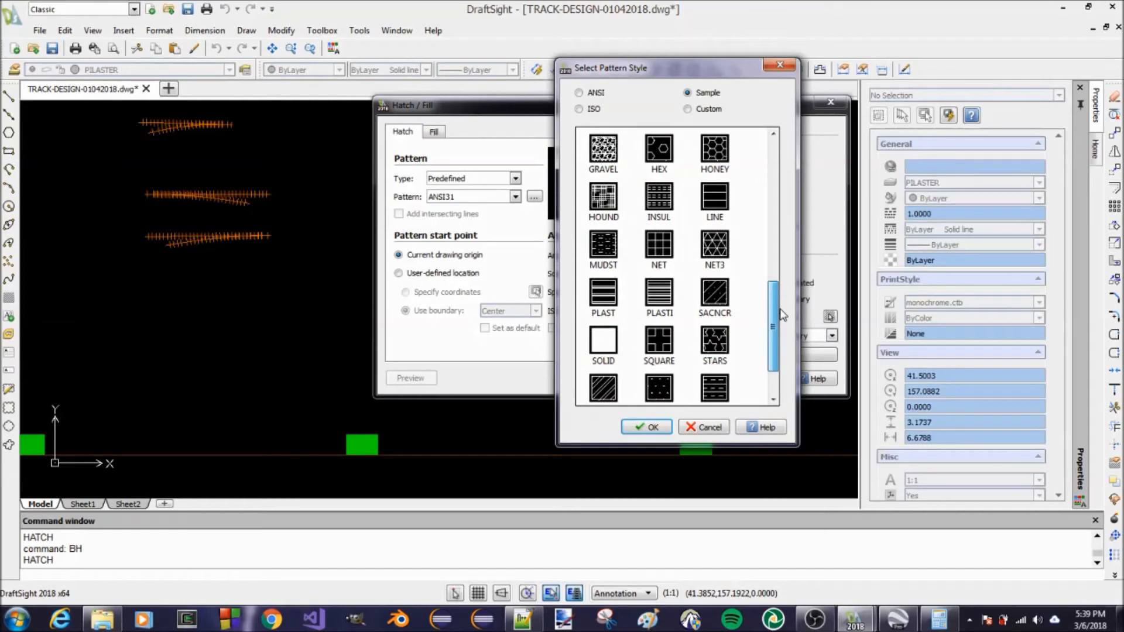
left_click(648, 426)
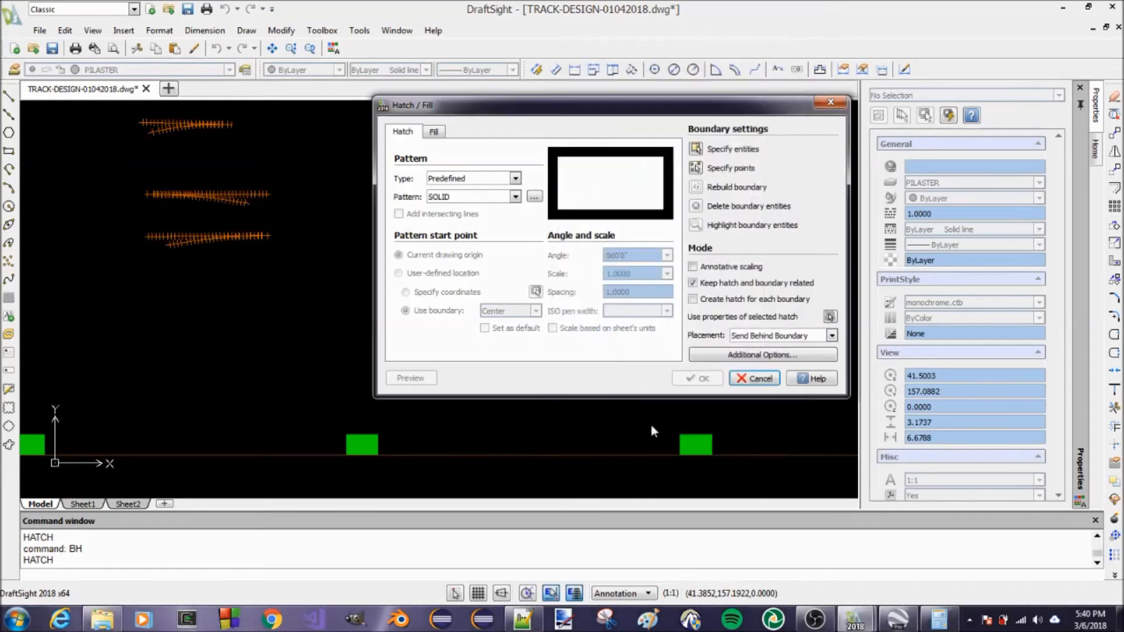
Apply the solid hatch to the small pilaster square by specifying it as the boundary entity, and save the drawing
left_click(696, 149)
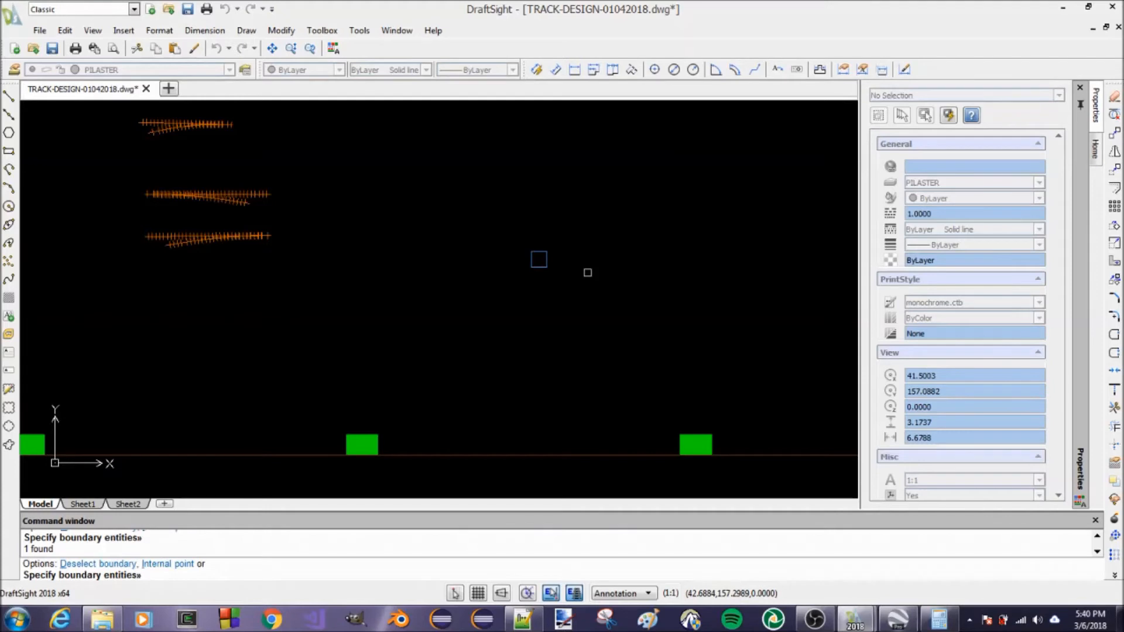
key("Return")
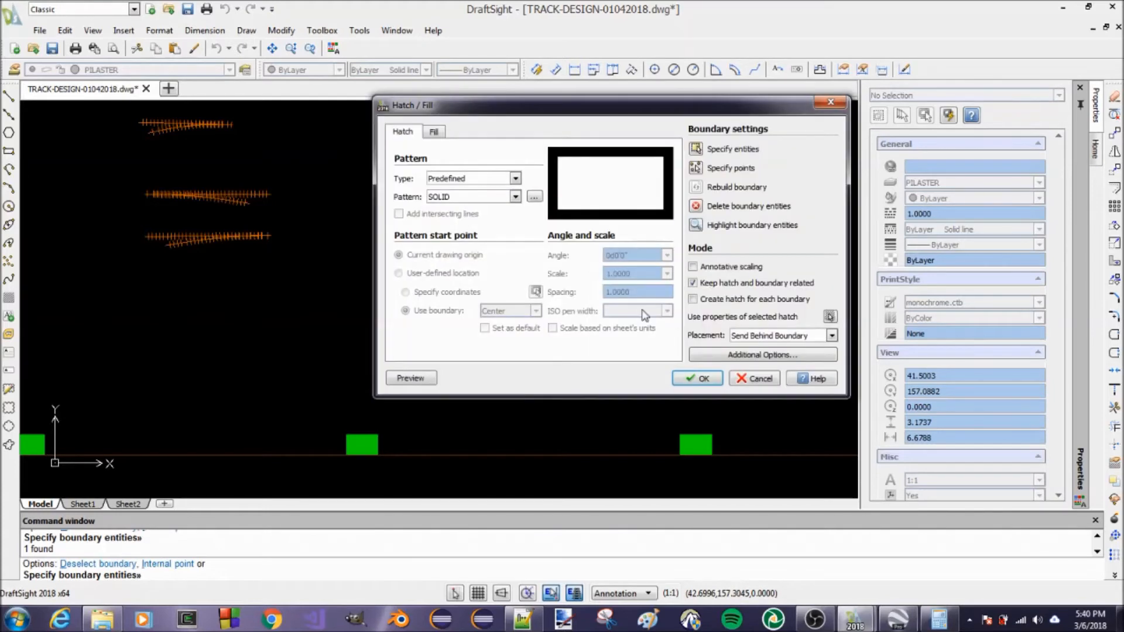
left_click(696, 379)
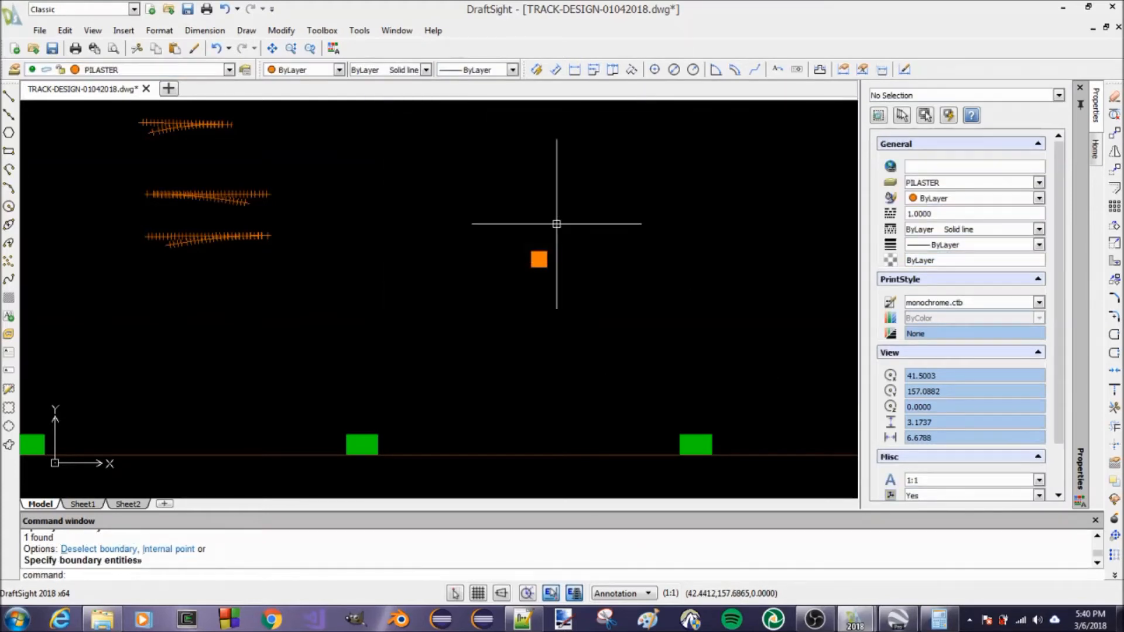
scroll(548, 267, "down", 2)
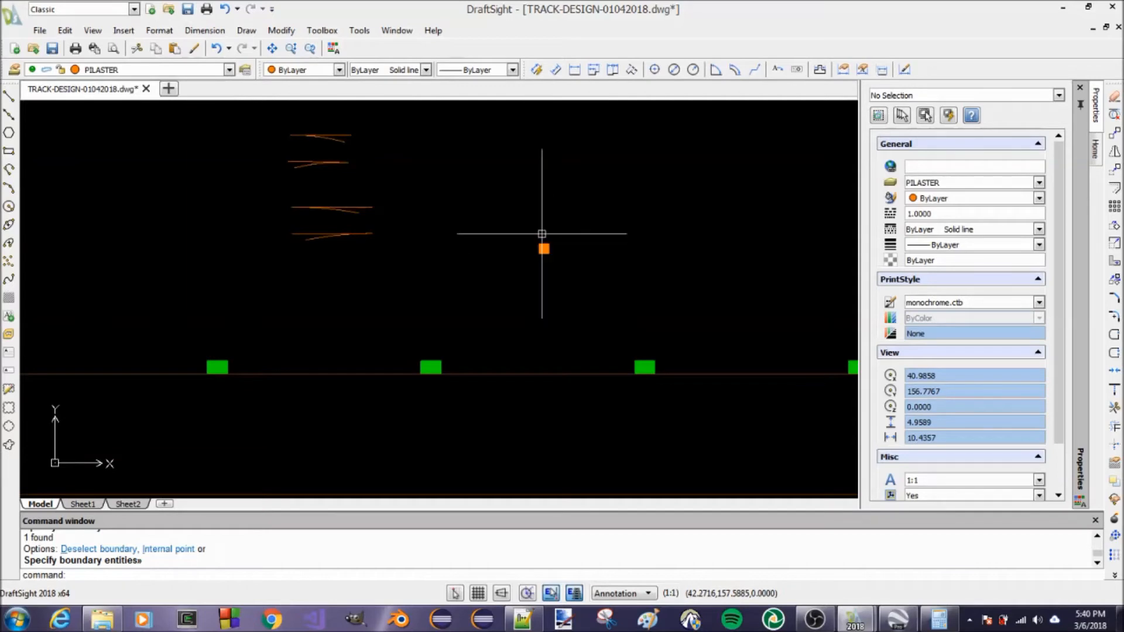
key("ctrl+s")
Move the small solid pilaster from its top-edge midpoint to the bottom midpoint of the upper wall's rightmost green block
key("Escape")
key("Escape")
key("Return")
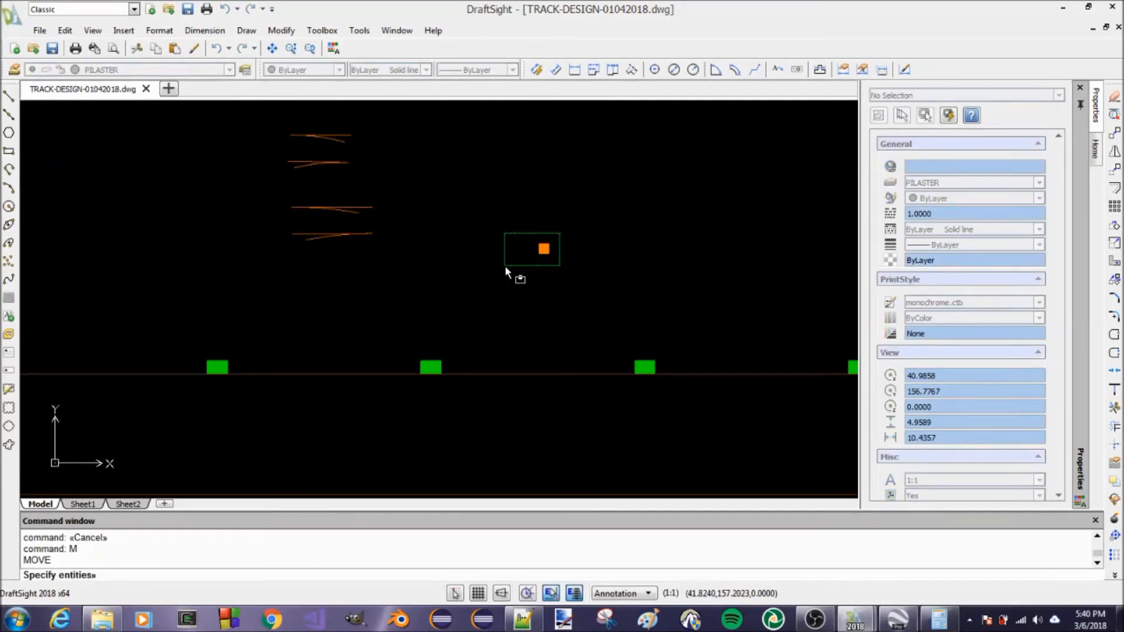
key("Return")
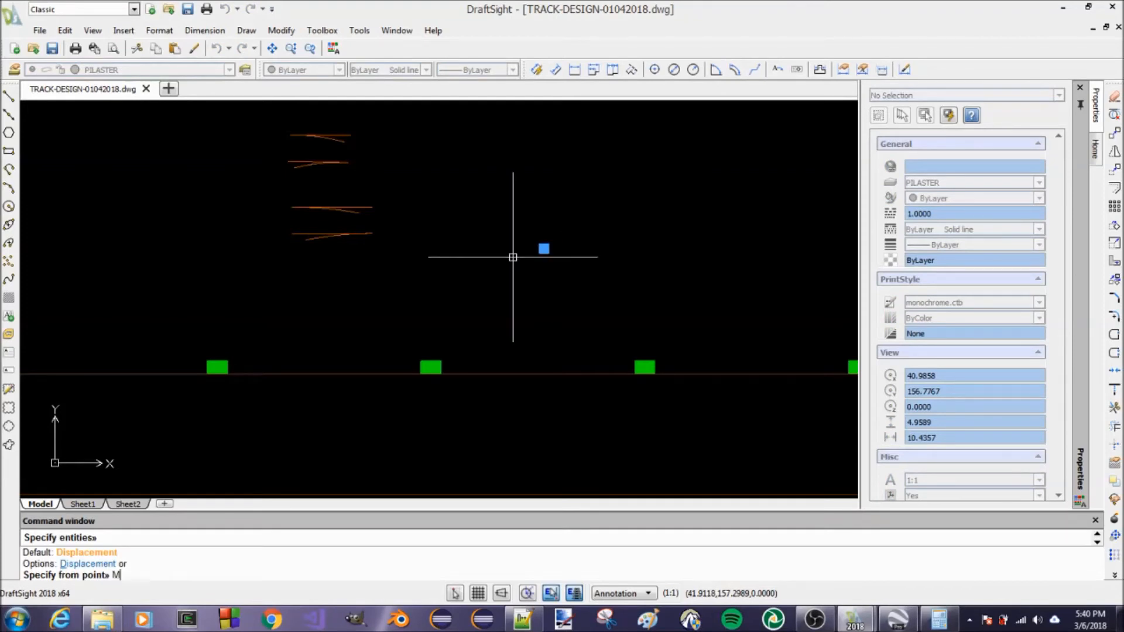
type("MID")
key("Return")
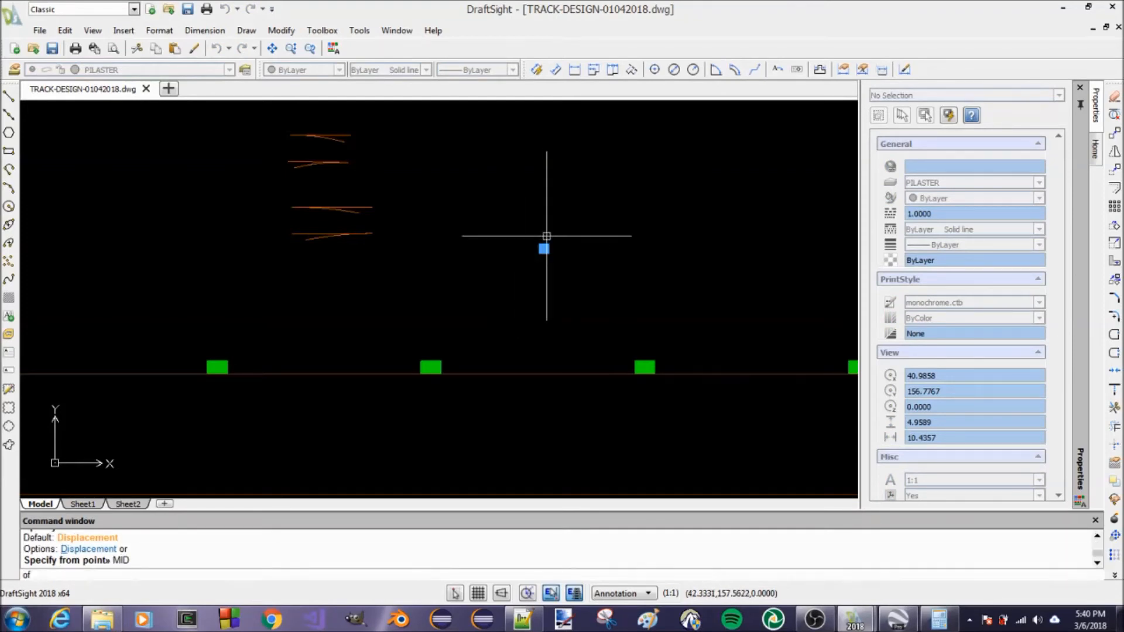
left_click(547, 248)
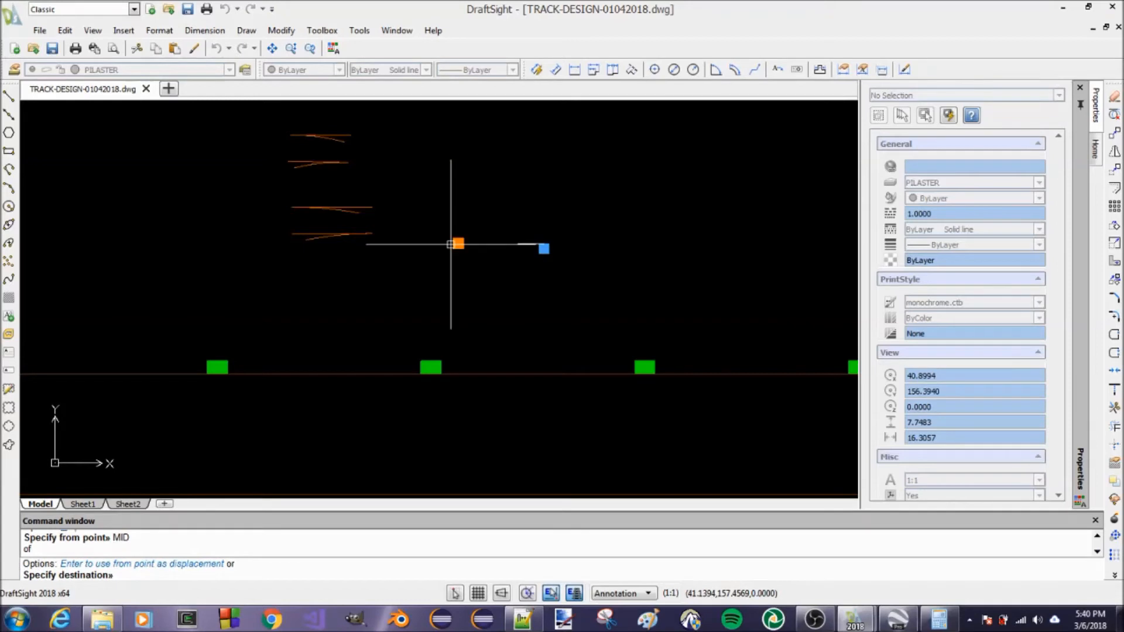
scroll(451, 244, "down", 2)
scroll(682, 354, "up", 3)
scroll(661, 319, "up", 1)
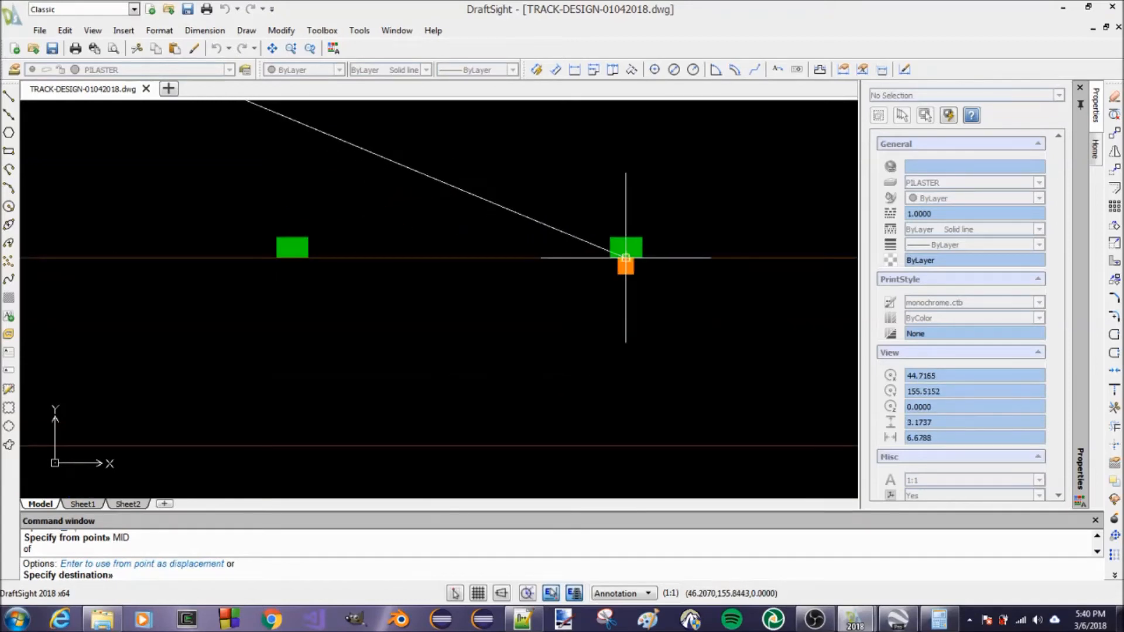
left_click(625, 256)
scroll(645, 318, "down", 3)
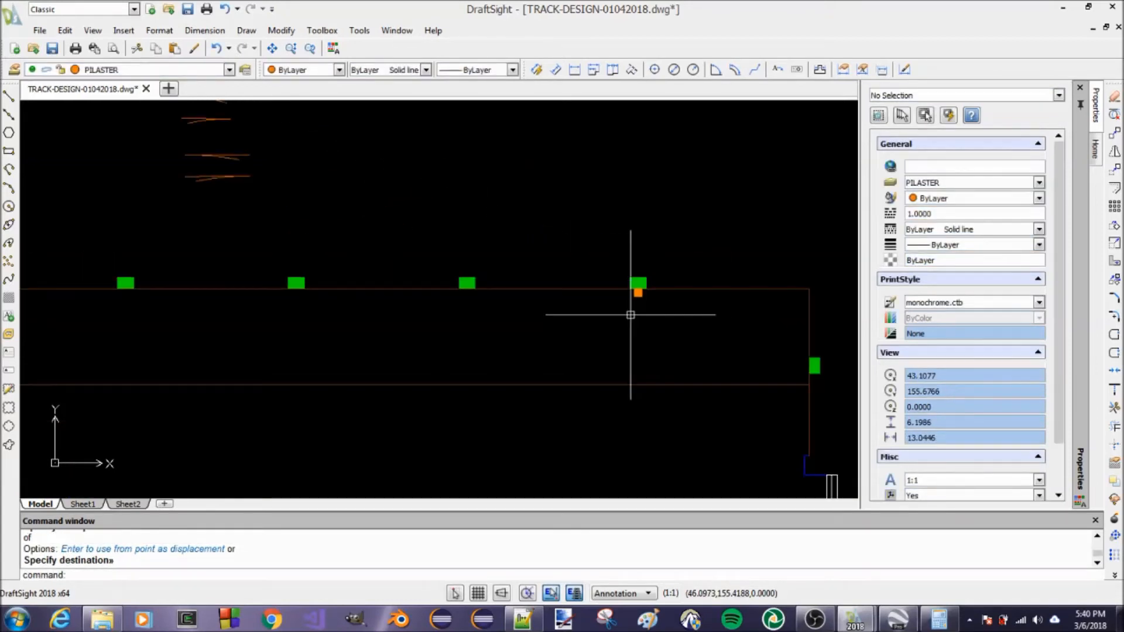
scroll(641, 324, "up", 3)
type("CO")
key("Return")
key("Return")
key("Escape")
key("Escape")
Copy the small pilaster from its top-edge midpoint to the bottom midpoint of the second green block from the right on the upper wall
type("C")
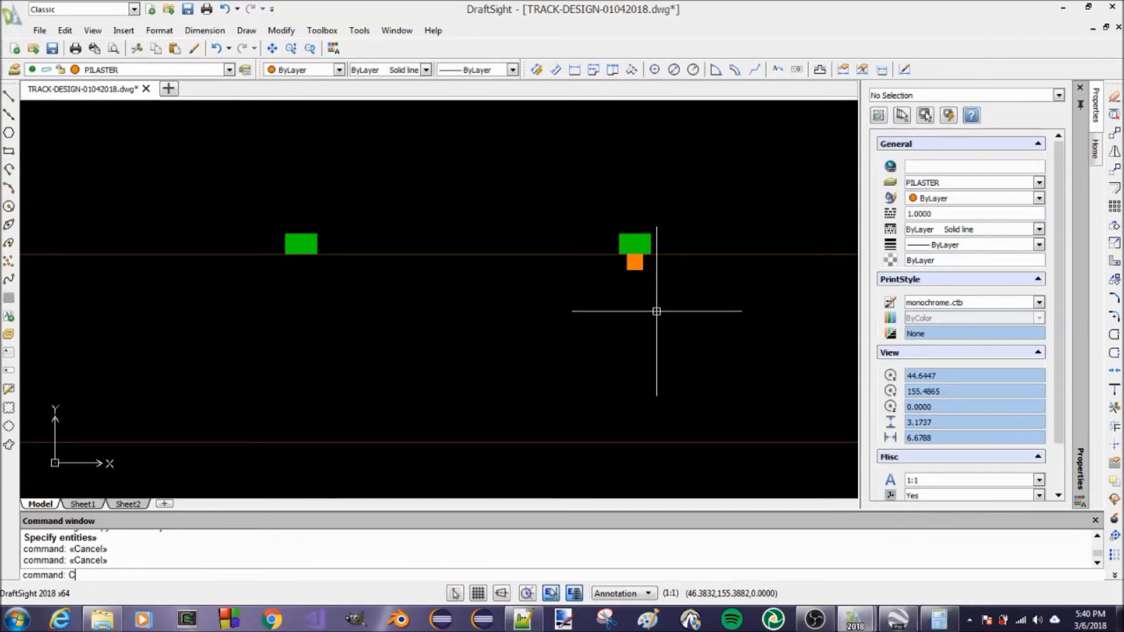
type("O")
key("Return")
left_click(678, 311)
left_click(598, 264)
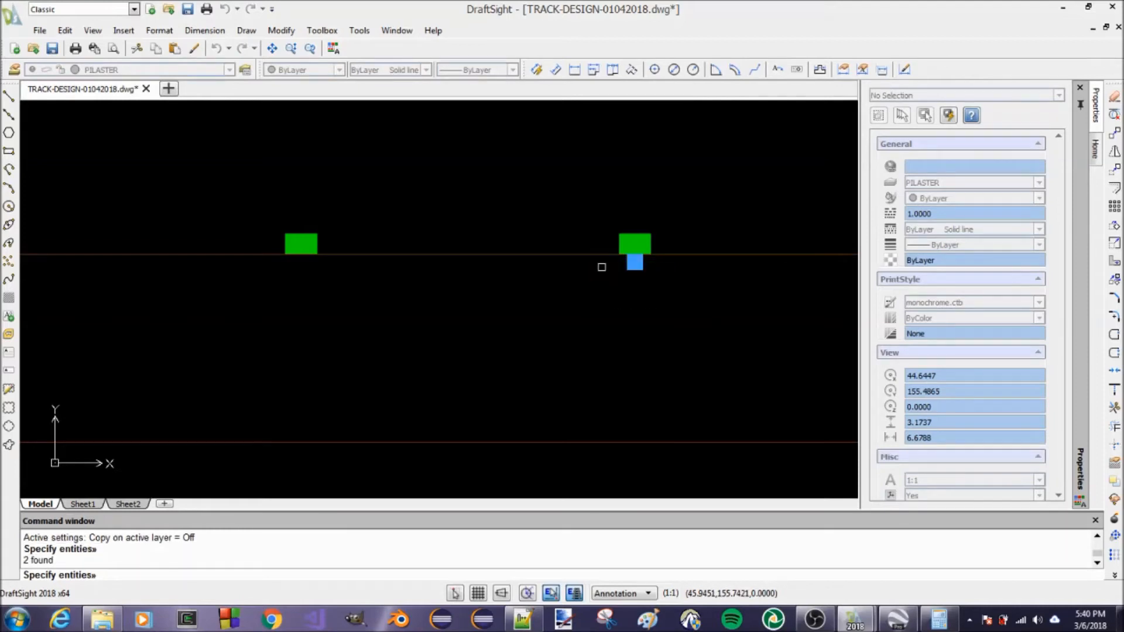
key("Return")
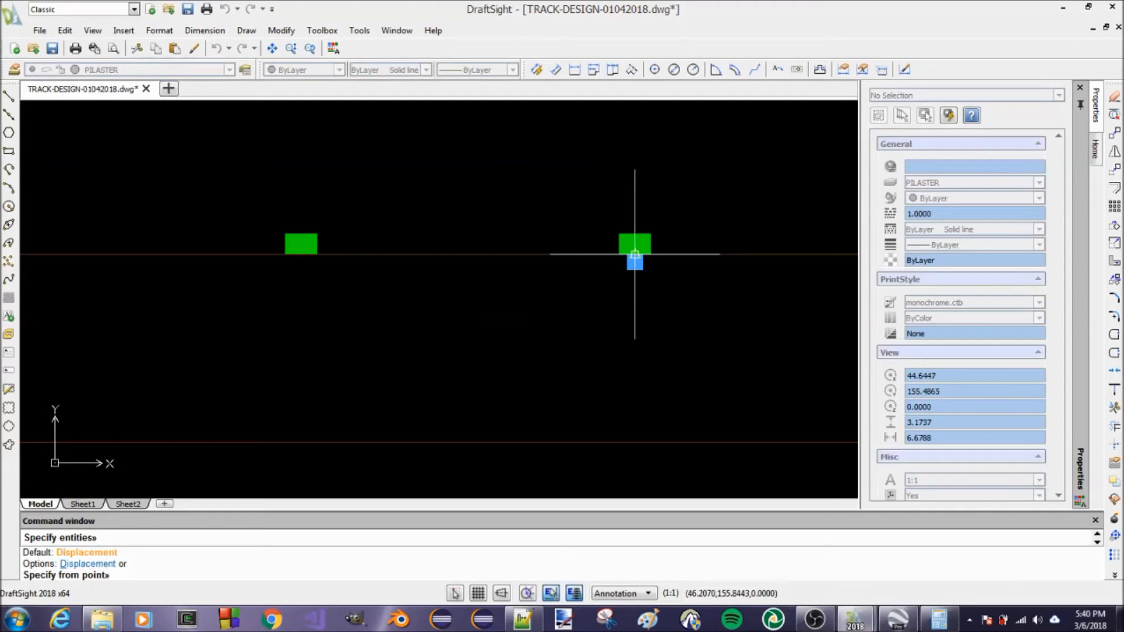
left_click(627, 254)
left_click(293, 254)
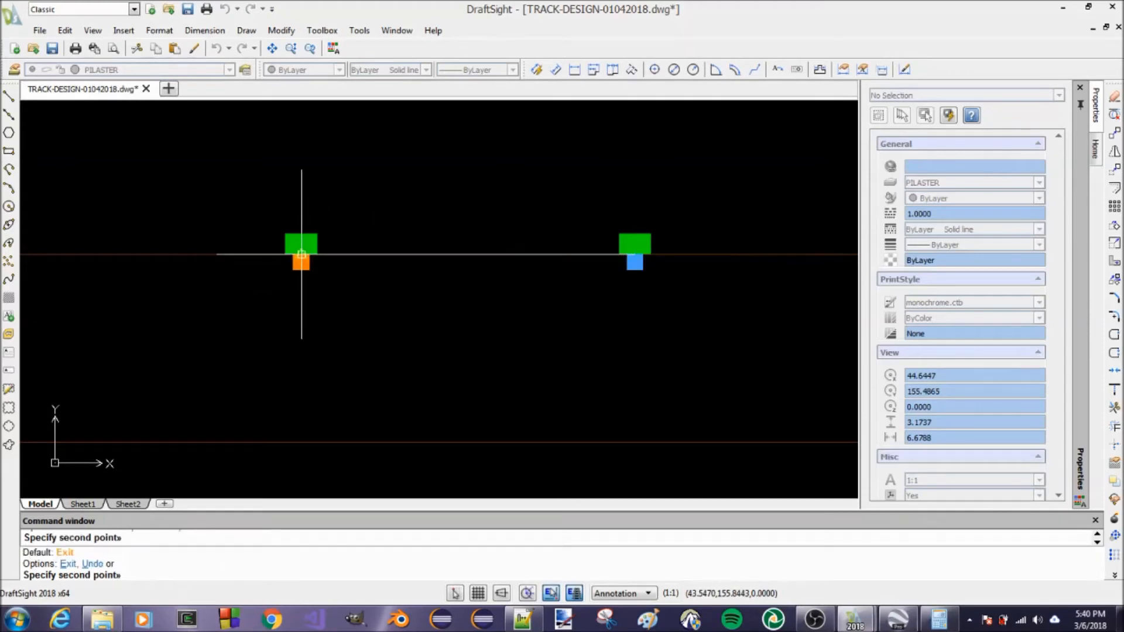
Place copies of the pilaster under the four remaining green blocks along the upper wall and end the copying
scroll(514, 306, "down", 3)
scroll(269, 281, "up", 3)
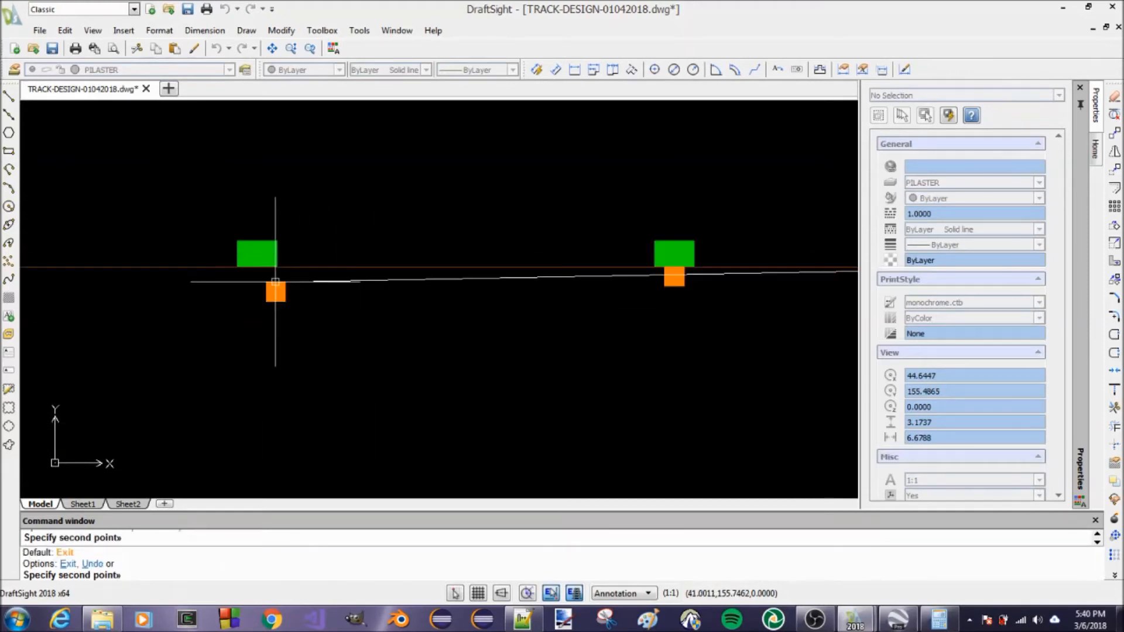
scroll(456, 321, "down", 3)
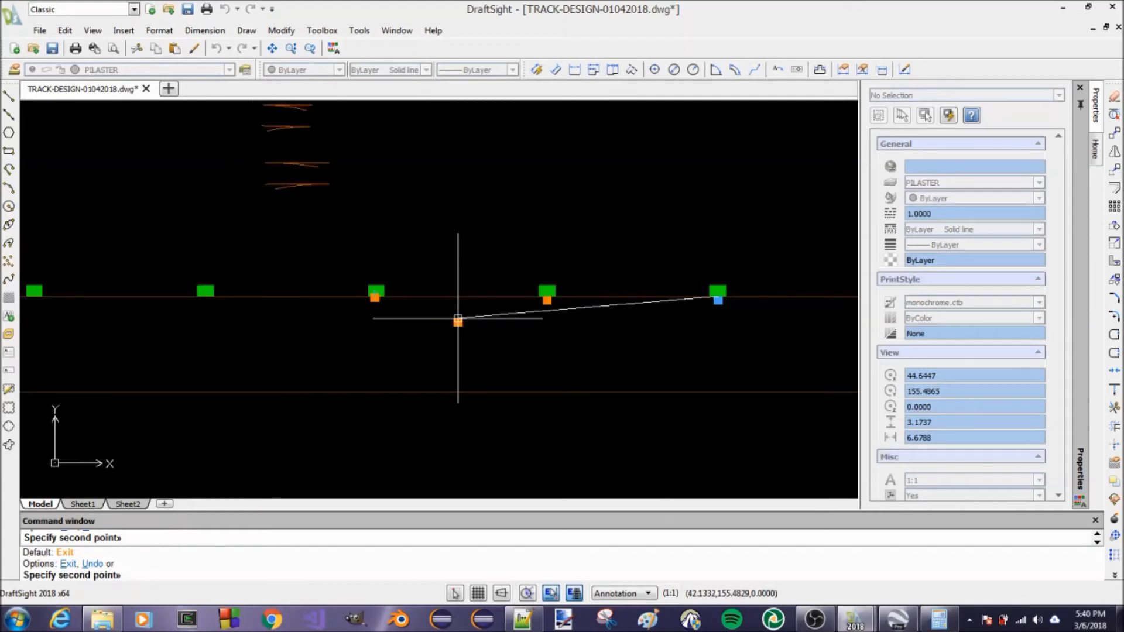
scroll(201, 302, "up", 3)
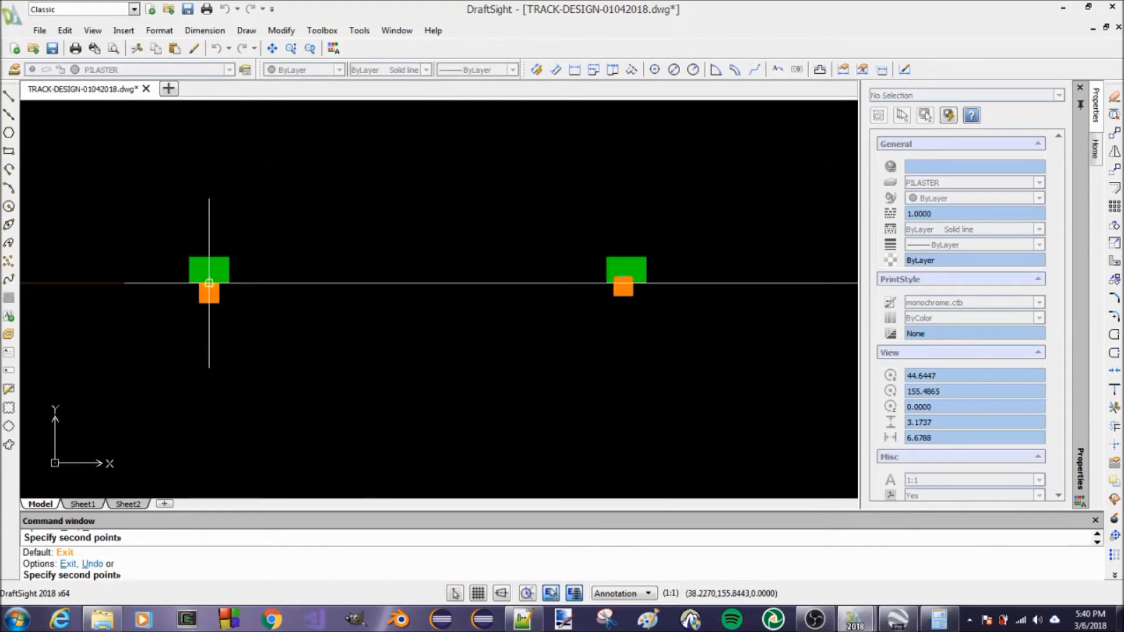
scroll(436, 328, "down", 3)
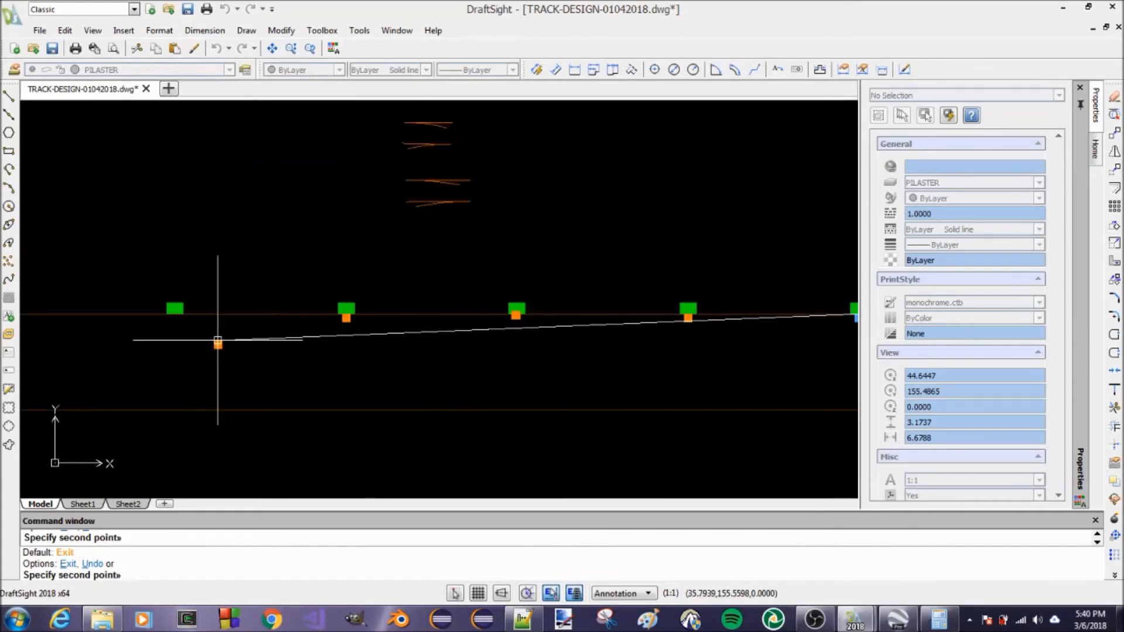
scroll(176, 321, "up", 3)
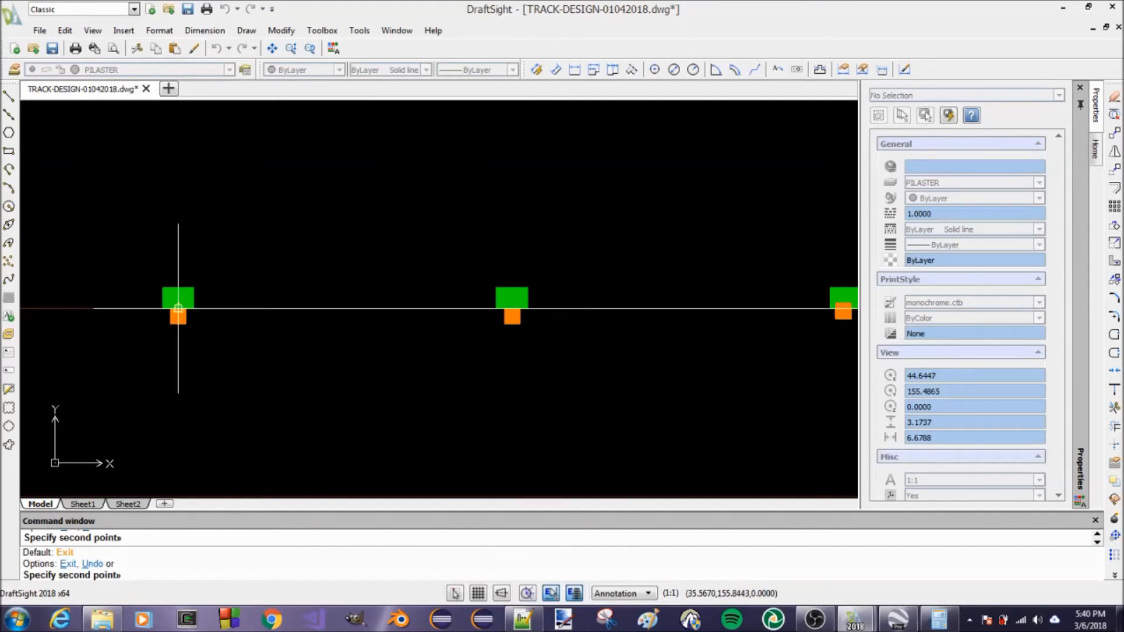
scroll(234, 340, "down", 3)
scroll(609, 355, "down", 1)
scroll(258, 344, "up", 5)
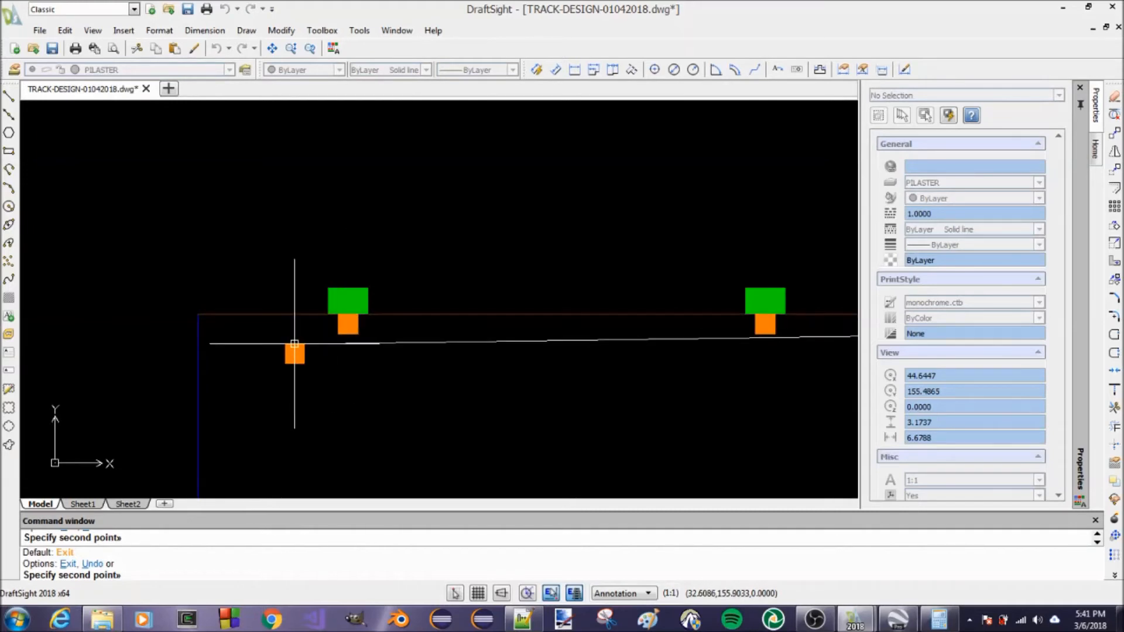
scroll(372, 243, "down", 4)
scroll(679, 310, "up", 5)
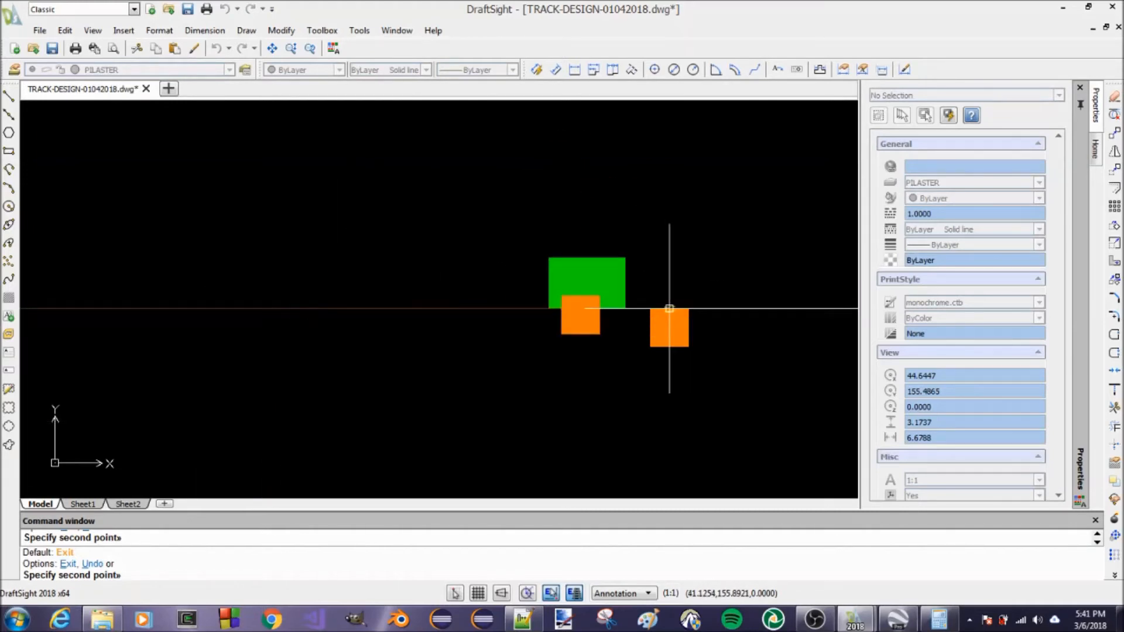
key("Escape")
key("Escape")
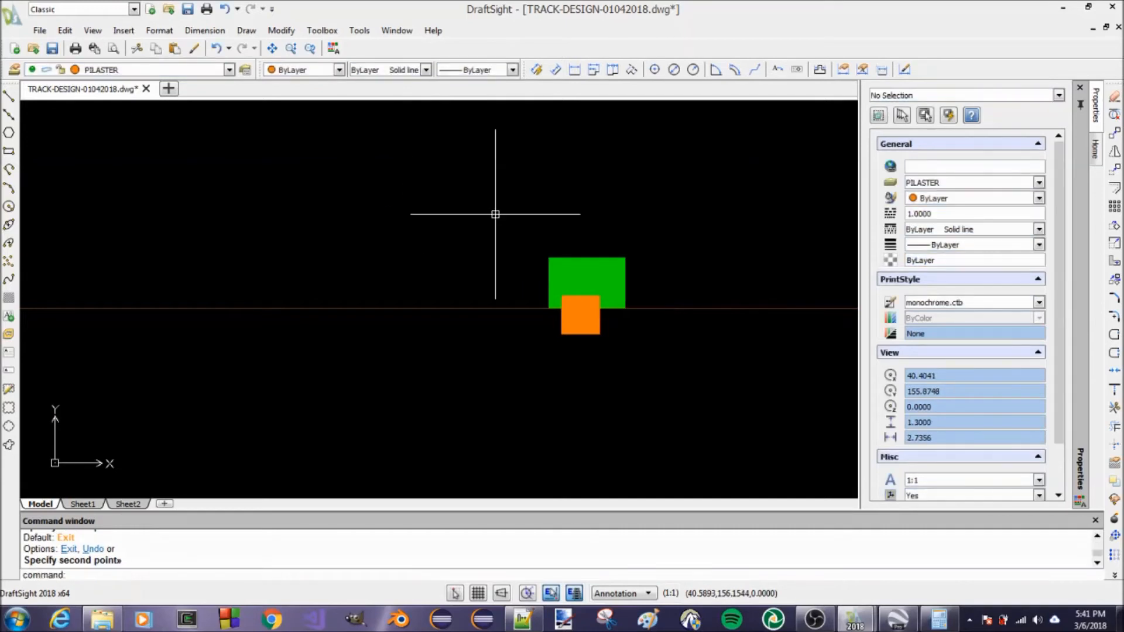
Move the misaligned pilaster copy by its top-edge midpoint to the bottom midpoint of the third green block from the right
type("M")
key("Return")
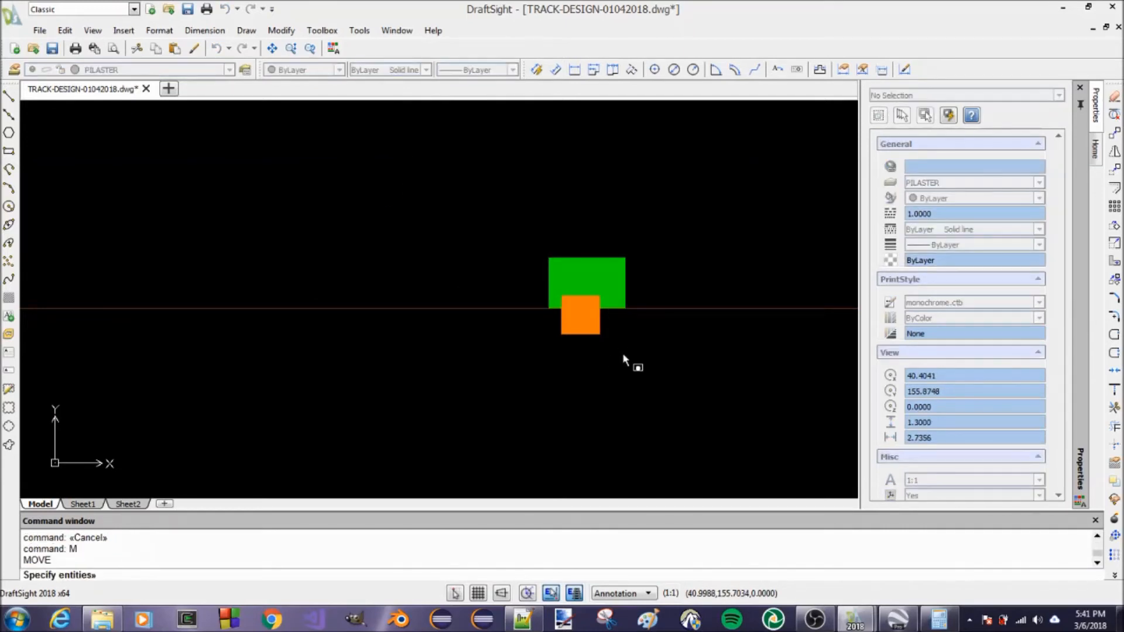
left_click(550, 321)
key("Return")
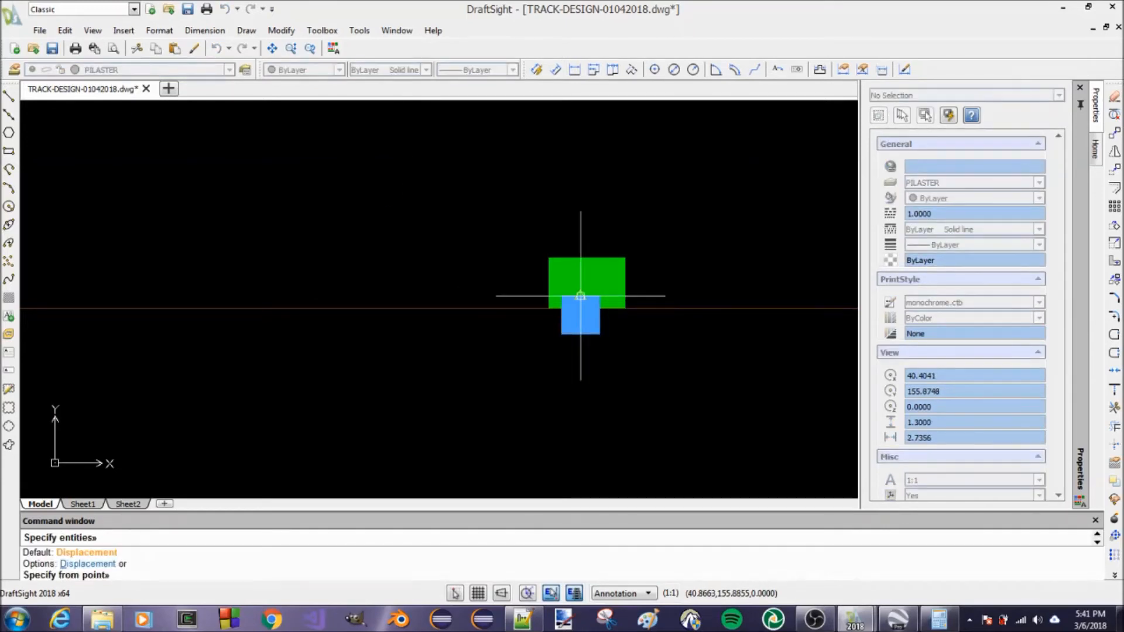
left_click(578, 296)
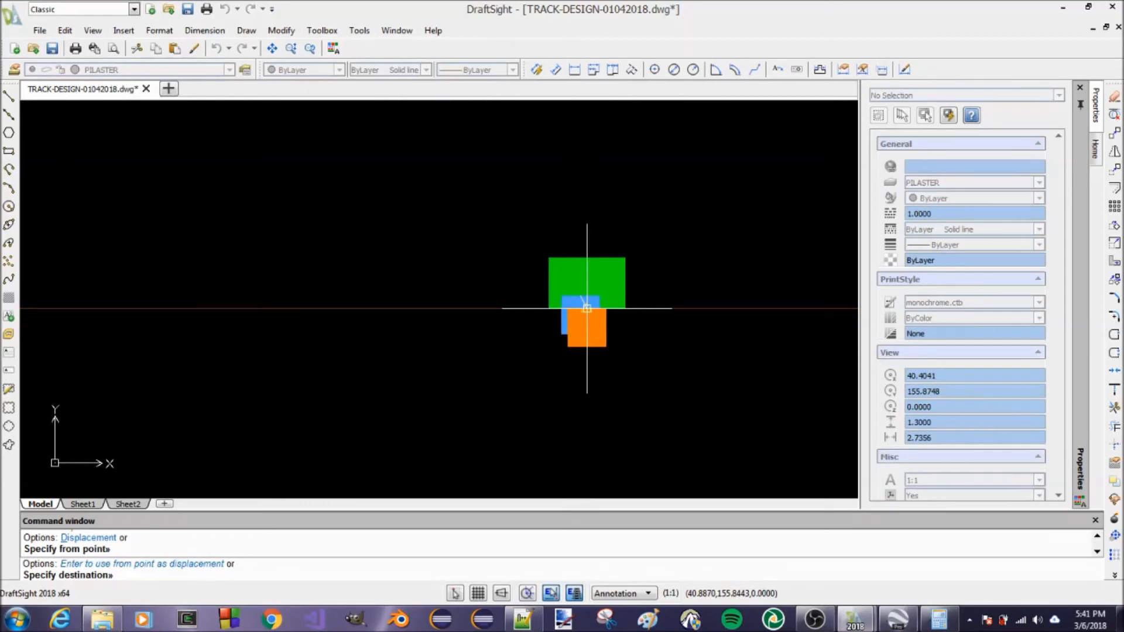
left_click(586, 308)
scroll(492, 275, "down", 10)
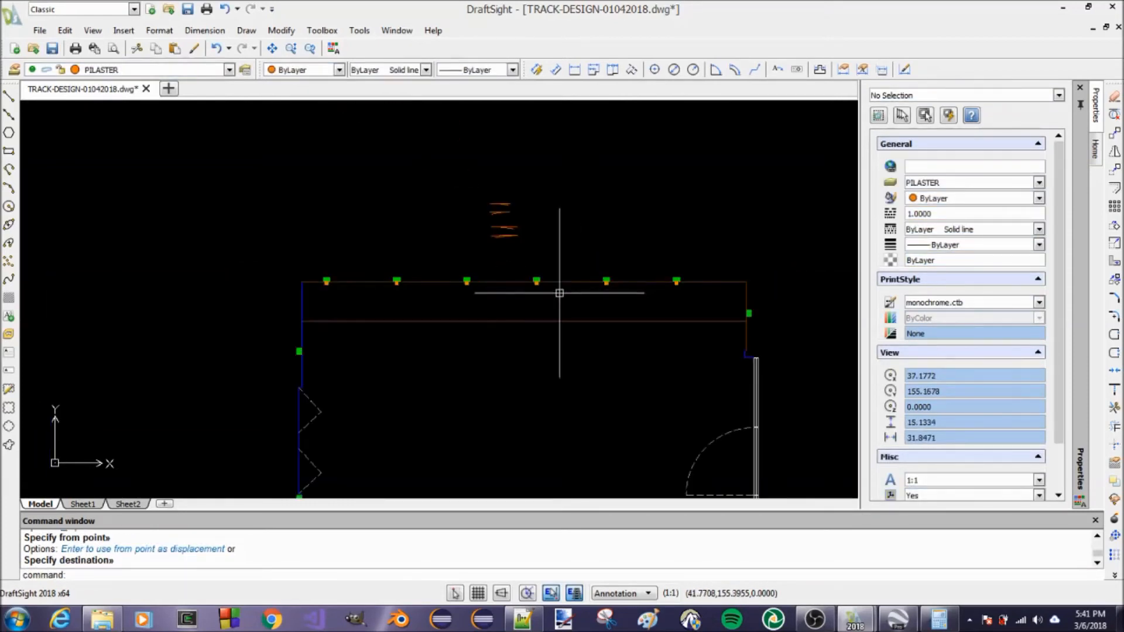
Copy an upper-wall pilaster from its right-edge midpoint to the inner-edge midpoint of the green block on the right wall
type("CO")
key("Return")
scroll(586, 284, "up", 6)
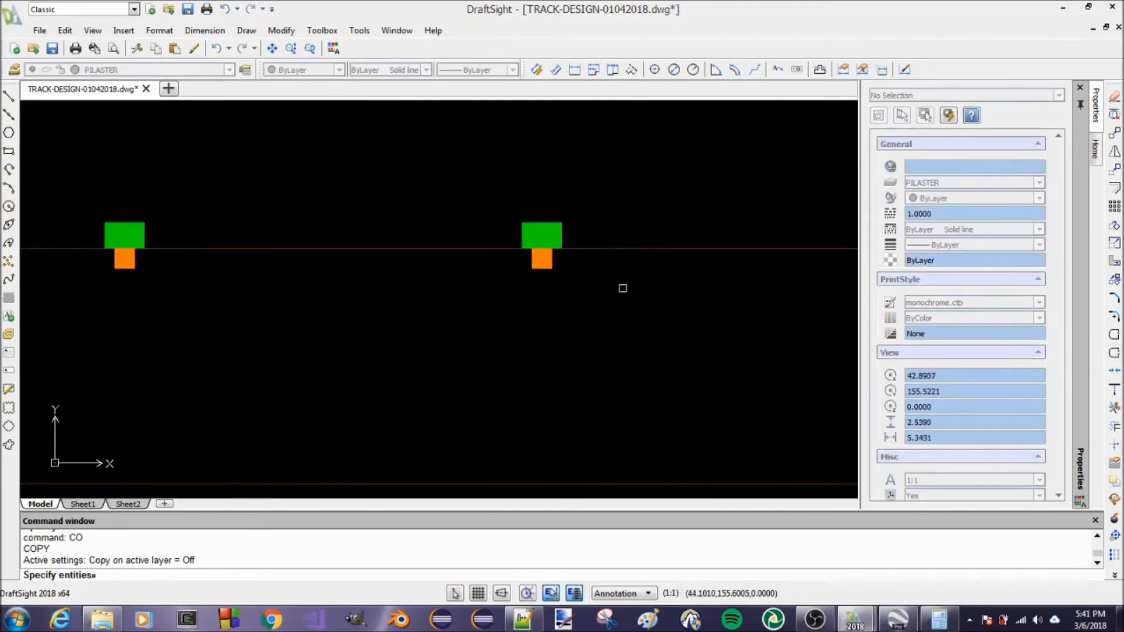
left_click(465, 252)
key("Return")
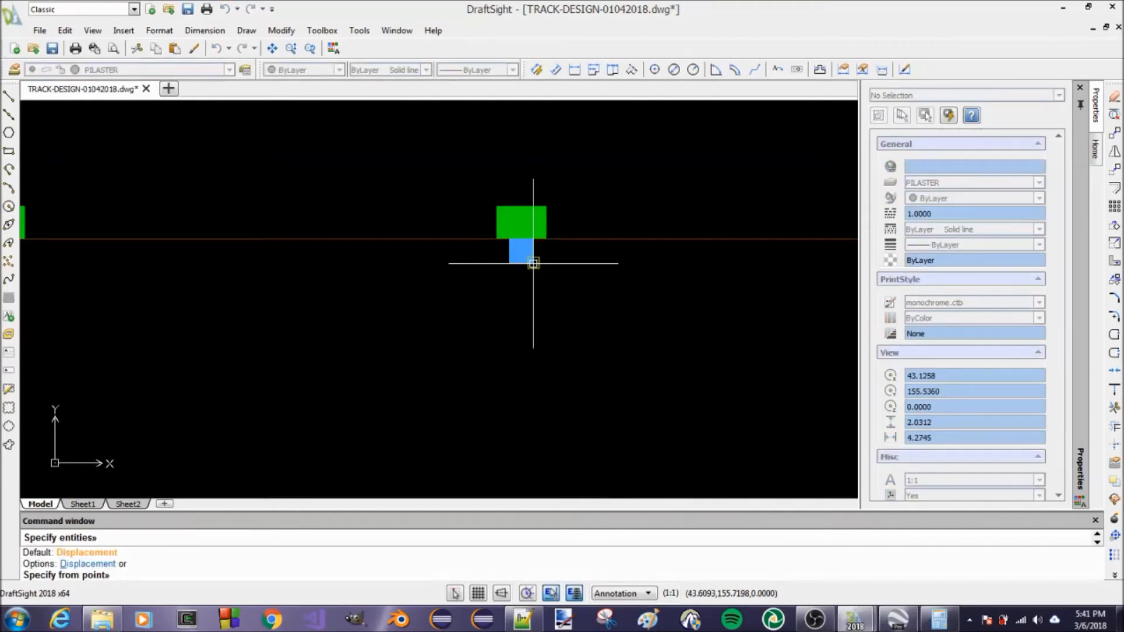
left_click(533, 251)
scroll(459, 251, "down", 5)
scroll(524, 284, "down", 3)
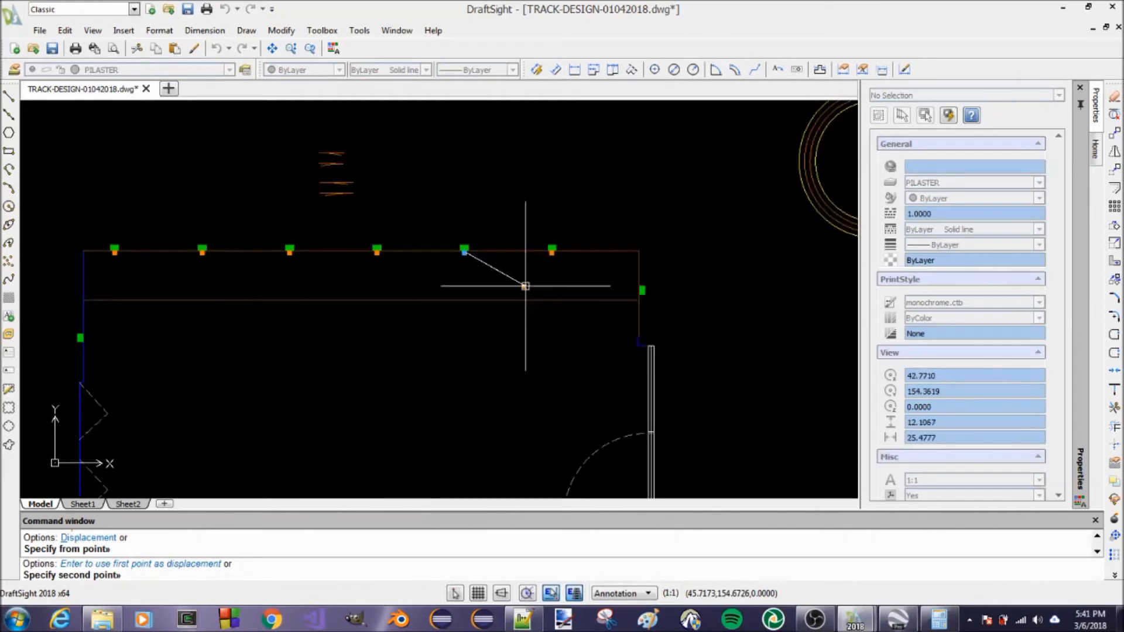
scroll(640, 304, "up", 5)
scroll(668, 258, "up", 2)
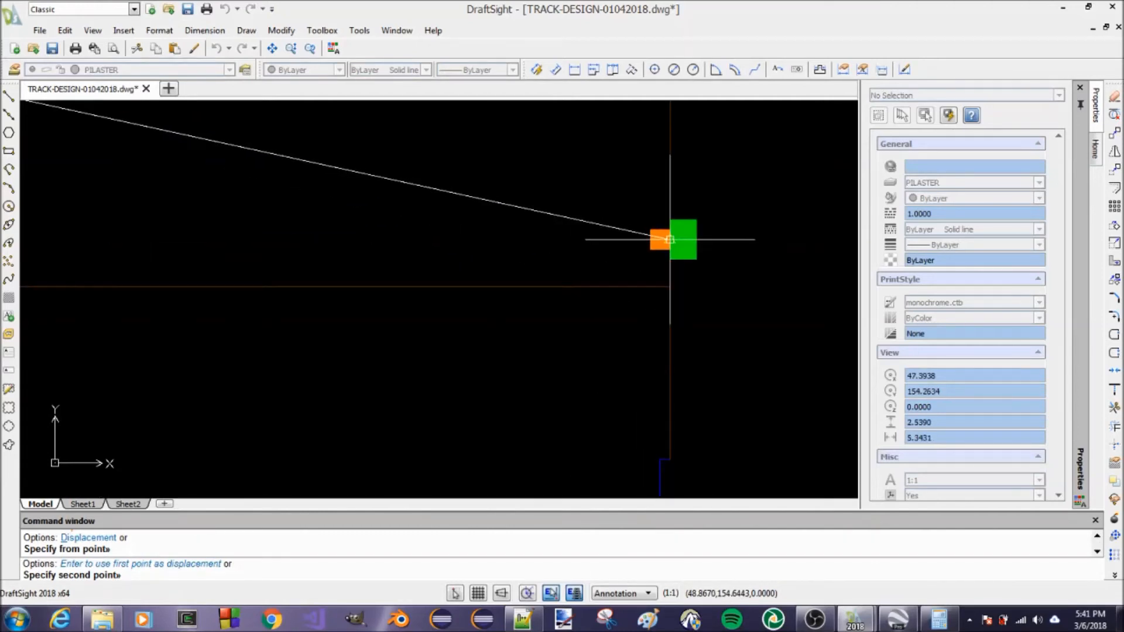
left_click(673, 240)
scroll(527, 205, "down", 3)
scroll(583, 200, "down", 4)
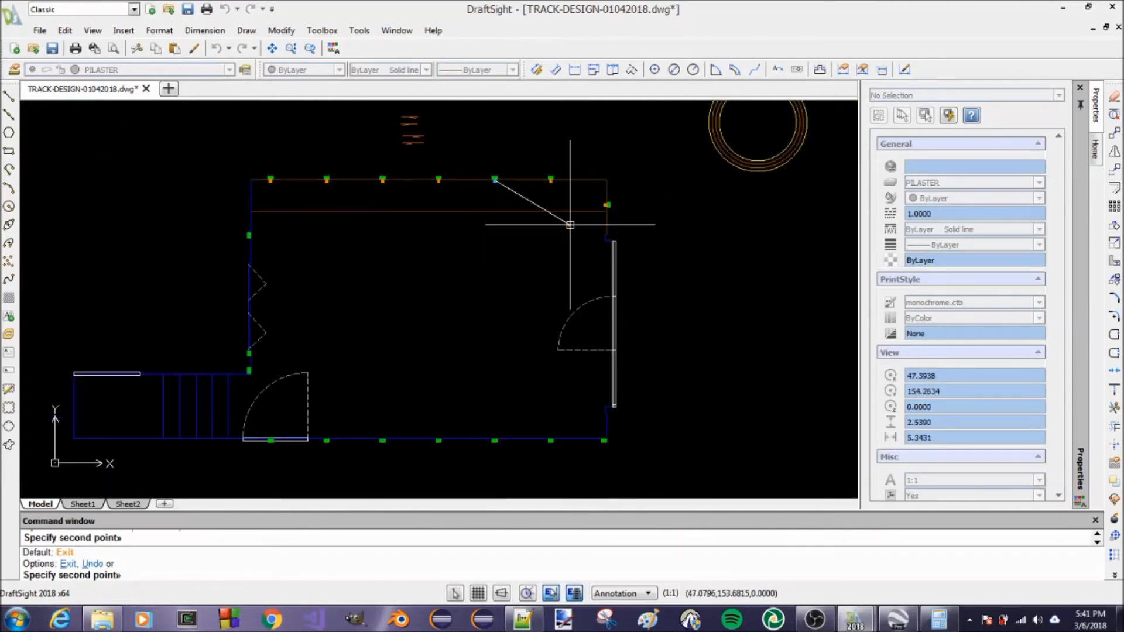
key("Return")
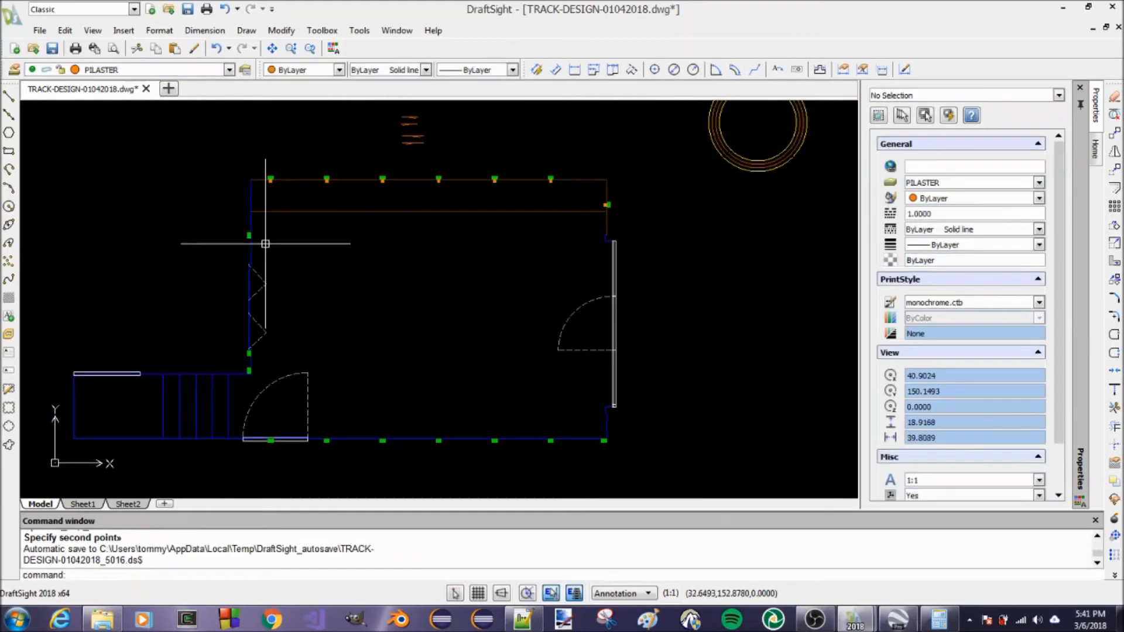
Copy the leftmost upper-wall pilaster from its left-edge midpoint to the inner-edge midpoint of the left wall's upper green block
scroll(267, 205, "up", 4)
type("CO")
key("Return")
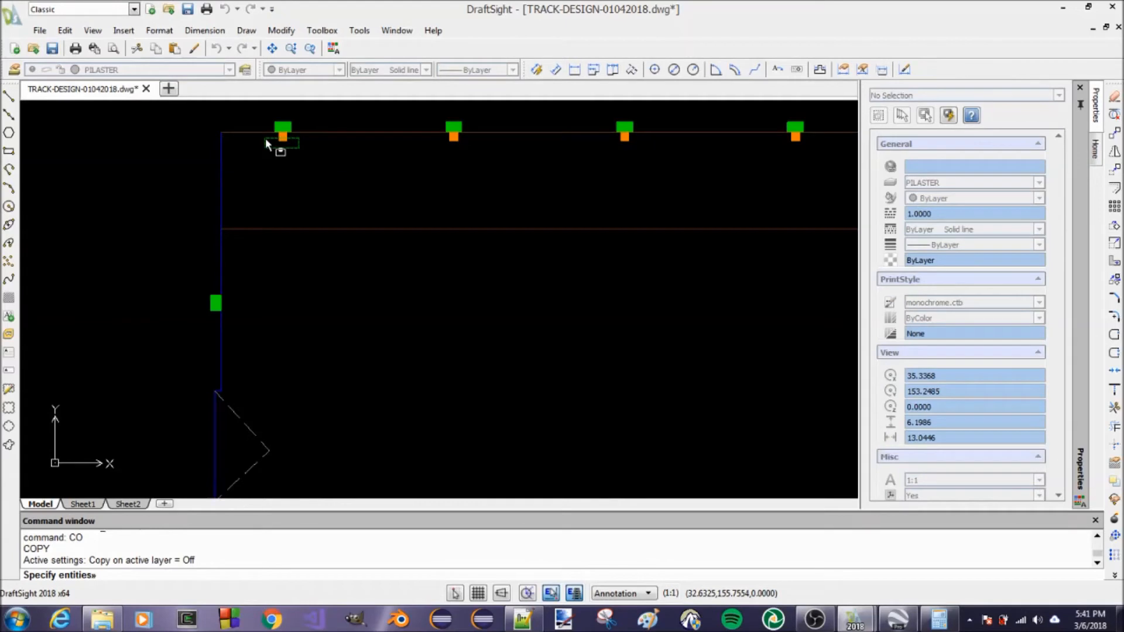
left_click(266, 142)
key("Return")
scroll(265, 138, "up", 3)
left_click(305, 135)
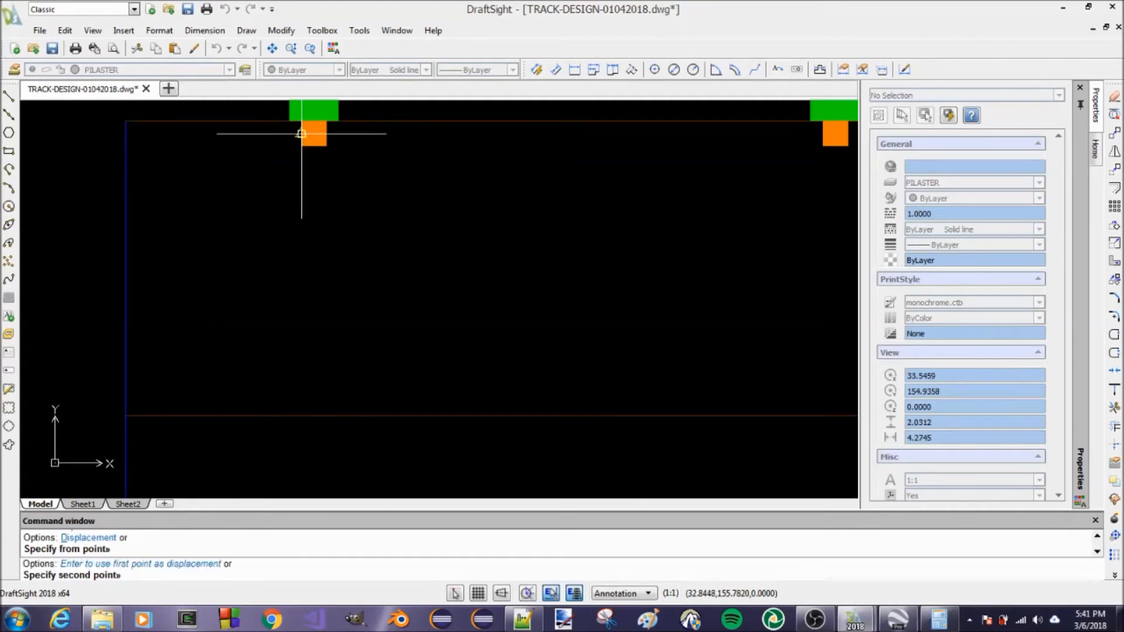
scroll(389, 169, "down", 3)
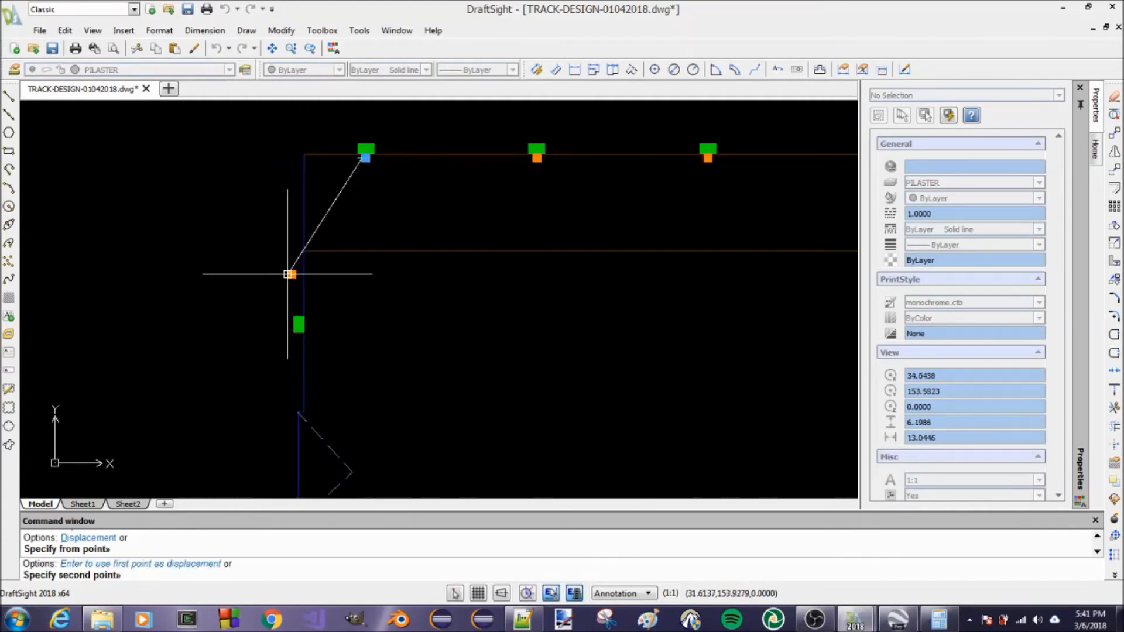
left_click(304, 324)
Place pilaster copies at the inner-edge midpoints of the two lower green blocks on the left wall
scroll(378, 245, "down", 2)
scroll(357, 363, "down", 2)
scroll(359, 366, "up", 6)
left_click(345, 317)
scroll(419, 289, "down", 1)
middle_click_drag(361, 463, 391, 386)
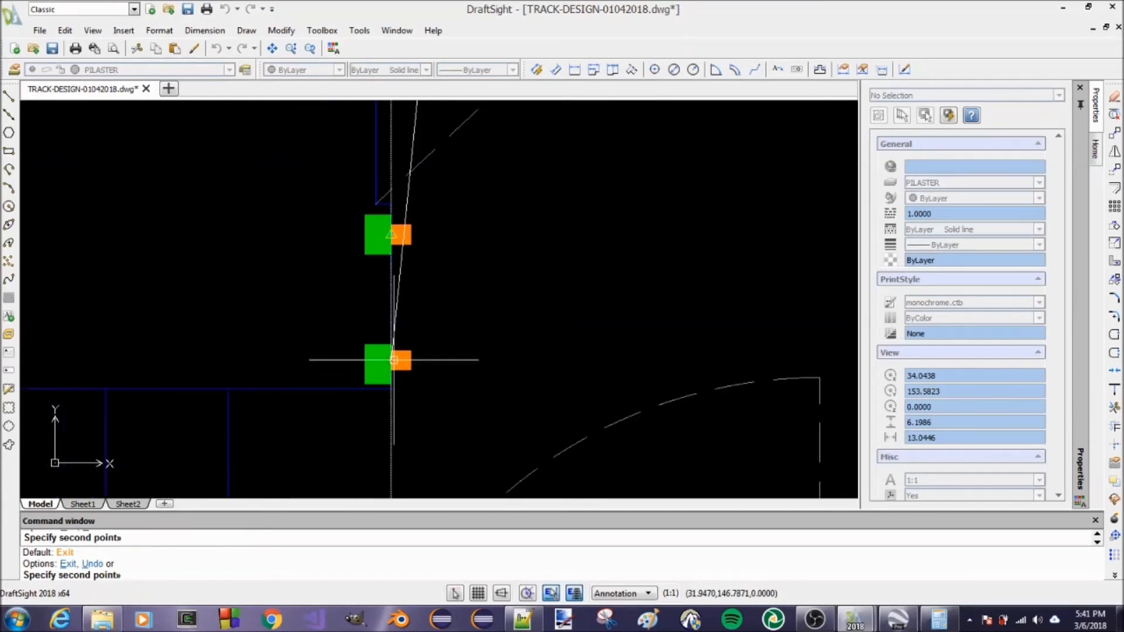
left_click(391, 368)
scroll(438, 251, "down", 7)
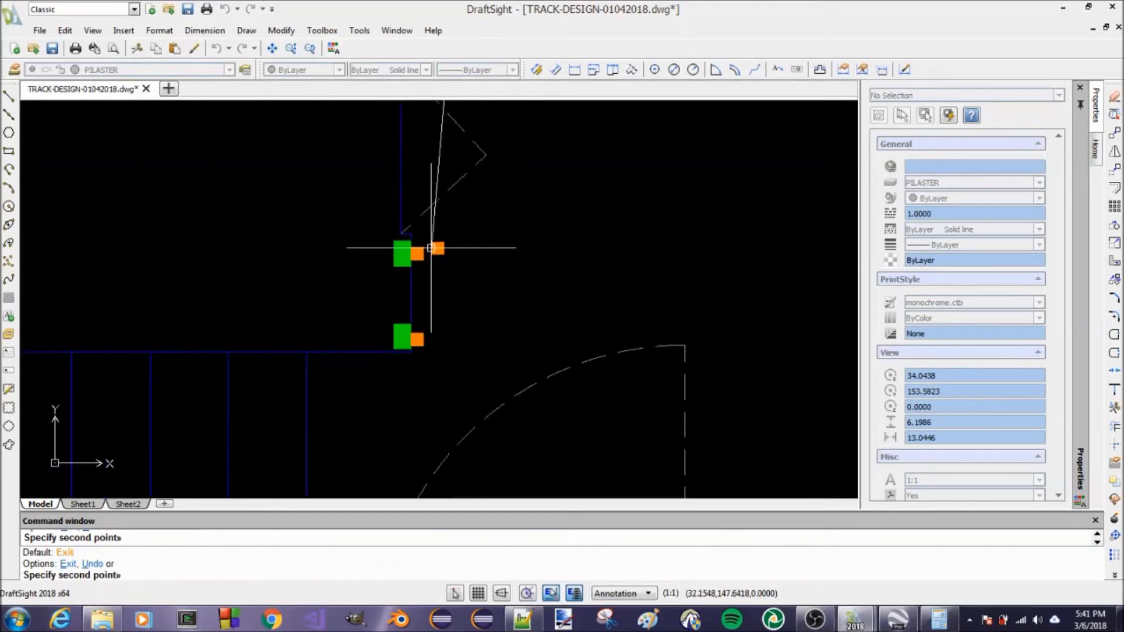
Place a spare pilaster copy in the open space inside the lower-left door's swing and end the copying
scroll(507, 358, "up", 5)
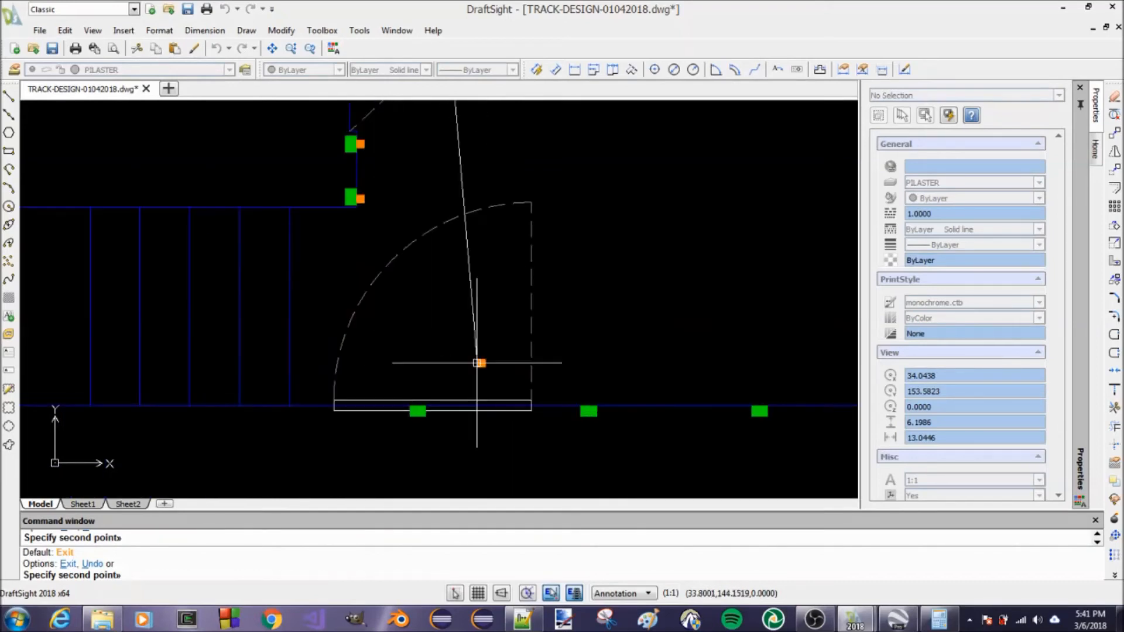
key("Escape")
key("Escape")
key("Escape")
scroll(413, 376, "up", 1)
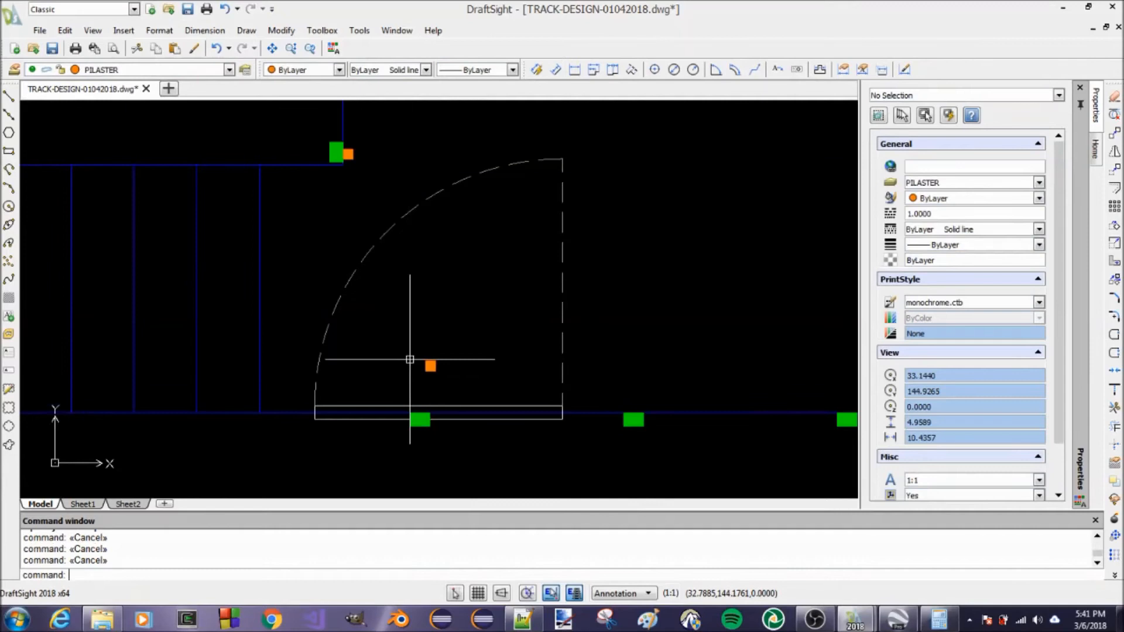
Copy the spare pilaster from its bottom-edge midpoint to the inner-edge midpoints of the first two lower-wall green blocks beyond the door
type("CO")
key("Return")
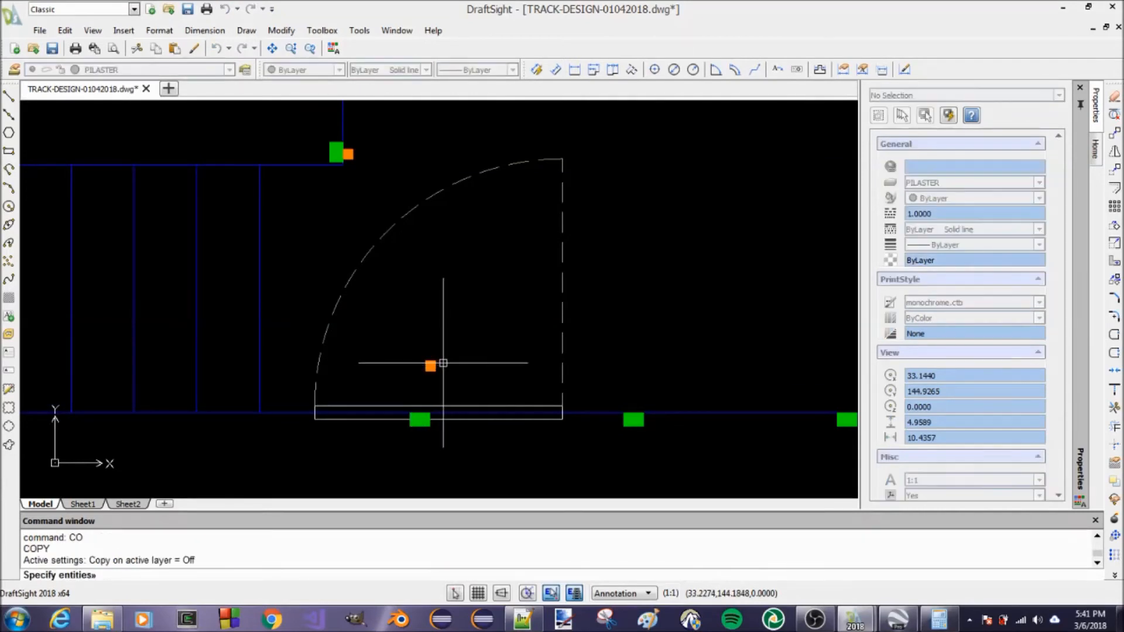
left_click(402, 381)
key("Return")
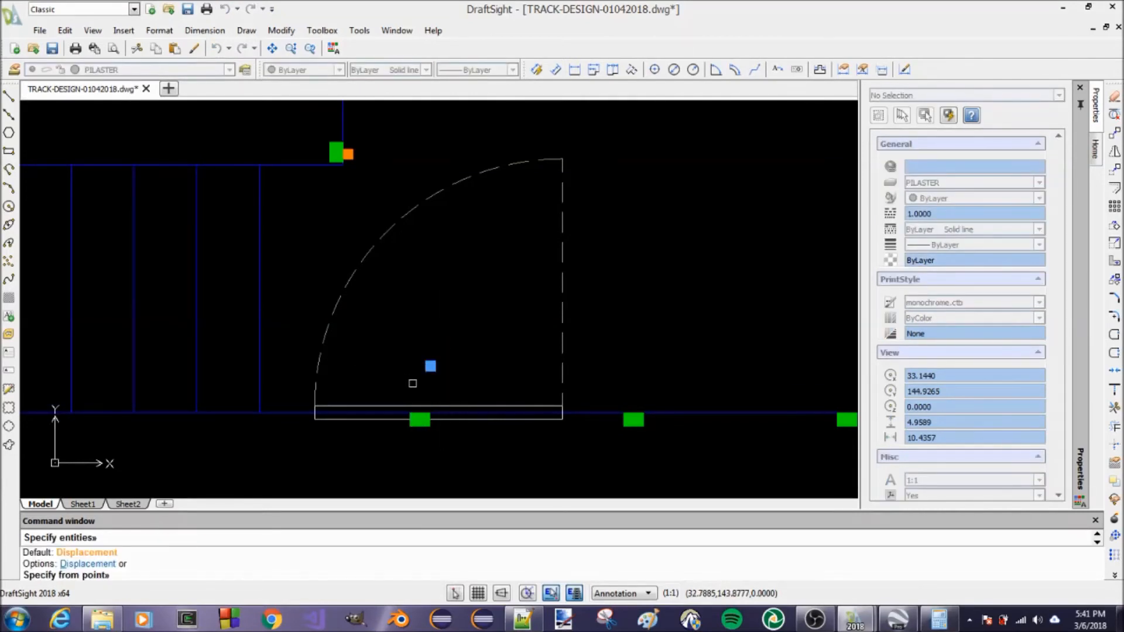
scroll(427, 381, "up", 2)
left_click(434, 352)
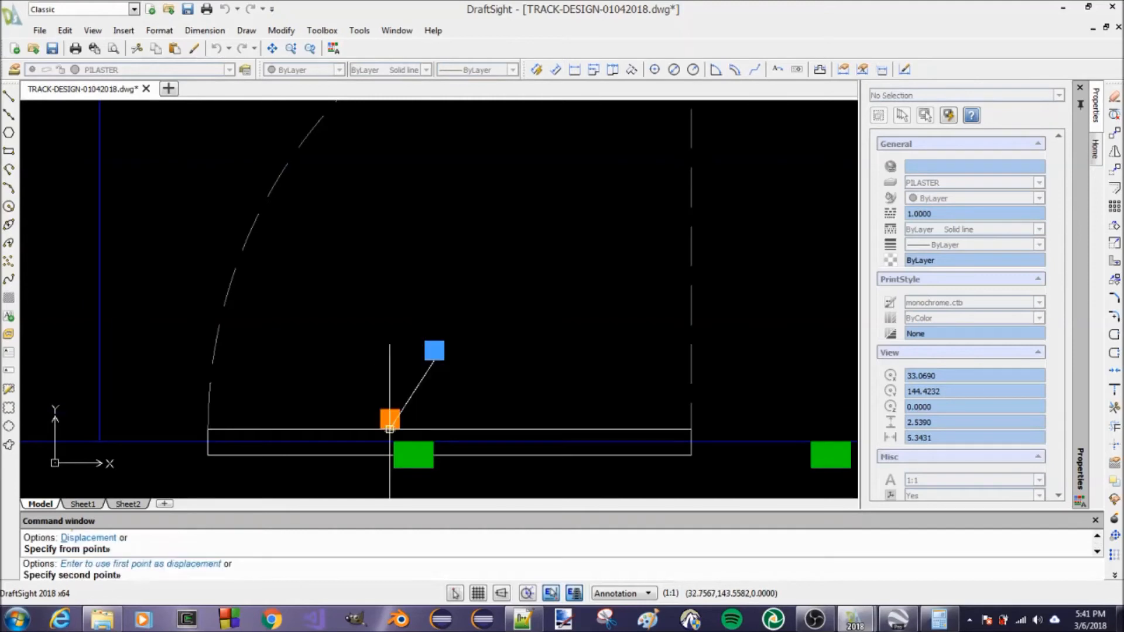
scroll(308, 308, "down", 3)
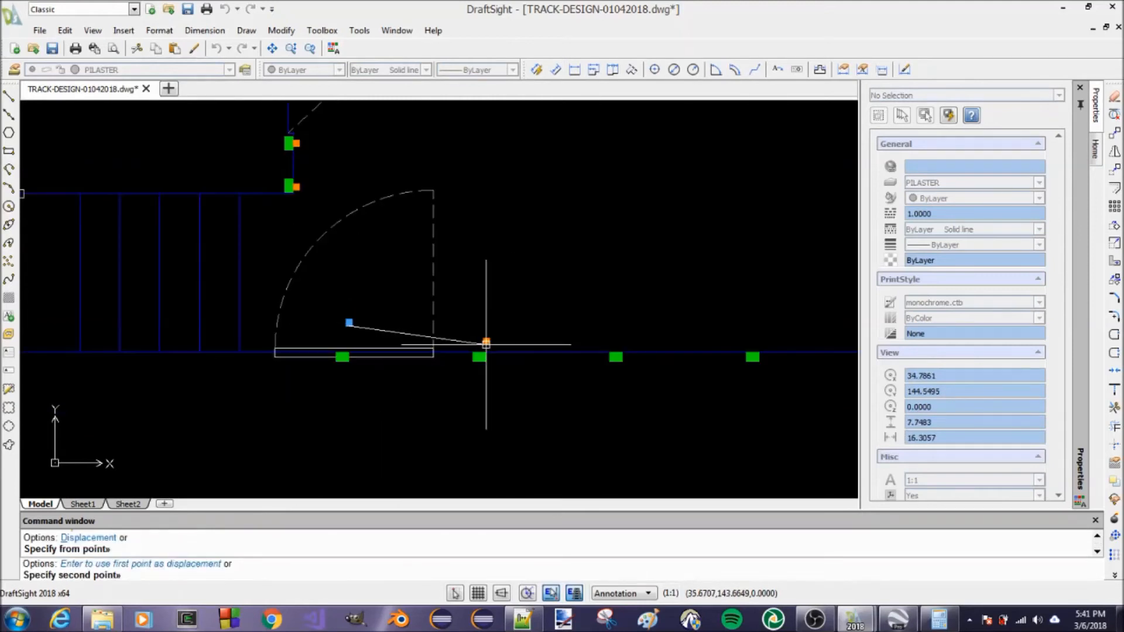
left_click(479, 352)
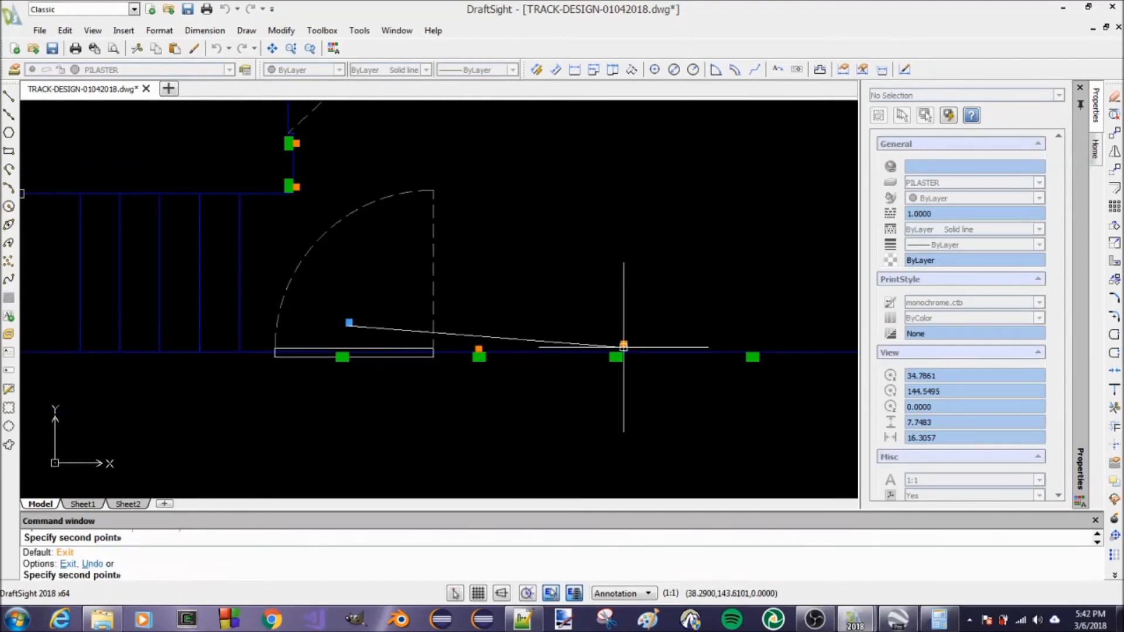
left_click(616, 348)
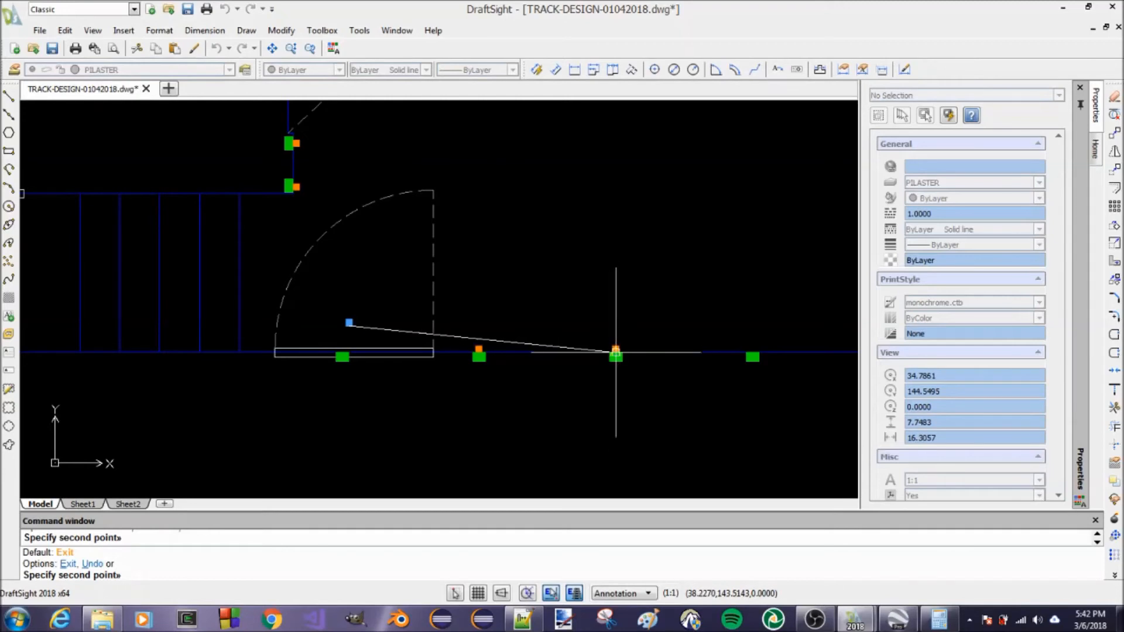
Place pilaster copies at the inner-edge midpoints of the third and fourth lower-wall green blocks beyond the door
scroll(753, 340, "up", 5)
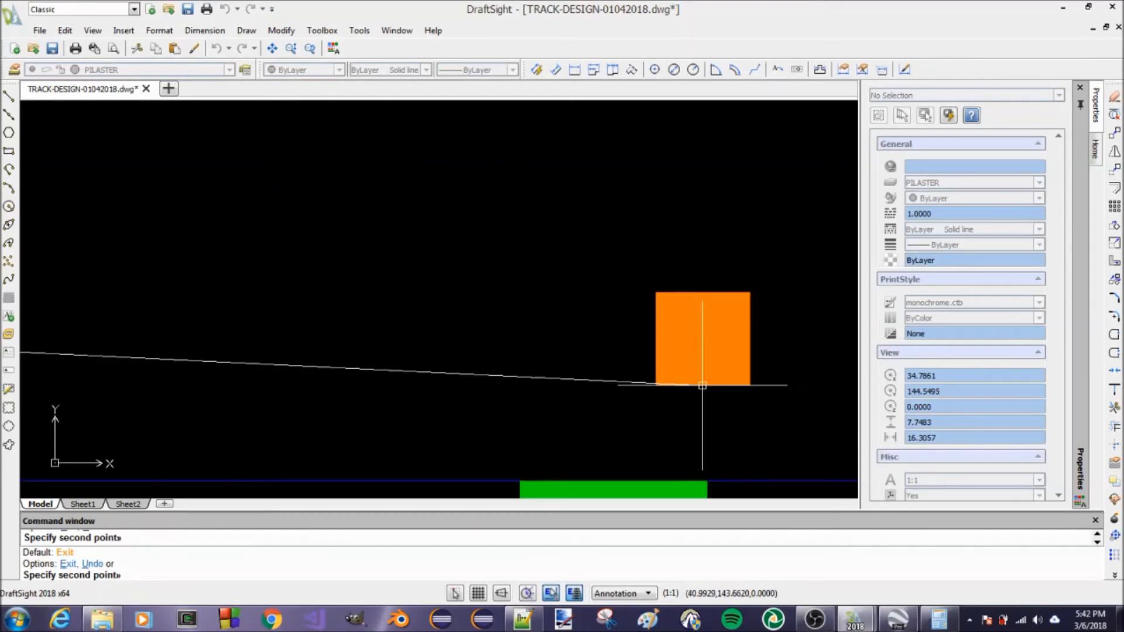
scroll(703, 384, "down", 2)
scroll(633, 375, "up", 2)
scroll(615, 381, "up", 3)
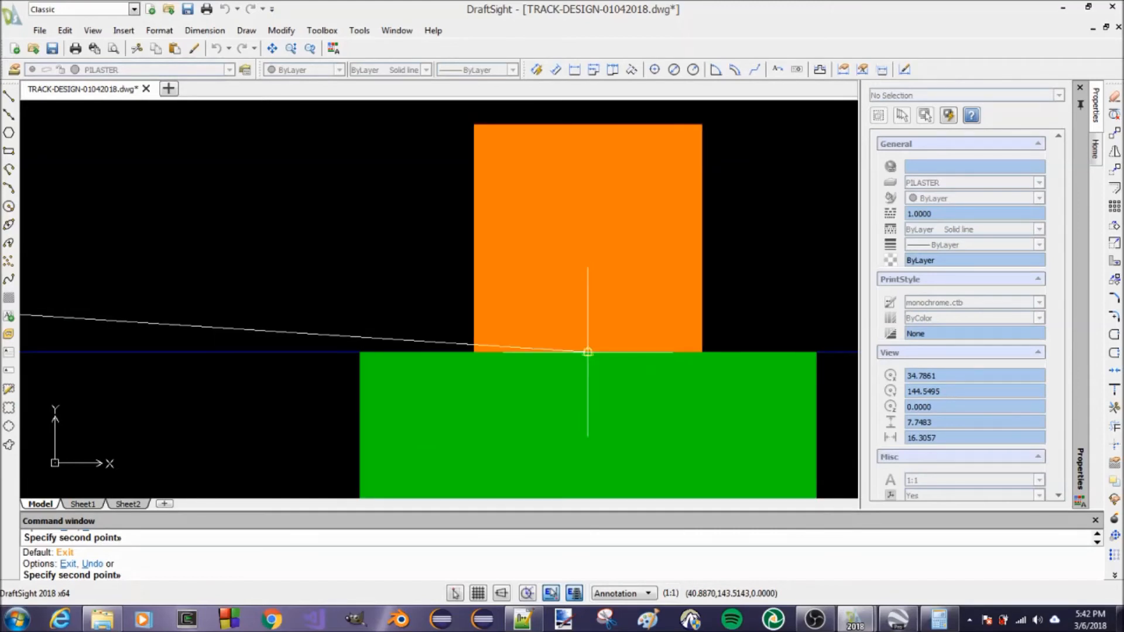
scroll(410, 311, "down", 6)
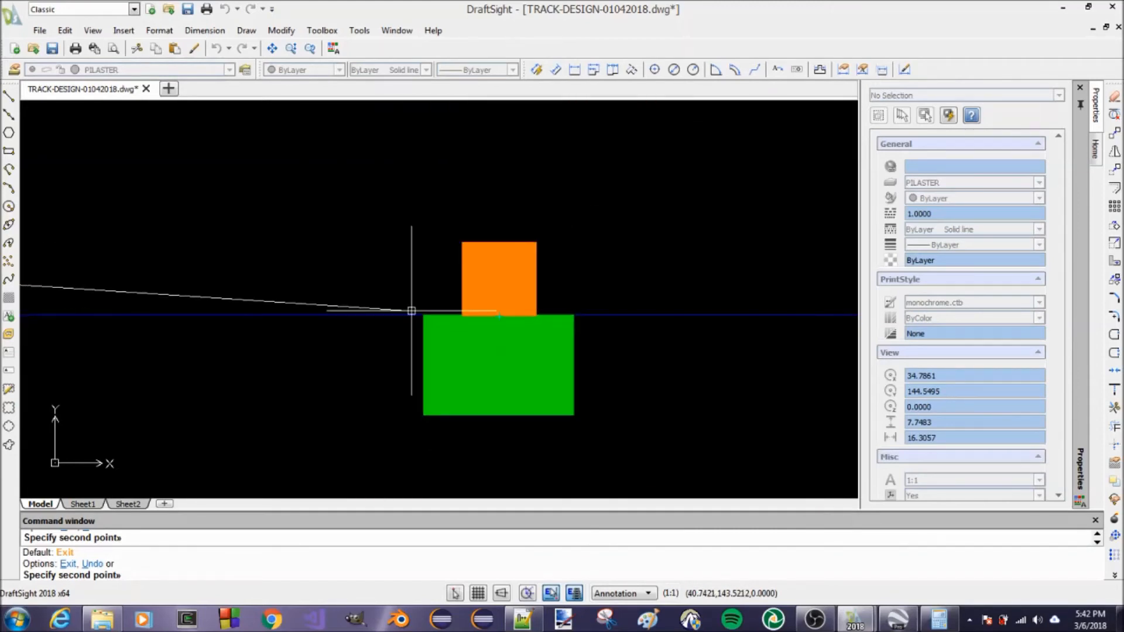
scroll(532, 381, "down", 3)
scroll(711, 352, "up", 8)
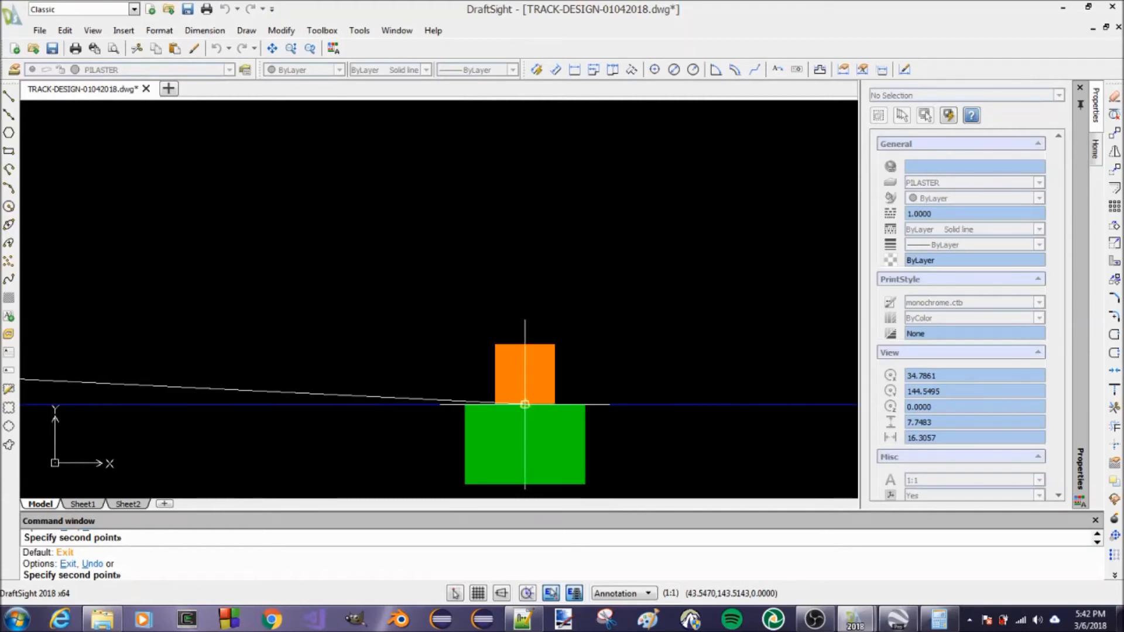
scroll(515, 295, "down", 2)
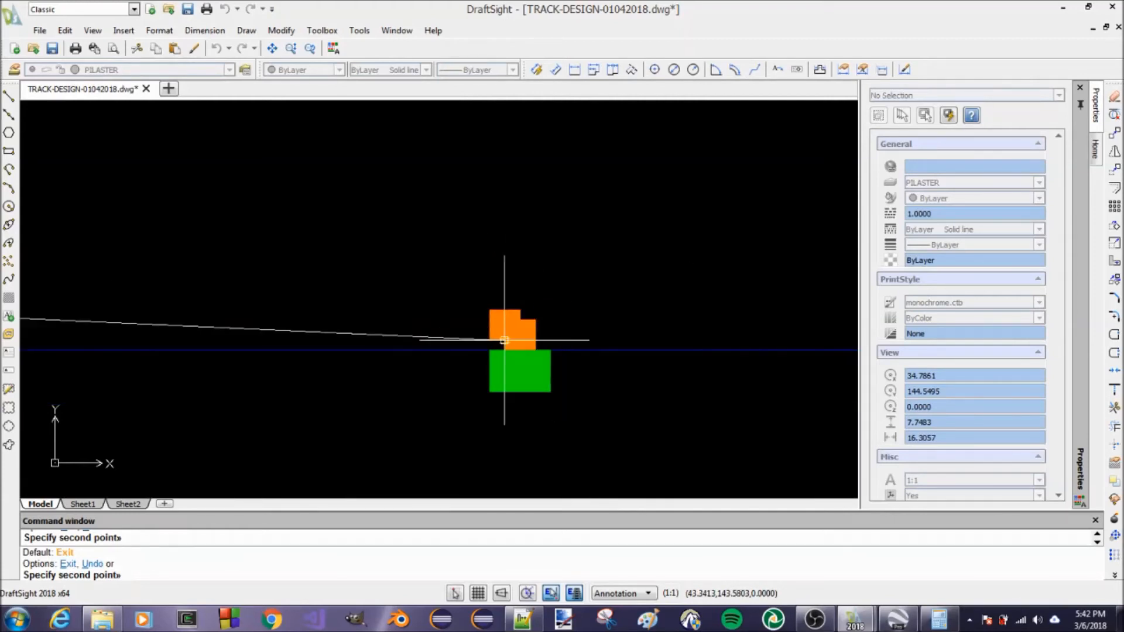
Place pilaster copies at the inner-edge midpoints of the last two lower-wall green blocks, including the corner one, and end the copying
scroll(504, 340, "down", 2)
scroll(785, 328, "up", 4)
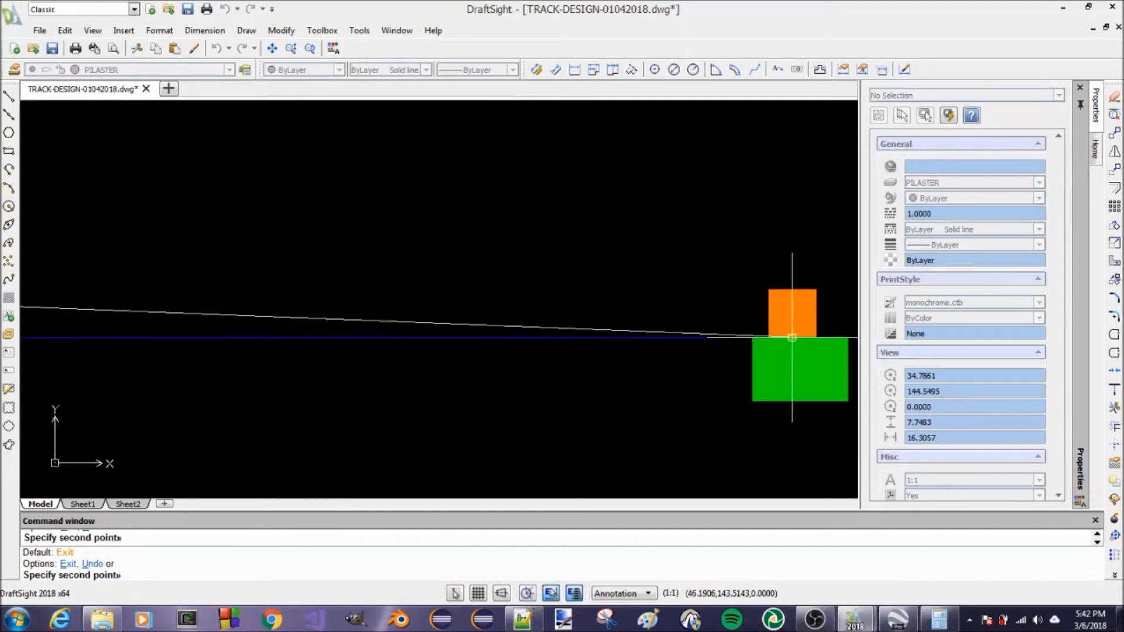
scroll(490, 305, "down", 3)
scroll(409, 293, "down", 2)
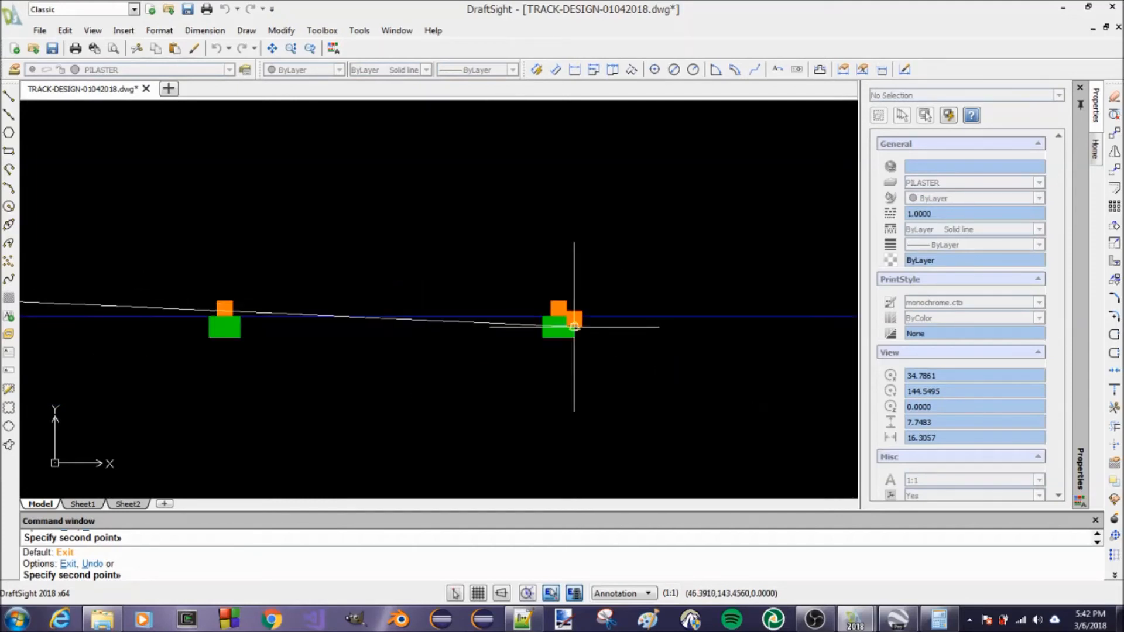
scroll(527, 337, "down", 2)
scroll(679, 328, "up", 3)
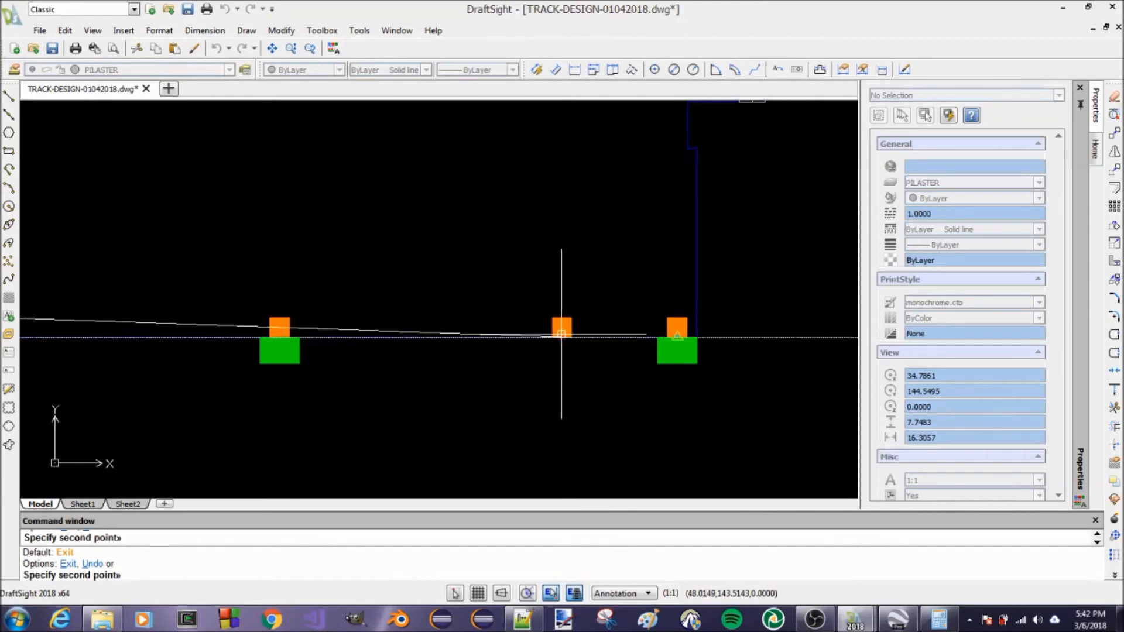
scroll(591, 336, "down", 3)
scroll(594, 368, "down", 5)
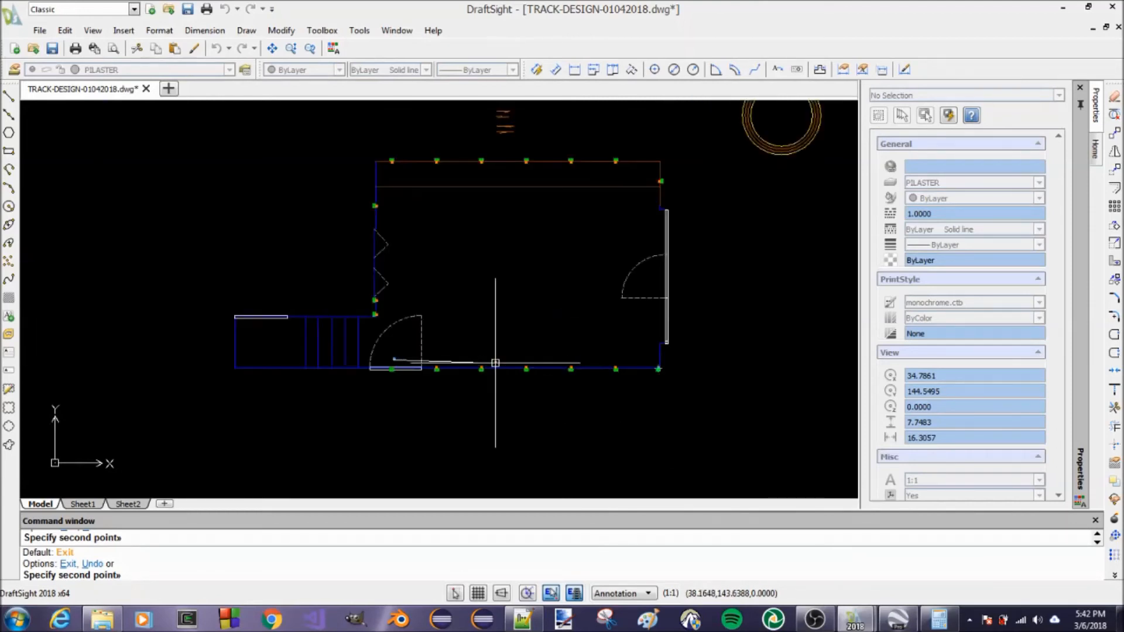
key("Return")
Delete the spare pilaster inside the lower-left door's swing together with the green block lying in that doorway
scroll(404, 366, "up", 5)
scroll(409, 372, "up", 4)
left_click(351, 193)
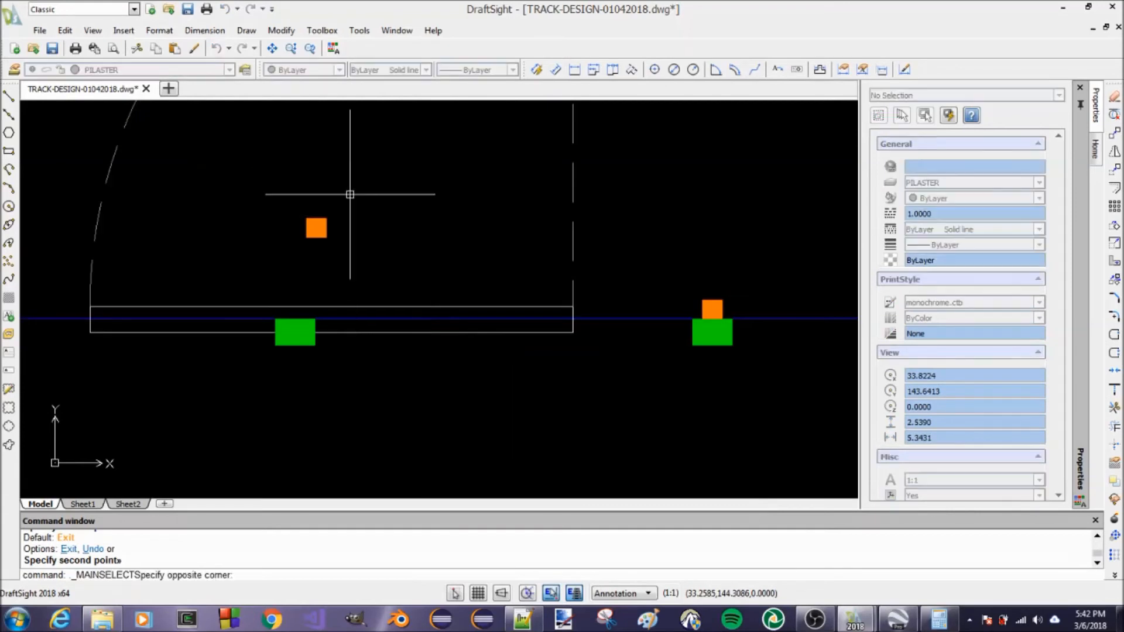
left_click(283, 246)
left_click(331, 345)
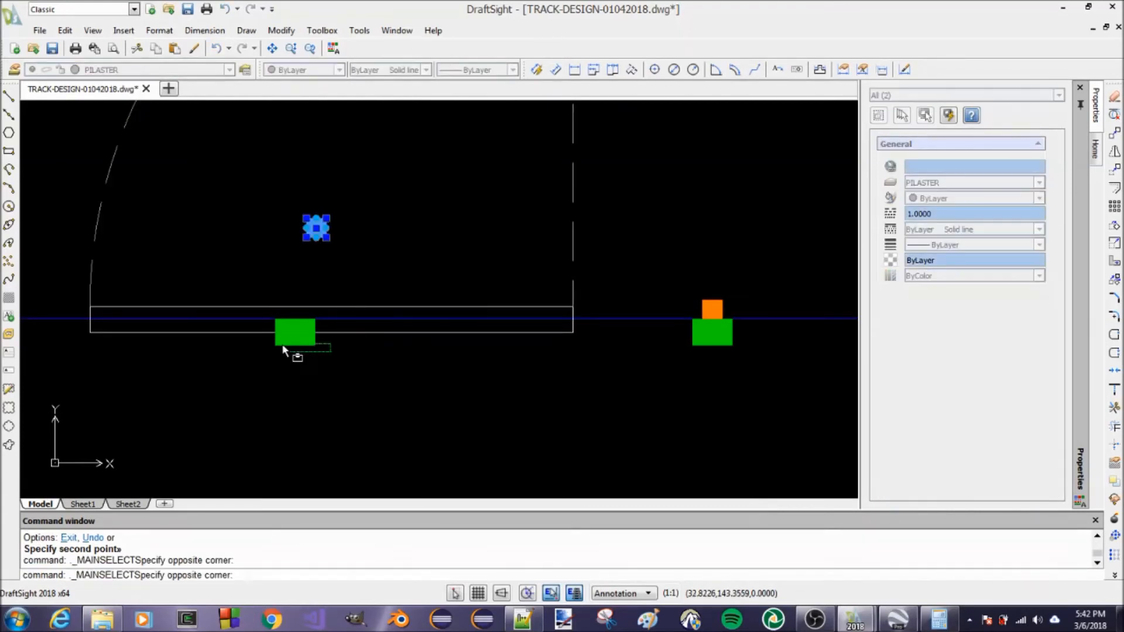
left_click(261, 350)
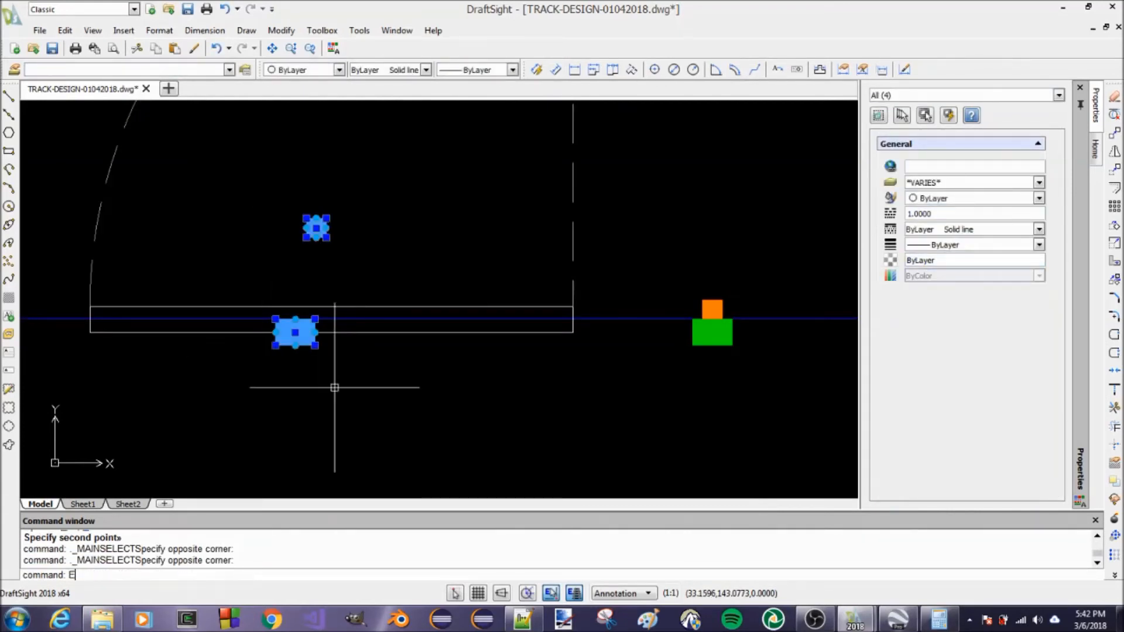
key("Return")
Move the slightly misaligned pilaster on the third lower-wall green block upward into open space, clear of the block
scroll(335, 387, "down", 5)
scroll(617, 368, "up", 8)
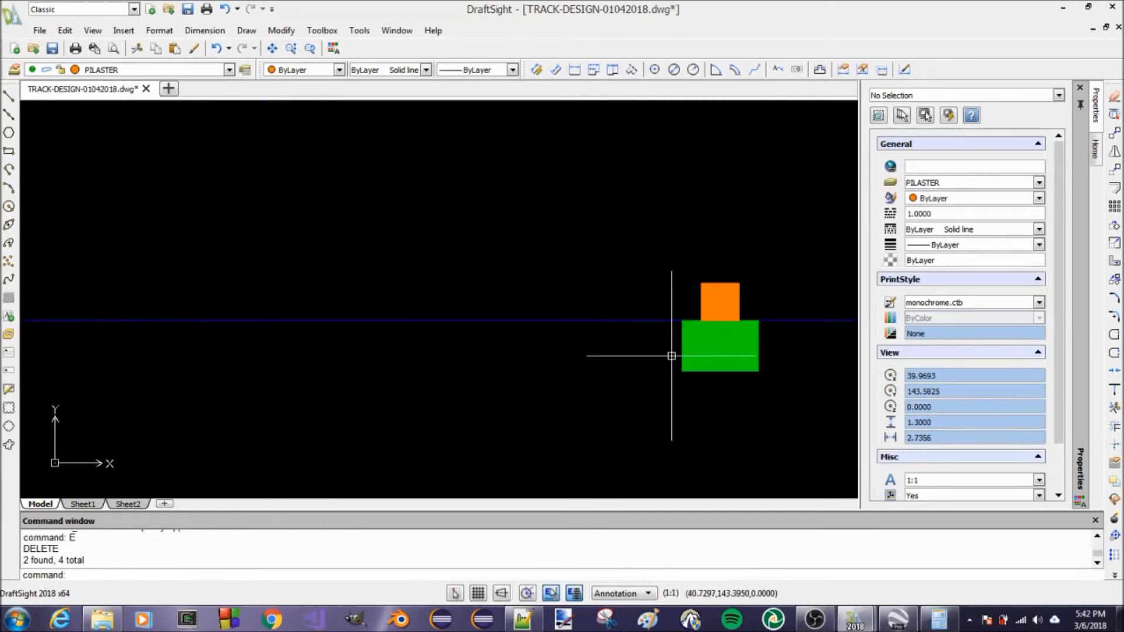
scroll(765, 286, "up", 4)
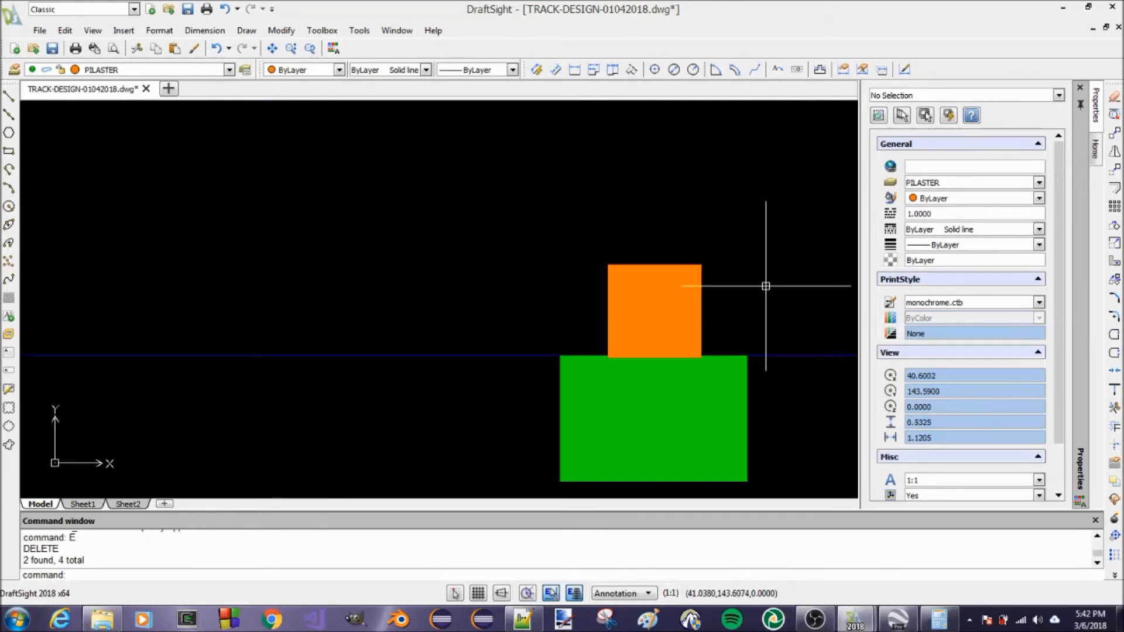
key("Escape")
type("M")
key("Return")
left_click(651, 281)
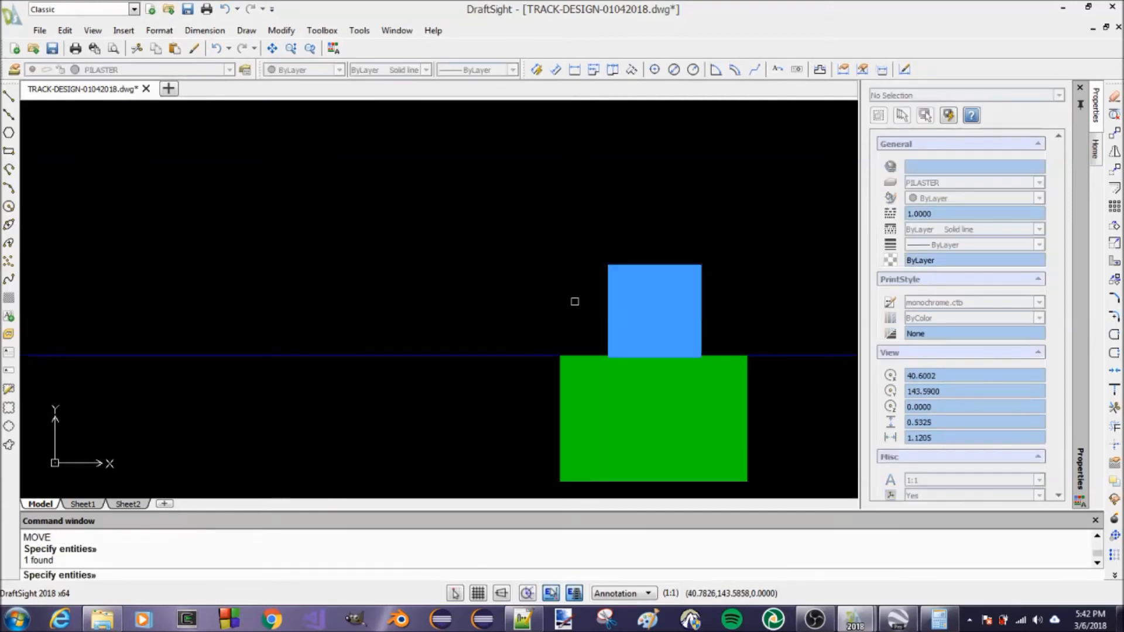
left_click(602, 291)
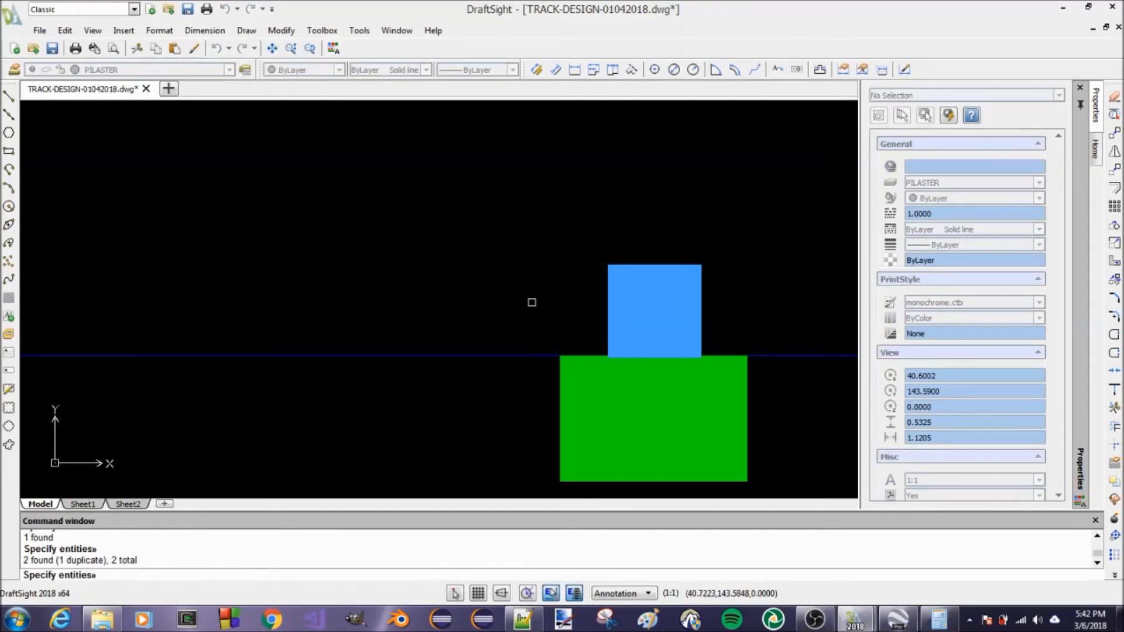
key("Return")
left_click(535, 282)
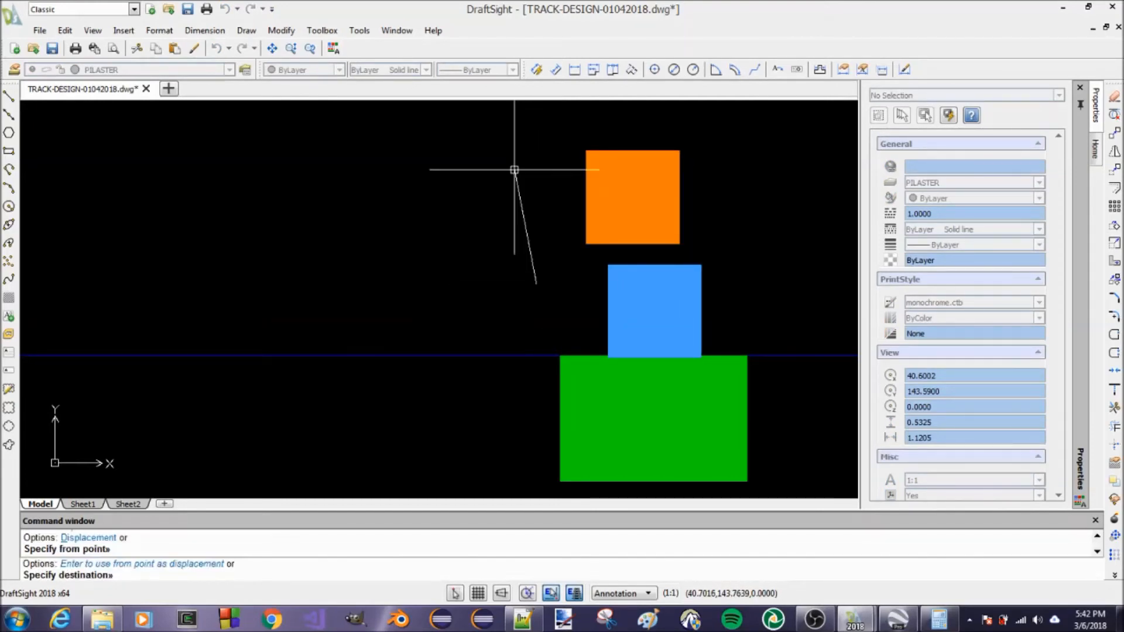
left_click(514, 170)
key("Escape")
key("Escape")
Move the detached pilaster from its bottom-edge midpoint to the inner-edge midpoint of the green block below it
type("M")
key("Return")
left_click(701, 286)
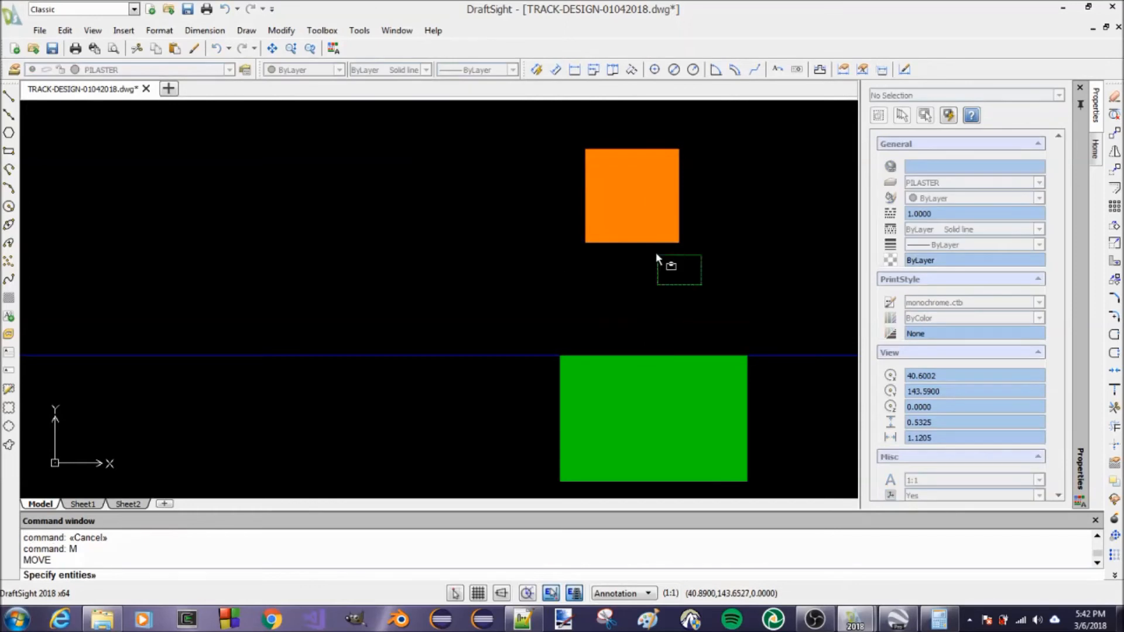
left_click(522, 209)
key("Return")
left_click(632, 242)
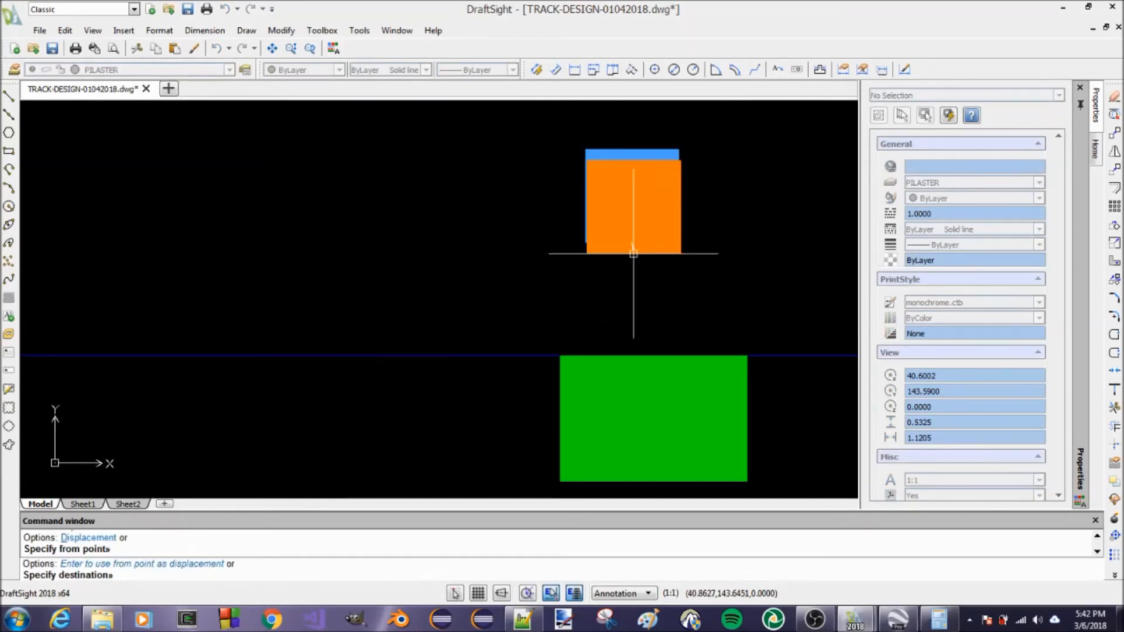
left_click(653, 355)
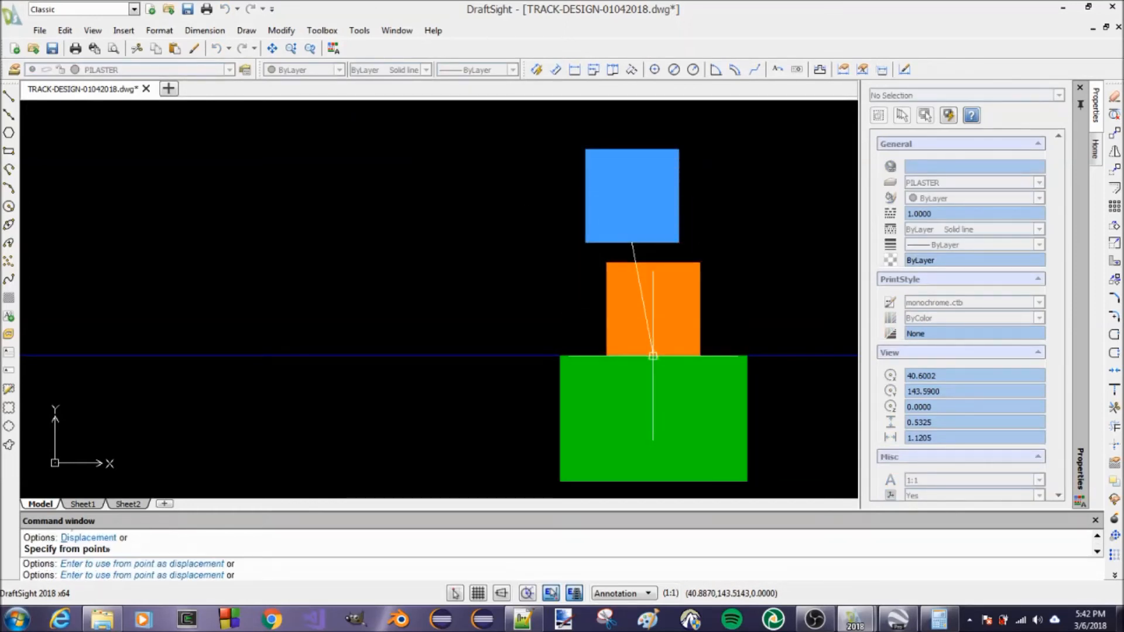
Make BACK-DROP the current layer
scroll(562, 293, "down", 10)
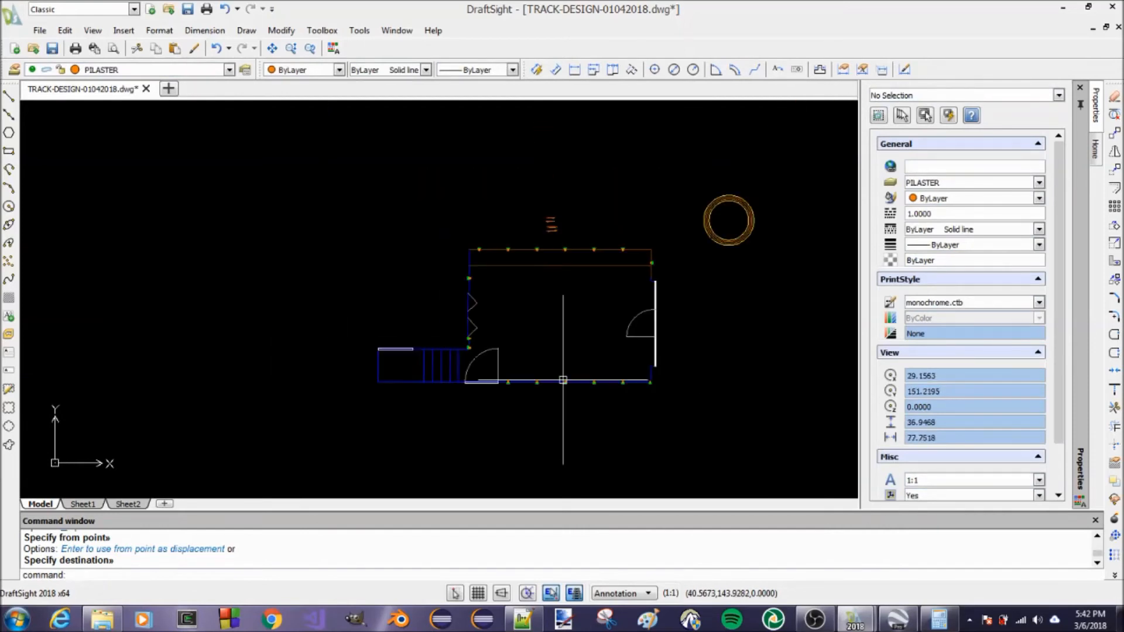
scroll(565, 257, "up", 3)
scroll(564, 225, "up", 1)
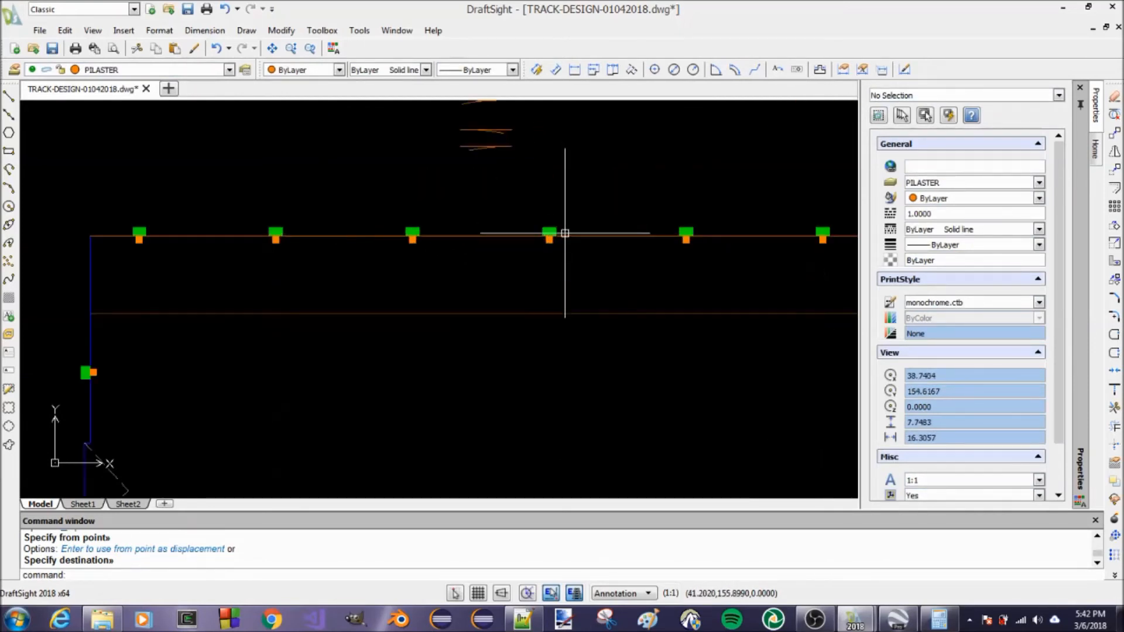
scroll(564, 228, "down", 2)
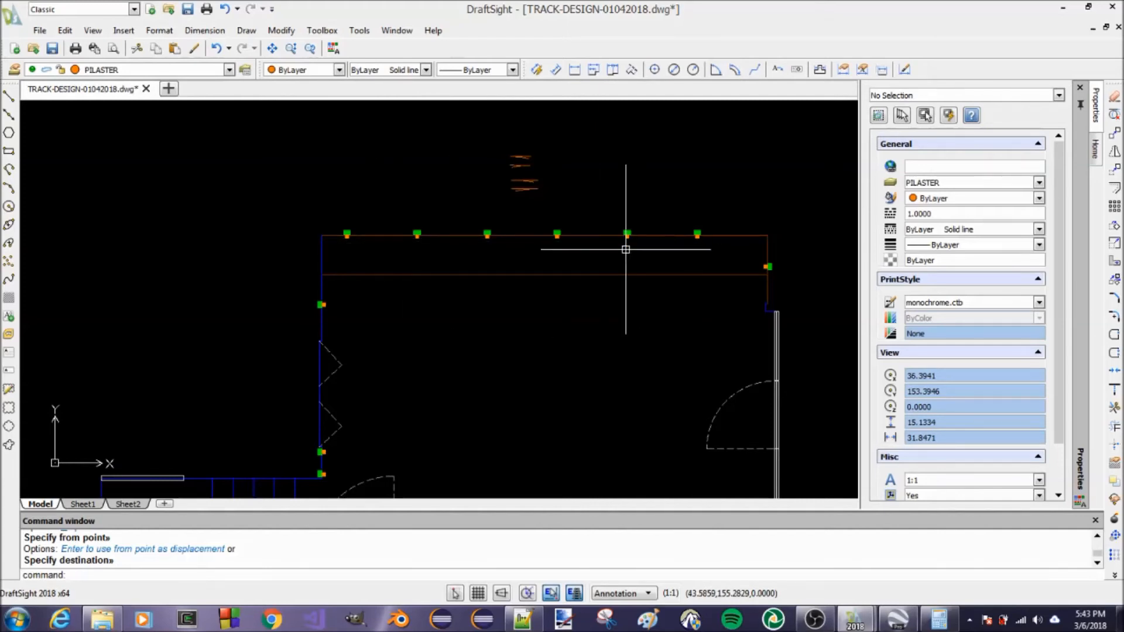
scroll(677, 244, "up", 3)
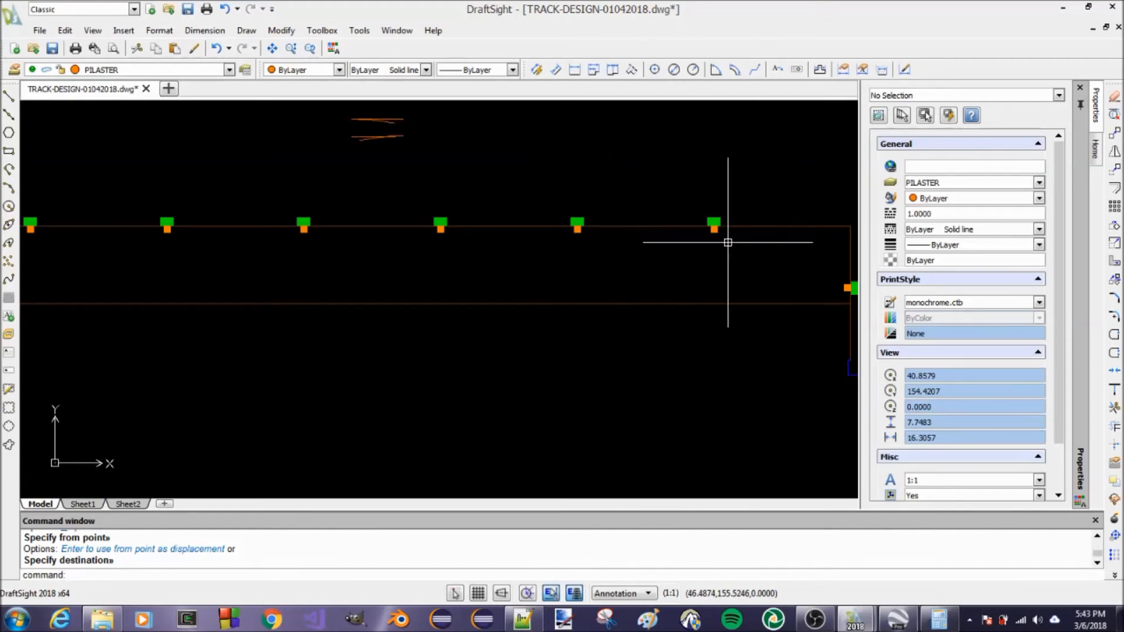
scroll(527, 264, "down", 3)
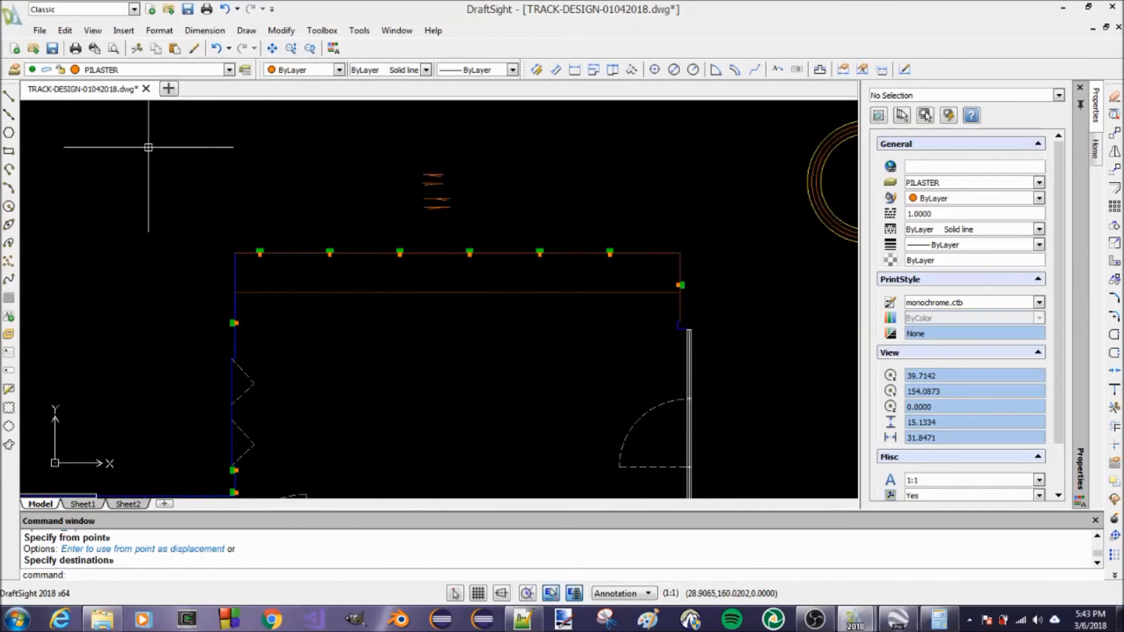
left_click(230, 70)
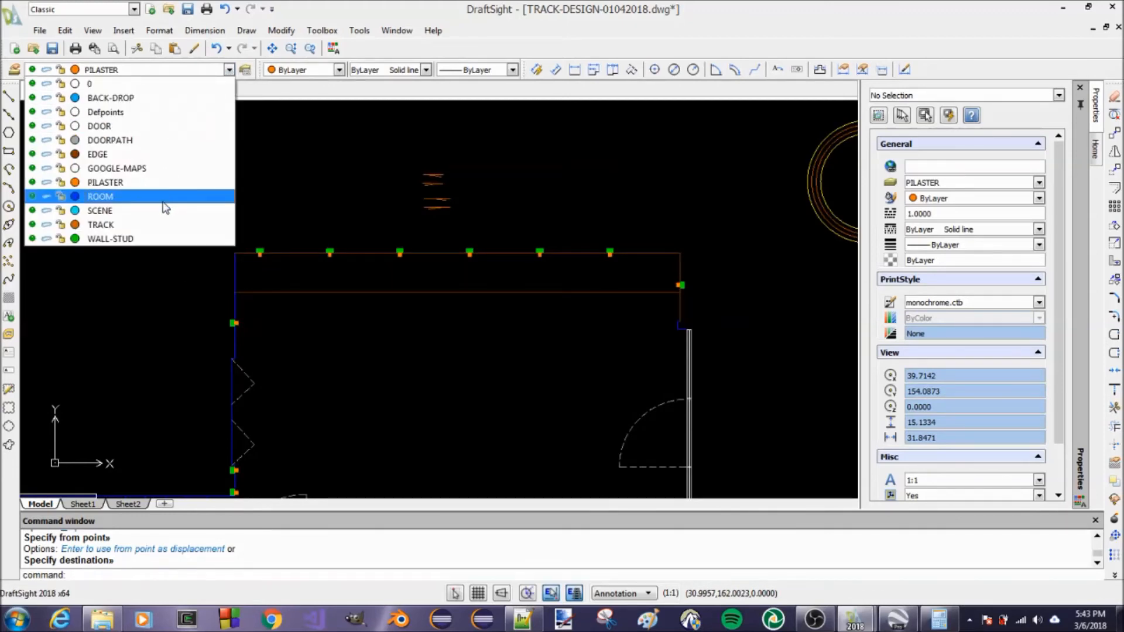
left_click(156, 98)
Draw a backdrop polyline along the inner faces of the upper-wall pilasters, from the first pilaster to the last
type("PL")
key("Return")
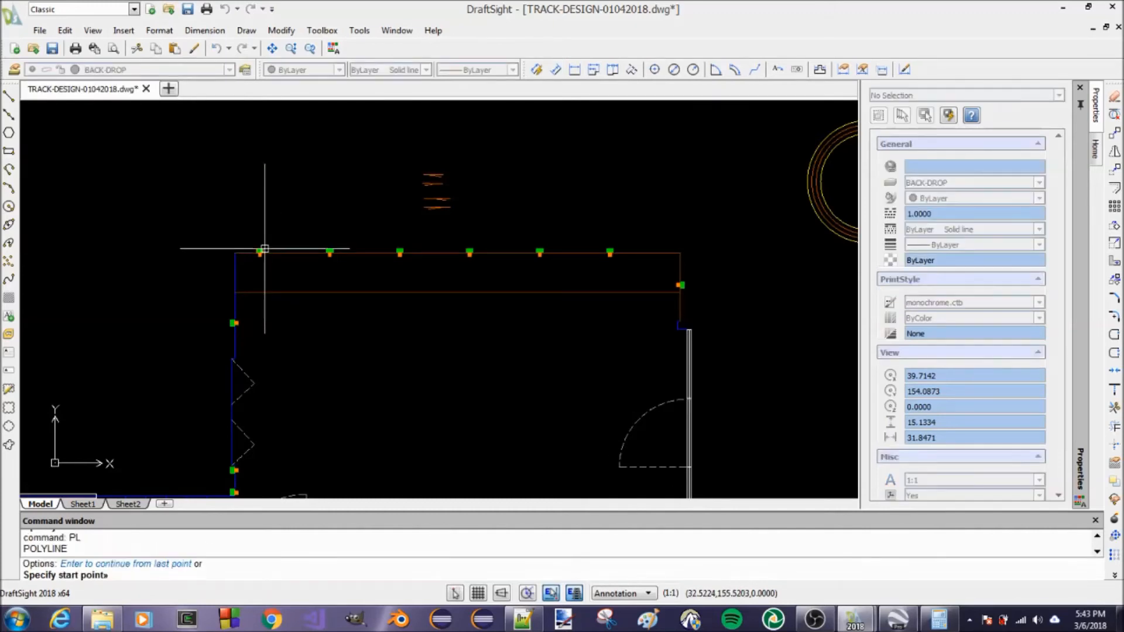
scroll(264, 247, "up", 10)
left_click(312, 171)
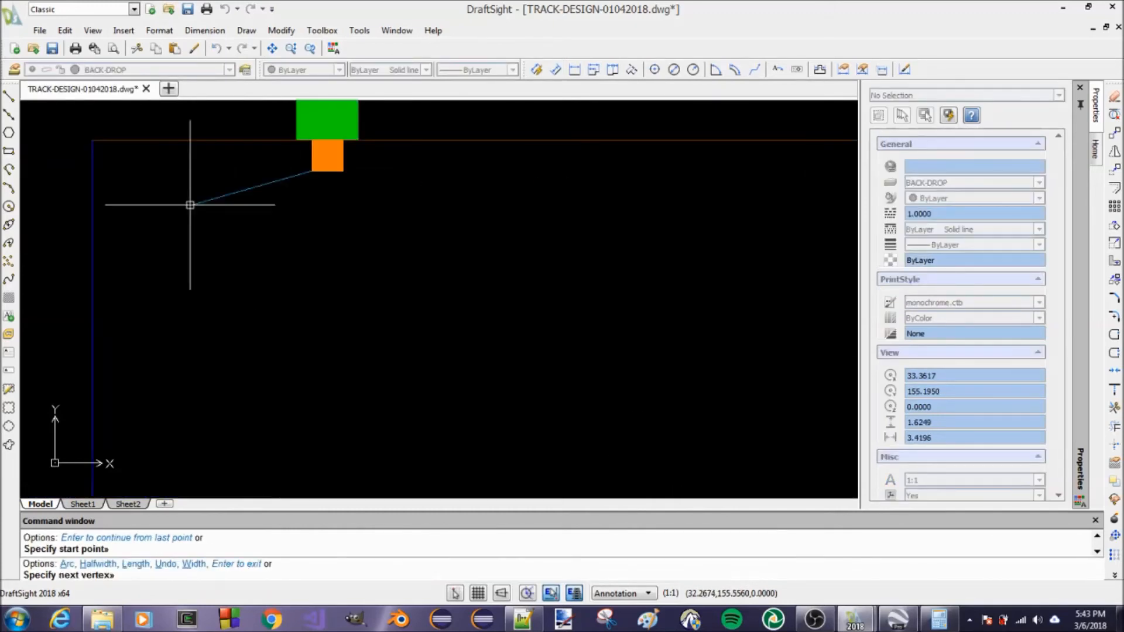
scroll(87, 244, "down", 5)
scroll(326, 289, "up", 5)
scroll(421, 291, "up", 7)
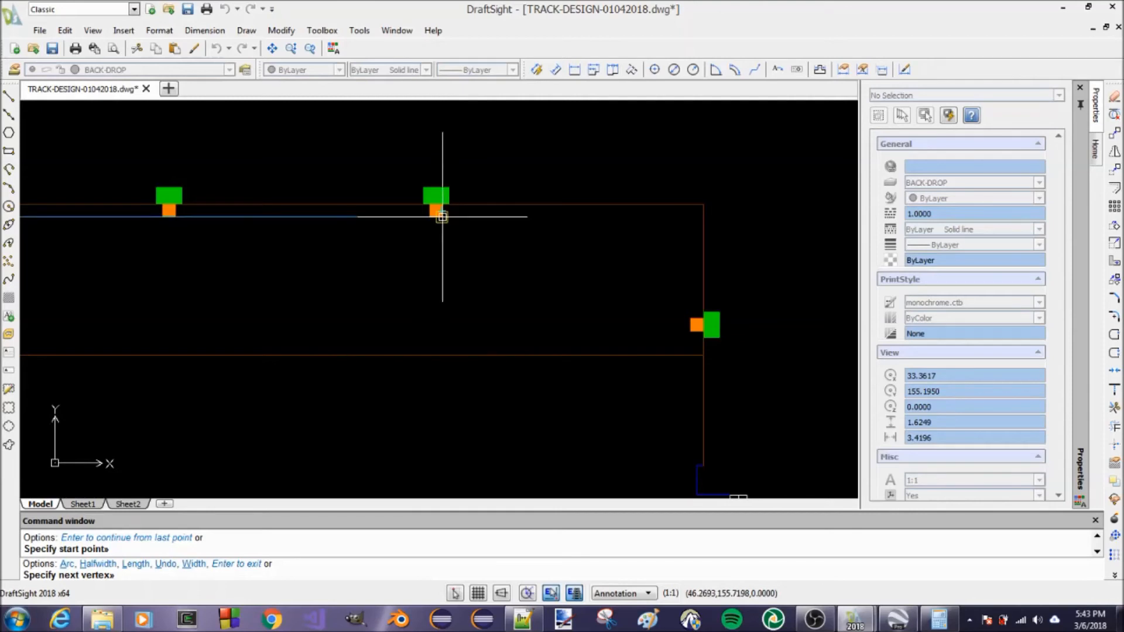
left_click(442, 217)
scroll(492, 243, "down", 5)
key("Return")
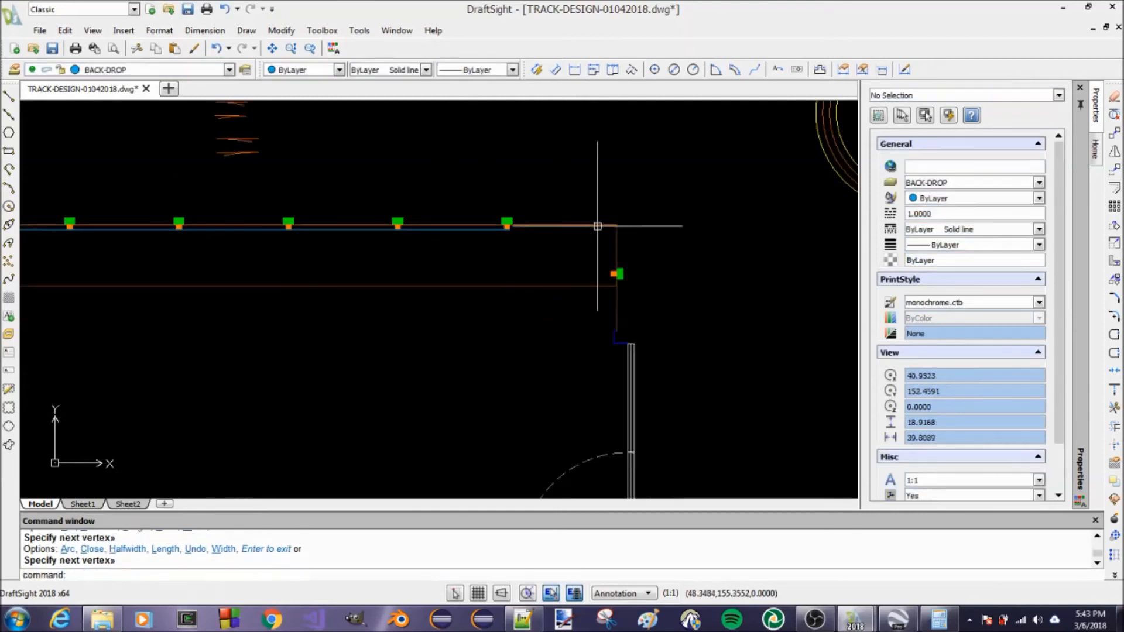
Draw a backdrop polyline along the inner faces of the left-wall pilasters, from the lowest pilaster up to the uppermost one
scroll(599, 225, "down", 2)
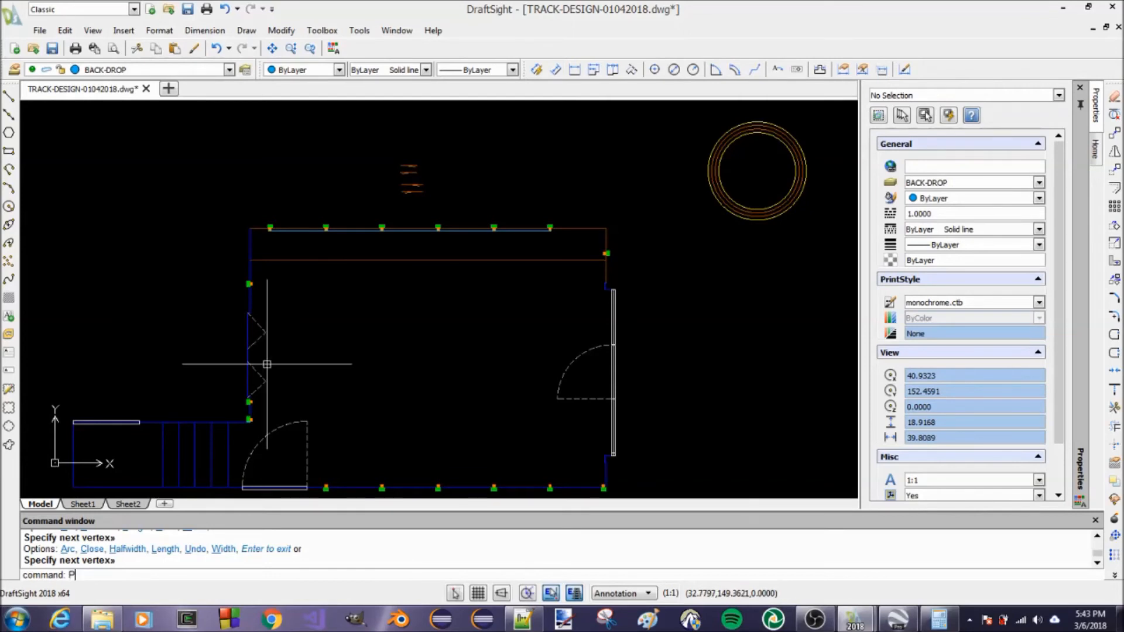
type("PL")
key("Return")
scroll(257, 398, "up", 6)
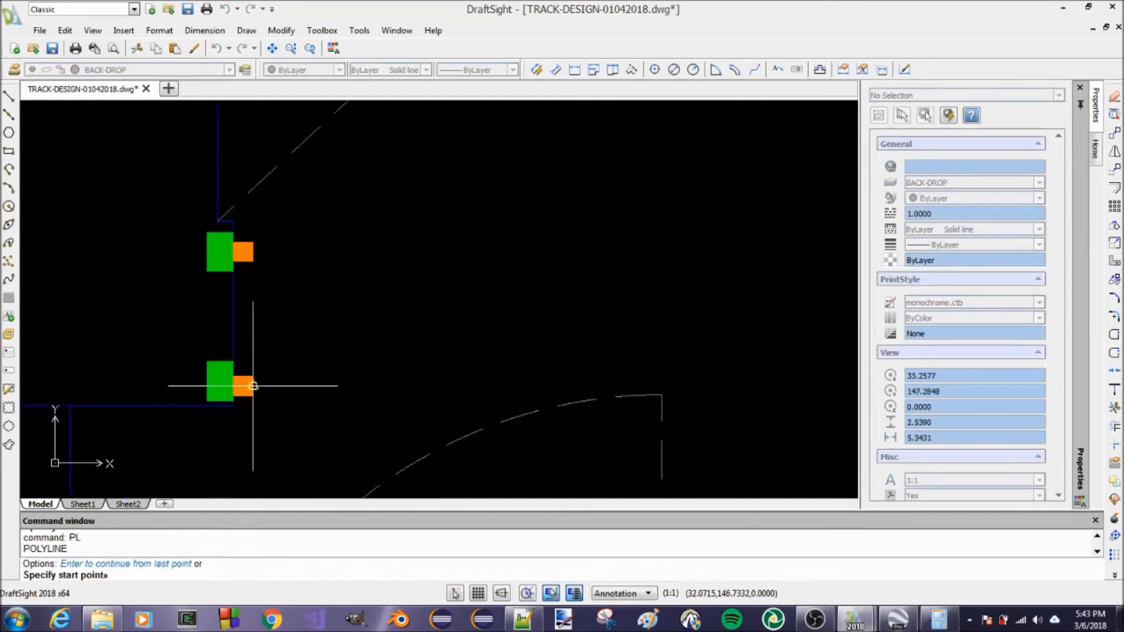
left_click(253, 395)
scroll(275, 384, "down", 5)
scroll(267, 269, "up", 6)
scroll(265, 235, "up", 2)
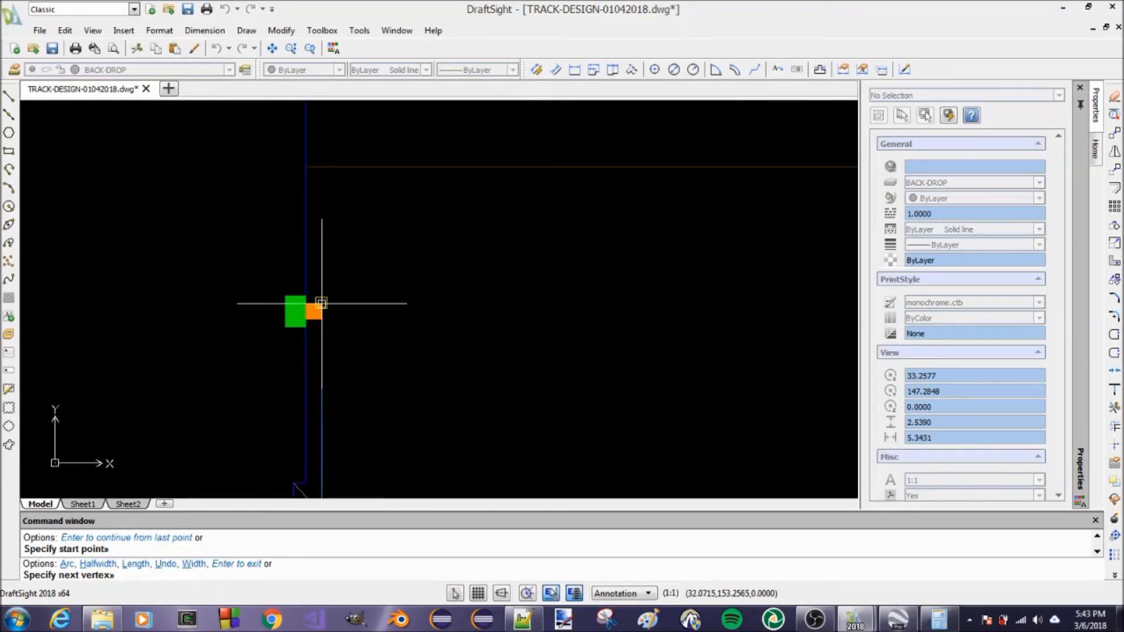
left_click(321, 303)
scroll(256, 240, "down", 5)
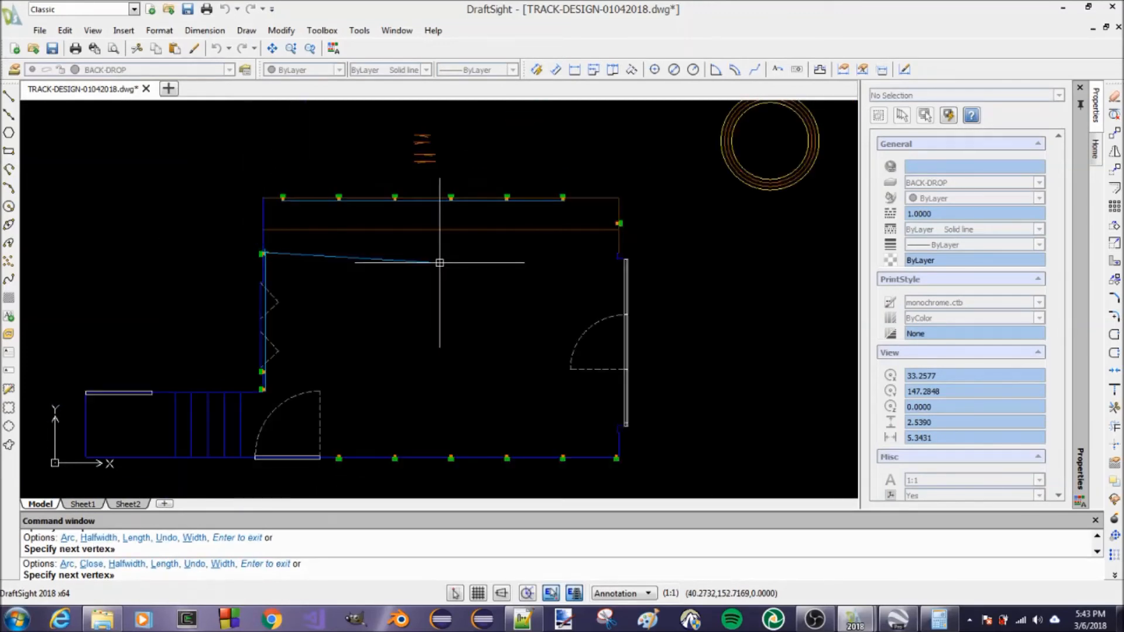
key("Return")
key("Return")
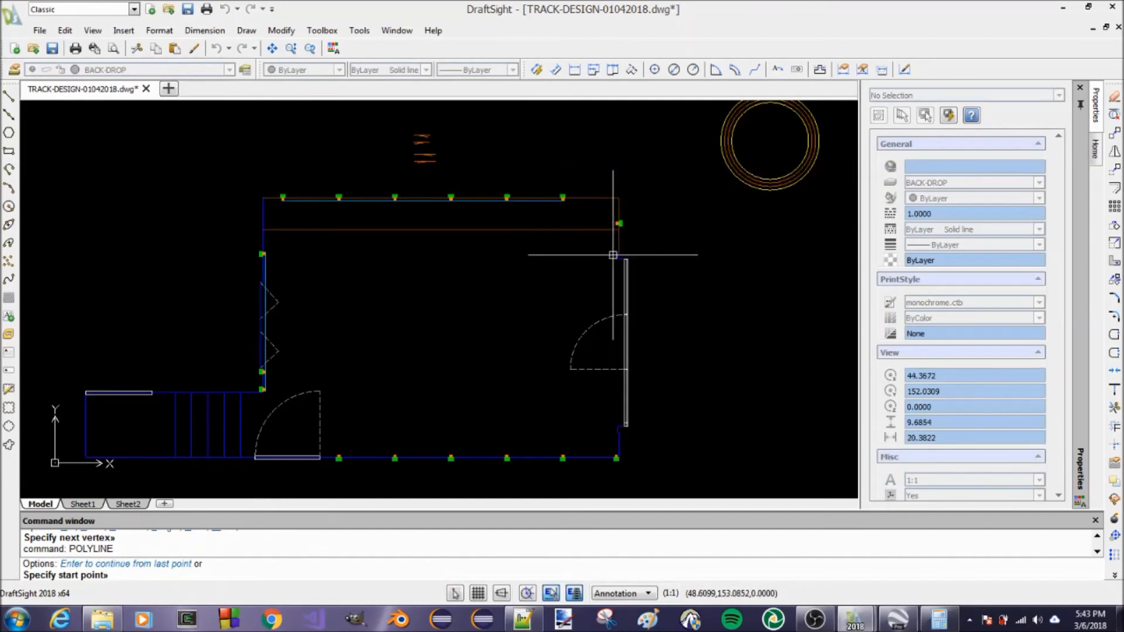
Draw a vertical backdrop polyline with Ortho on, from the right-wall pilaster's inner corner down to just above the lower wall's end pilaster
scroll(614, 259, "up", 3)
scroll(613, 219, "up", 3)
scroll(607, 260, "down", 3)
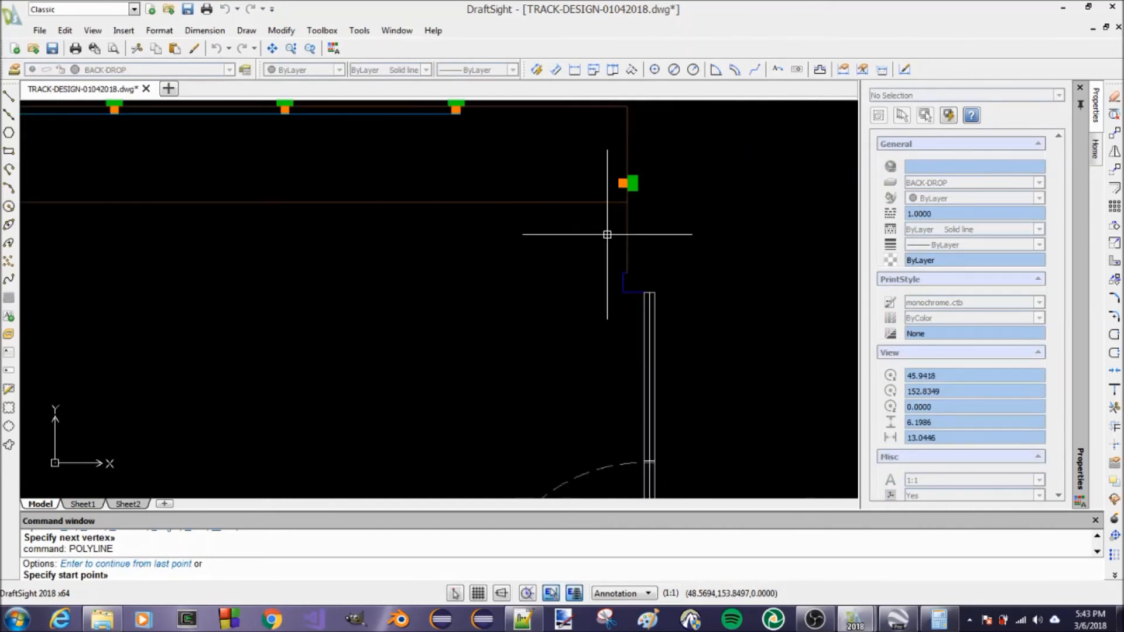
left_click(619, 179)
scroll(606, 193, "down", 6)
scroll(594, 278, "up", 4)
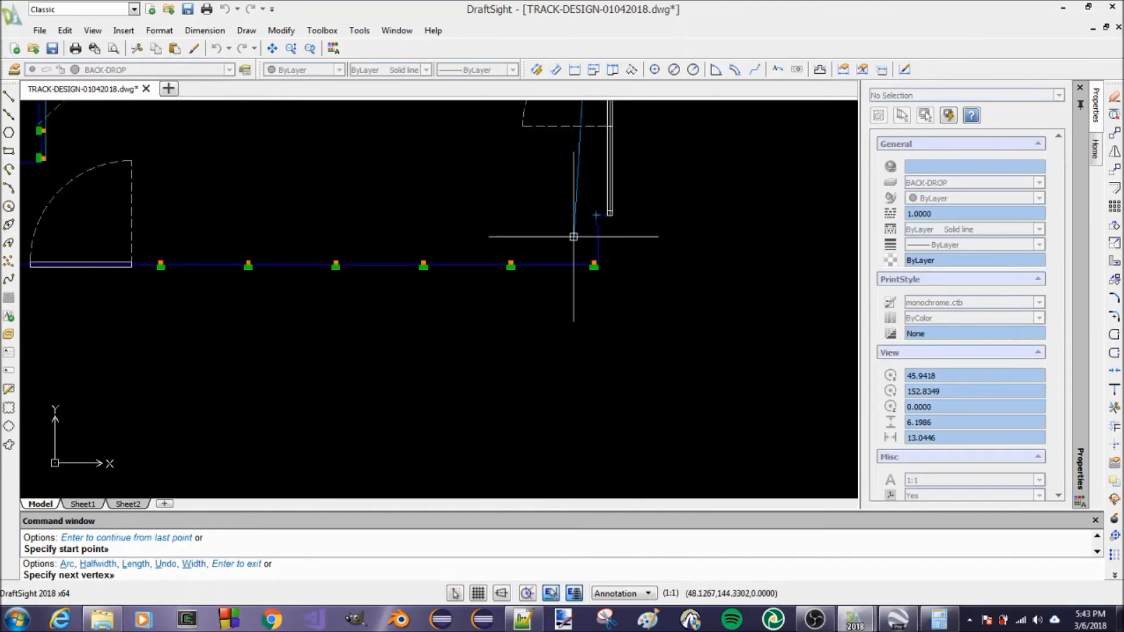
scroll(577, 259, "up", 5)
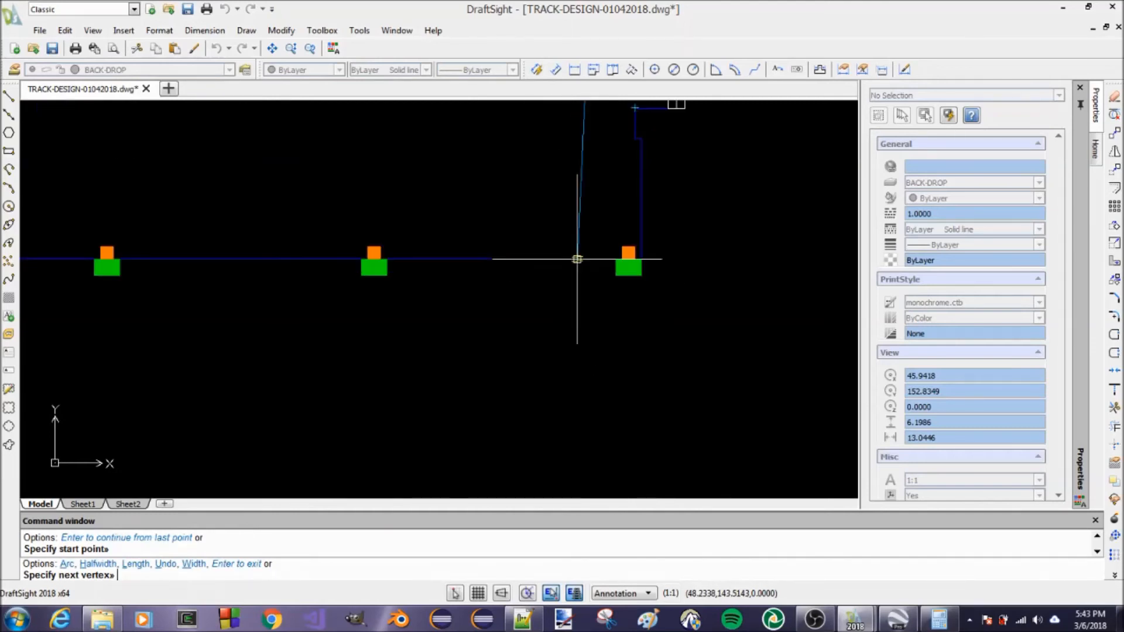
scroll(577, 258, "up", 4)
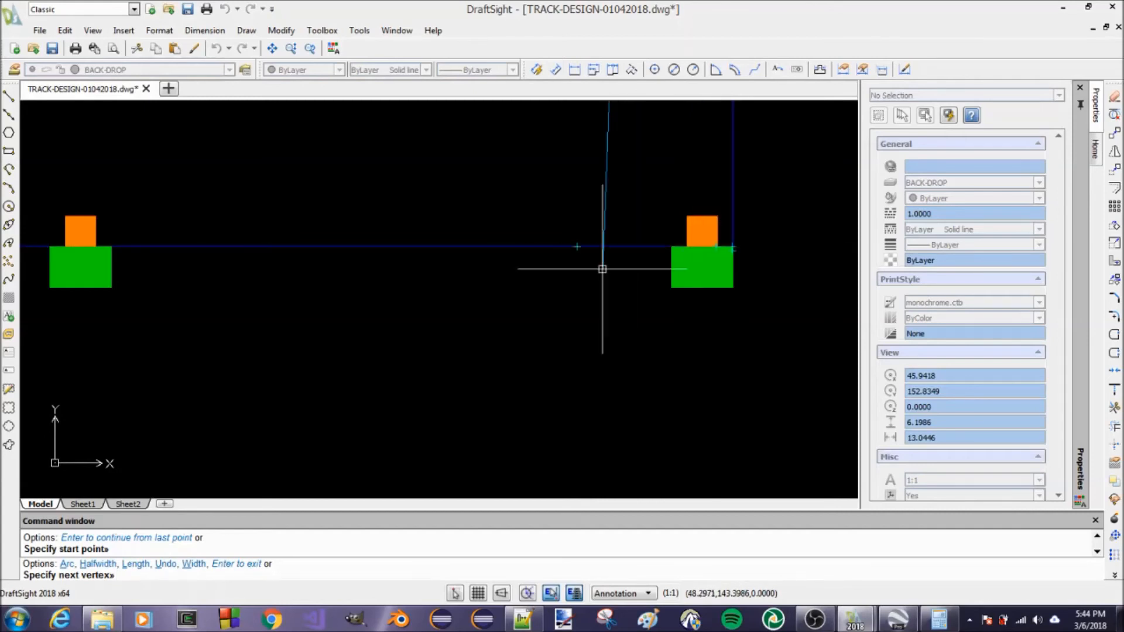
scroll(582, 330, "down", 8)
scroll(609, 253, "up", 5)
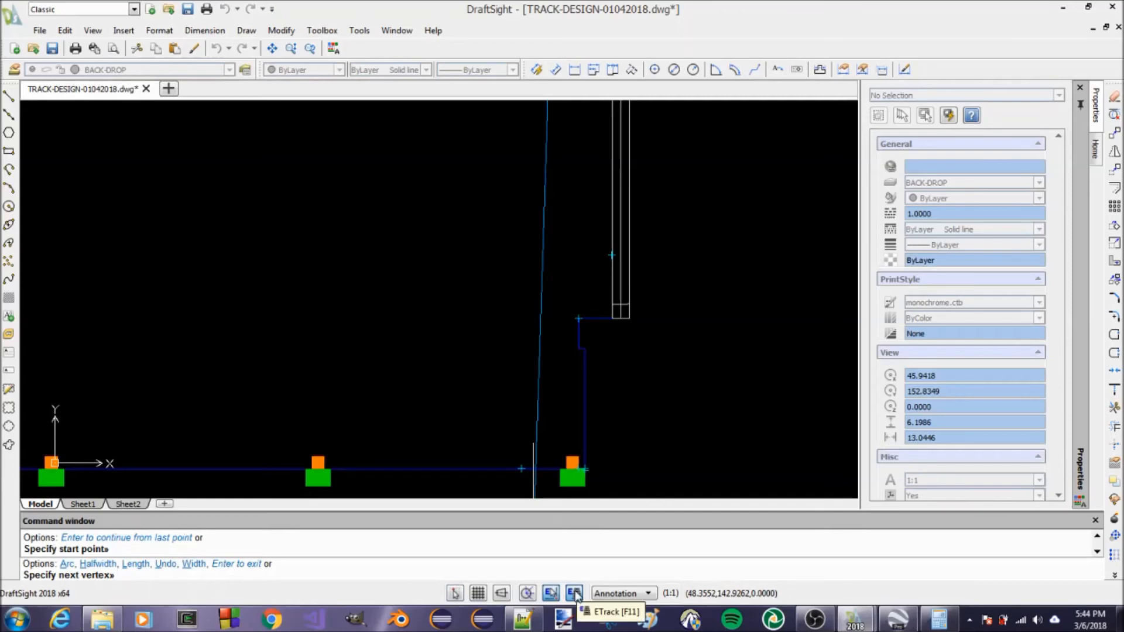
left_click(502, 593)
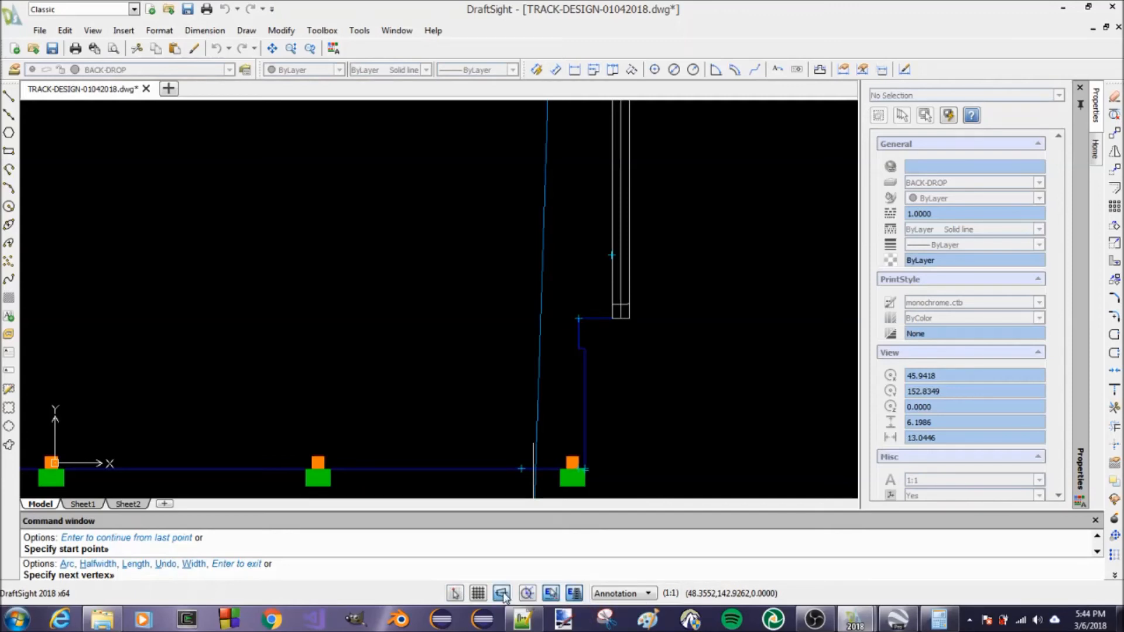
left_click(560, 404)
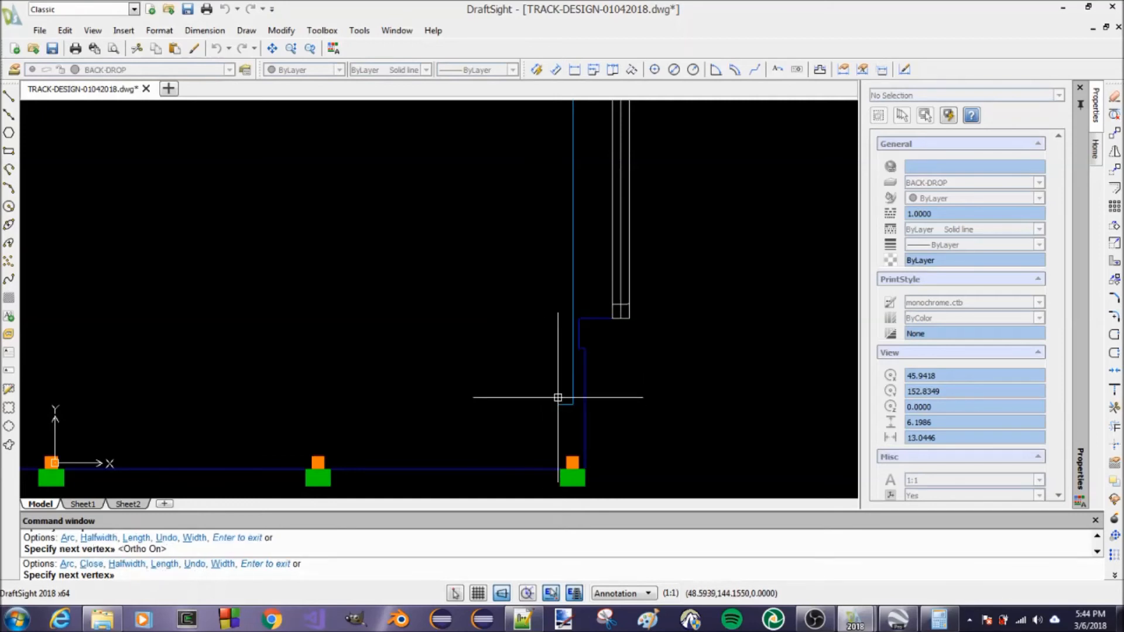
key("Return")
Try to fillet the upper-wall and right-wall backdrop lines with a 1.25 radius, and undo the fillet
scroll(616, 428, "down", 4)
scroll(616, 427, "down", 2)
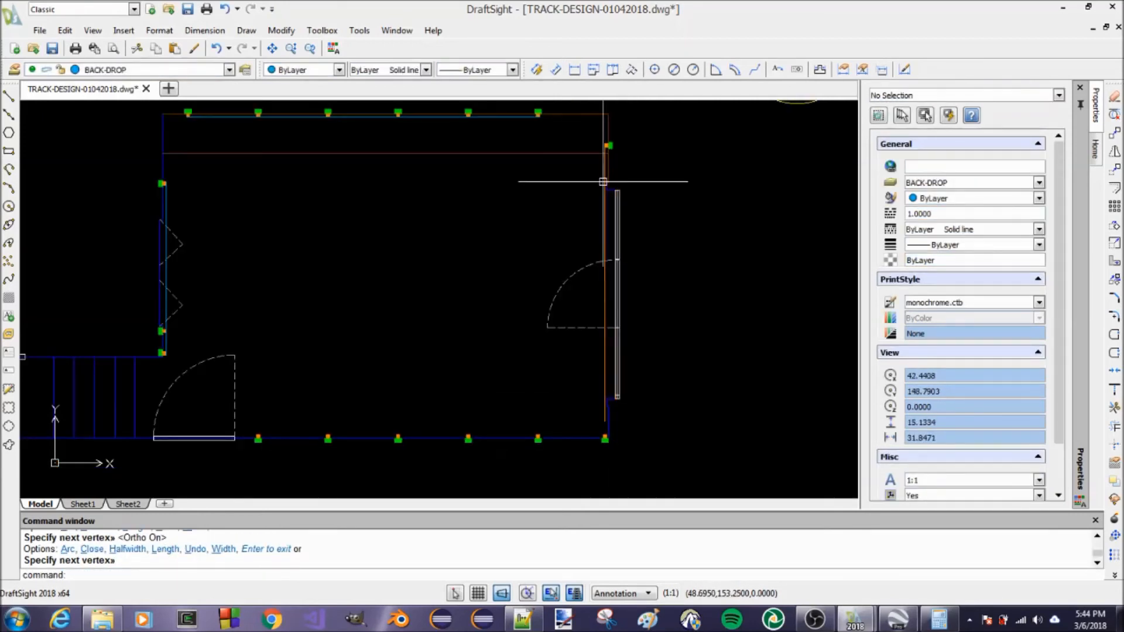
scroll(615, 234, "down", 2)
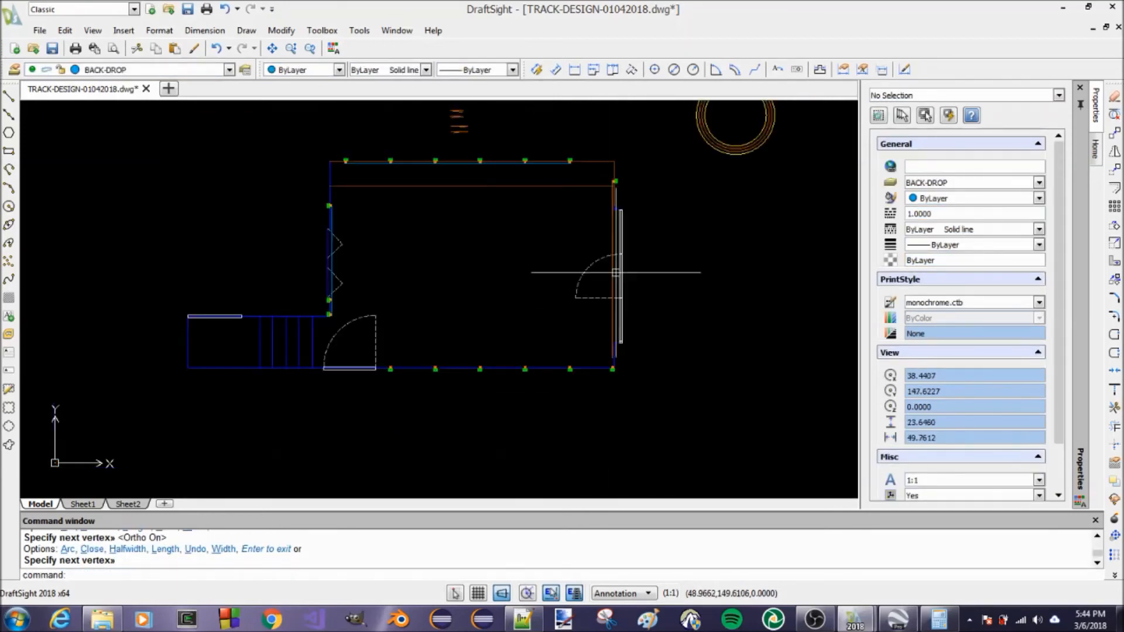
scroll(612, 146, "up", 5)
scroll(633, 210, "down", 2)
scroll(665, 234, "up", 2)
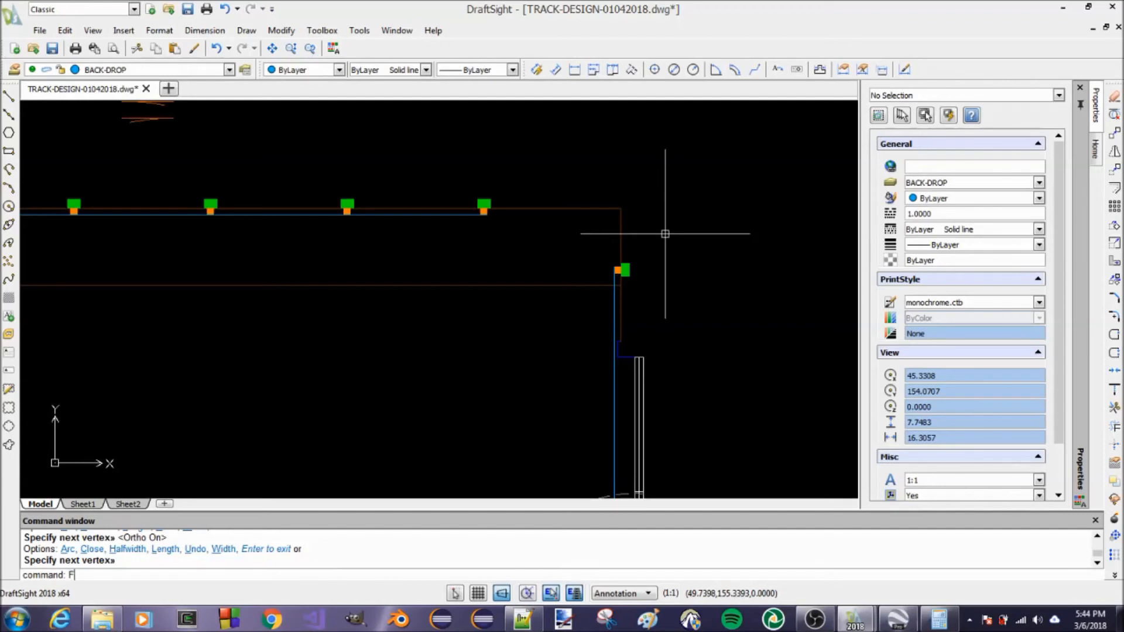
key("Return")
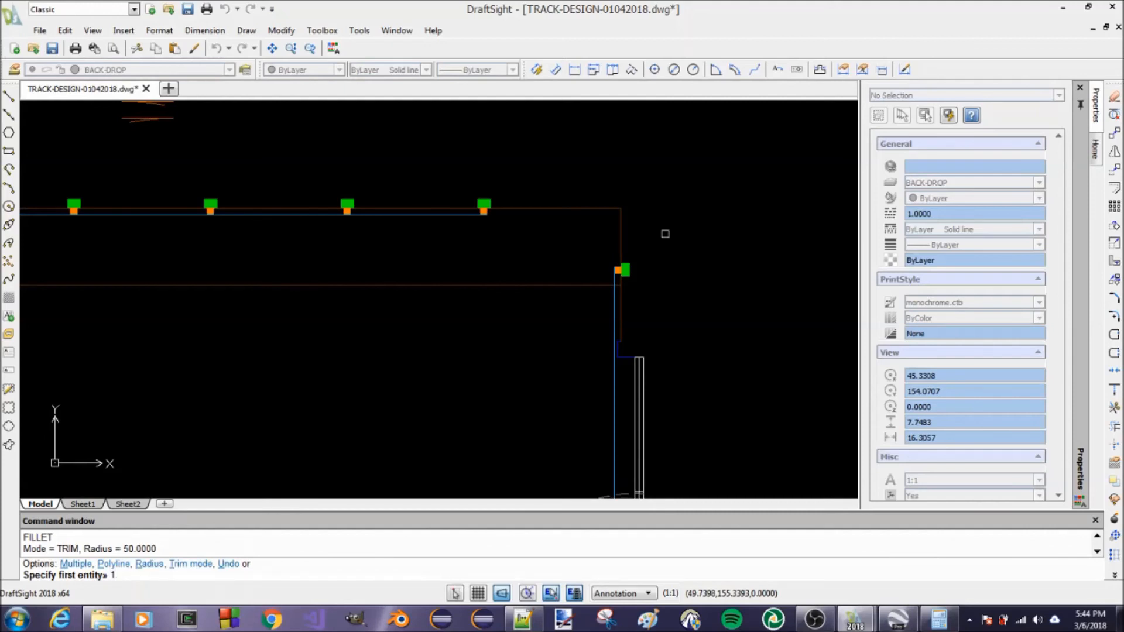
type(".25")
key("Return")
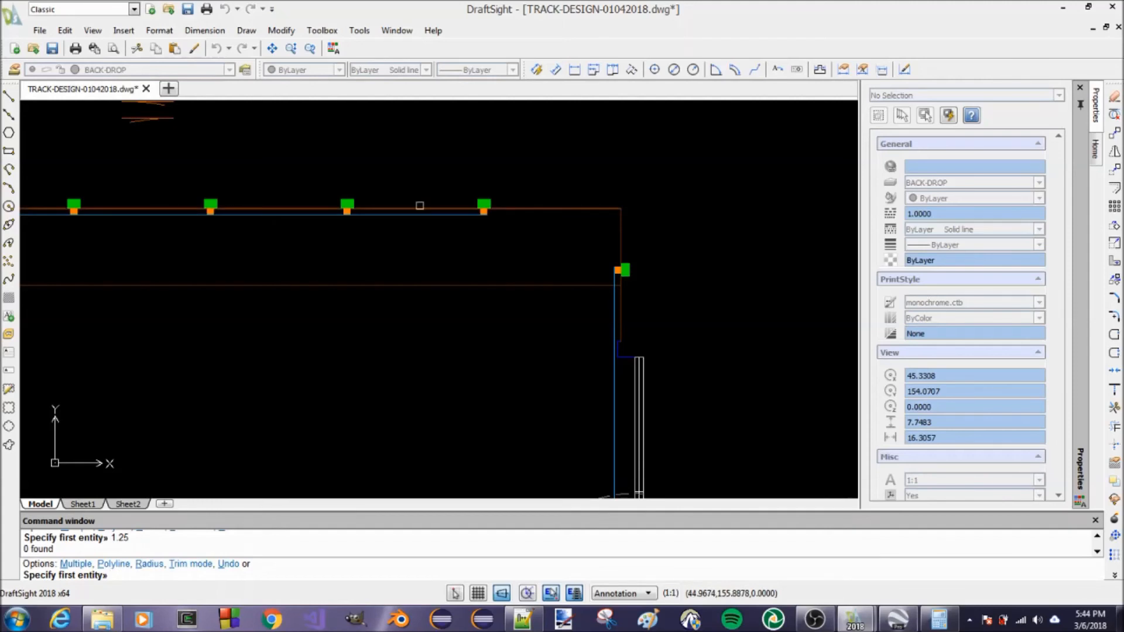
left_click(457, 217)
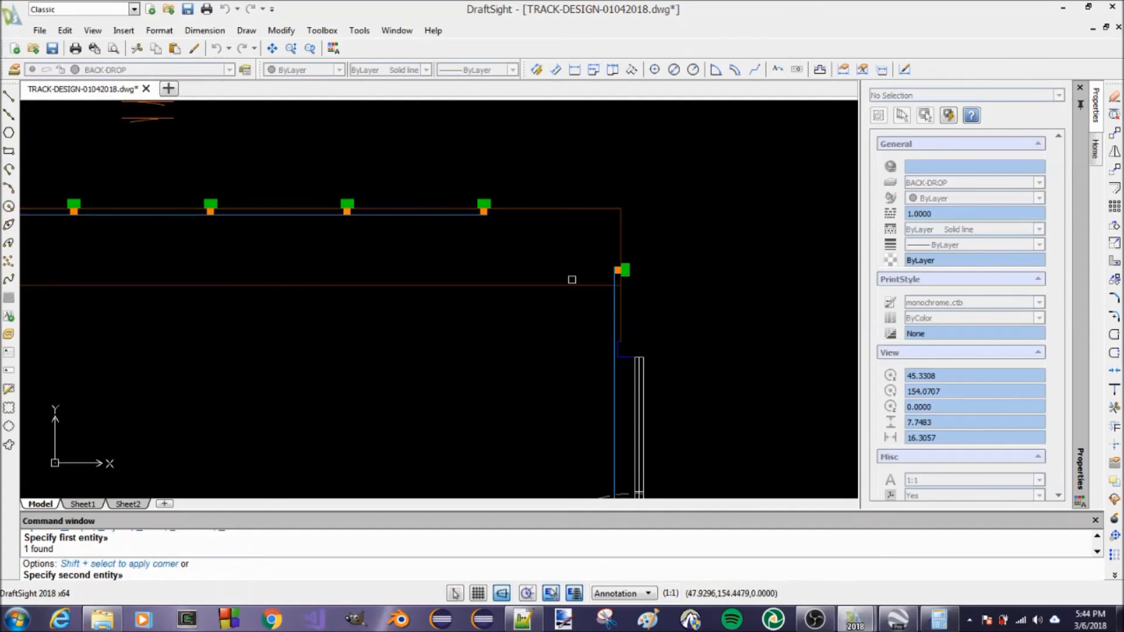
left_click(612, 297)
scroll(546, 230, "down", 8)
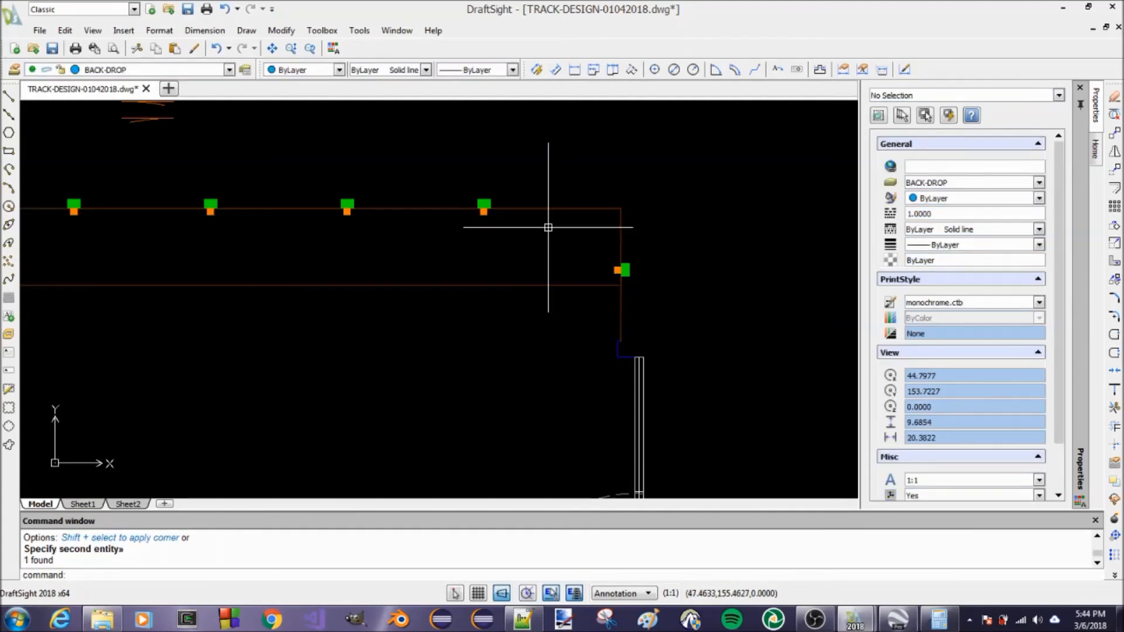
key("ctrl+z")
key("ctrl+z")
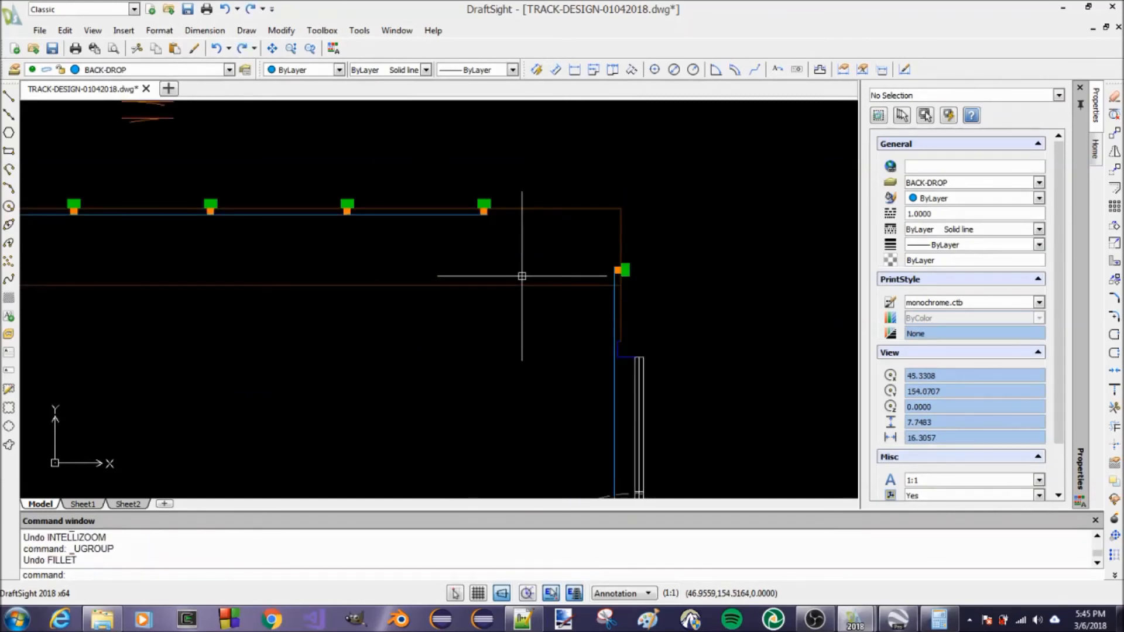
Fillet the upper-wall backdrop line to the right-wall backdrop line with the radius set to 1.25
type("F")
key("Return")
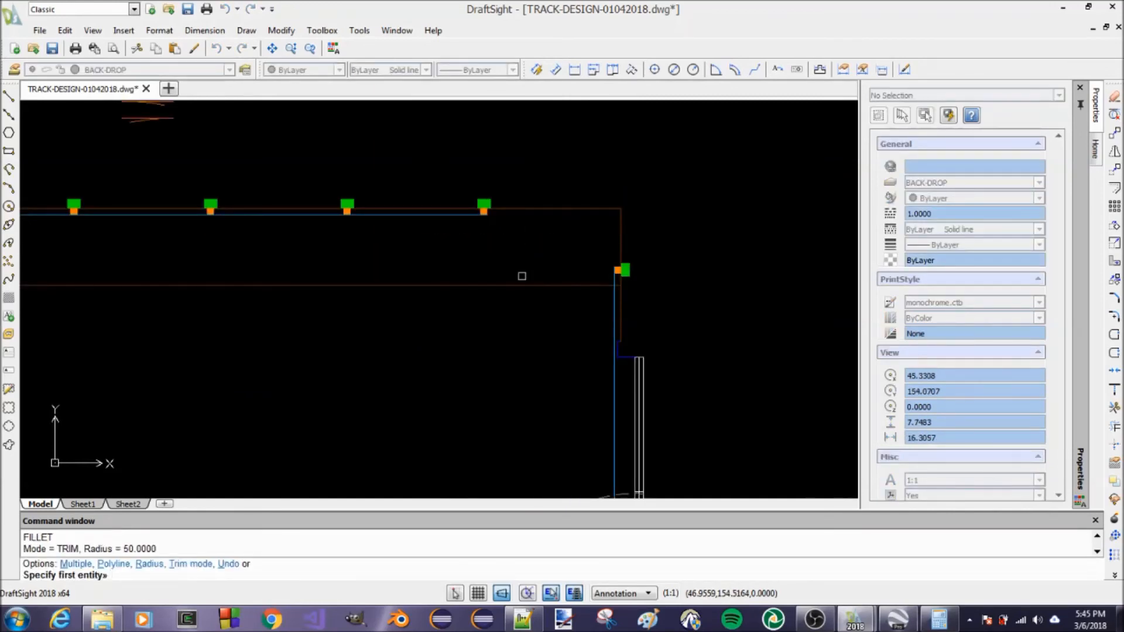
type("R")
key("Return")
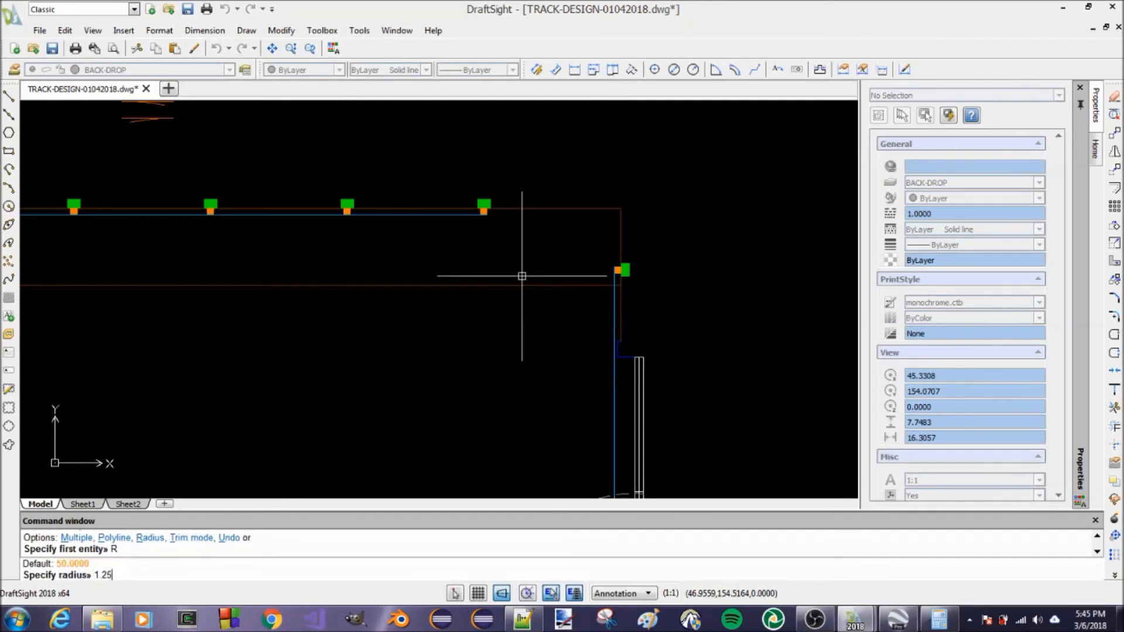
key("Return")
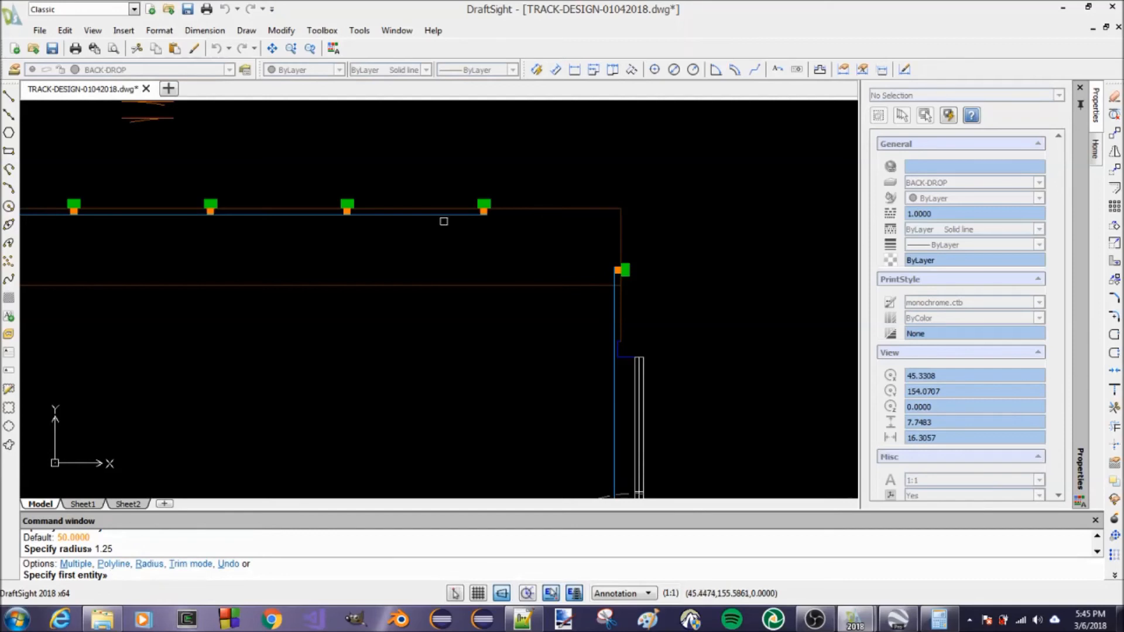
left_click(462, 214)
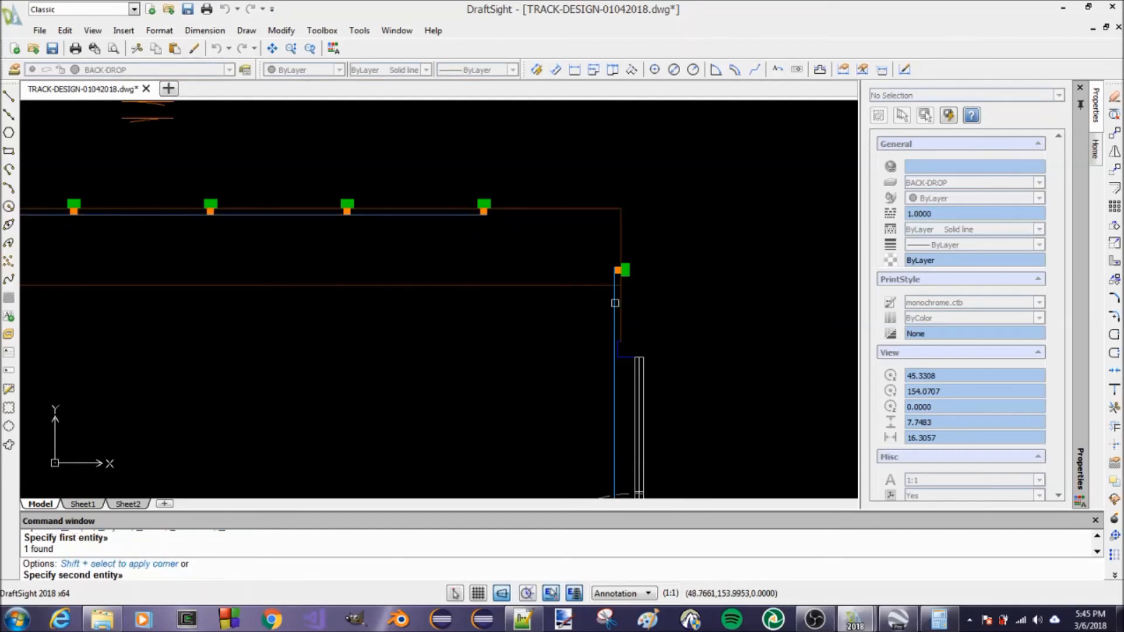
left_click(613, 303)
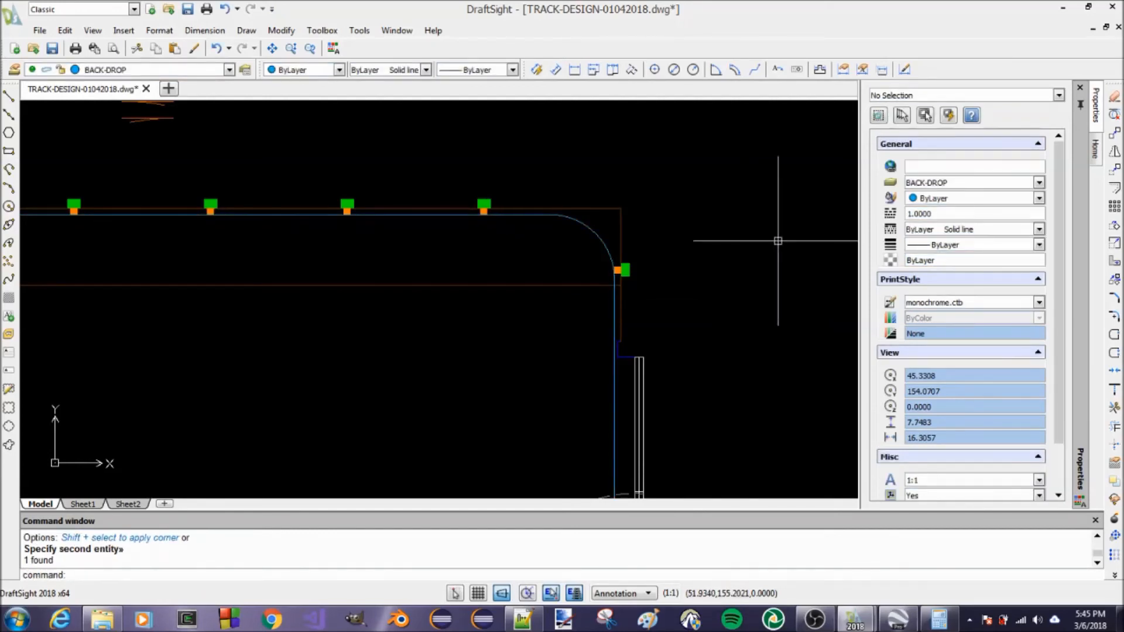
Fillet the left-wall backdrop line to the upper-wall backdrop line with a radius of 1.25
scroll(778, 241, "down", 2)
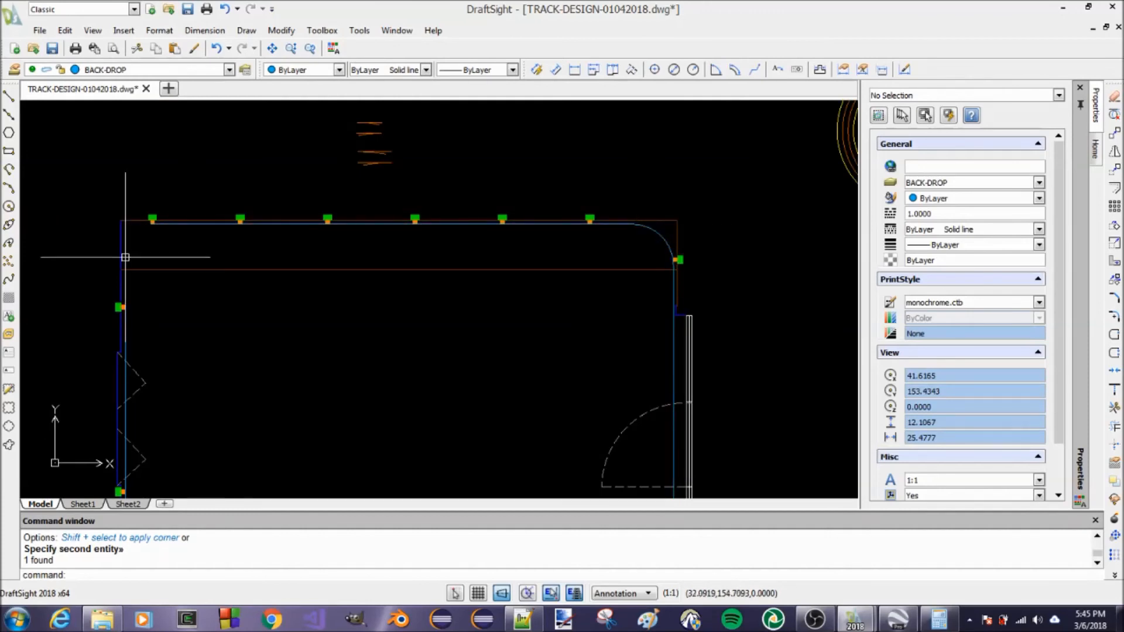
type("F")
key("Return")
type("R")
key("Return")
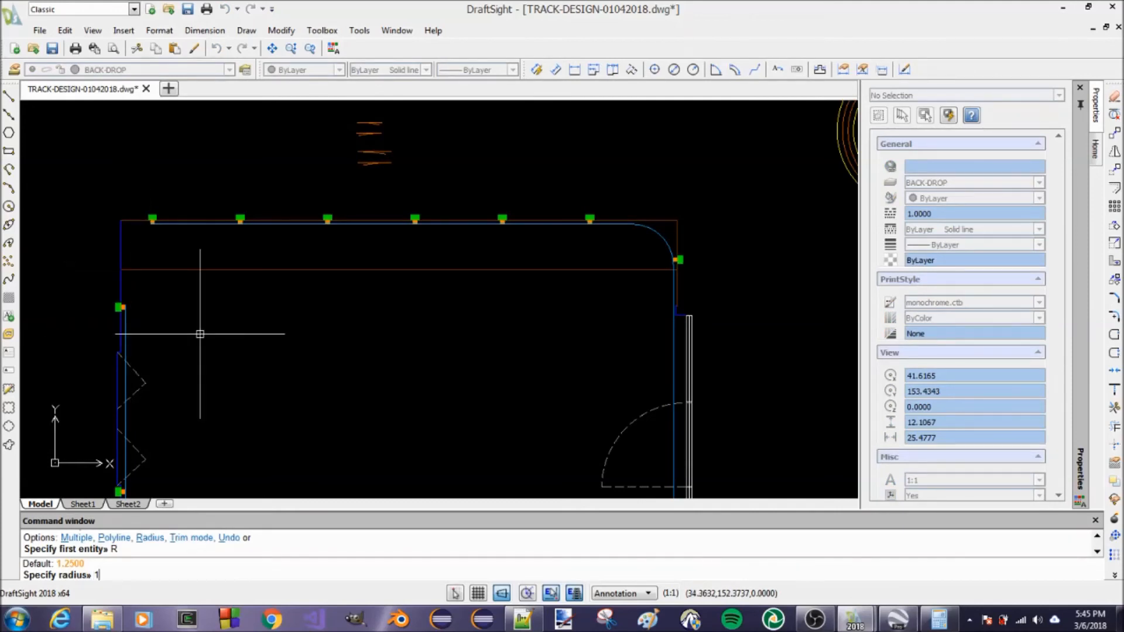
type("1.25")
key("Return")
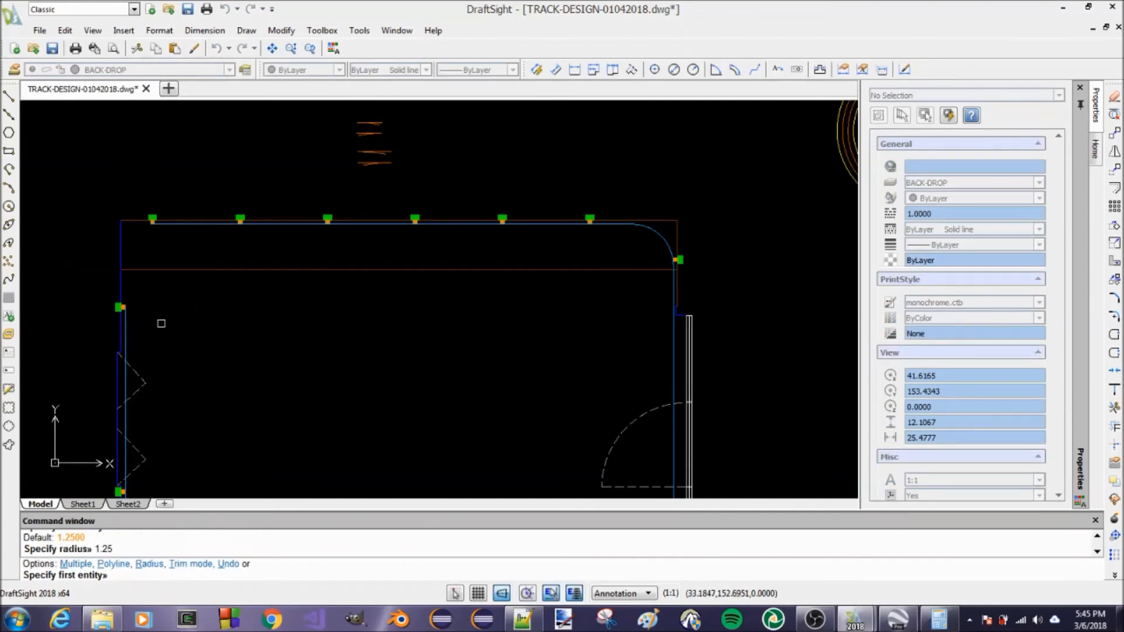
left_click(127, 322)
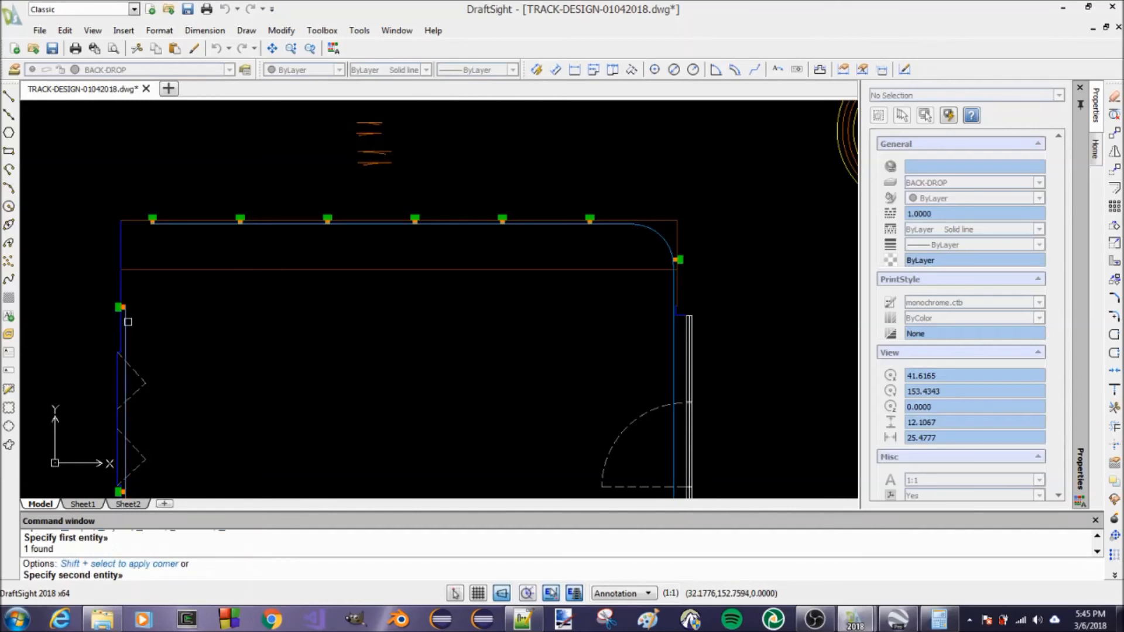
left_click(173, 226)
scroll(232, 288, "down", 2)
scroll(503, 254, "up", 4)
scroll(503, 254, "down", 3)
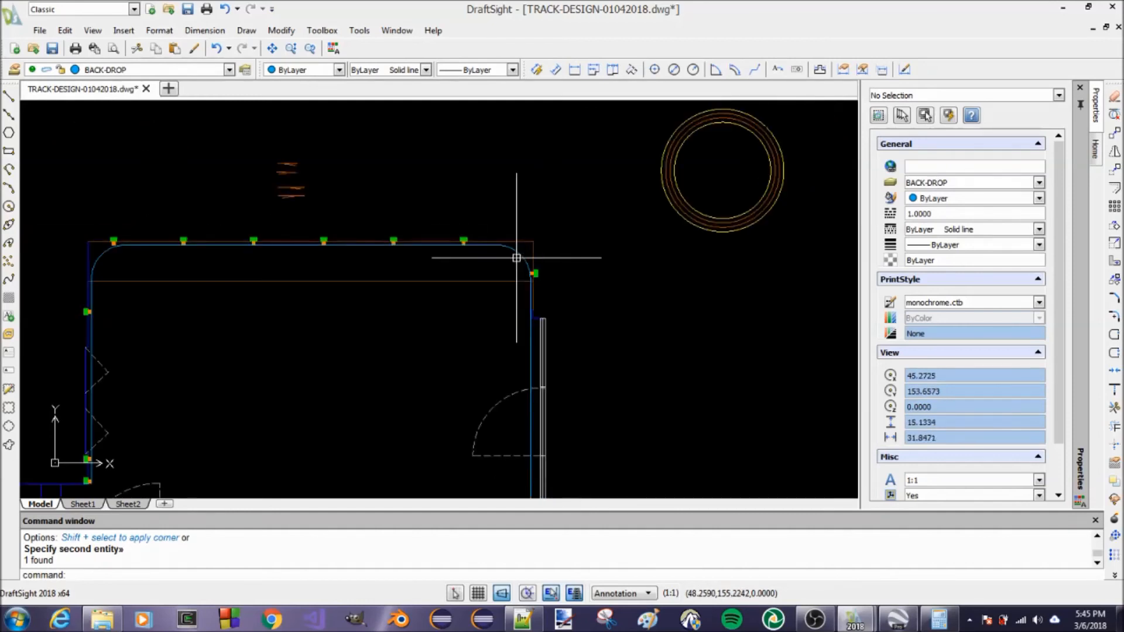
key("Escape")
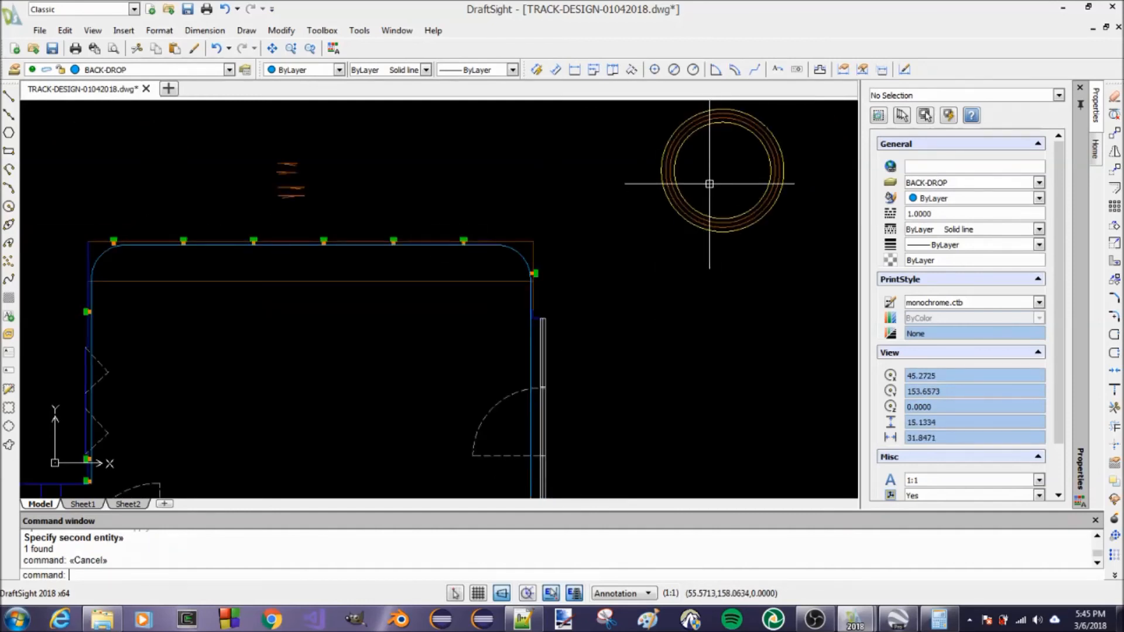
Try to move the concentric track circles by their centre into the room, turning Ortho off for free placement
type("M")
key("Return")
left_click(674, 220)
key("Return")
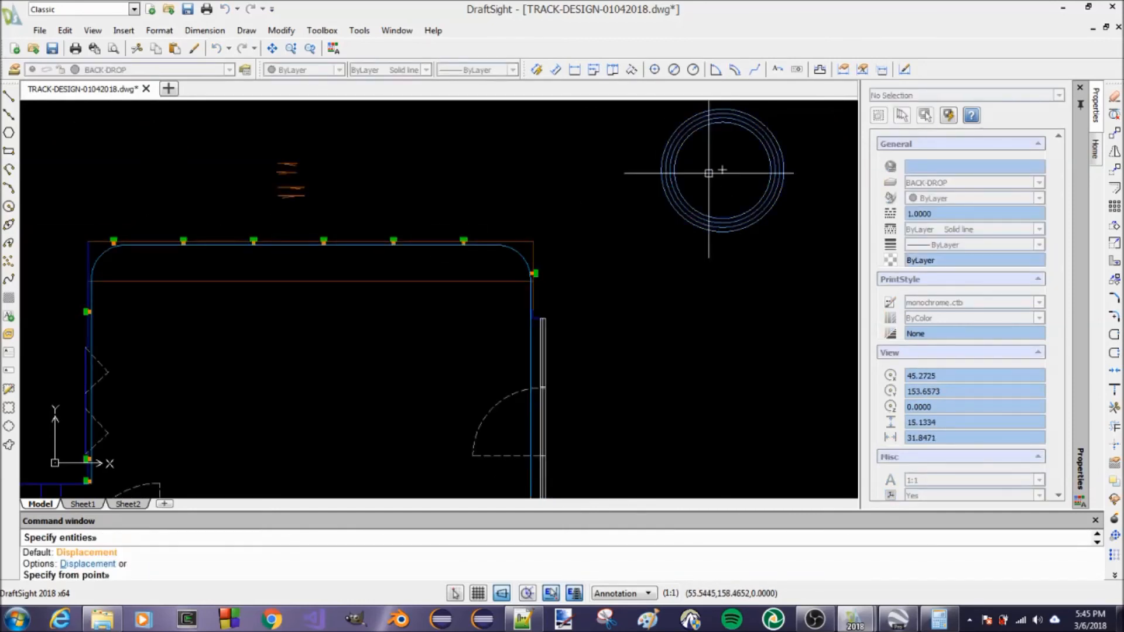
left_click(723, 170)
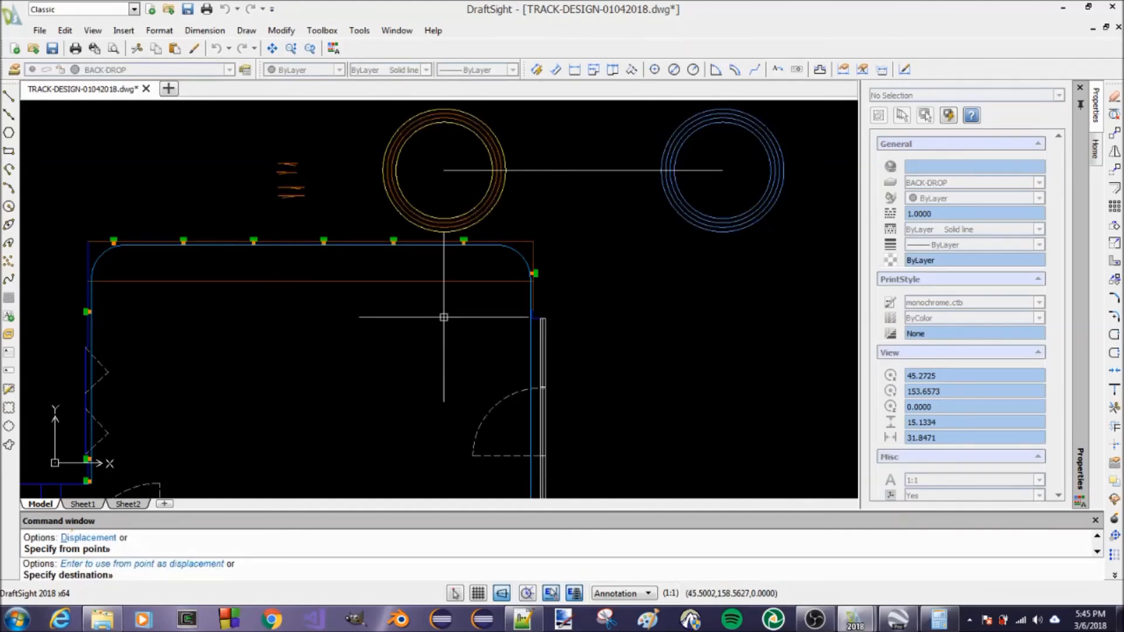
key("F8")
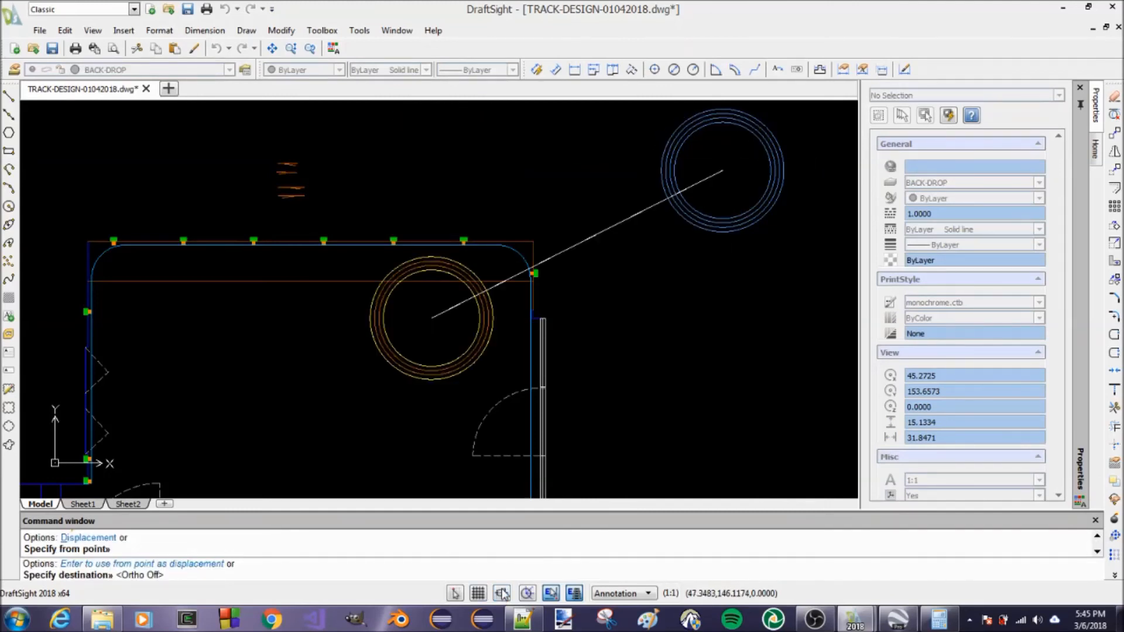
scroll(461, 299, "up", 3)
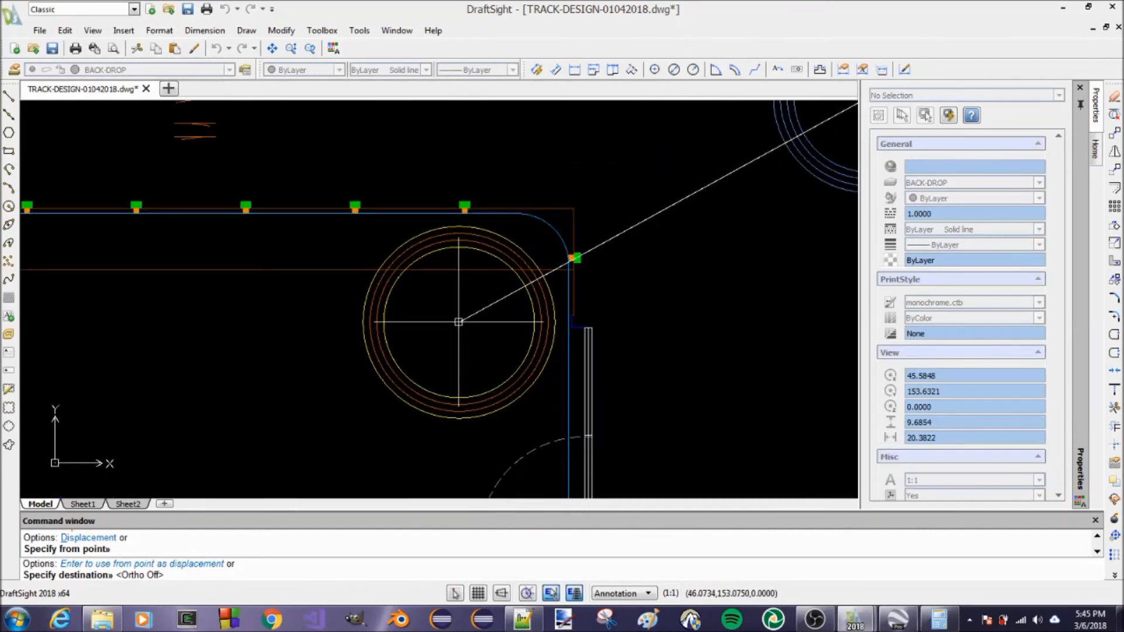
scroll(458, 321, "down", 5)
key("Escape")
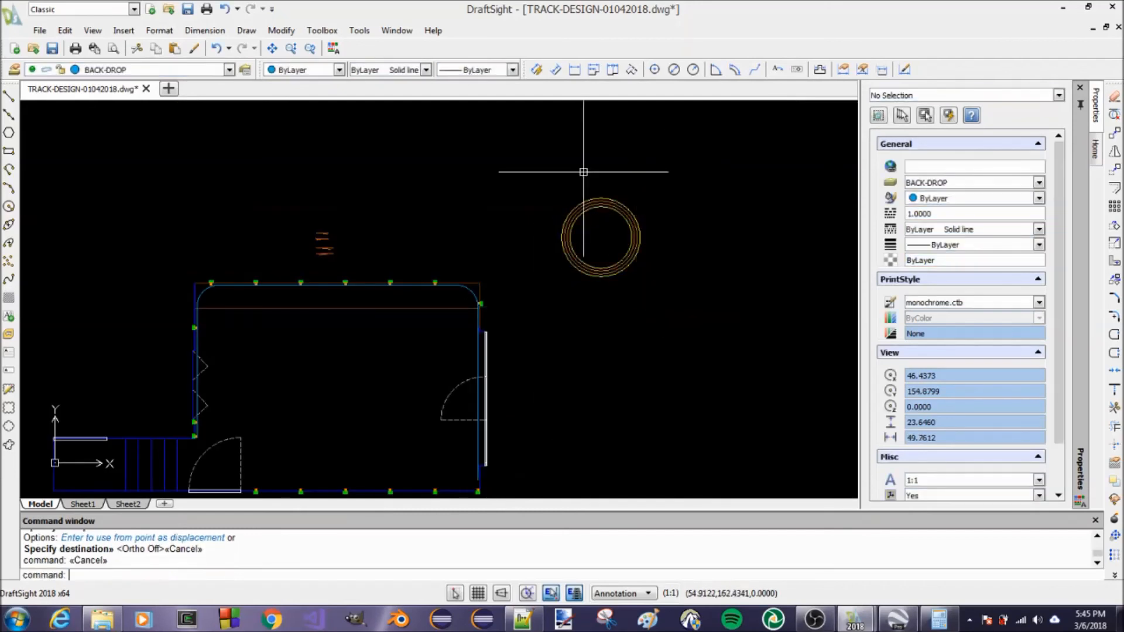
Offset the outermost of the concentric track circles outward by 0.1667
scroll(578, 138, "up", 5)
key("Escape")
type("O")
key("Return")
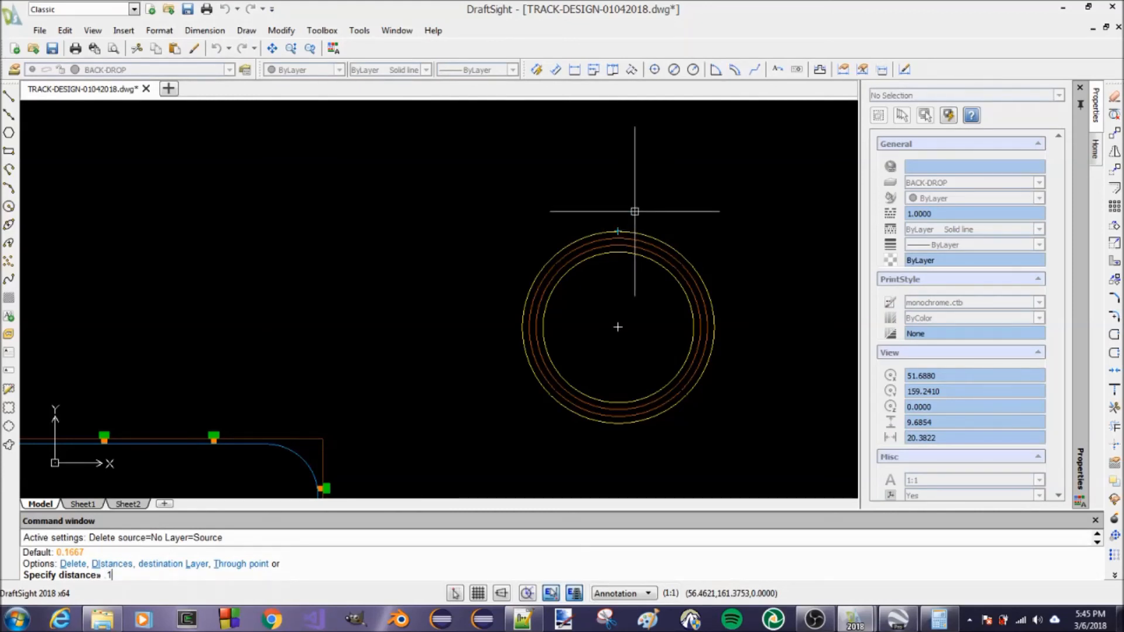
key("Return")
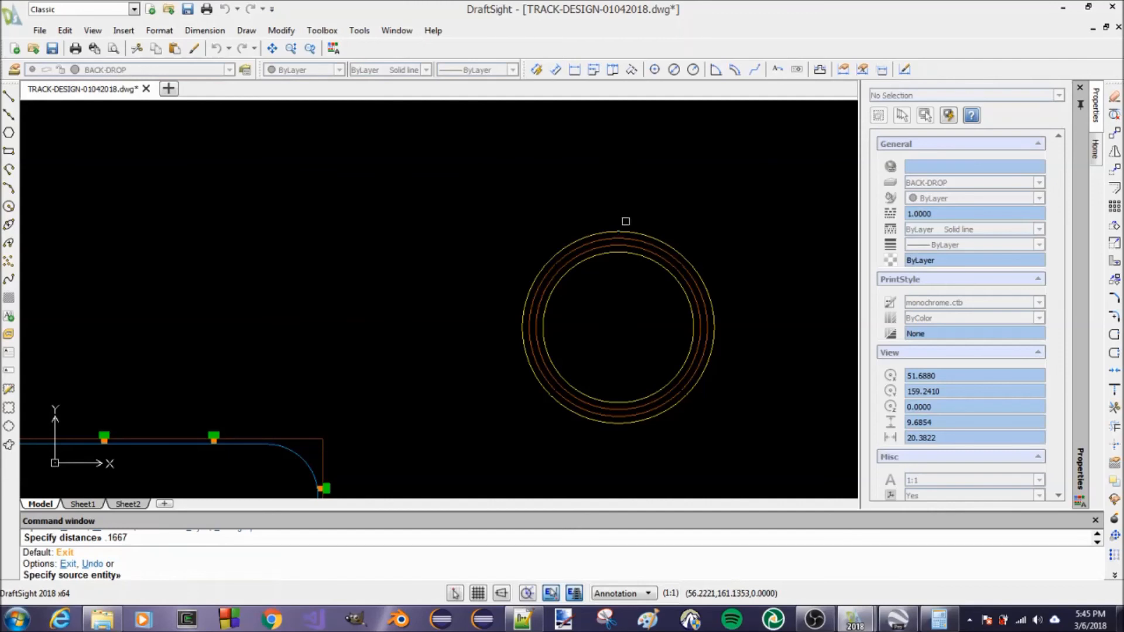
left_click(622, 231)
left_click(624, 193)
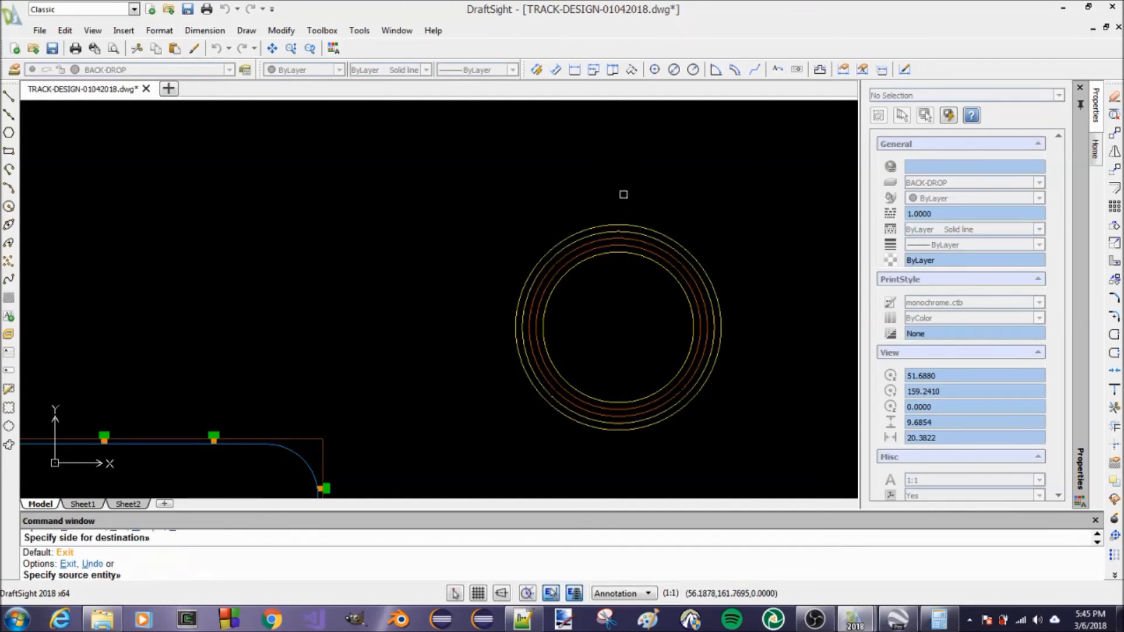
key("Return")
Set the color of the new outermost circle to ByLayer
left_click(664, 234)
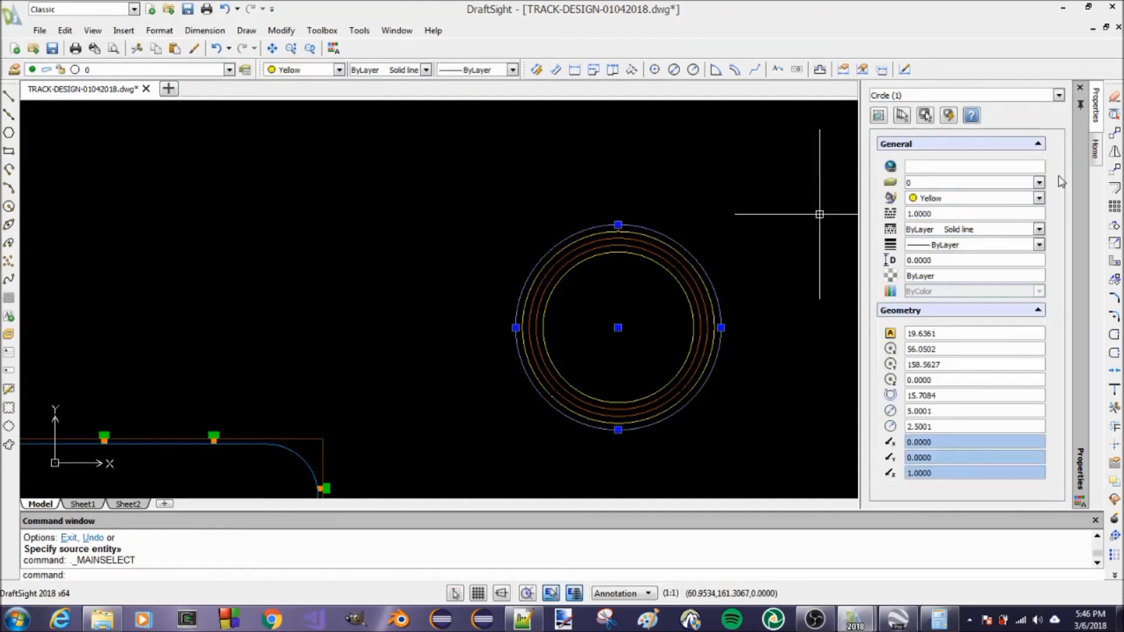
left_click(1039, 199)
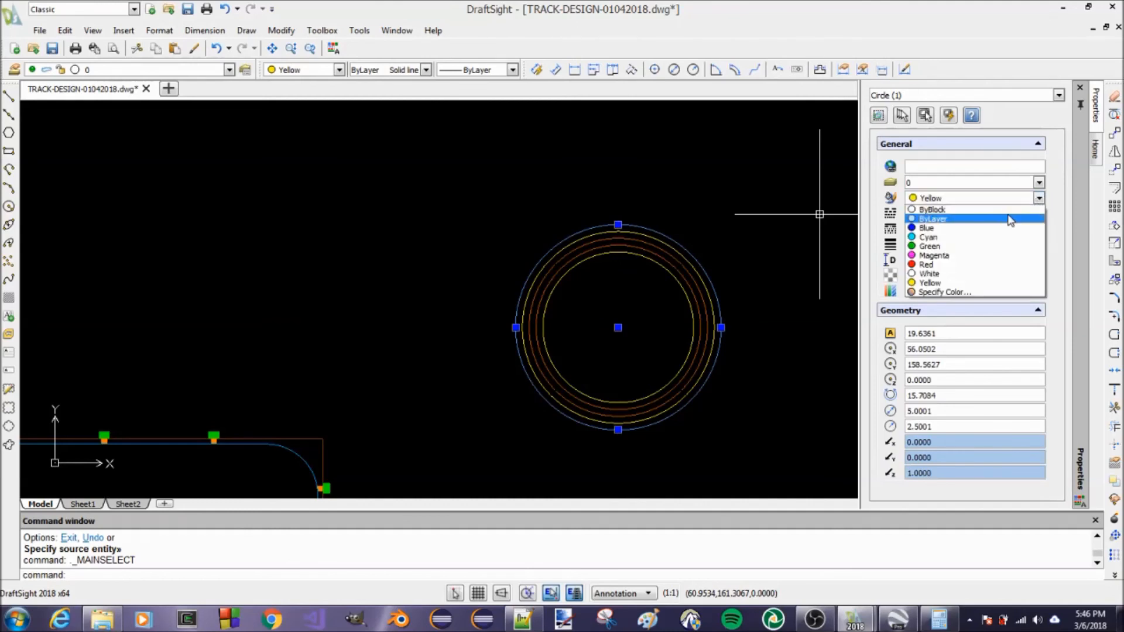
left_click(1039, 200)
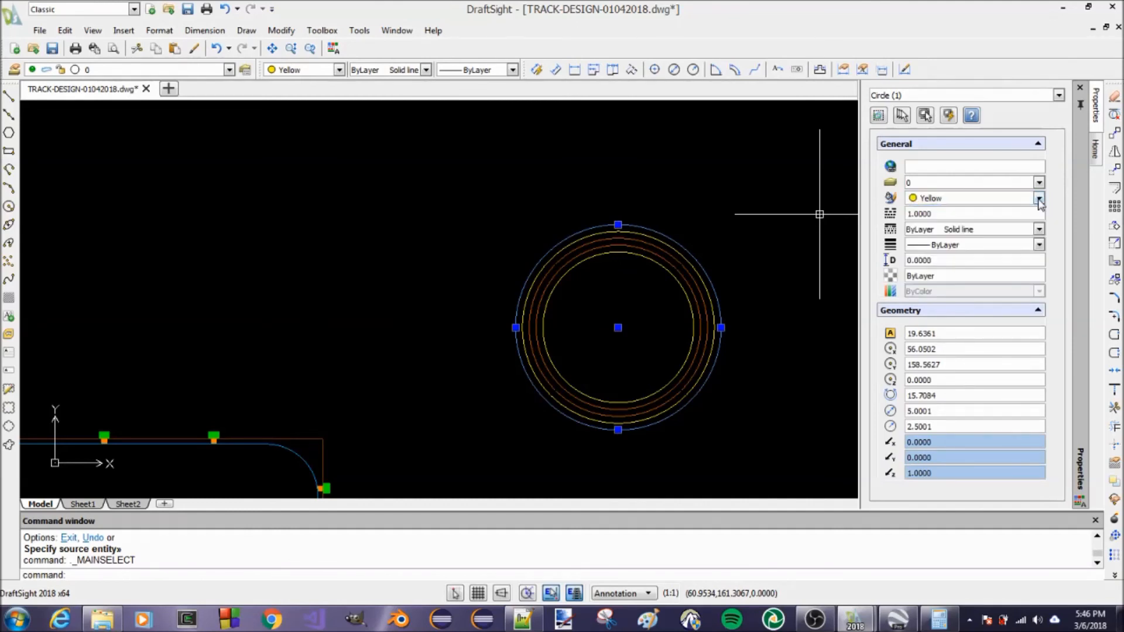
left_click(1040, 200)
left_click(995, 229)
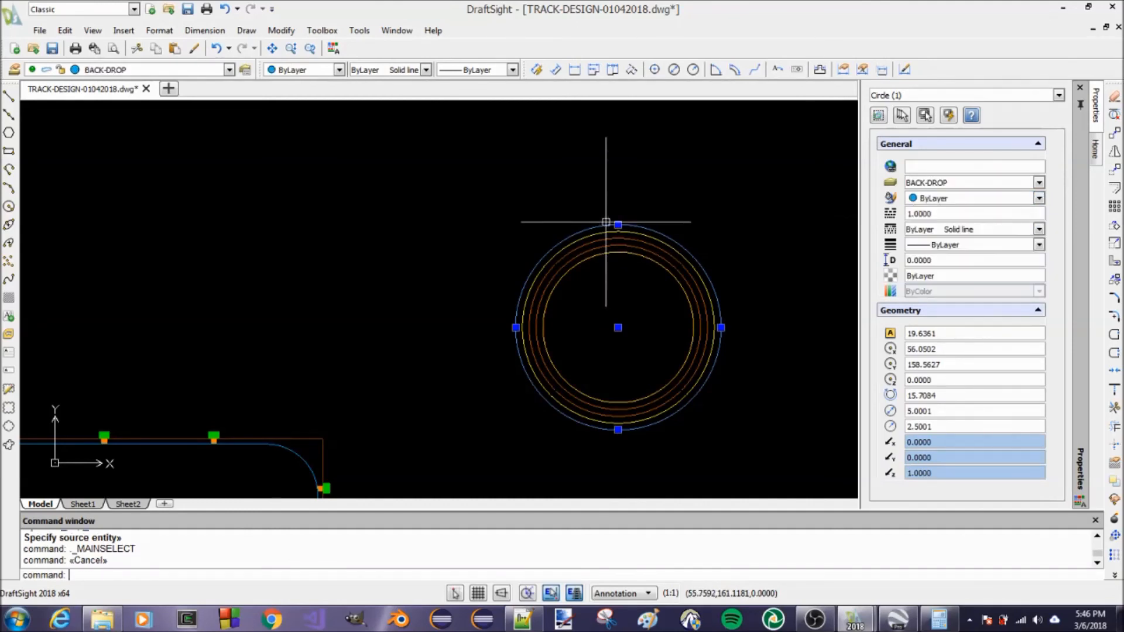
key("Escape")
scroll(646, 207, "down", 3)
scroll(646, 212, "up", 3)
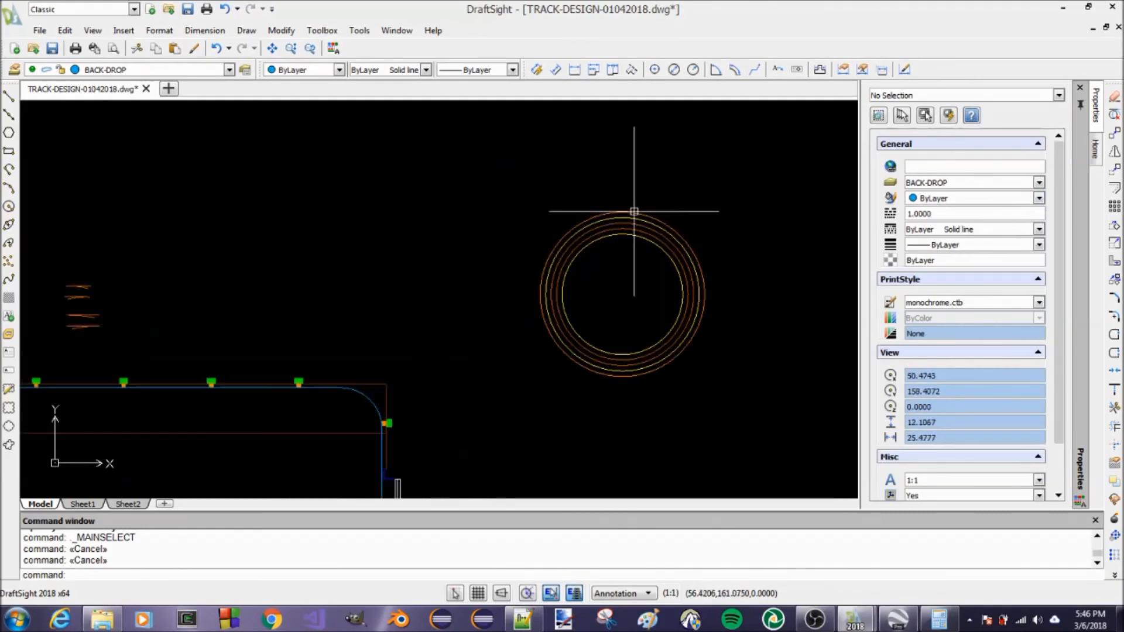
type("m")
key("Return")
key("Escape")
key("Escape")
type("m")
key("Return")
left_click(691, 213)
key("Escape")
key("Escape")
Move all the concentric circles by their common centre into the room, just inside the rounded backdrop corner between the upper and right walls
type("m")
key("Return")
left_click(671, 258)
key("Return")
left_click(622, 294)
scroll(689, 244, "down", 4)
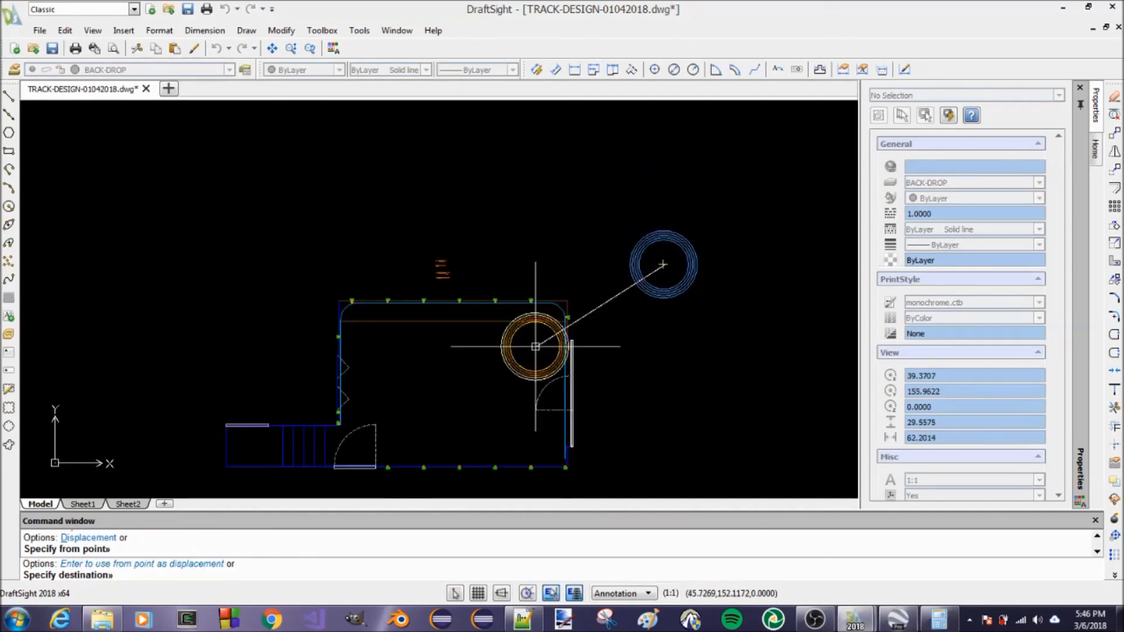
scroll(531, 344, "up", 4)
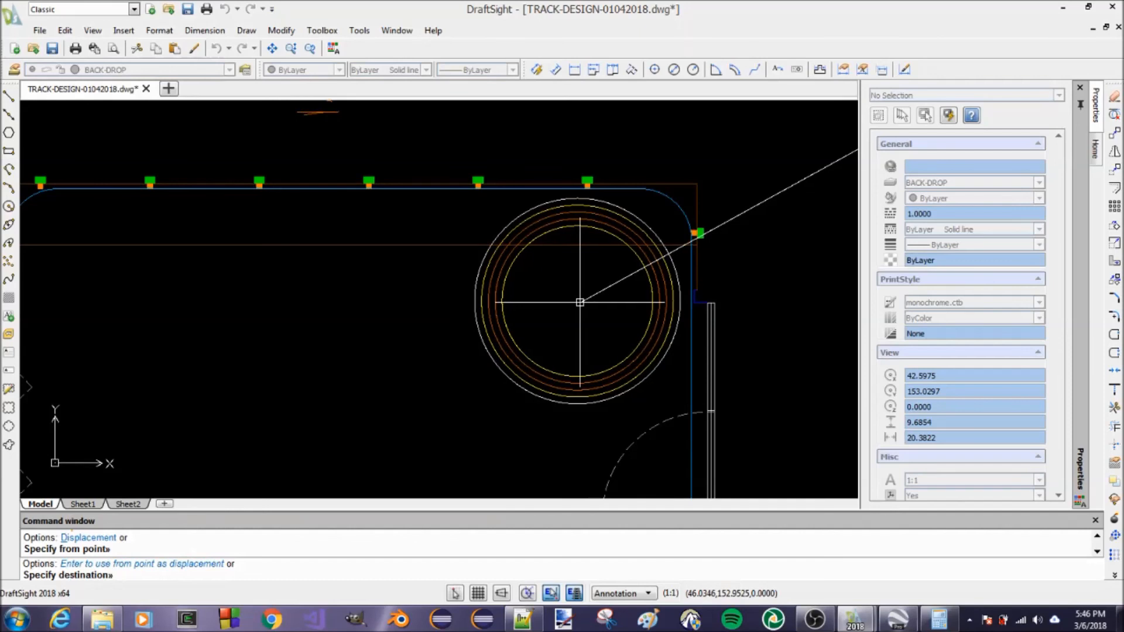
left_click(580, 302)
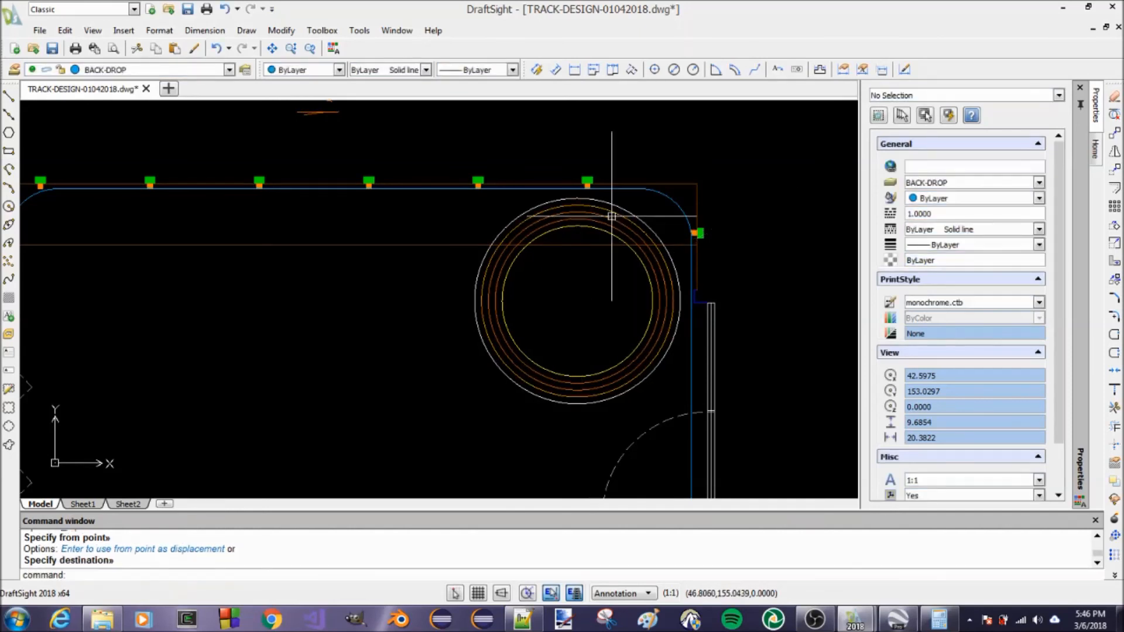
scroll(583, 187, "up", 4)
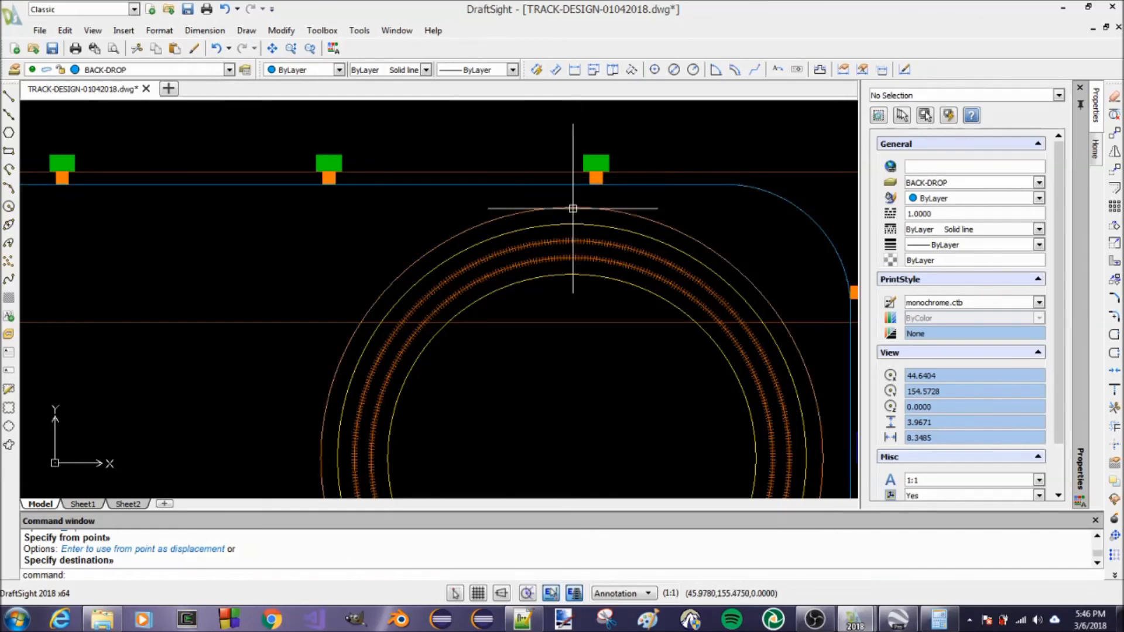
scroll(576, 217, "down", 2)
key("Escape")
type("MS")
key("Escape")
key("Escape")
key("Escape")
Copy the properties of the outer track circle with tie marks to the new outermost circle using PropertyPainter
type("MA")
key("Return")
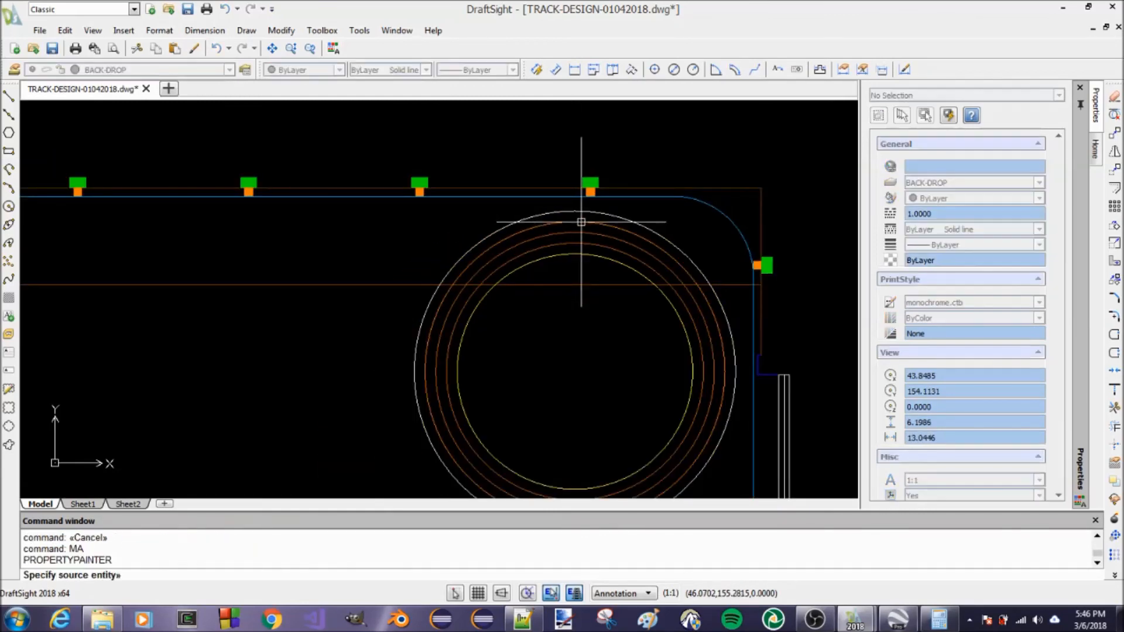
scroll(580, 225, "up", 5)
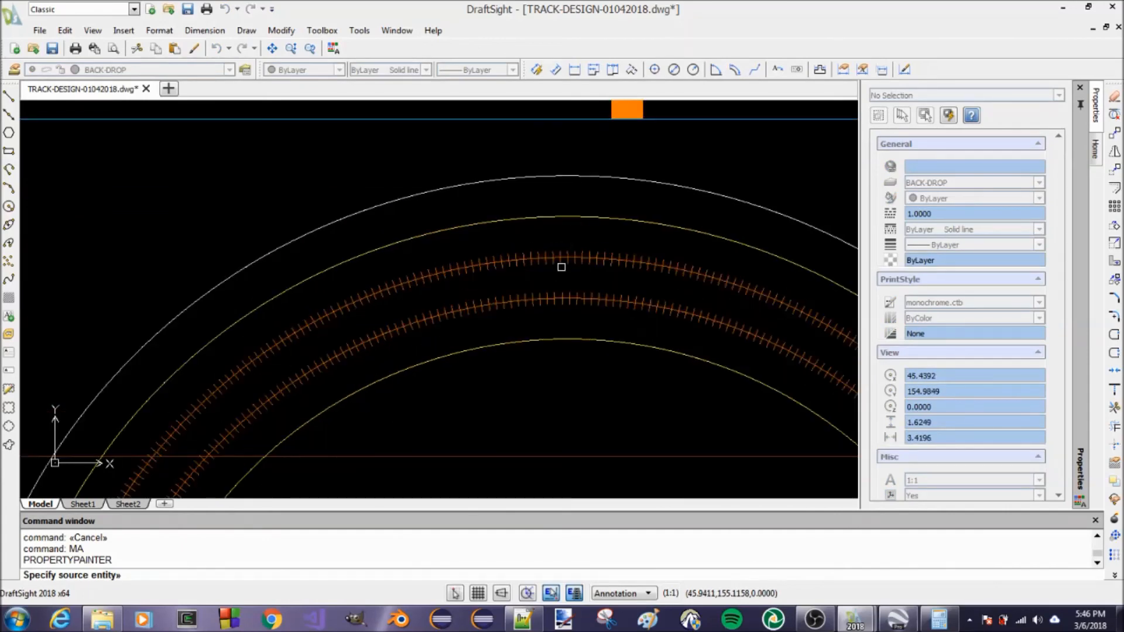
left_click(565, 257)
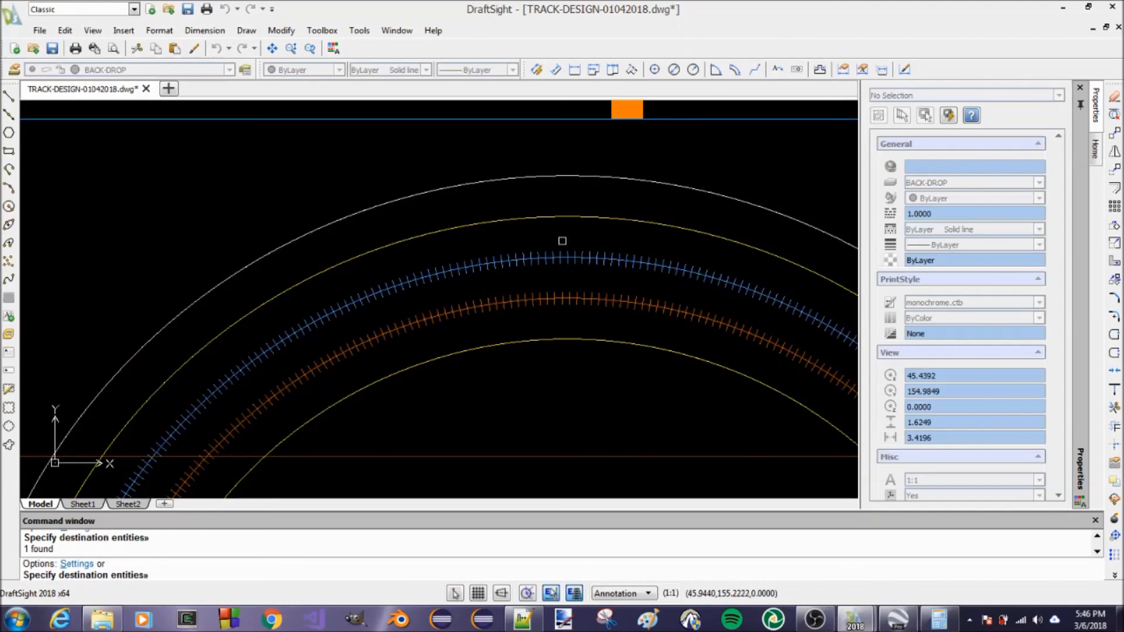
left_click(567, 169)
key("Return")
scroll(552, 169, "down", 5)
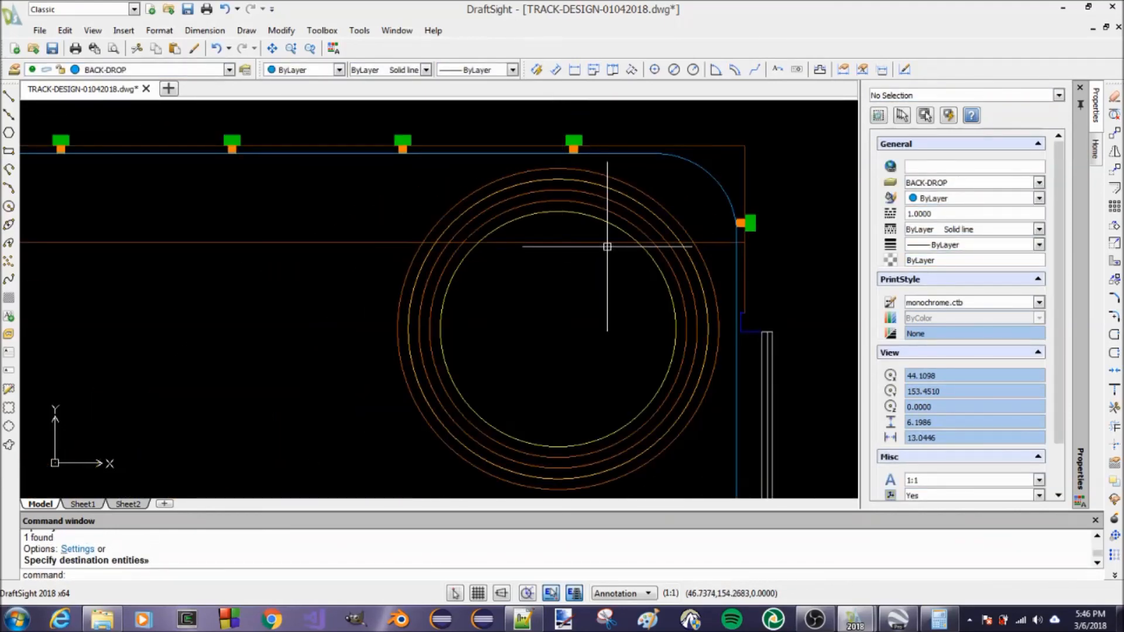
scroll(609, 217, "down", 4)
scroll(536, 258, "up", 3)
scroll(536, 258, "up", 1)
scroll(572, 219, "down", 4)
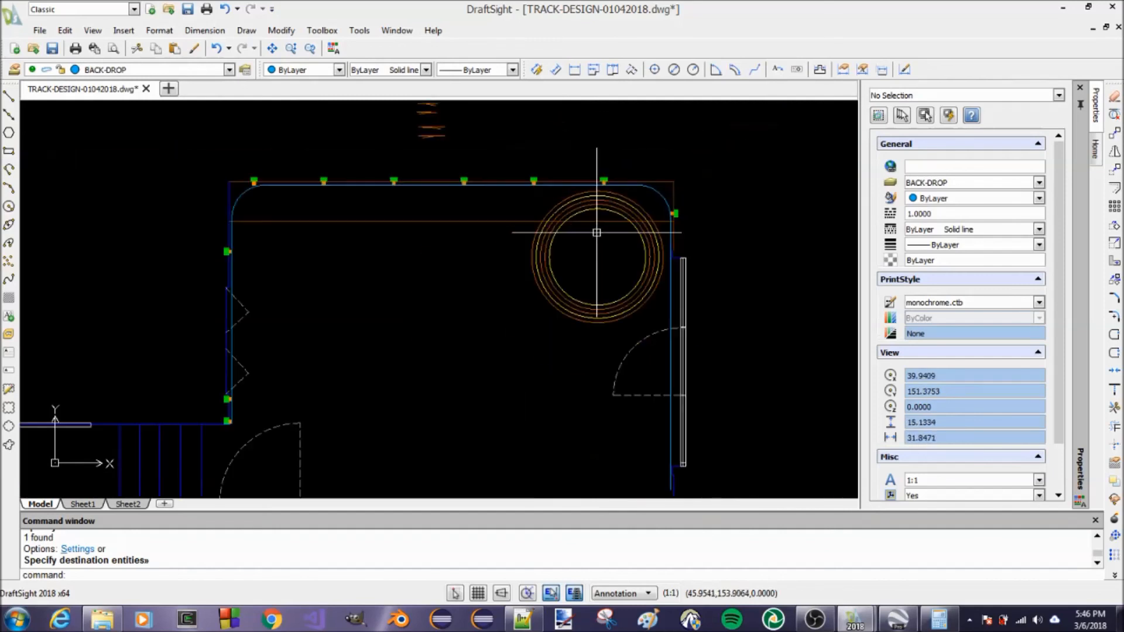
scroll(471, 237, "up", 2)
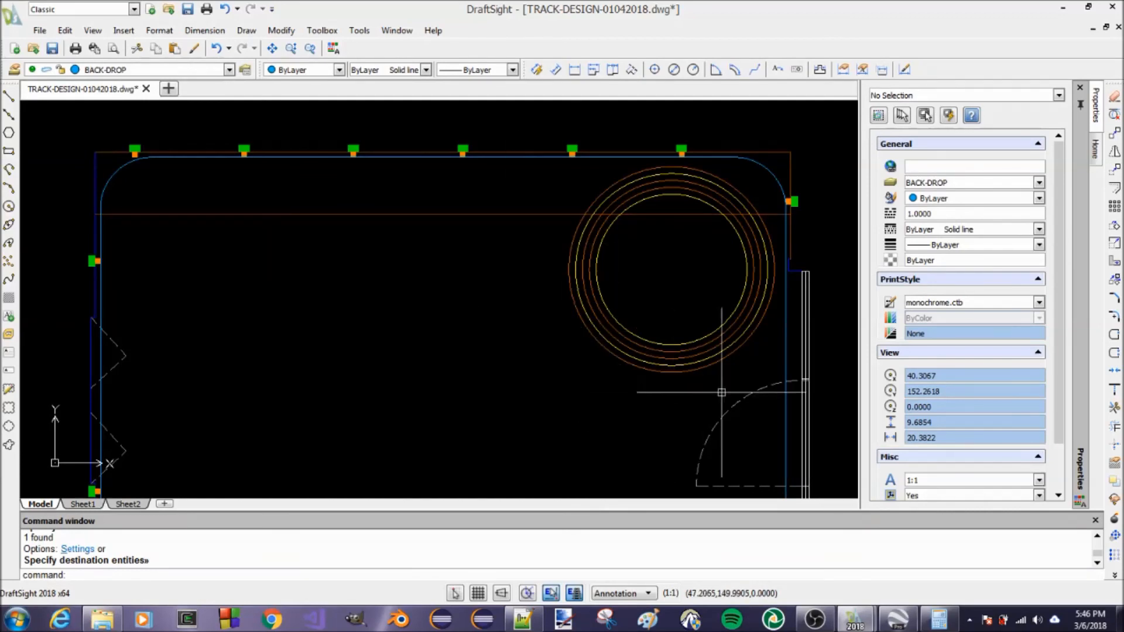
left_click(785, 369)
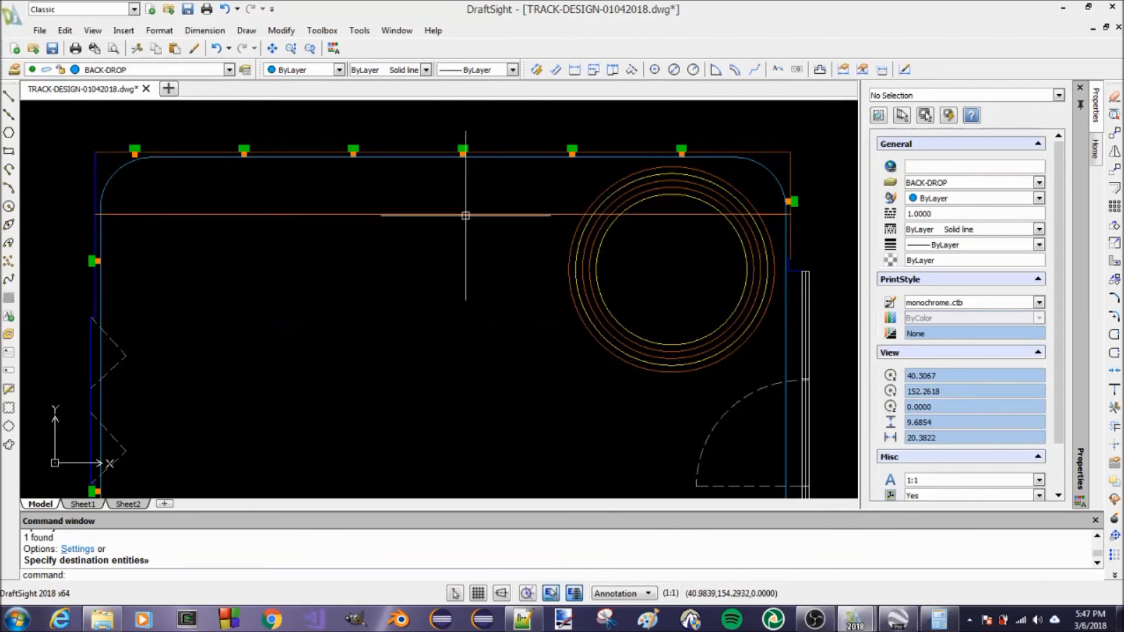
scroll(649, 204, "down", 3)
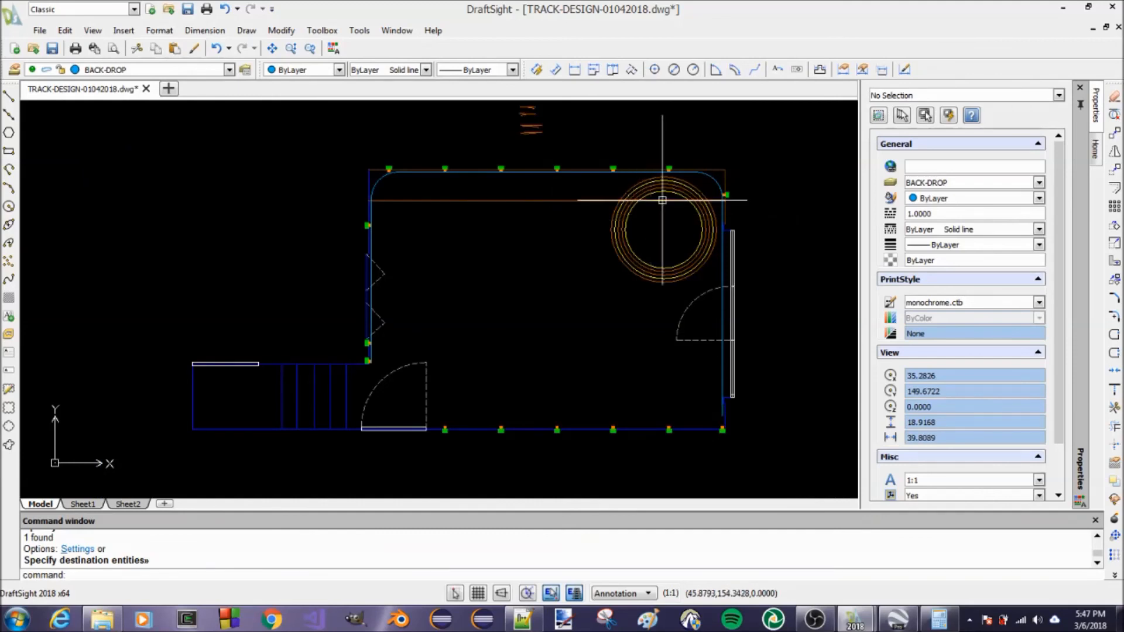
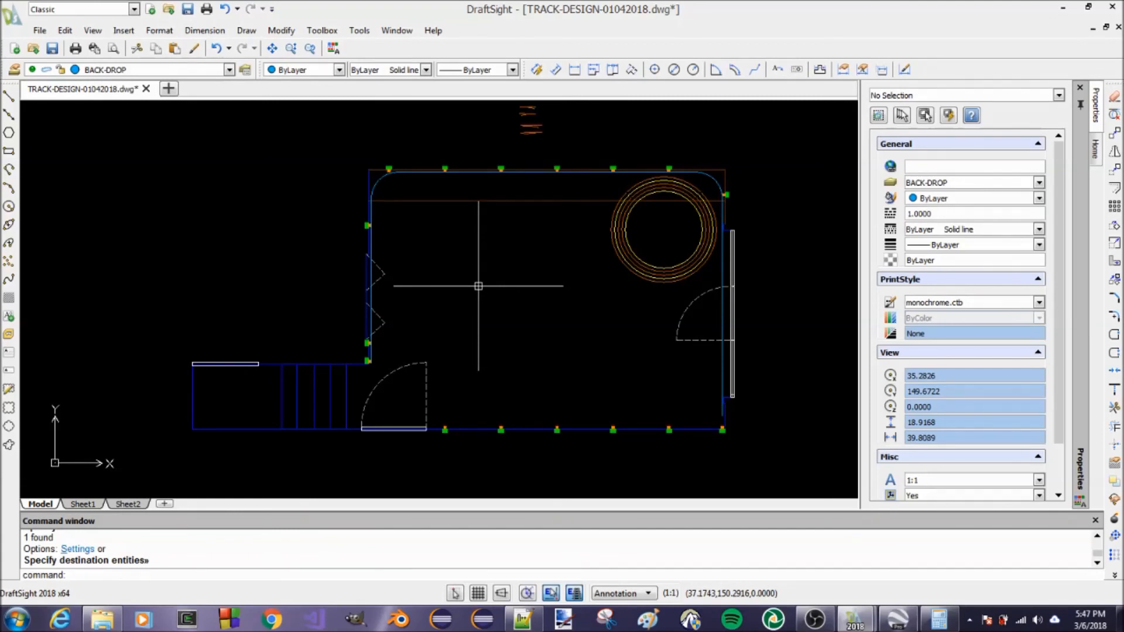
scroll(387, 170, "up", 2)
scroll(387, 169, "down", 3)
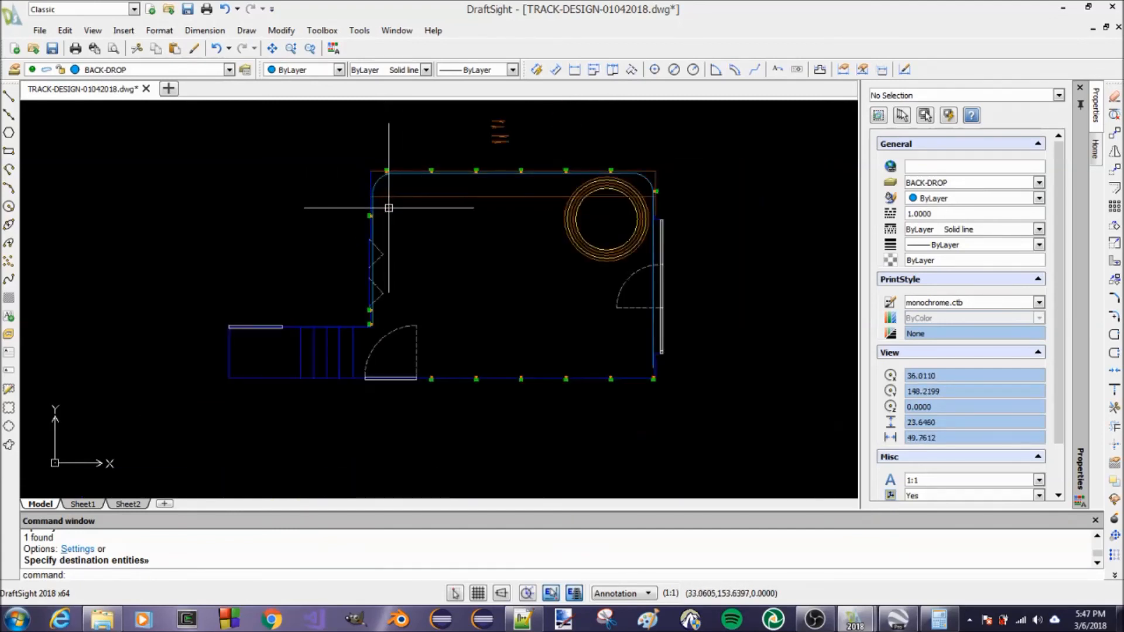
scroll(382, 220, "up", 2)
scroll(389, 209, "down", 2)
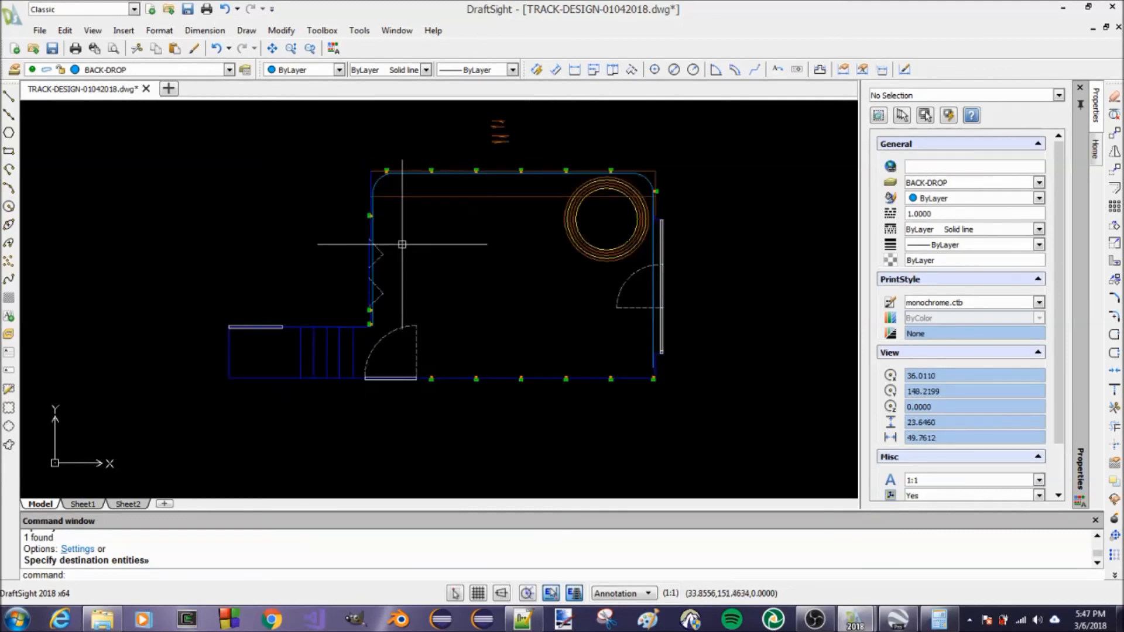
scroll(464, 342, "up", 2)
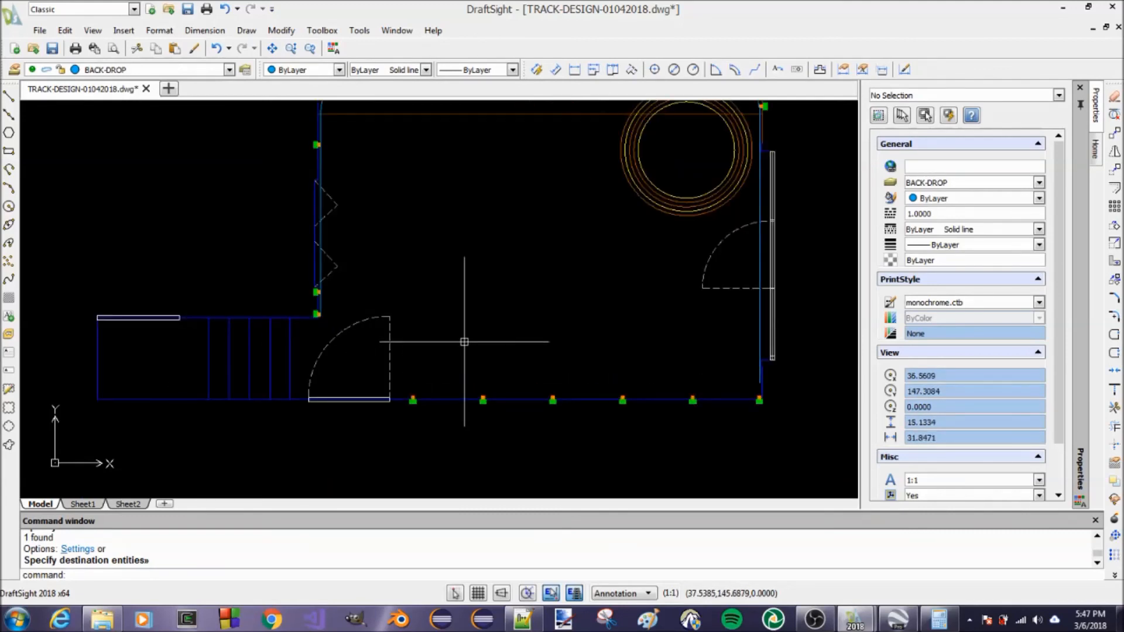
scroll(464, 342, "down", 2)
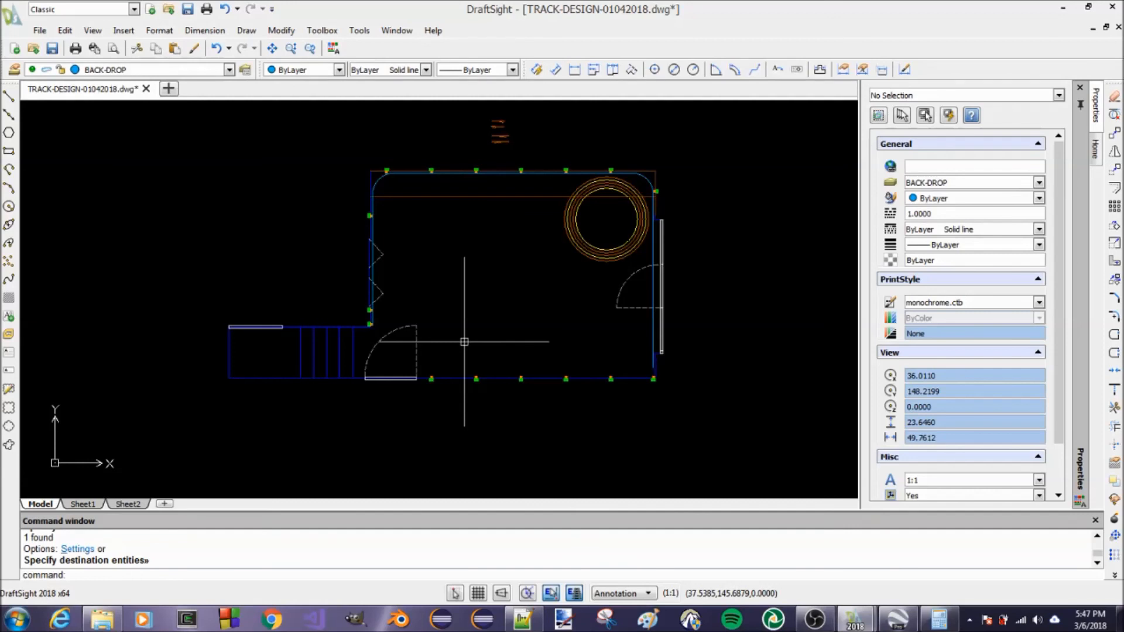
End any active command and save the track design drawing under its existing file name
key("Escape")
key("Escape")
key("ctrl+s")
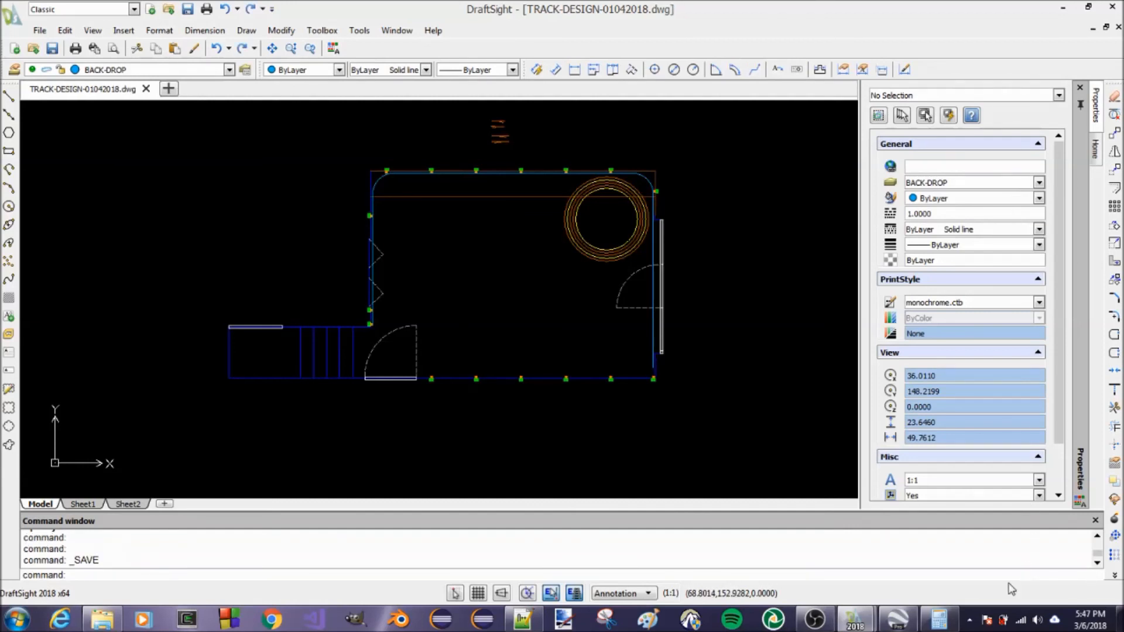